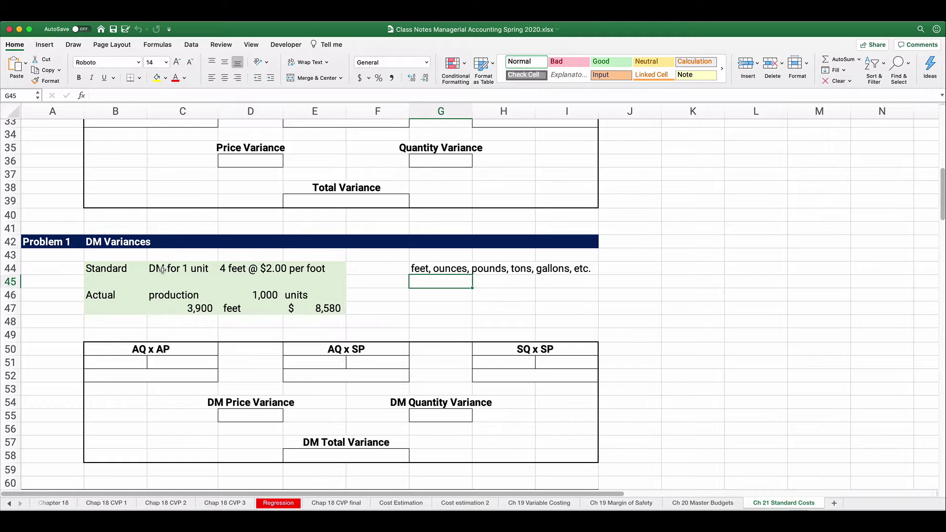
# - Add the note 'Standard' and '4 feet x $2 = $8' in G46:H46 beside the DM Variances data
pyautogui.click(192, 269)
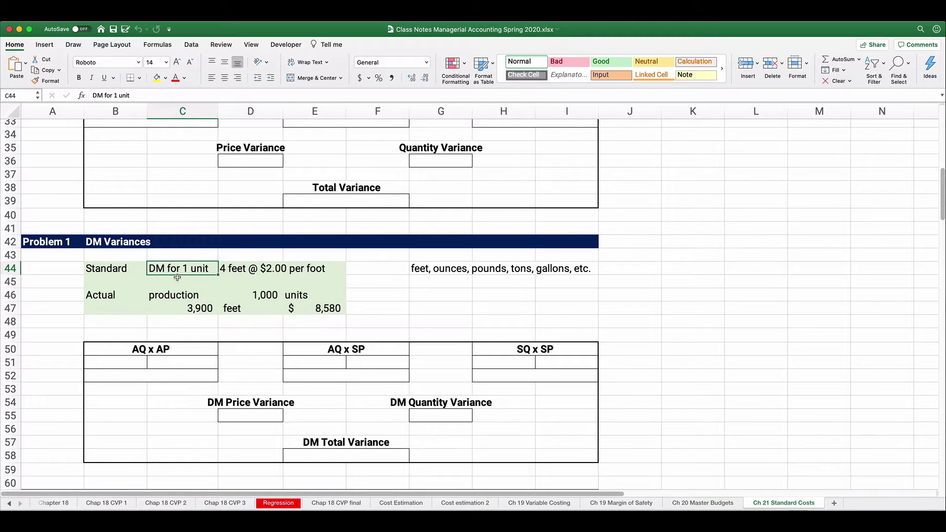
pyautogui.press('Right')
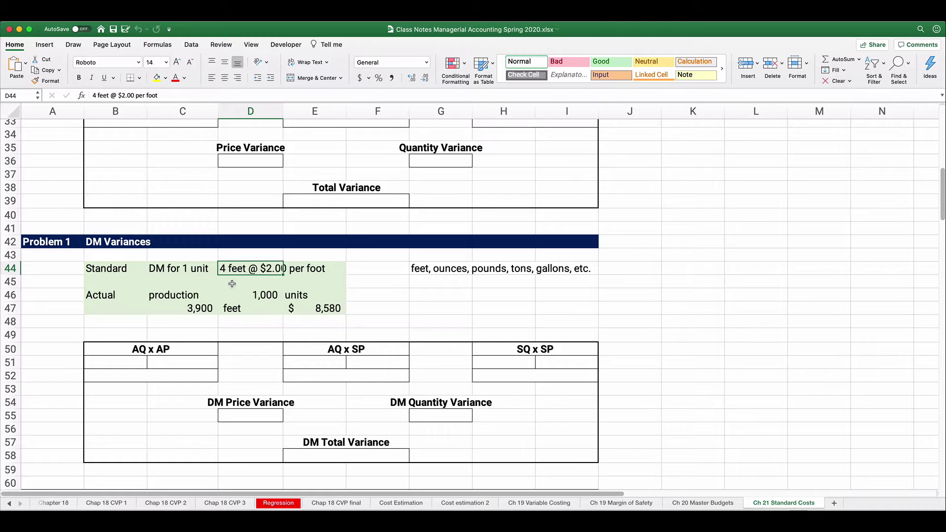
pyautogui.click(238, 287)
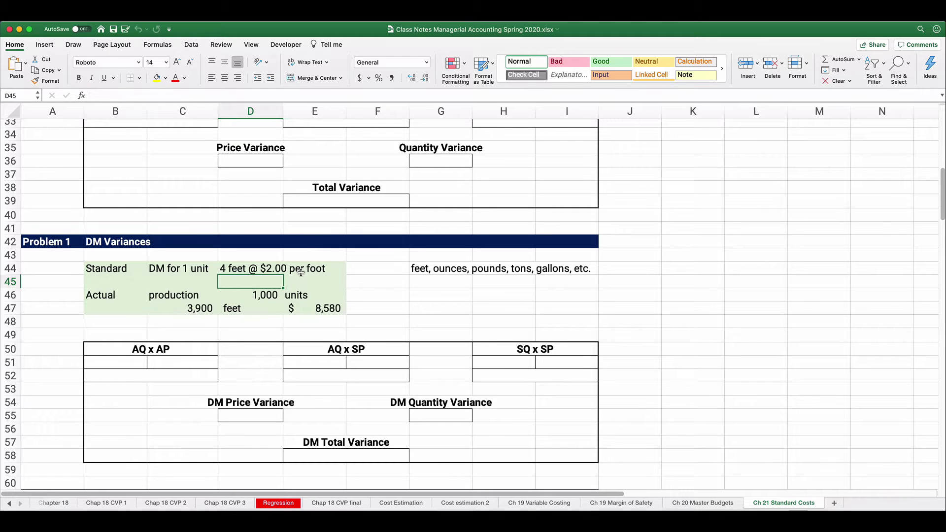
pyautogui.click(432, 294)
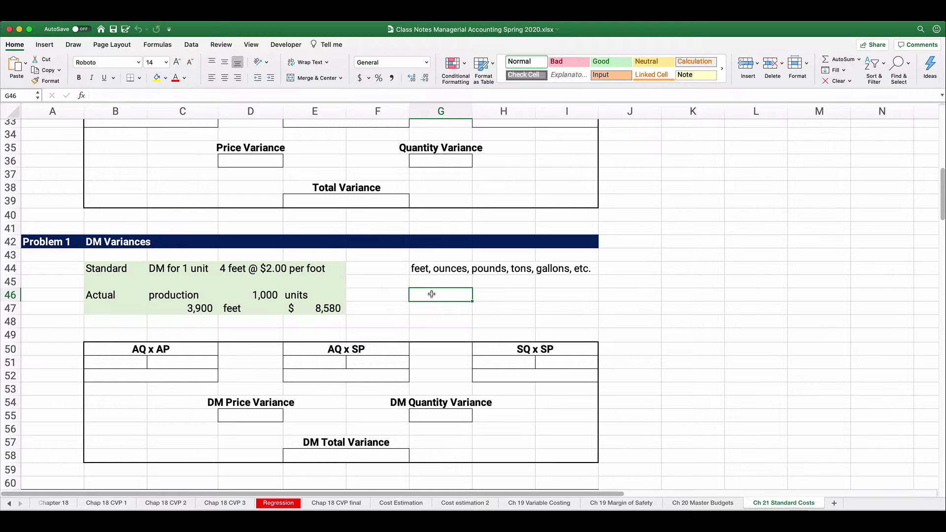
pyautogui.write('Stana')
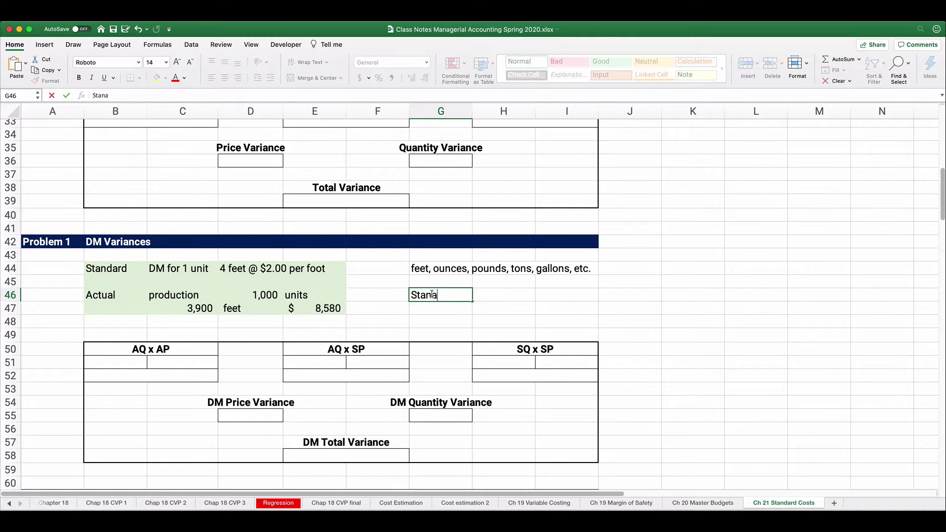
pyautogui.write('d')
pyautogui.press('BackSpace')
pyautogui.press('BackSpace')
pyautogui.write('dard')
pyautogui.press('Tab')
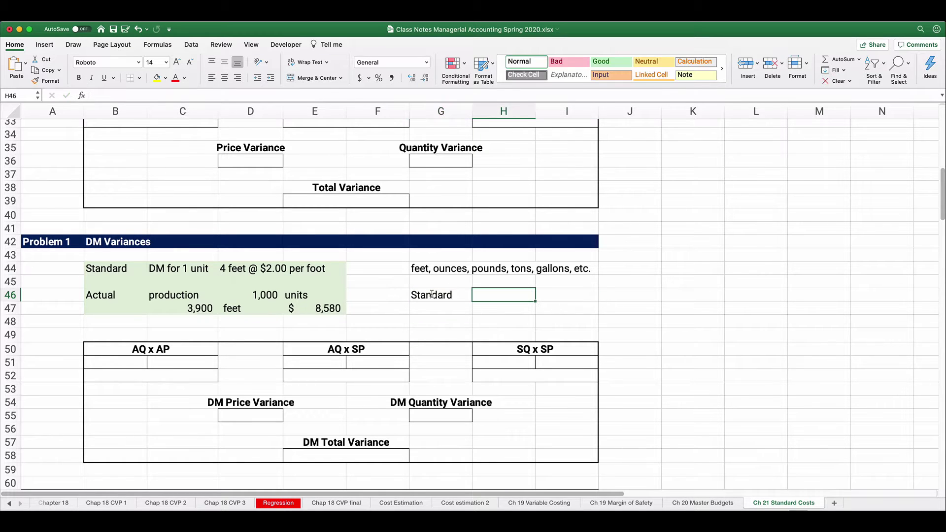
pyautogui.write('4')
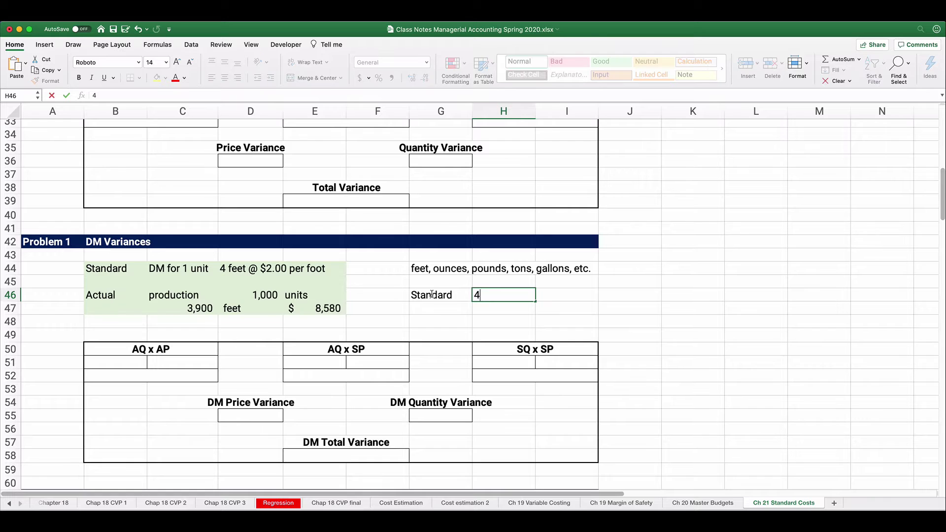
pyautogui.write(' feet x $2 = $8')
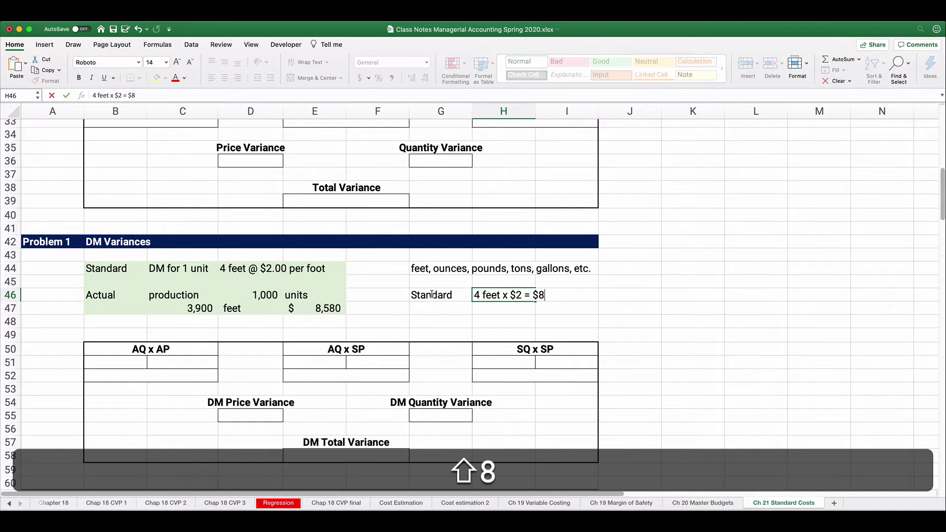
pyautogui.press('Return')
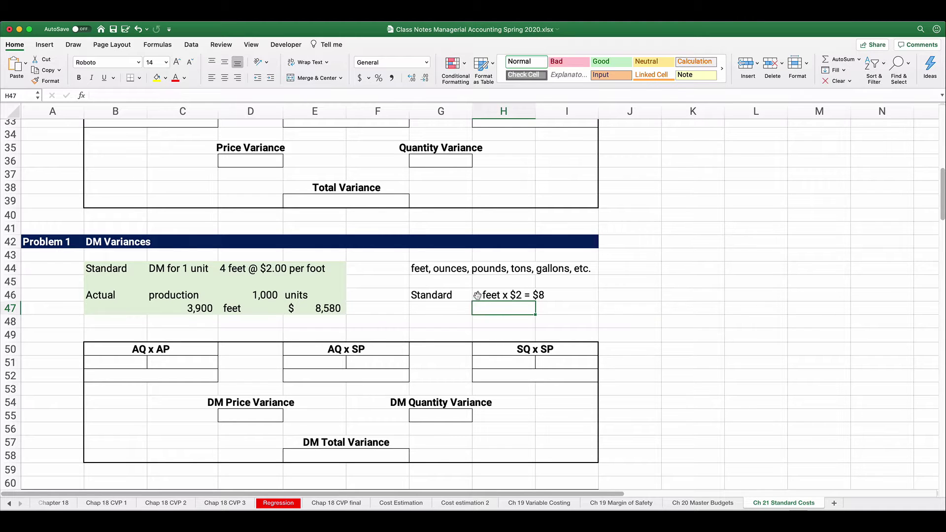
pyautogui.click(540, 297)
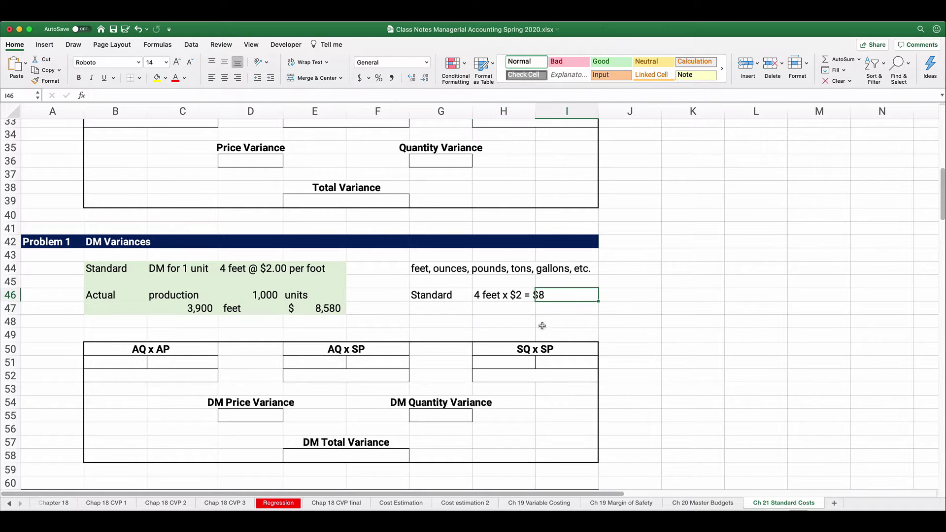
pyautogui.click(451, 320)
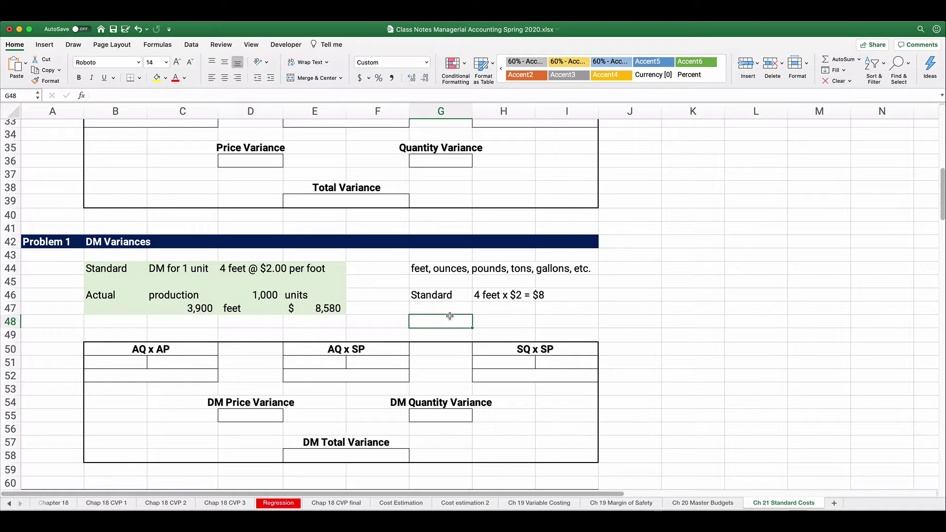
pyautogui.moveTo(91, 298); pyautogui.dragTo(273, 292)
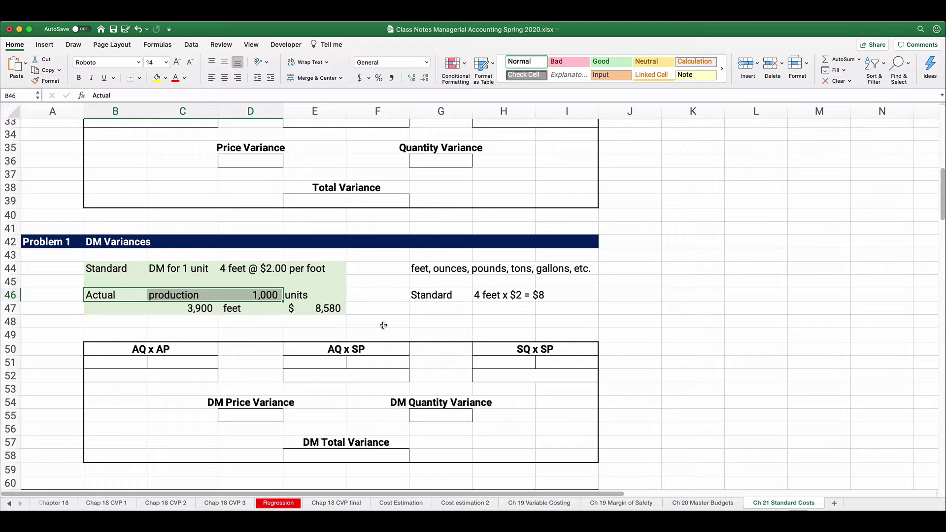
pyautogui.click(197, 308)
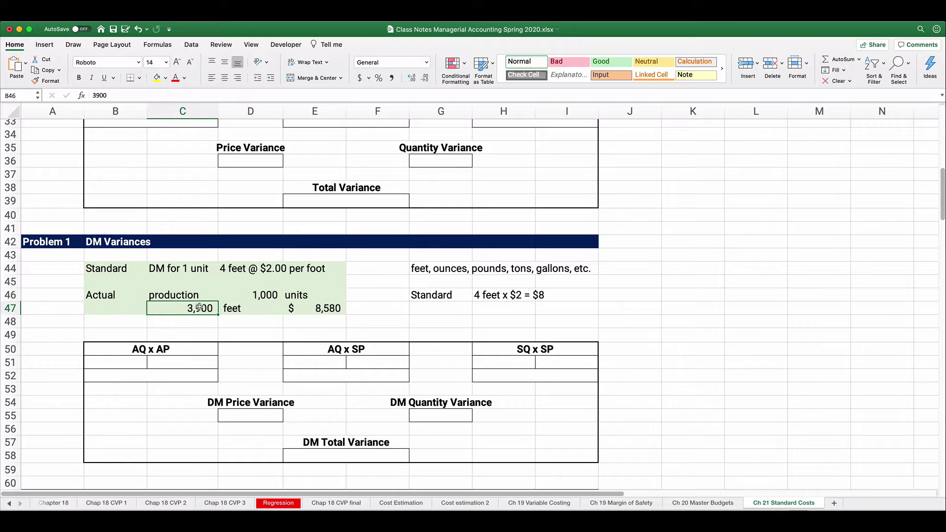
pyautogui.moveTo(199, 308); pyautogui.dragTo(321, 308)
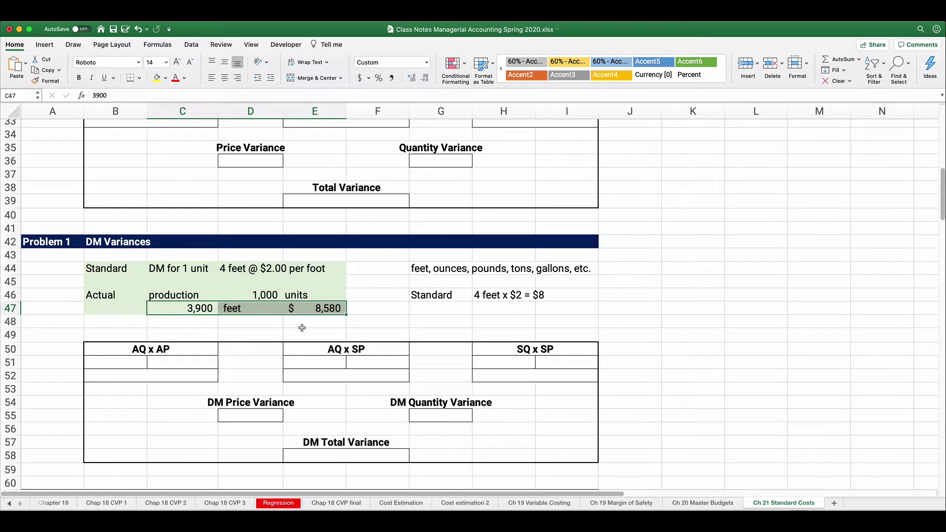
pyautogui.click(110, 362)
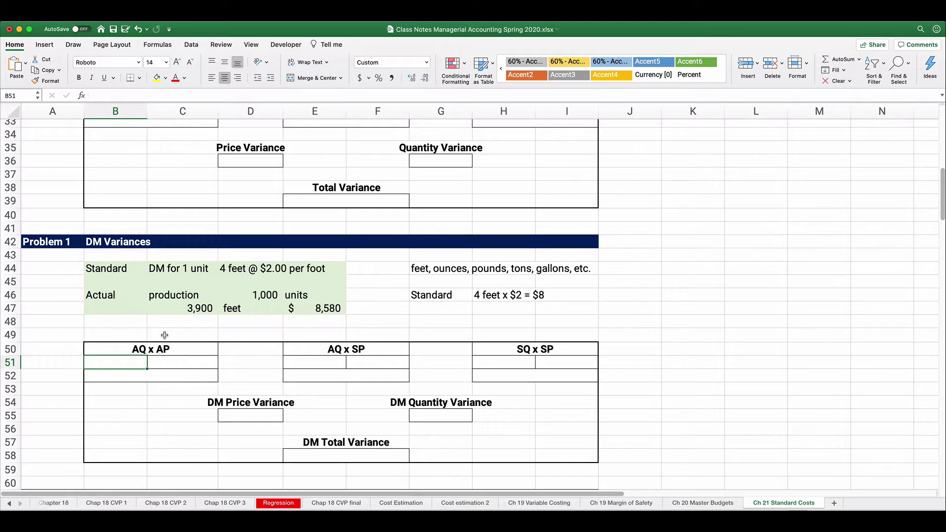
# - Enter the actual quantity 3,900 feet and the actual total cost $8,580 in the AQ x AP box
pyautogui.write('3900')
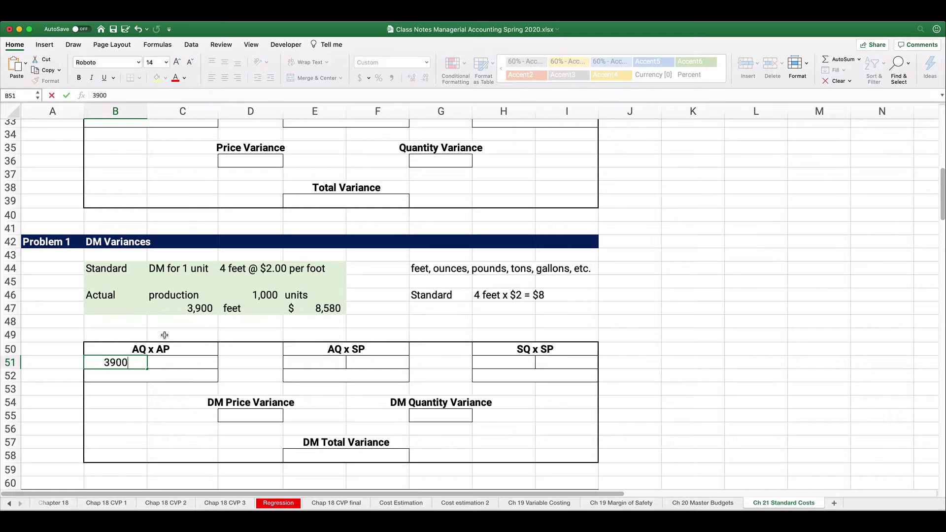
pyautogui.press('Tab')
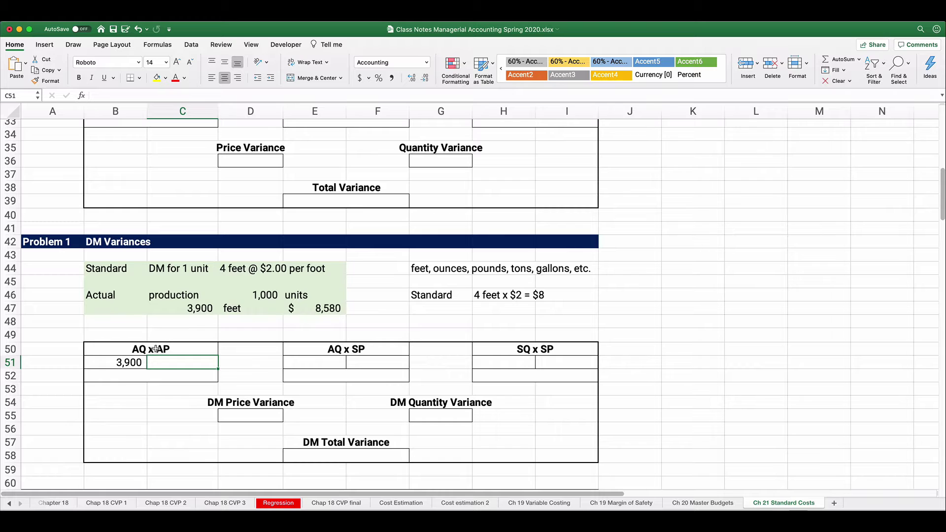
pyautogui.click(150, 372)
pyautogui.write('8580')
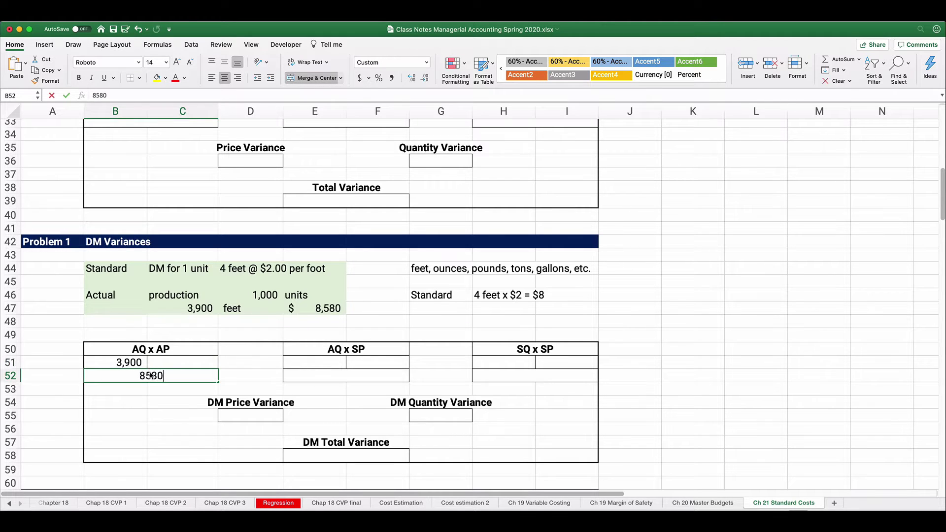
pyautogui.press('Return')
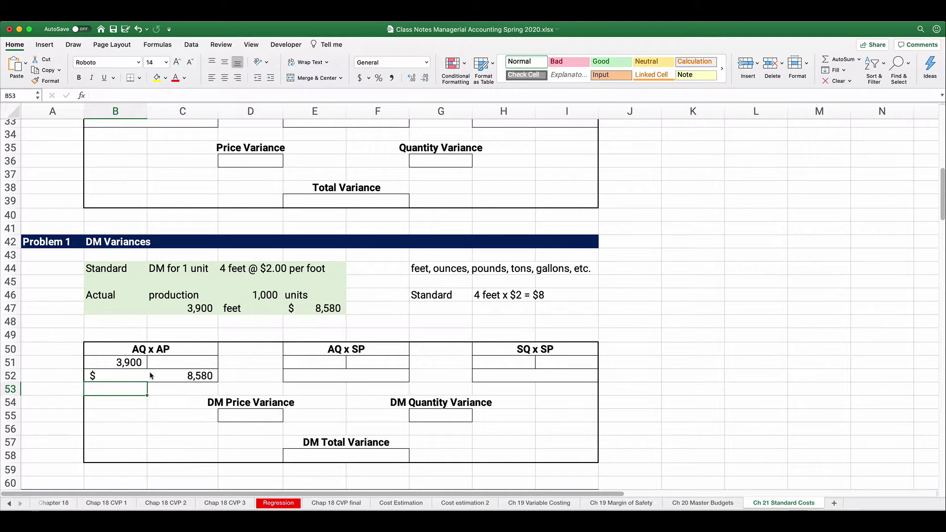
# - Compute the actual price as =B52/B51, giving $2.20
pyautogui.click(183, 362)
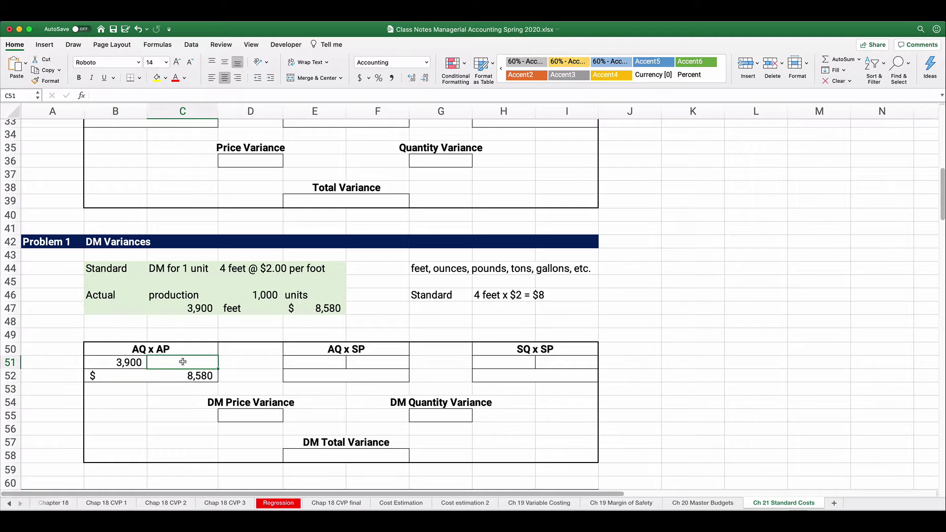
pyautogui.write('=')
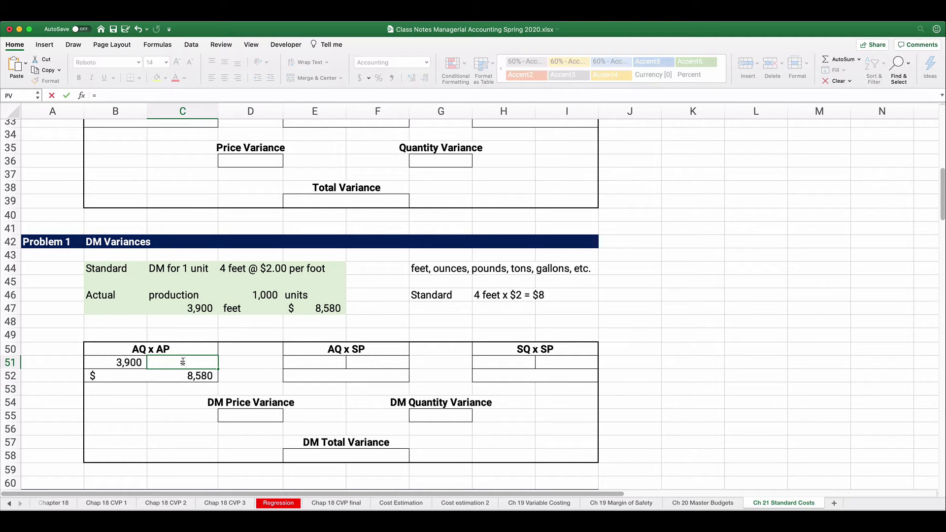
pyautogui.press('Down')
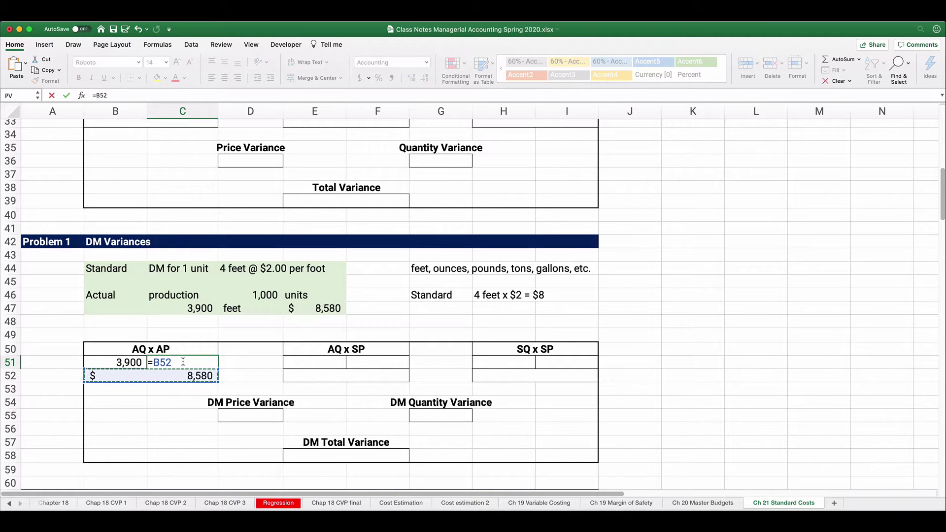
pyautogui.write('/')
pyautogui.press('Down')
pyautogui.press('Left')
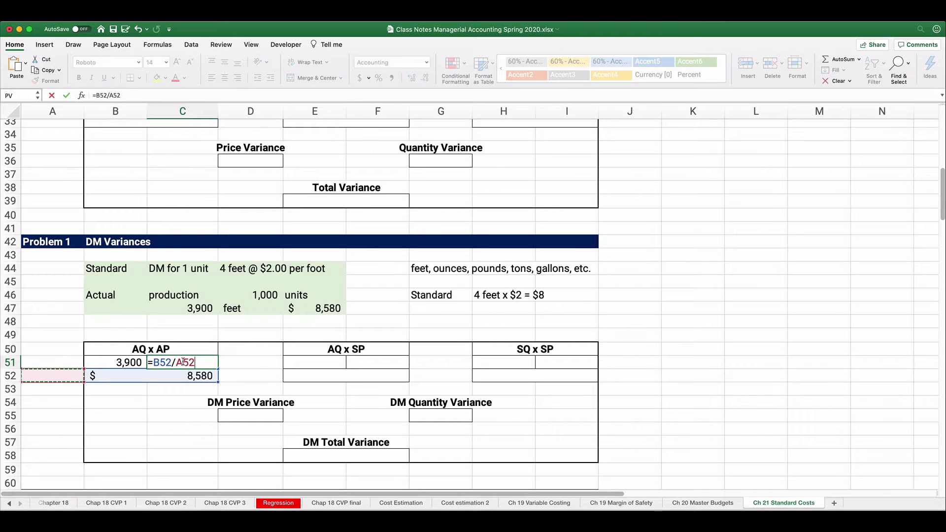
pyautogui.press('Up')
pyautogui.press('Right')
pyautogui.press('Return')
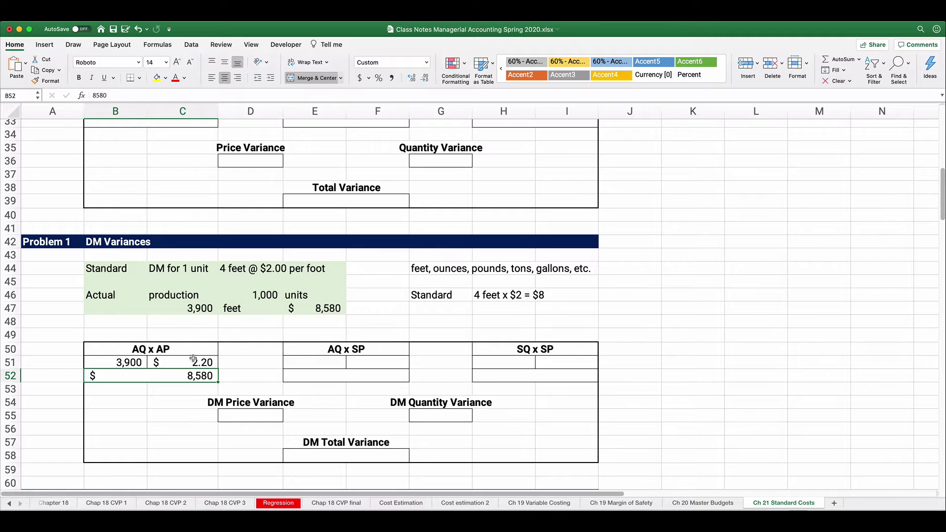
pyautogui.click(185, 364)
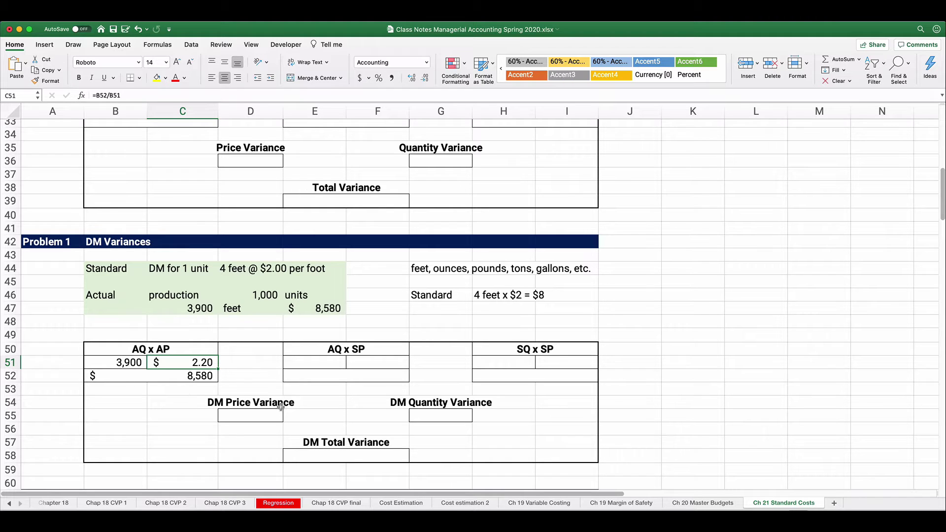
# - Enter actual quantity 3,900 and standard price $2.00 in the AQ x SP box
pyautogui.click(321, 361)
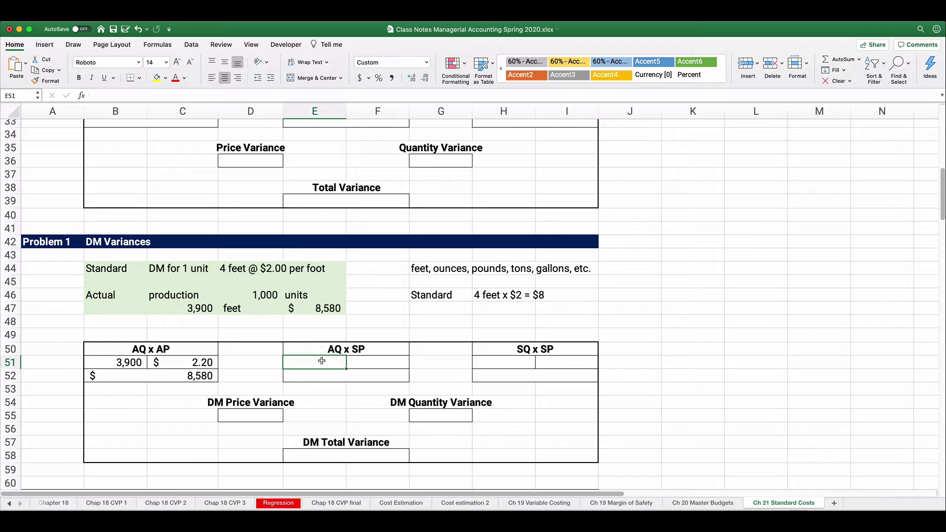
pyautogui.write('3900')
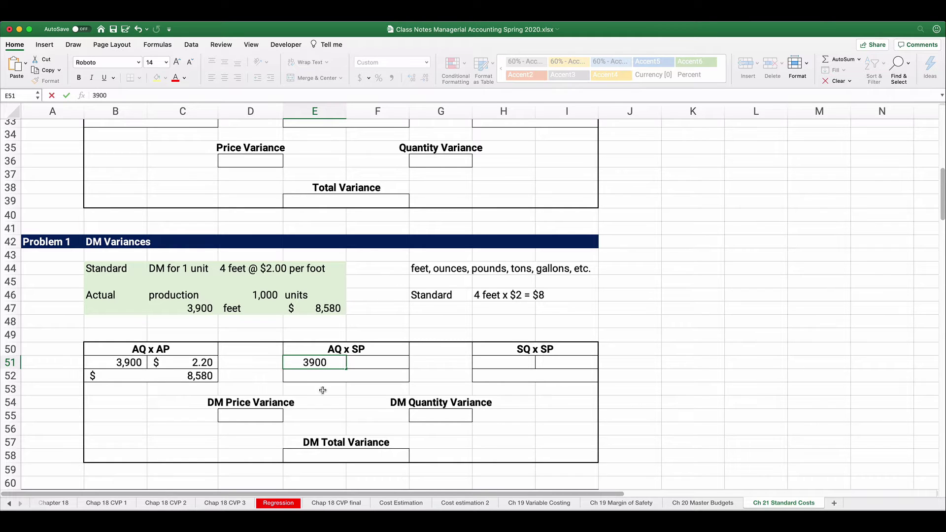
pyautogui.press('Return')
pyautogui.click(369, 363)
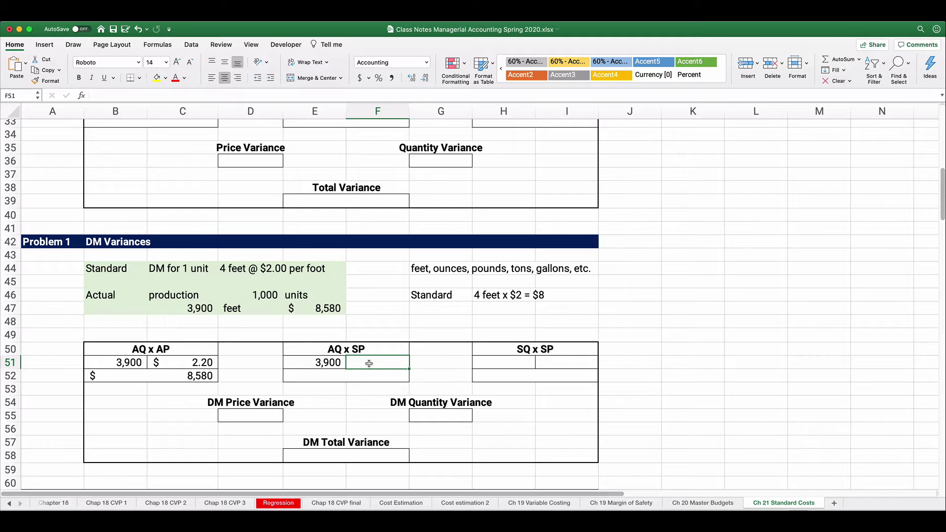
pyautogui.write('2')
pyautogui.press('Return')
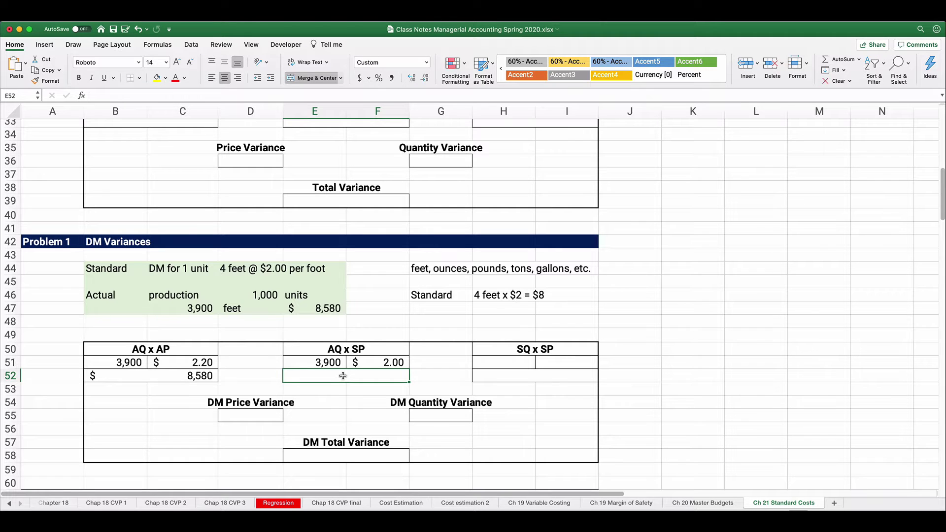
# - Multiply quantity by price to get the AQ x SP total of $7,800
pyautogui.write('=')
pyautogui.click(325, 361)
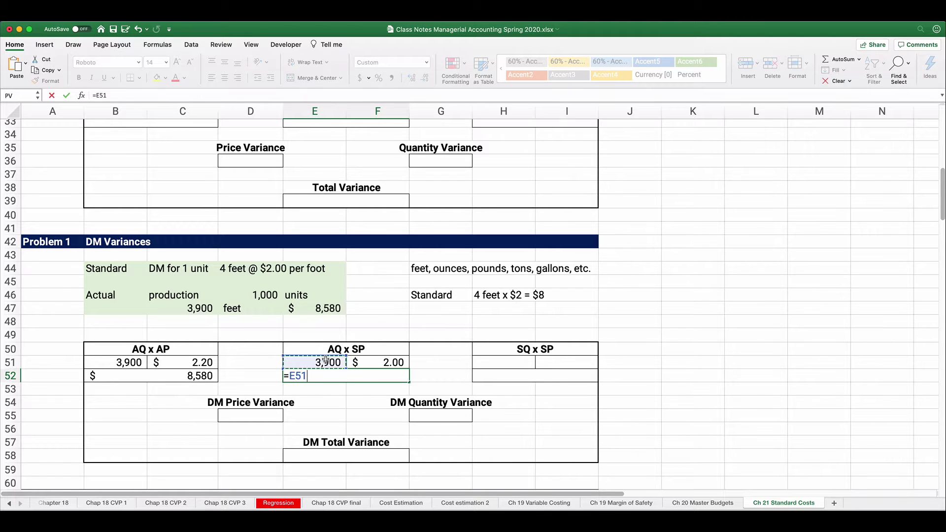
pyautogui.write('*')
pyautogui.click(369, 361)
pyautogui.press('Return')
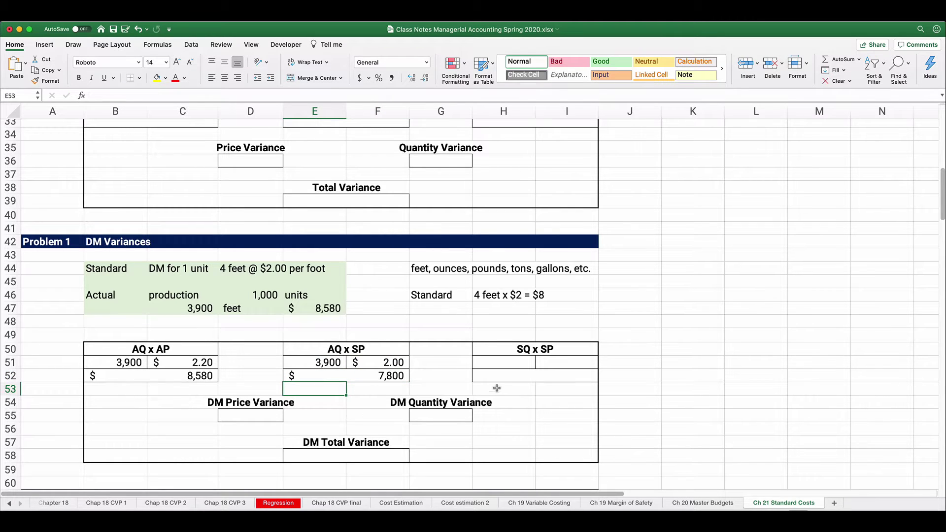
pyautogui.click(509, 362)
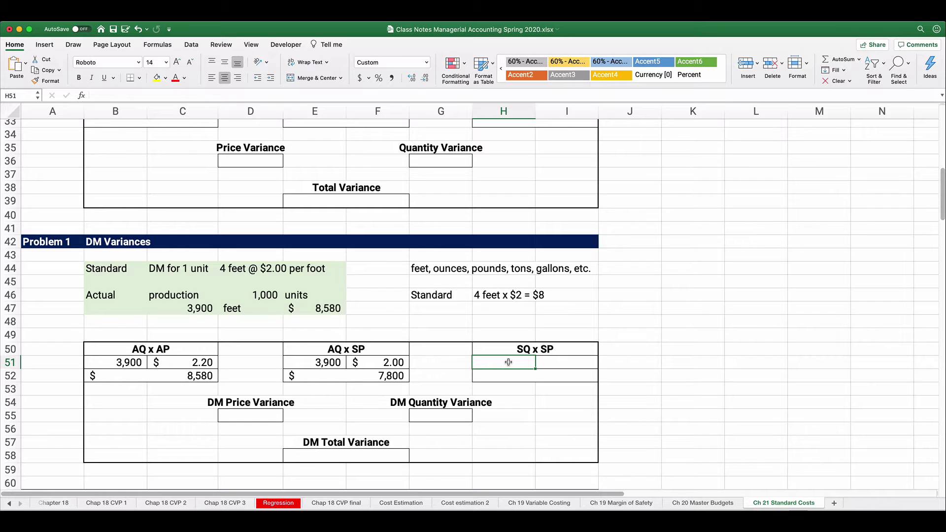
# - Enter standard quantity =4*1000 in H51 and standard price 2 in I51
pyautogui.write('=4*')
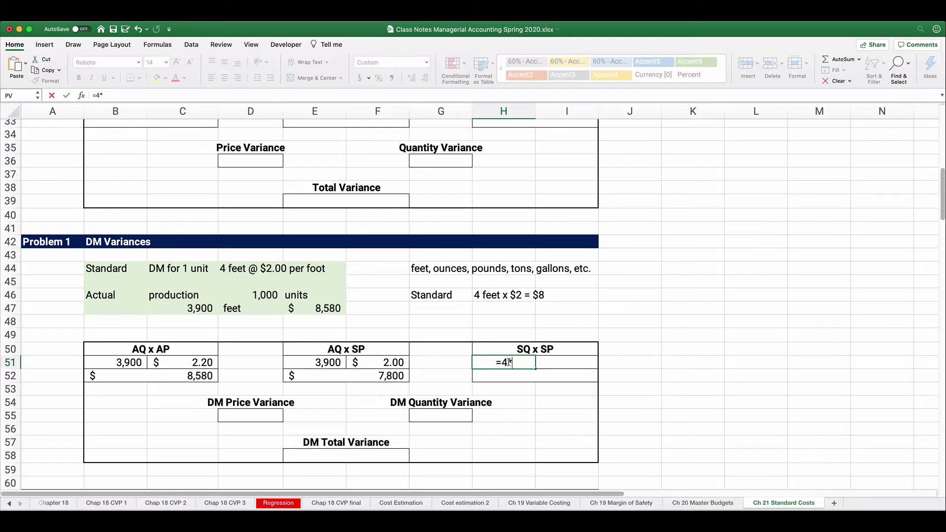
pyautogui.write('1000')
pyautogui.press('Return')
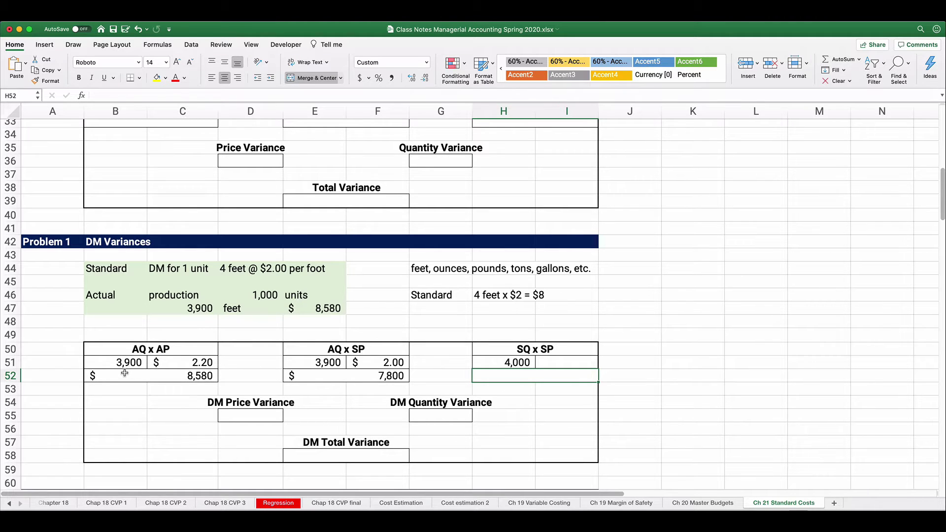
pyautogui.click(558, 364)
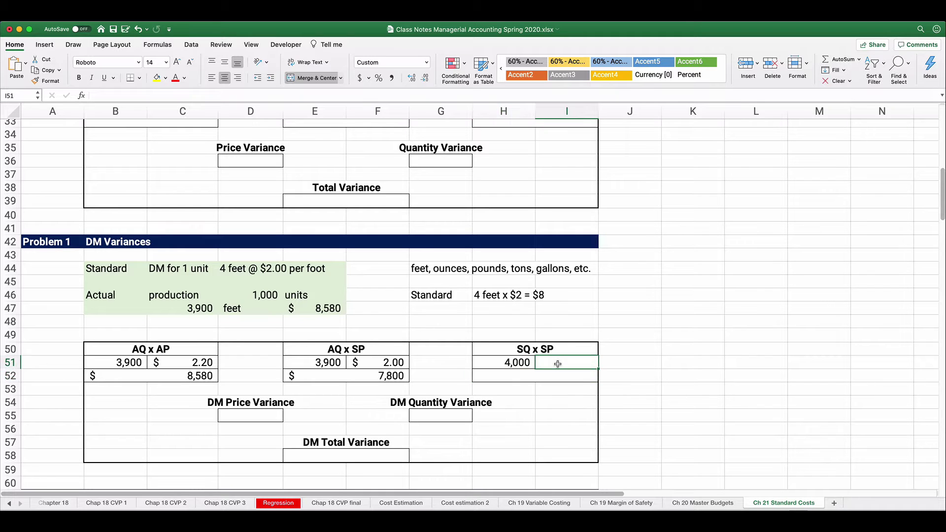
pyautogui.write('2')
pyautogui.press('Return')
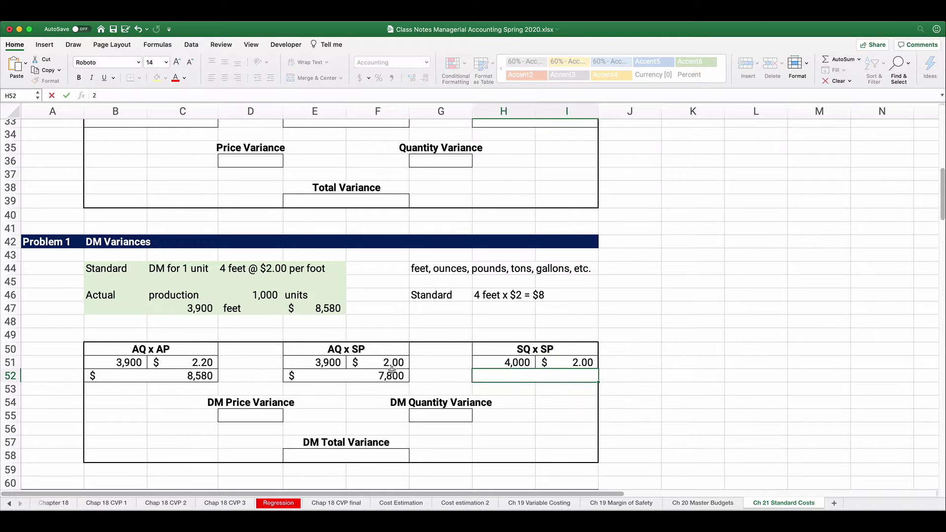
pyautogui.click(391, 366)
pyautogui.click(566, 367)
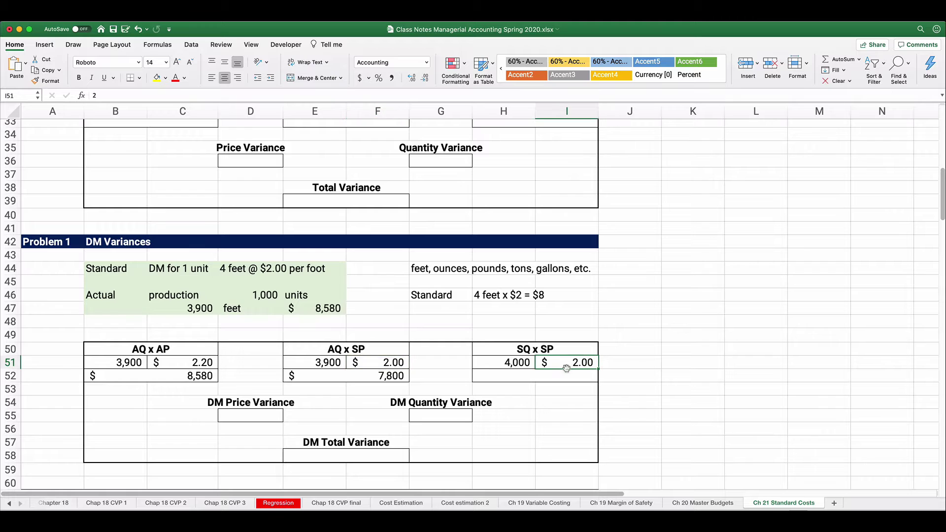
# - Compute the SQ x SP total in H52 as =H51*I51, giving $8,000
pyautogui.click(545, 372)
pyautogui.write('=')
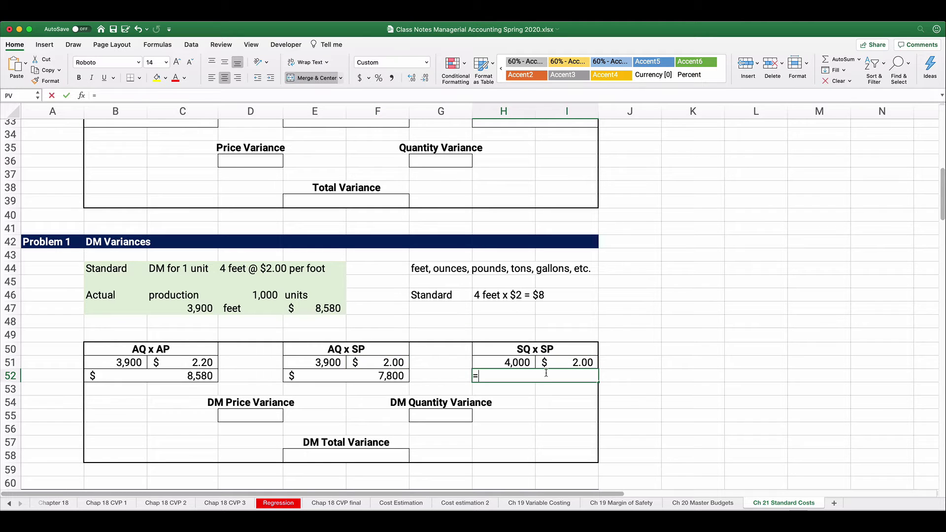
pyautogui.click(517, 363)
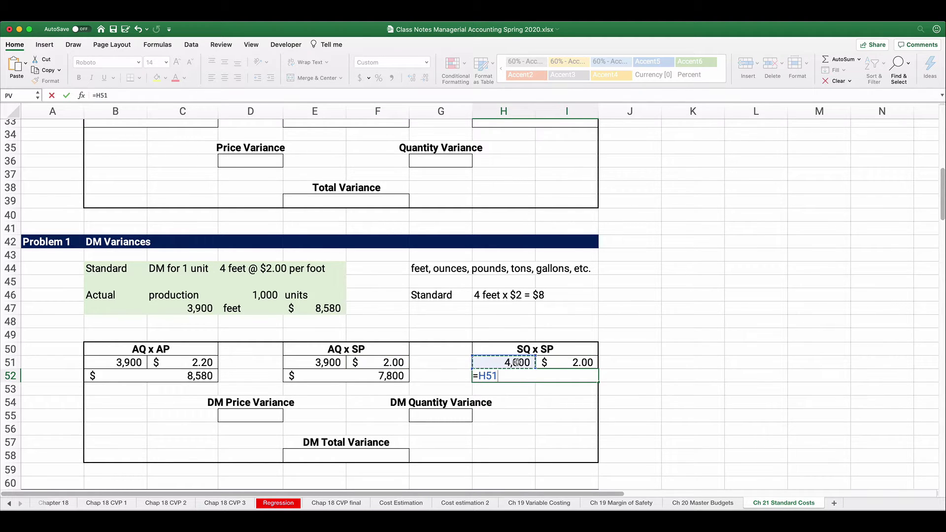
pyautogui.write('*')
pyautogui.click(569, 363)
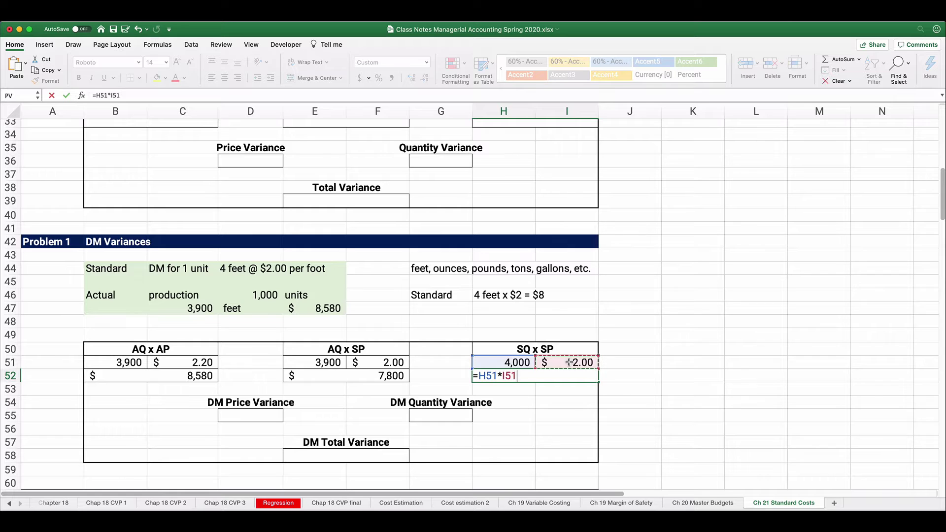
pyautogui.press('Return')
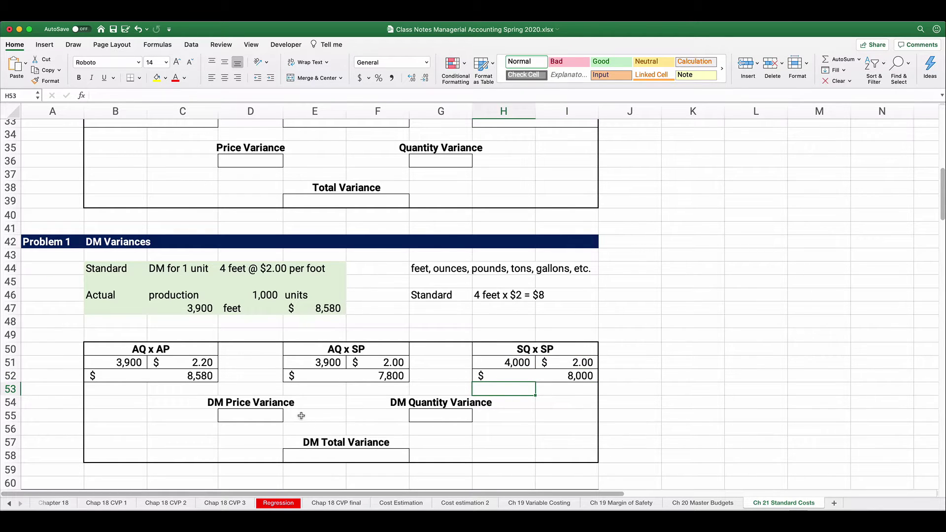
pyautogui.click(261, 416)
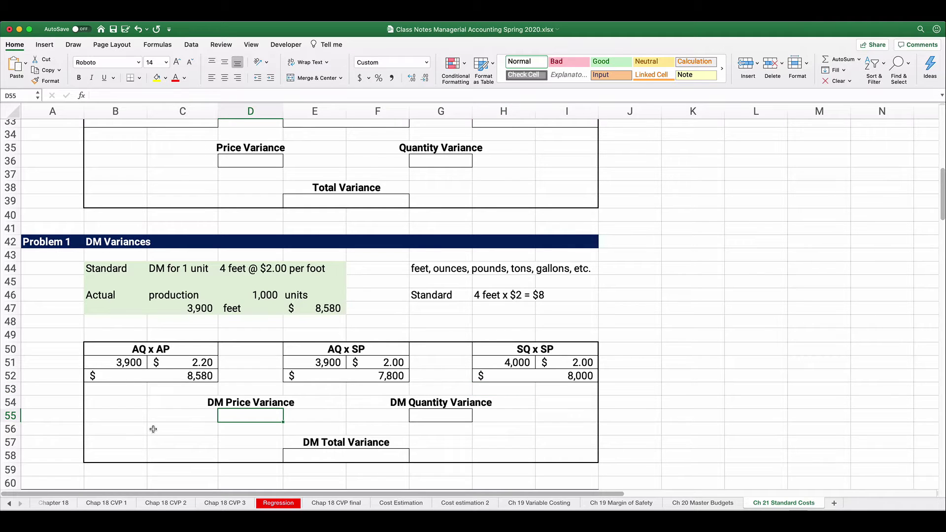
# - Enter the DM Price Variance formula =E52-B52 in D55
pyautogui.write('=')
pyautogui.click(368, 377)
pyautogui.write('-')
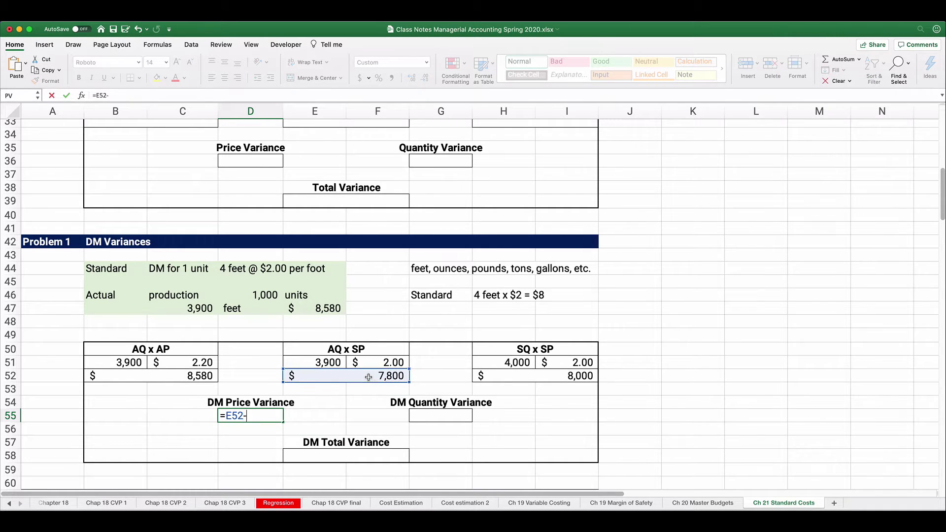
pyautogui.click(193, 376)
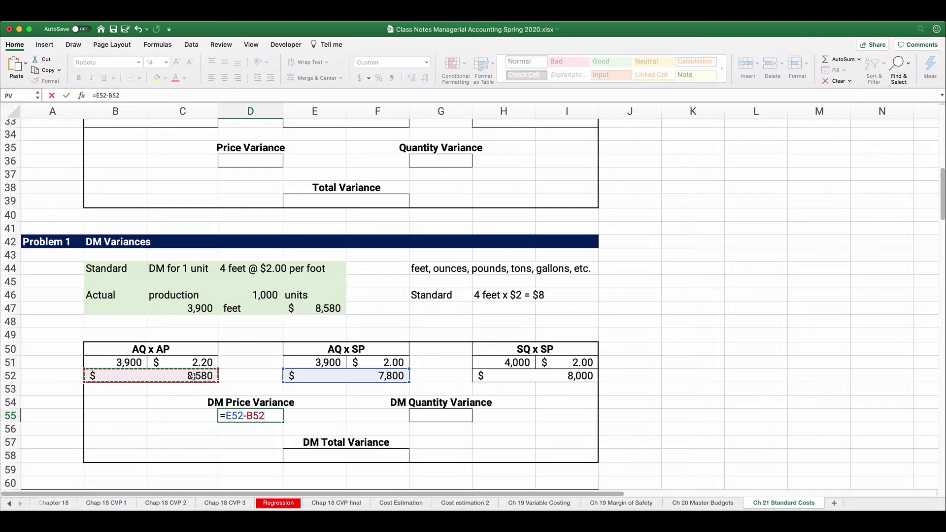
pyautogui.press('Return')
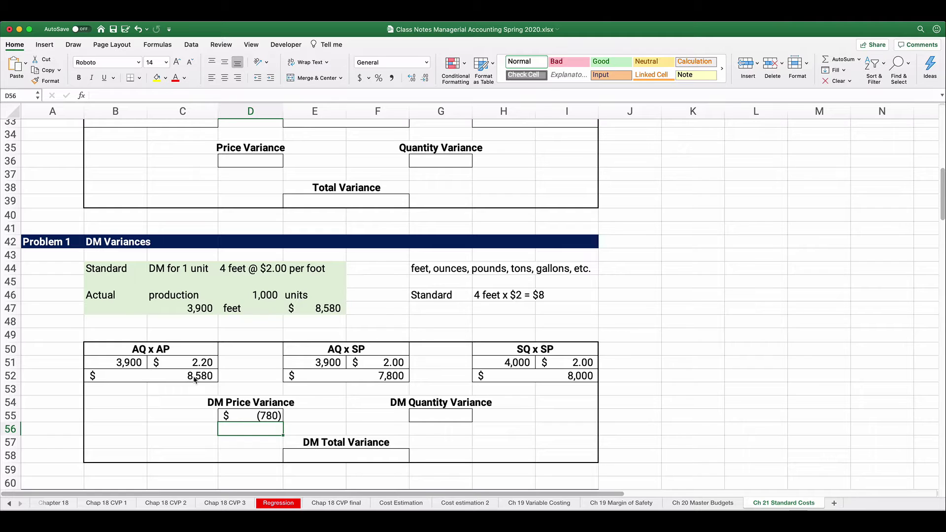
# - Change it to =ABS(E52-B52) to show $780, and mark it U in E55
pyautogui.click(235, 423)
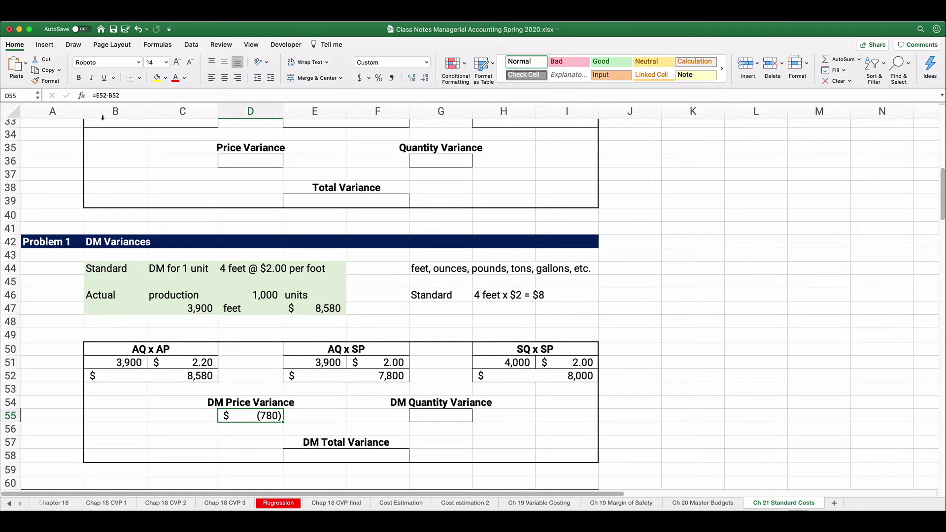
pyautogui.click(97, 96)
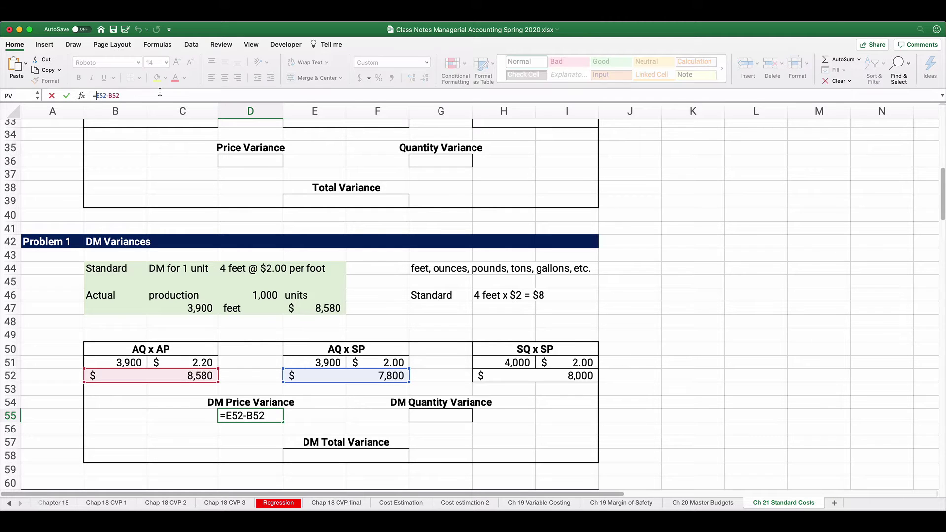
pyautogui.write('asb')
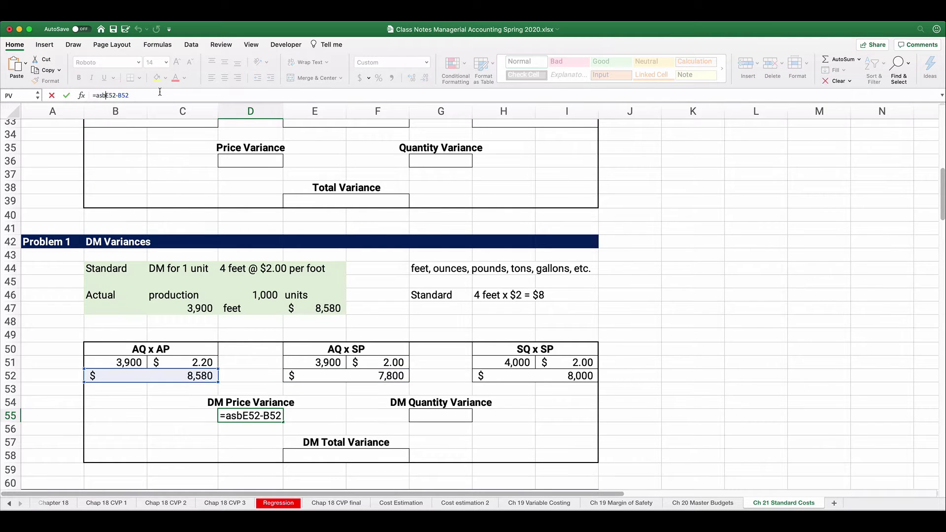
pyautogui.press('BackSpace')
pyautogui.press('BackSpace')
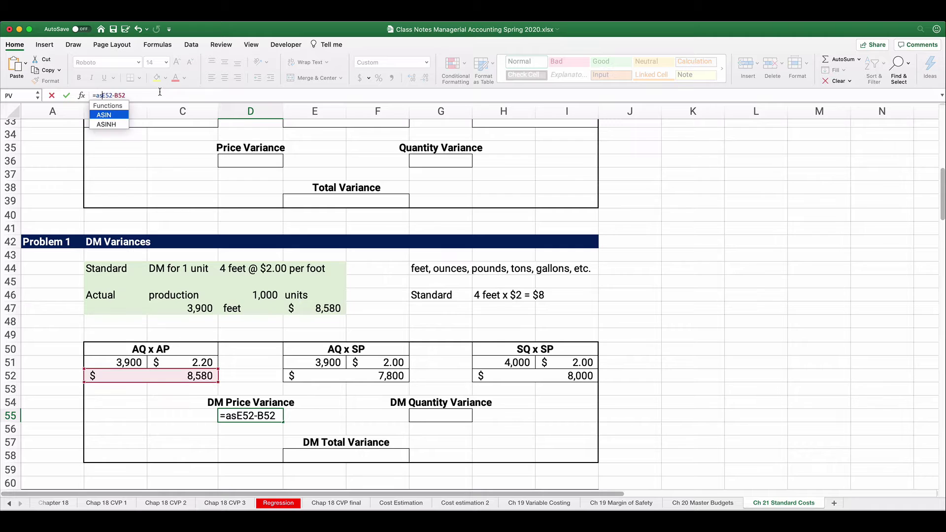
pyautogui.write('bs')
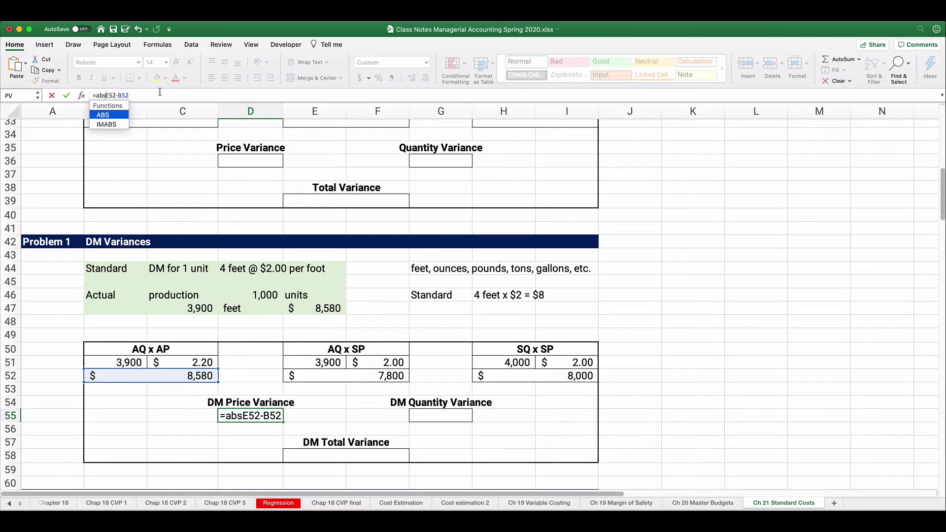
pyautogui.write('(')
pyautogui.click(146, 95)
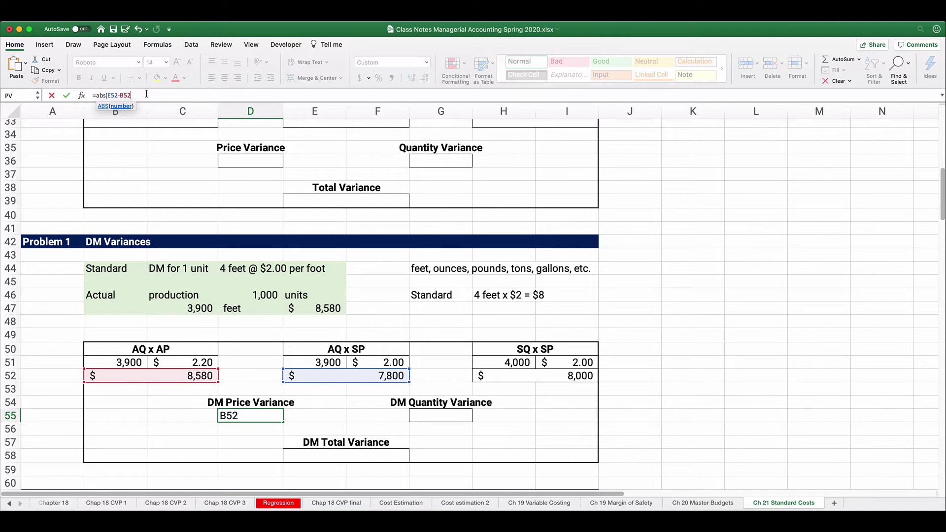
pyautogui.write(')')
pyautogui.press('Return')
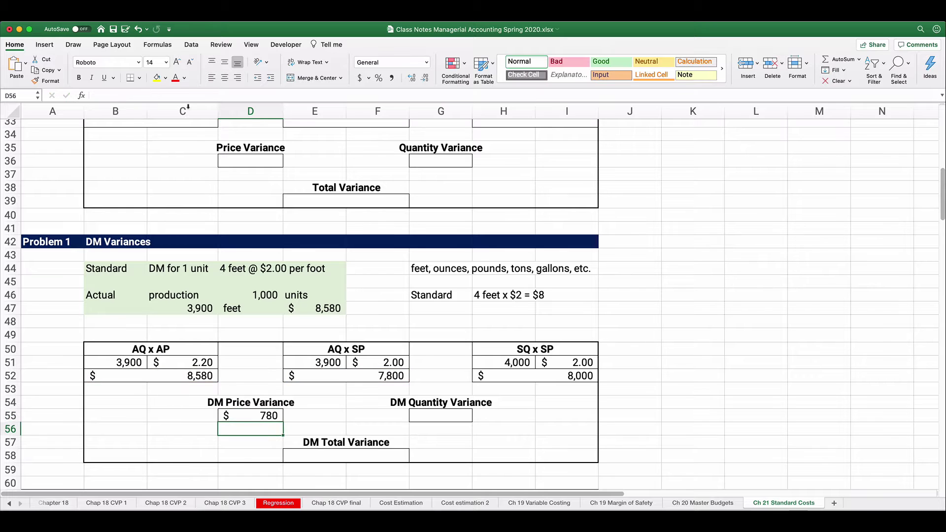
pyautogui.click(246, 411)
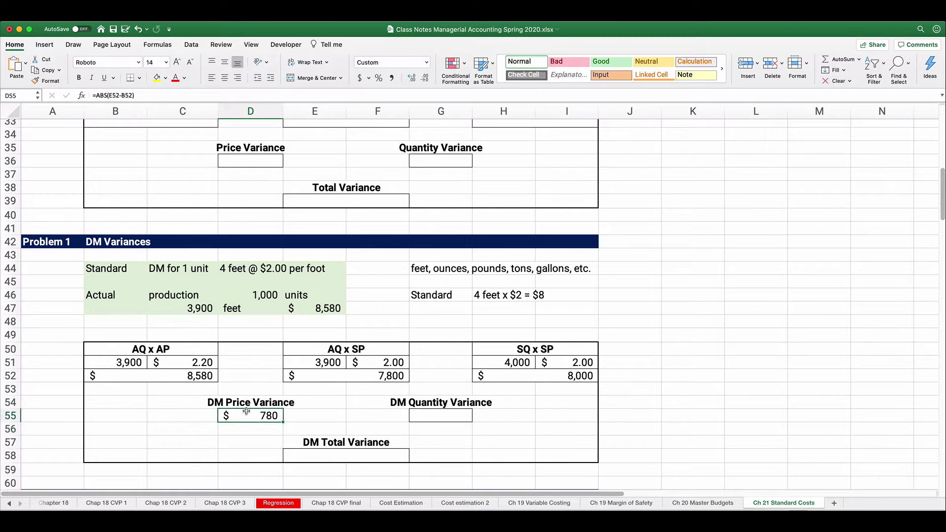
pyautogui.click(294, 415)
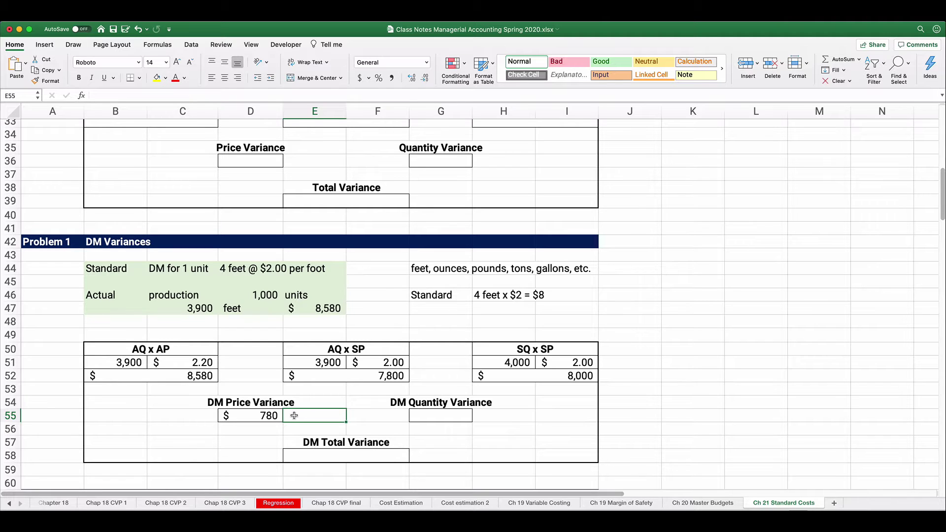
pyautogui.write('U')
pyautogui.press('Return')
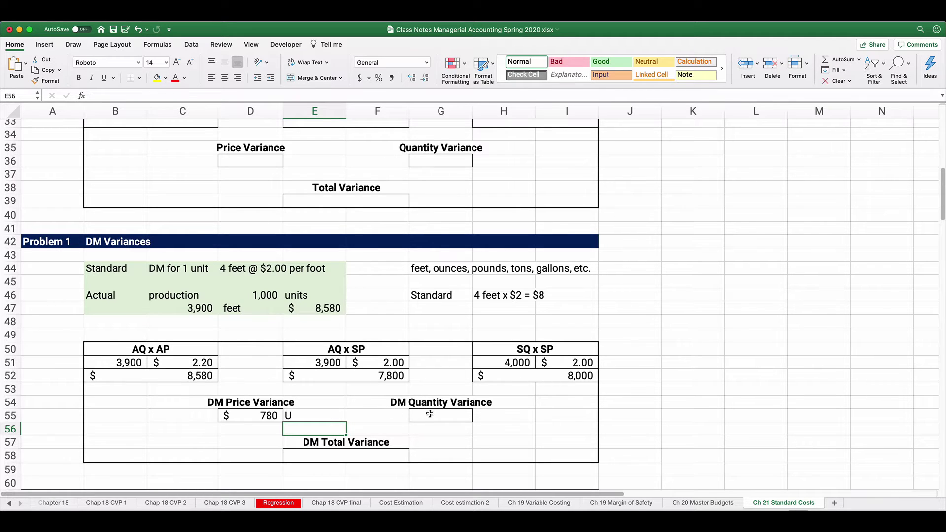
# - Copy the price variance formula into G55 to get the $200 DM Quantity Variance
pyautogui.click(264, 415)
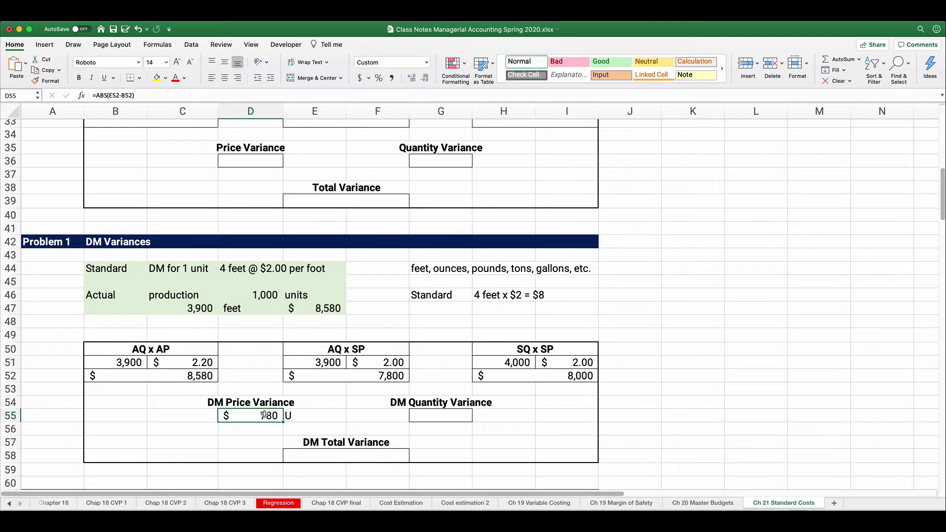
pyautogui.press('super+c')
pyautogui.click(421, 415)
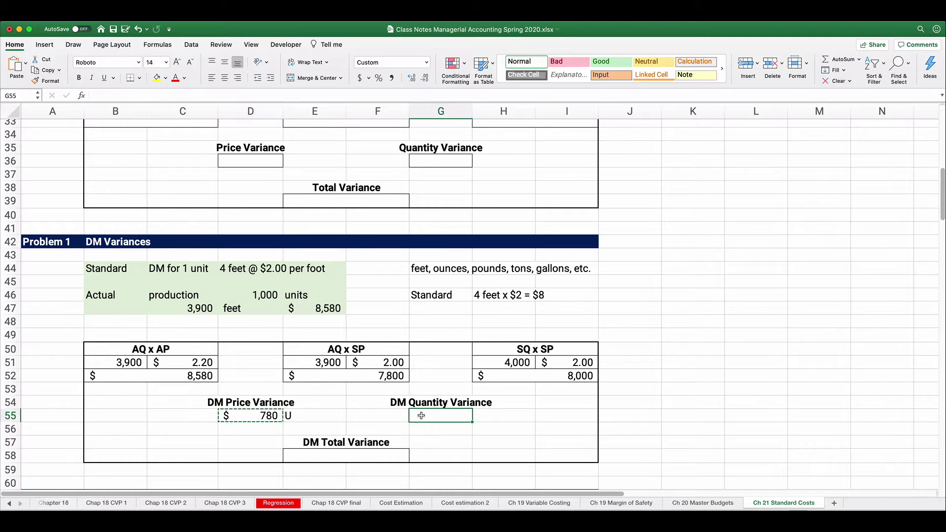
pyautogui.press('super+v')
pyautogui.click(544, 402)
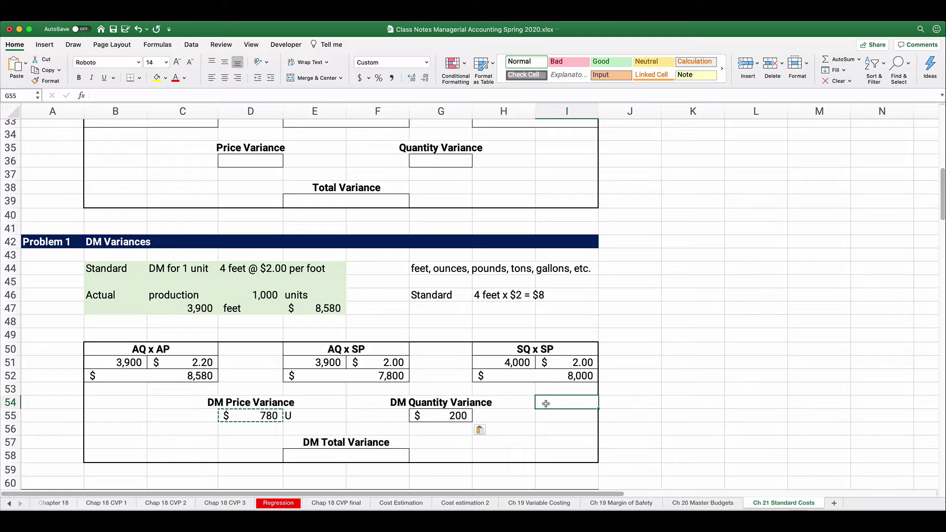
pyautogui.click(460, 415)
pyautogui.click(115, 95)
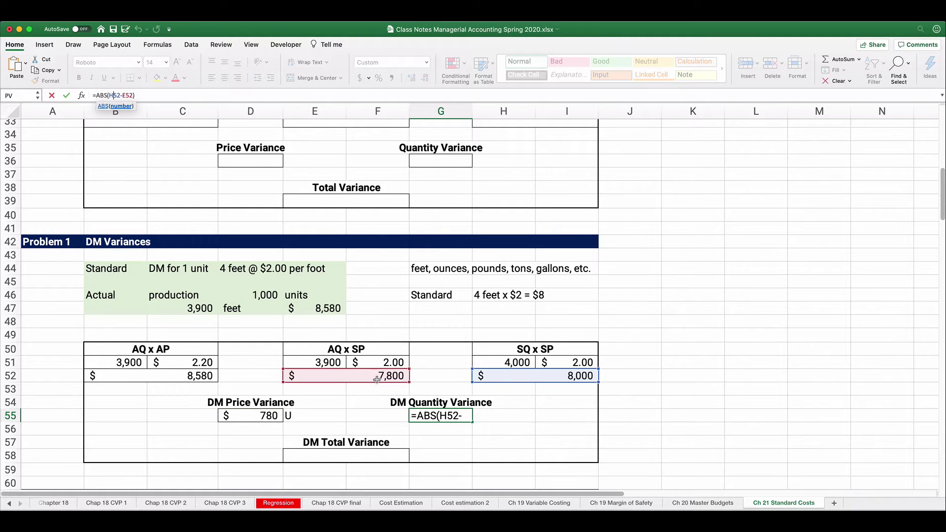
pyautogui.press('Return')
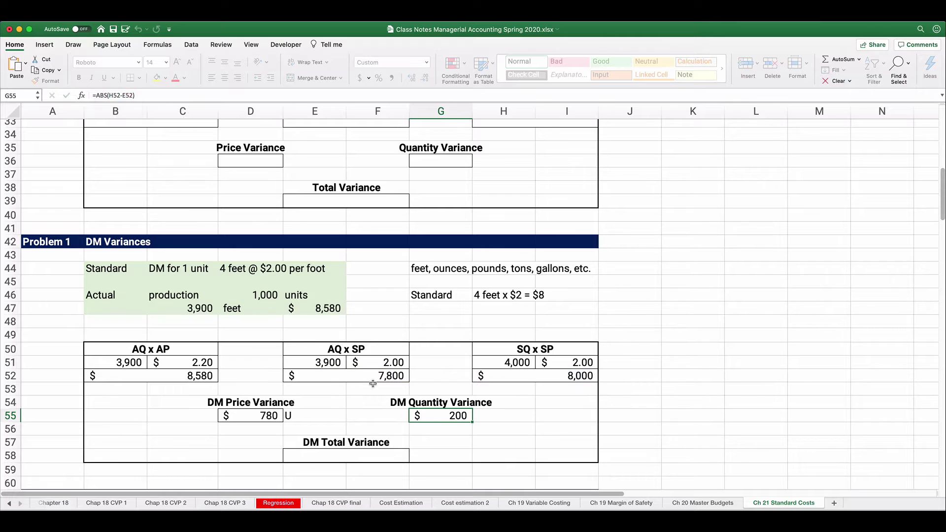
# - Label the quantity variance F for favorable
pyautogui.click(486, 418)
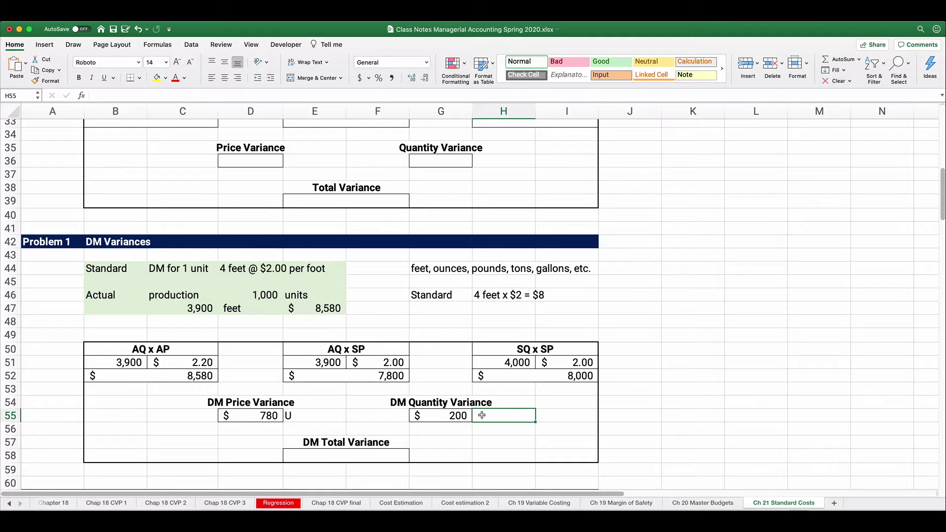
pyautogui.write('F')
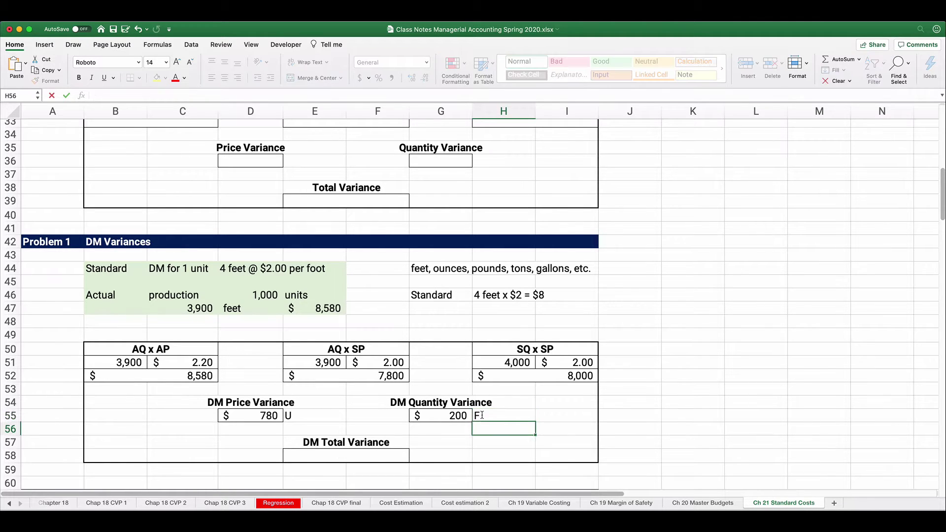
pyautogui.press('Return')
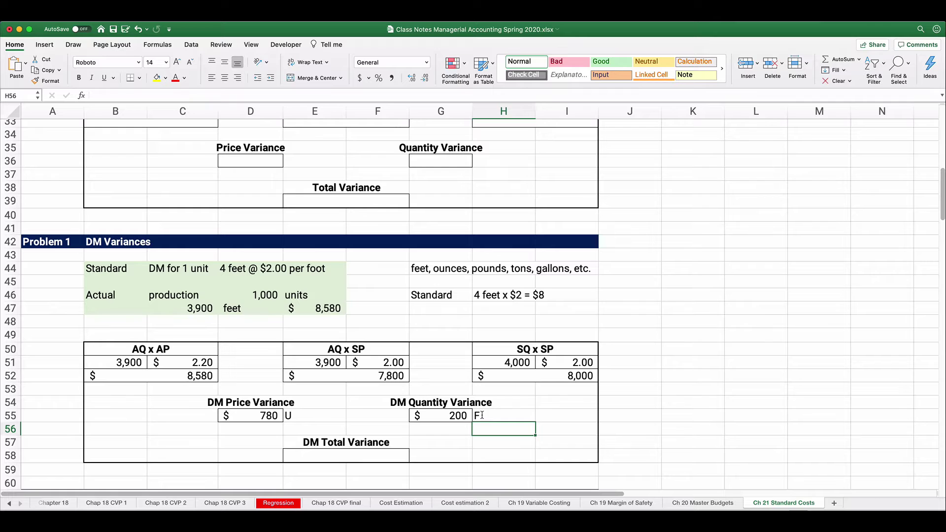
pyautogui.click(343, 455)
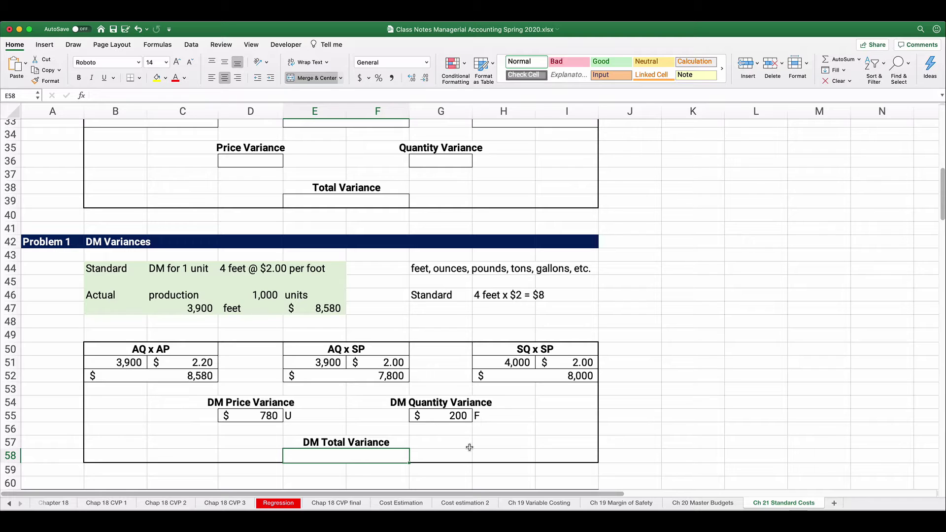
# - Enter the DM Total Variance as =ABS(H52-B52), giving $580
pyautogui.write('=')
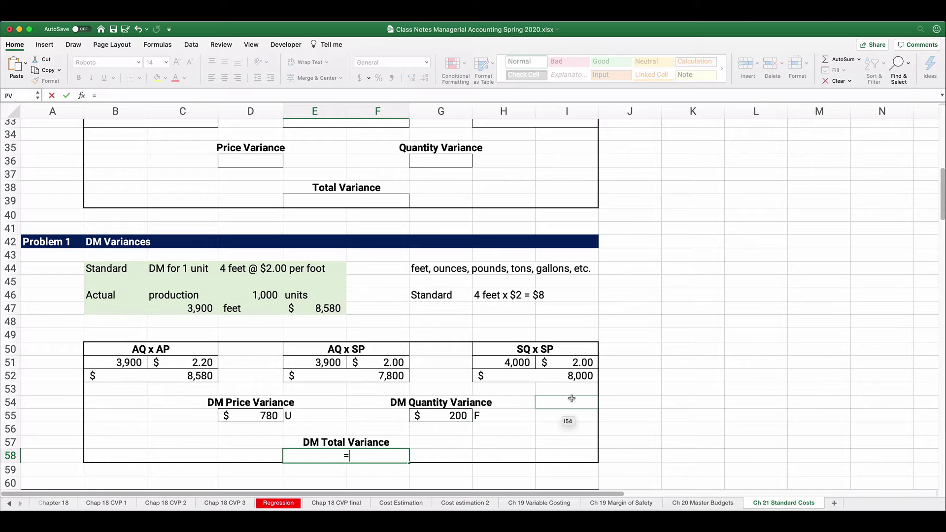
pyautogui.click(573, 378)
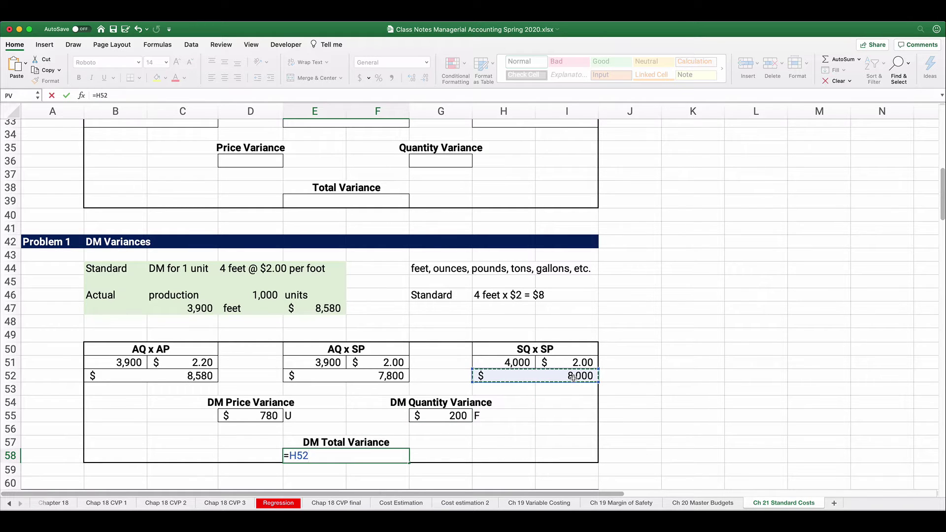
pyautogui.write('-')
pyautogui.click(196, 376)
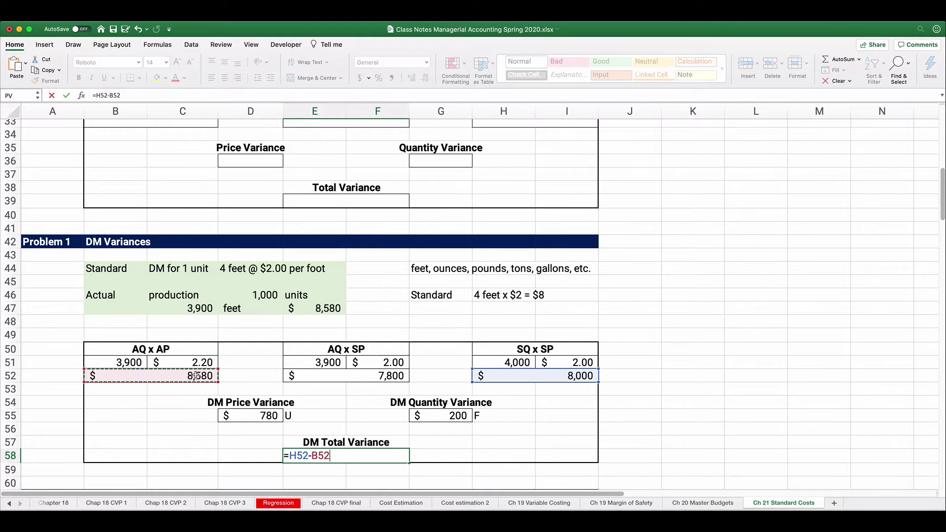
pyautogui.press('Return')
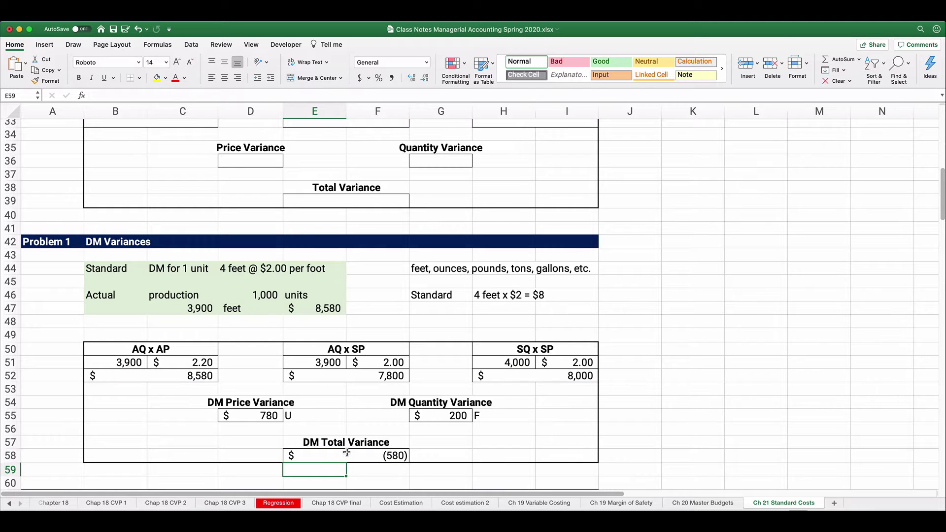
pyautogui.click(346, 452)
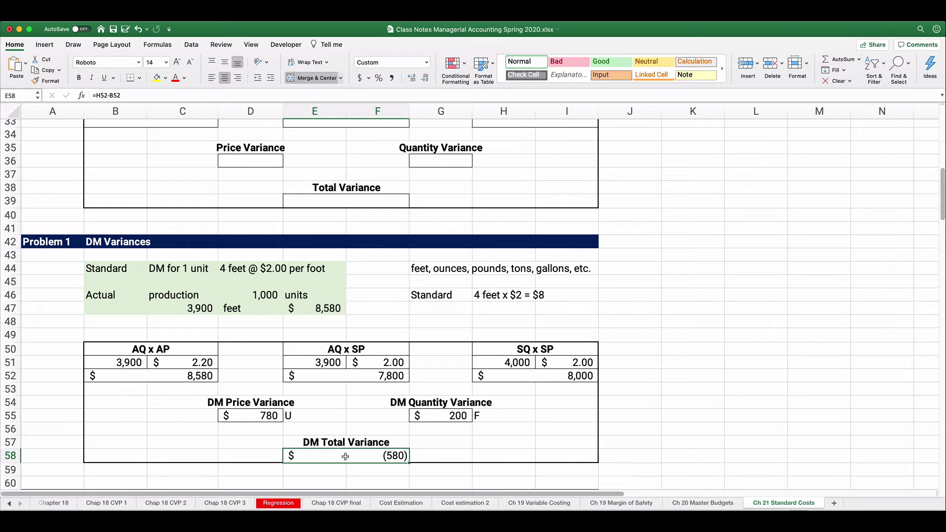
pyautogui.click(94, 97)
pyautogui.write('abs')
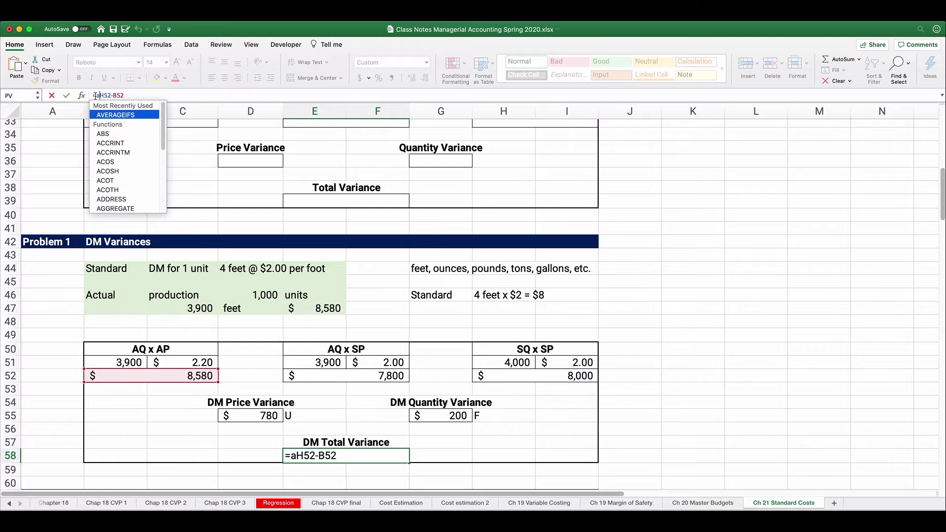
pyautogui.write('(')
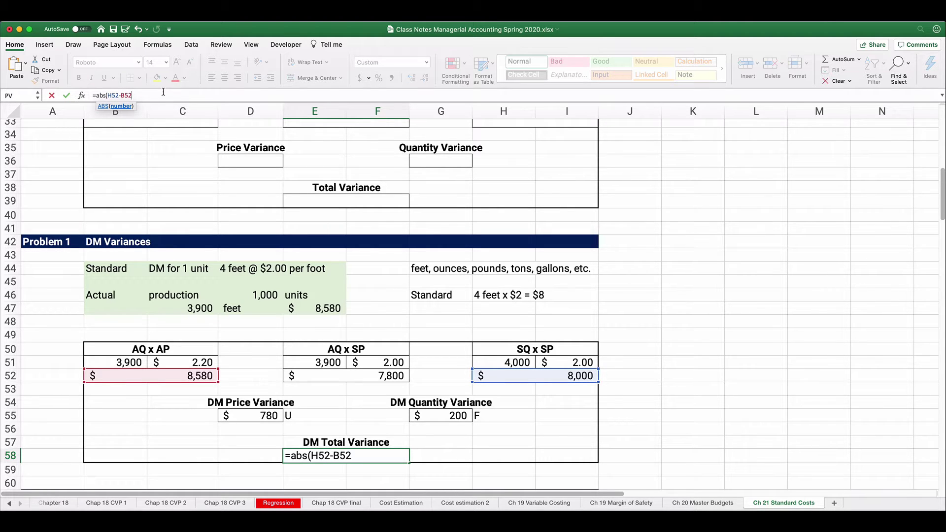
pyautogui.write(')')
pyautogui.press('Return')
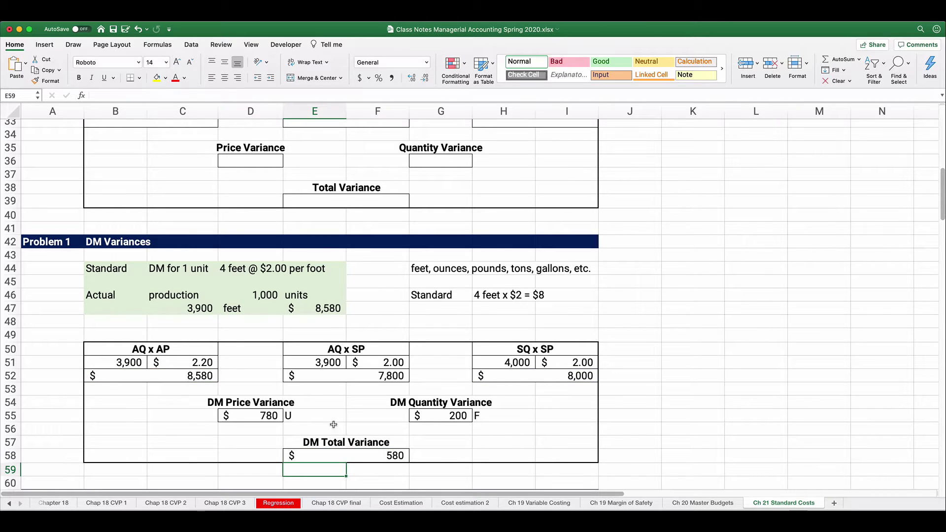
# - Mark the total variance U for unfavorable
pyautogui.click(432, 455)
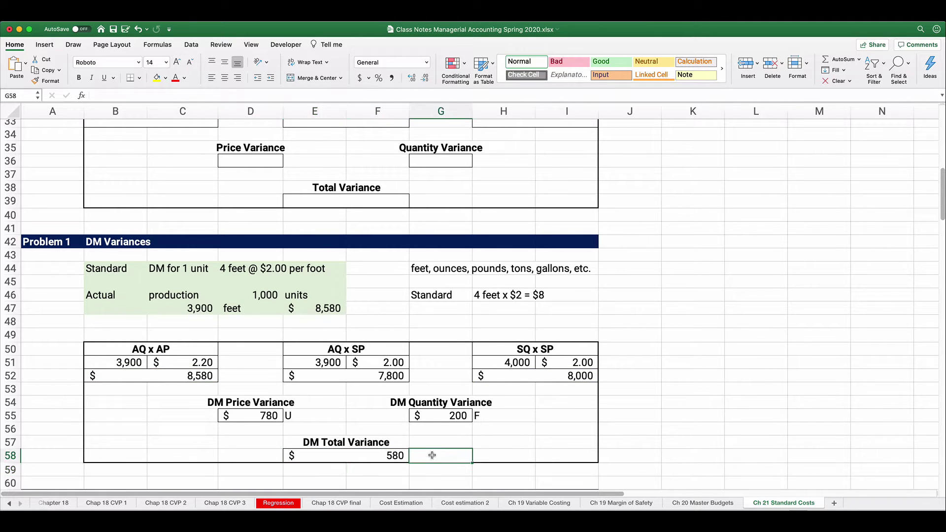
pyautogui.write('U')
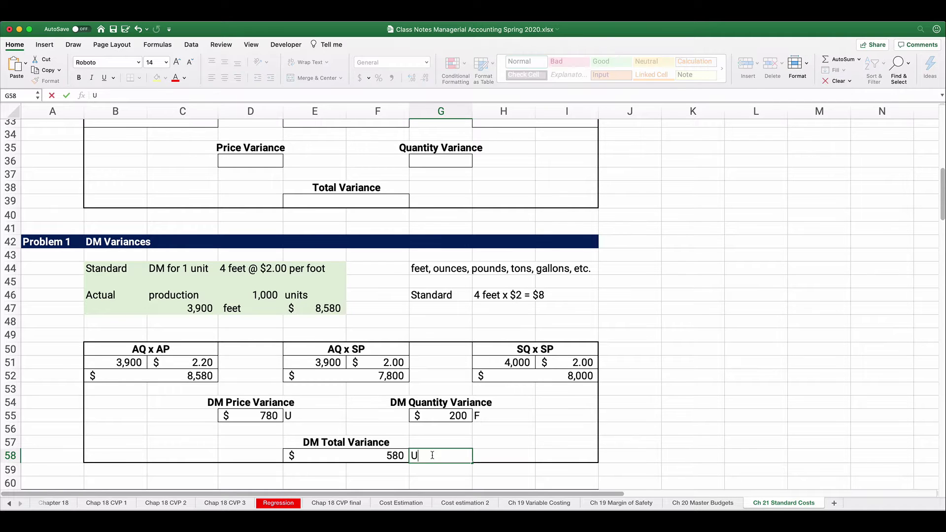
pyautogui.press('Return')
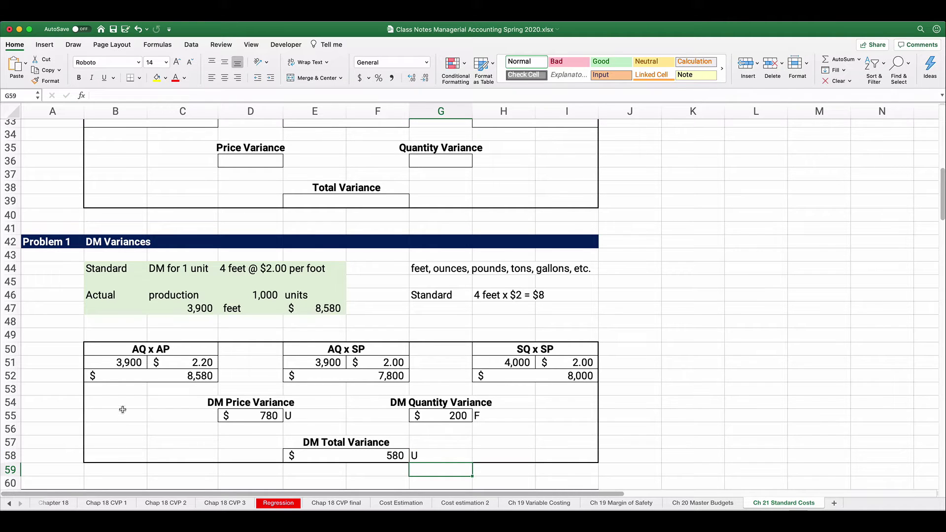
# - In Problem 2, rename DL Price and DL Quantity Variance to DL Rate and DL Efficiency Variance
pyautogui.scroll(-6, 125, 403)
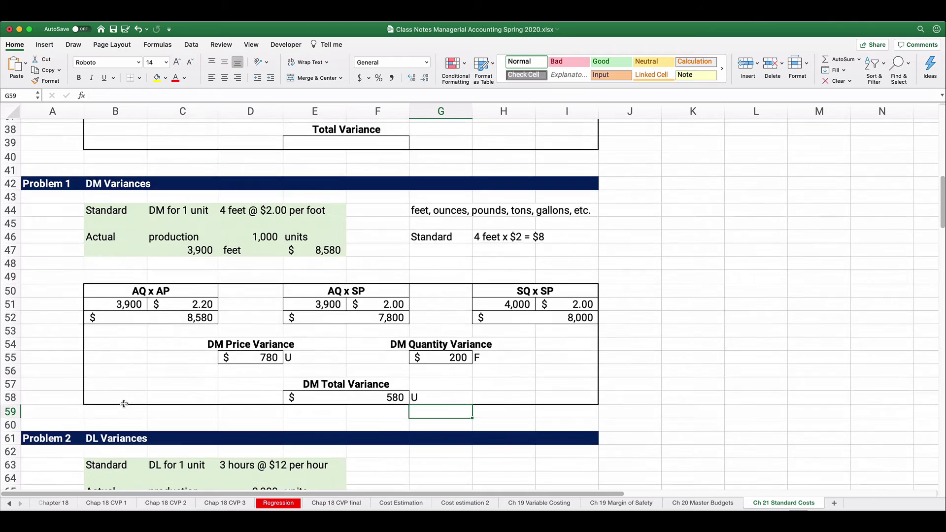
pyautogui.scroll(-5, 113, 402)
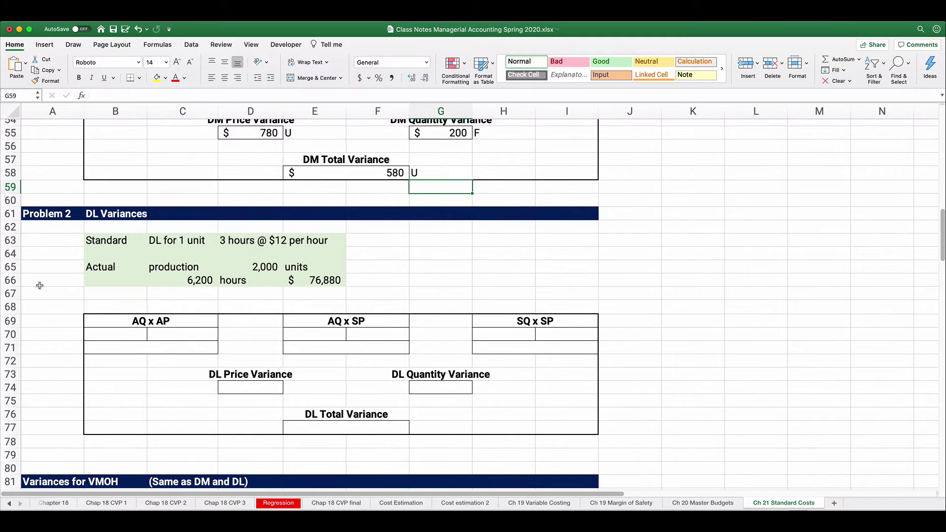
pyautogui.scroll(-1, 32, 324)
pyautogui.click(241, 369)
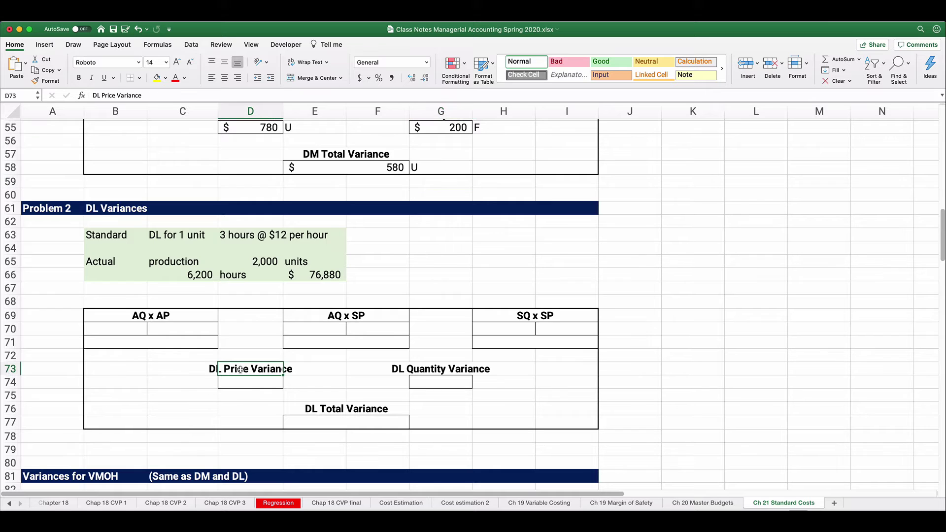
pyautogui.doubleClick(109, 95)
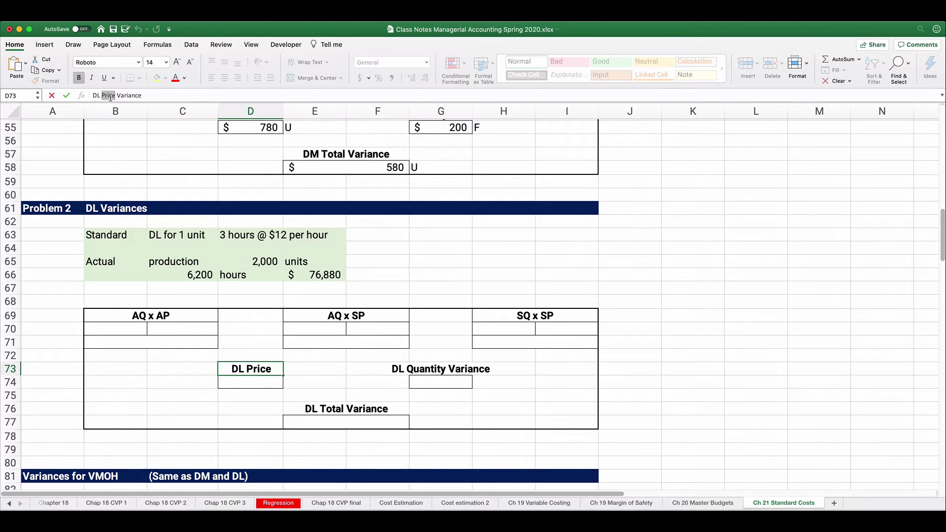
pyautogui.write('Rate')
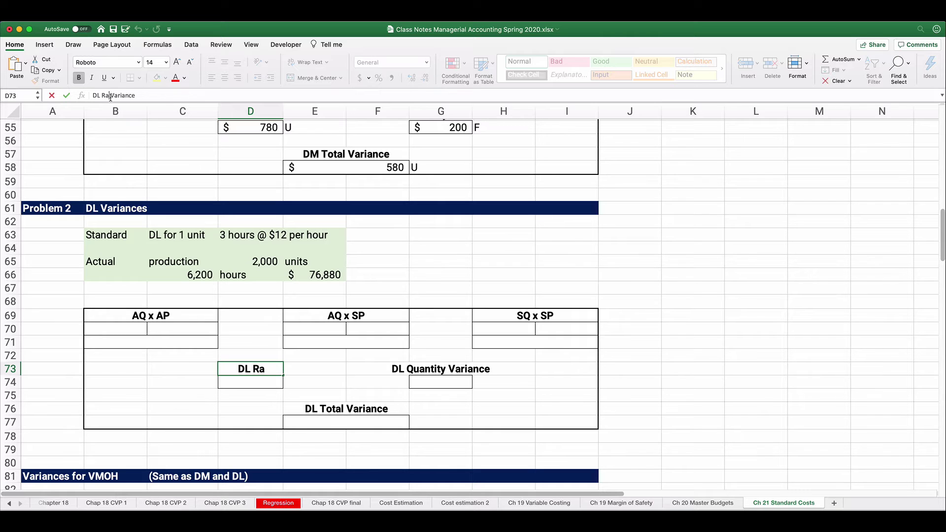
pyautogui.press('Return')
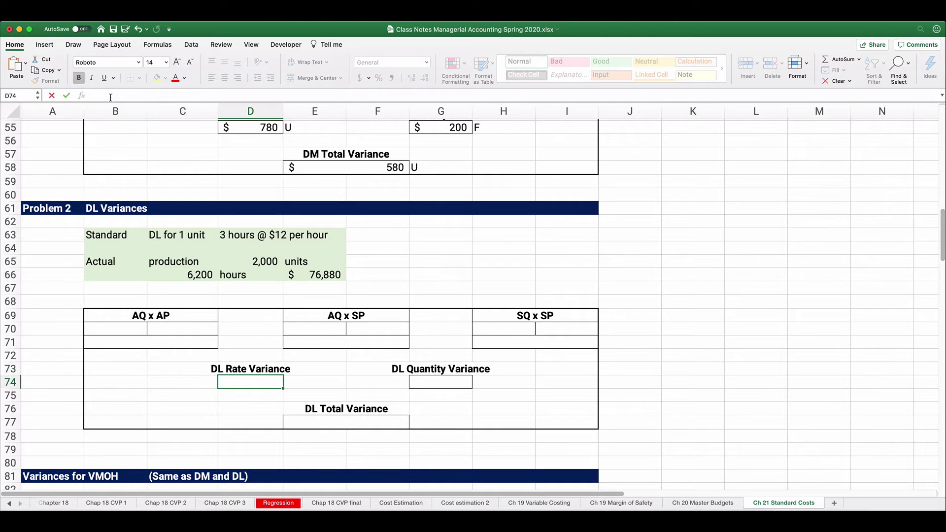
pyautogui.click(421, 371)
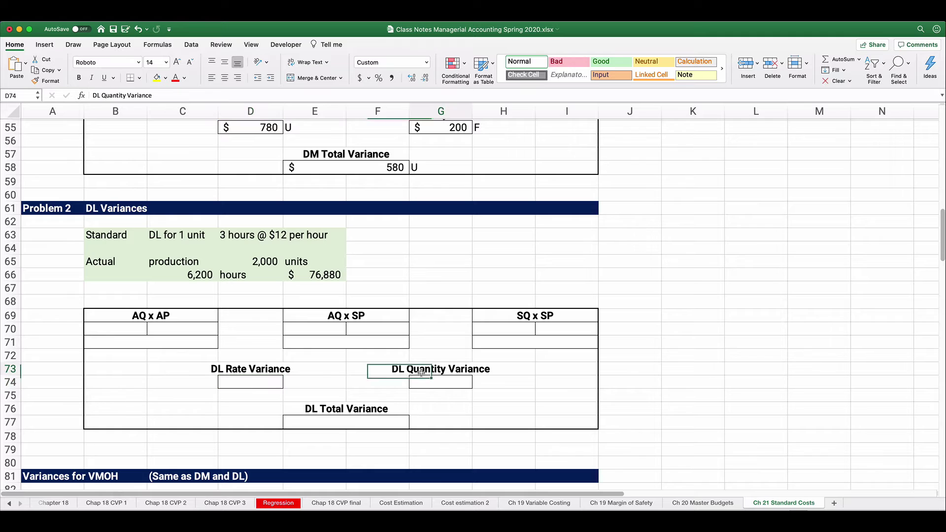
pyautogui.doubleClick(108, 96)
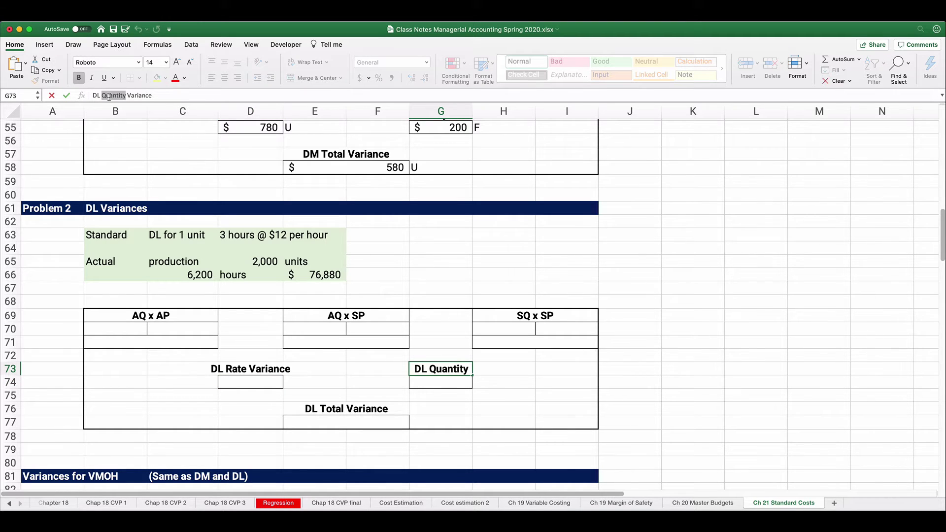
pyautogui.write('Effic')
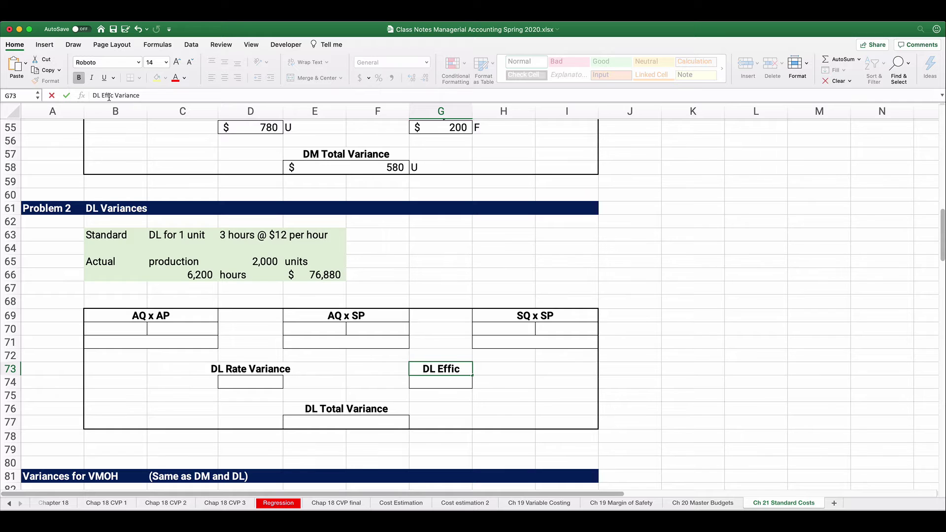
pyautogui.write('iency')
pyautogui.press('Return')
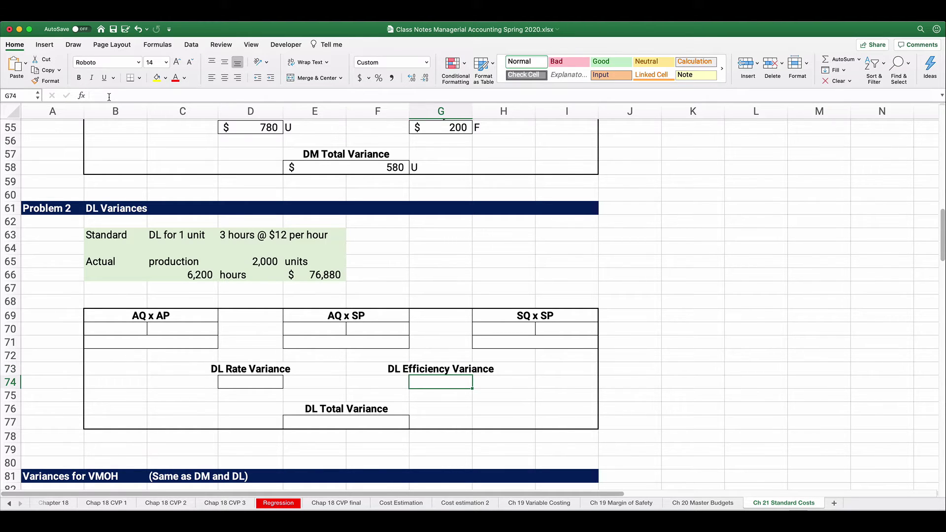
# - Enter 6,200 actual hours and the $76,880 actual labour cost in the DL AQ x AP box
pyautogui.scroll(-1, 68, 278)
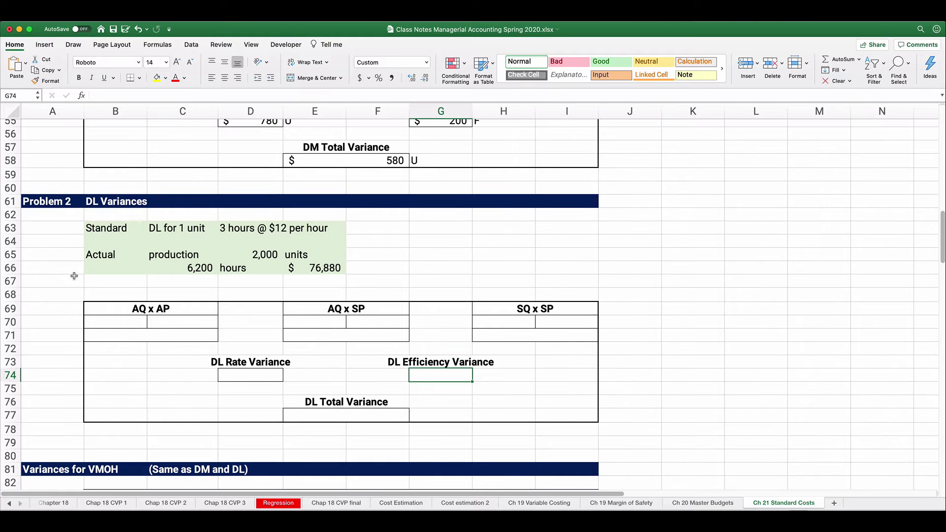
pyautogui.moveTo(156, 227); pyautogui.dragTo(308, 232)
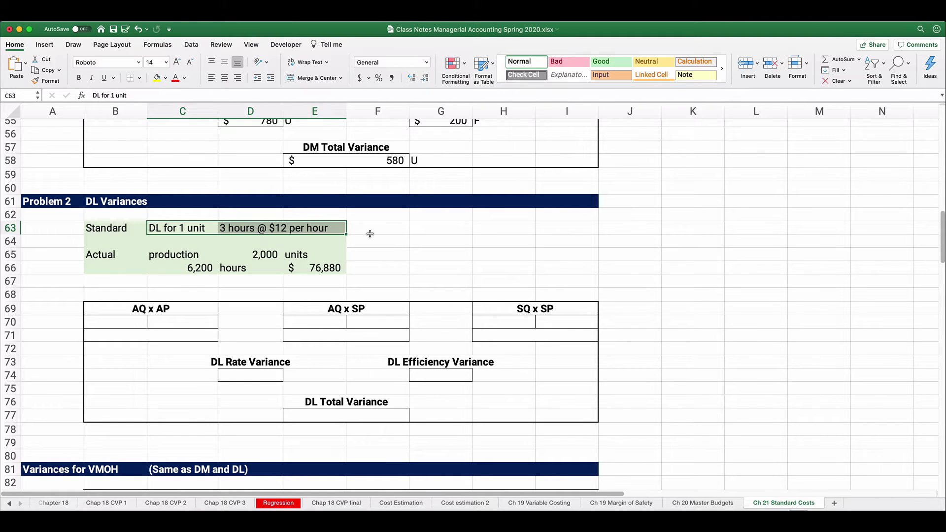
pyautogui.moveTo(159, 257); pyautogui.dragTo(295, 264)
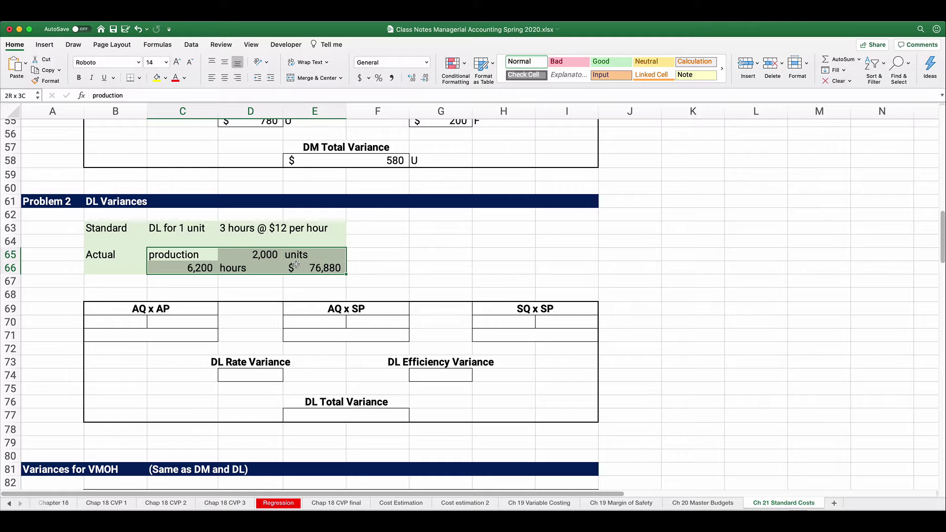
pyautogui.click(117, 321)
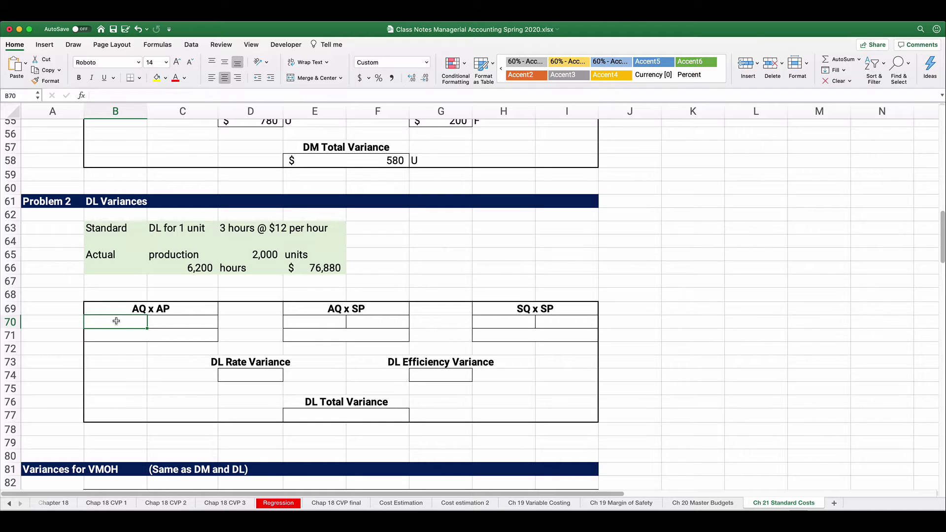
pyautogui.write('6200')
pyautogui.press('Tab')
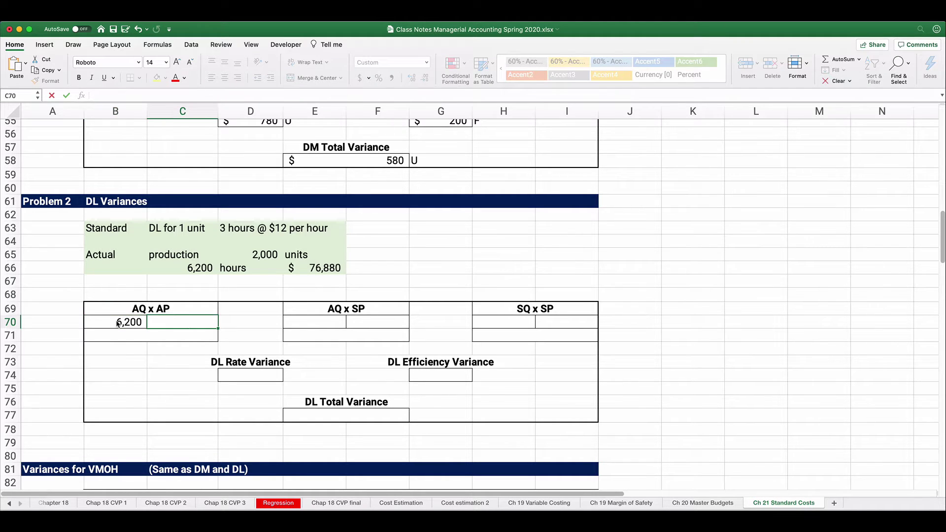
pyautogui.press('Return')
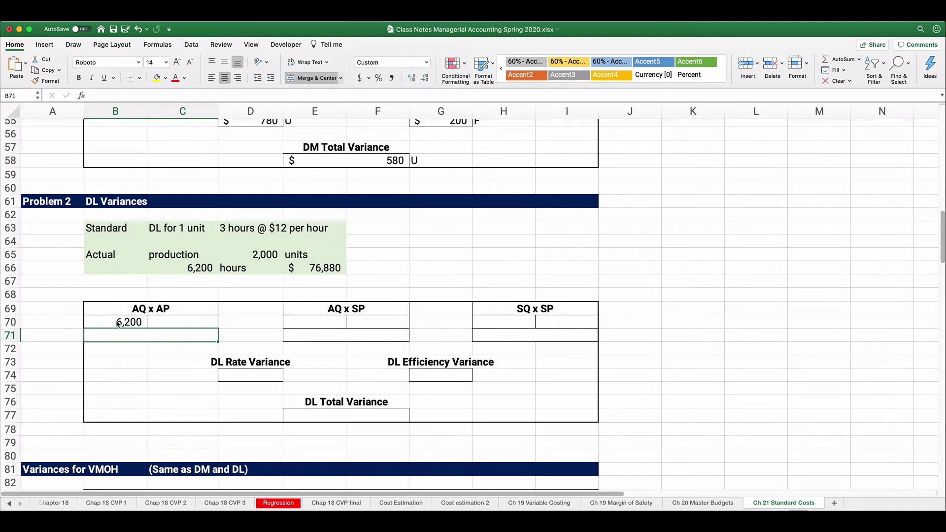
pyautogui.write('76880')
pyautogui.press('Return')
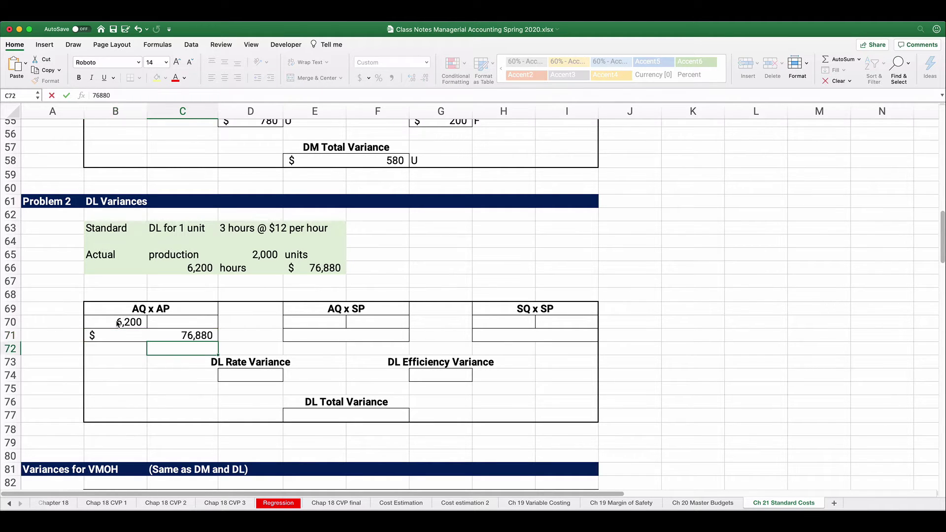
# - Compute the actual hourly rate in C70 as =B71/B70, giving $12.40
pyautogui.click(187, 319)
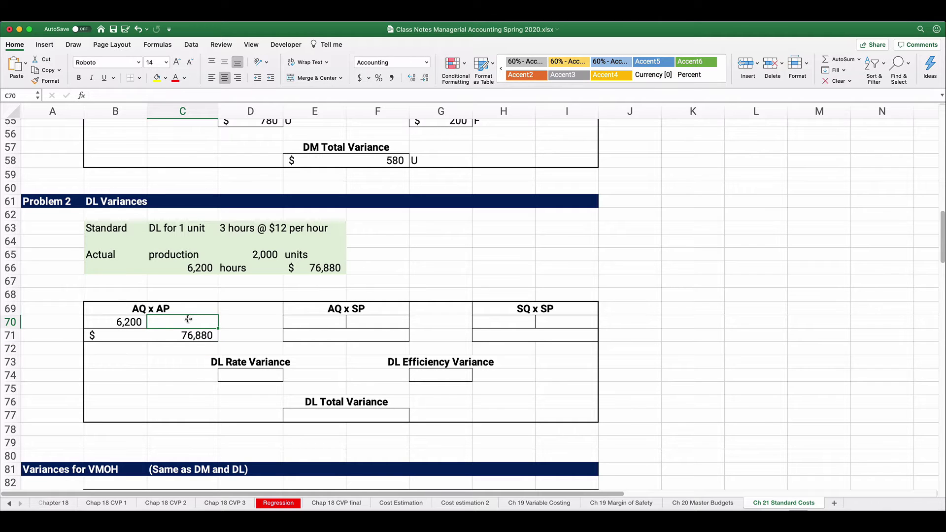
pyautogui.write('=')
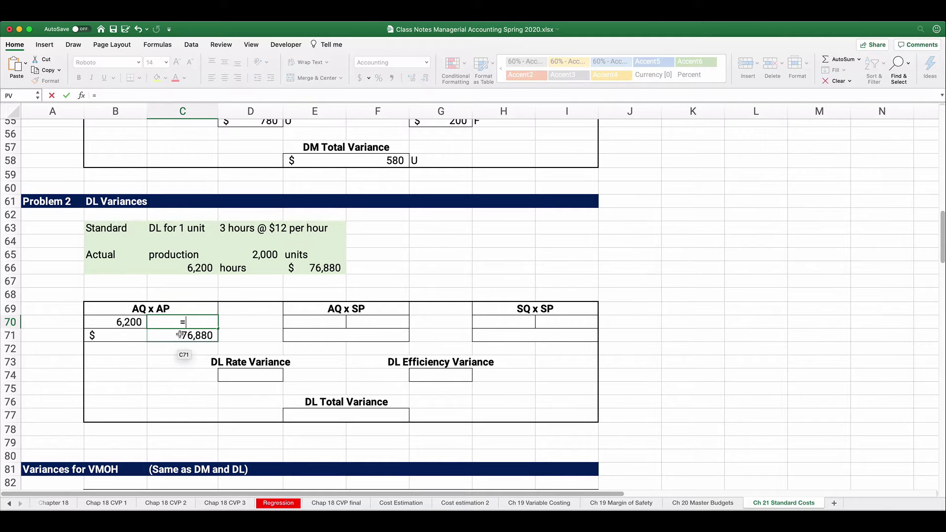
pyautogui.click(180, 335)
pyautogui.write('/')
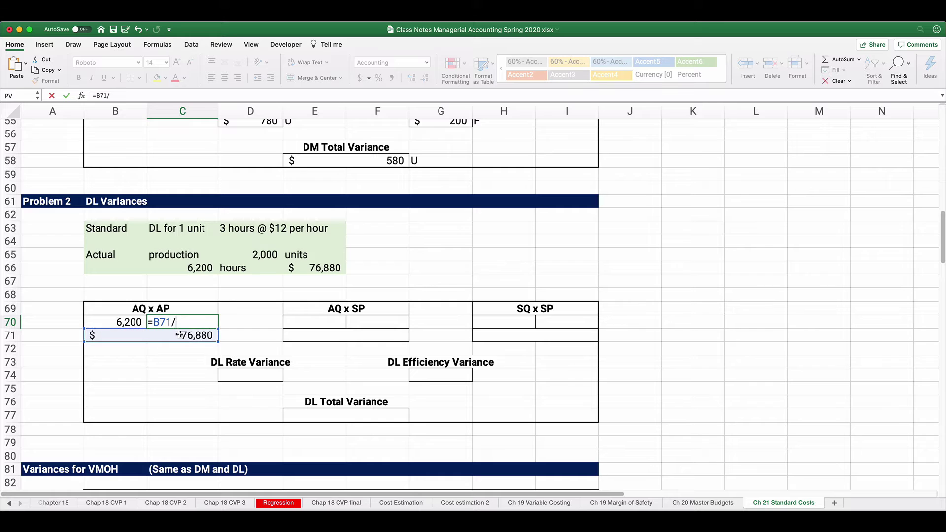
pyautogui.click(124, 322)
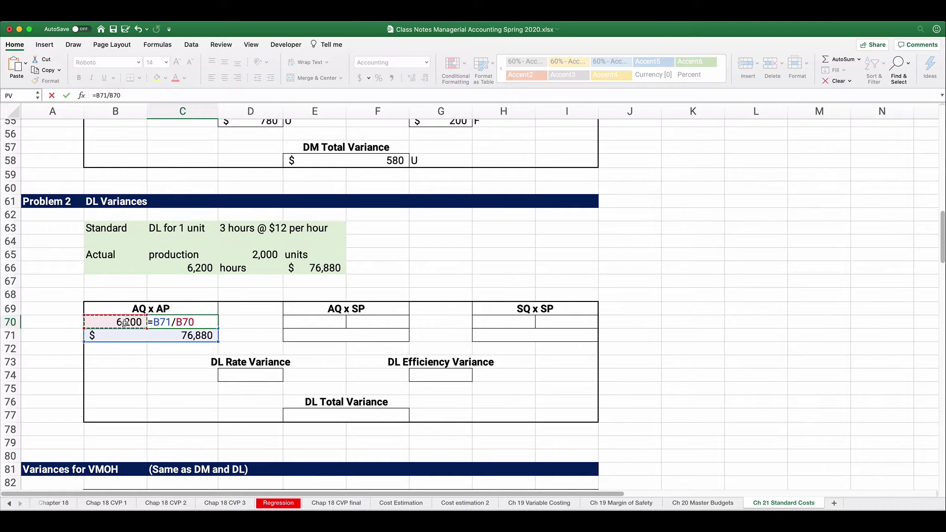
pyautogui.press('Return')
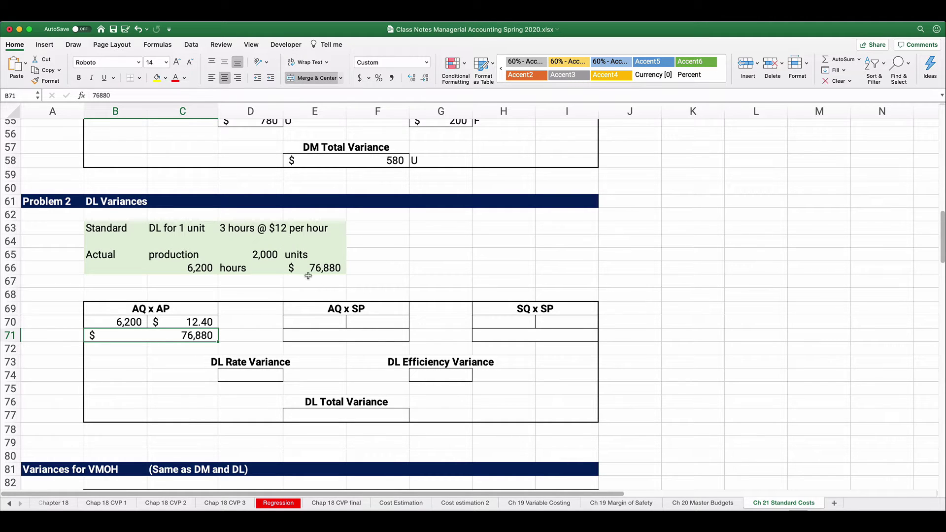
# - Enter the $12 standard rate in both the AQ x SP and SQ x SP boxes
pyautogui.click(362, 319)
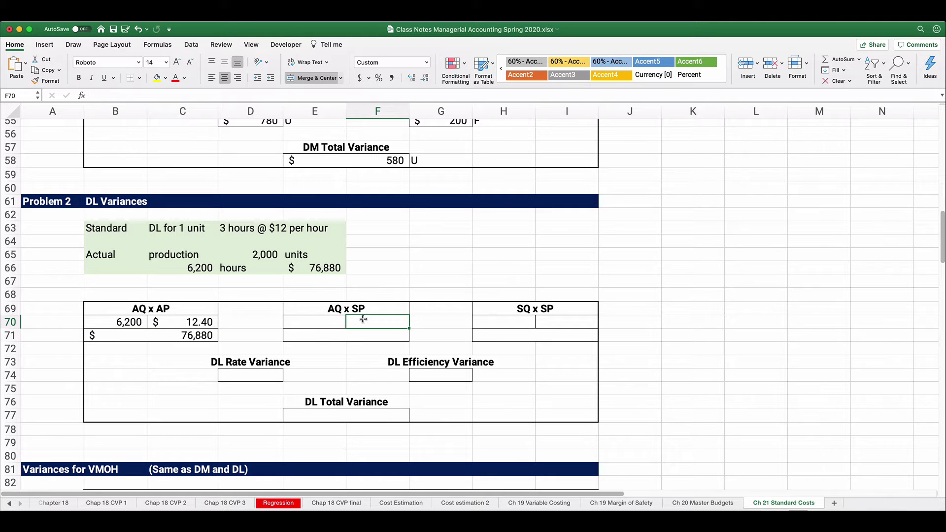
pyautogui.write('12')
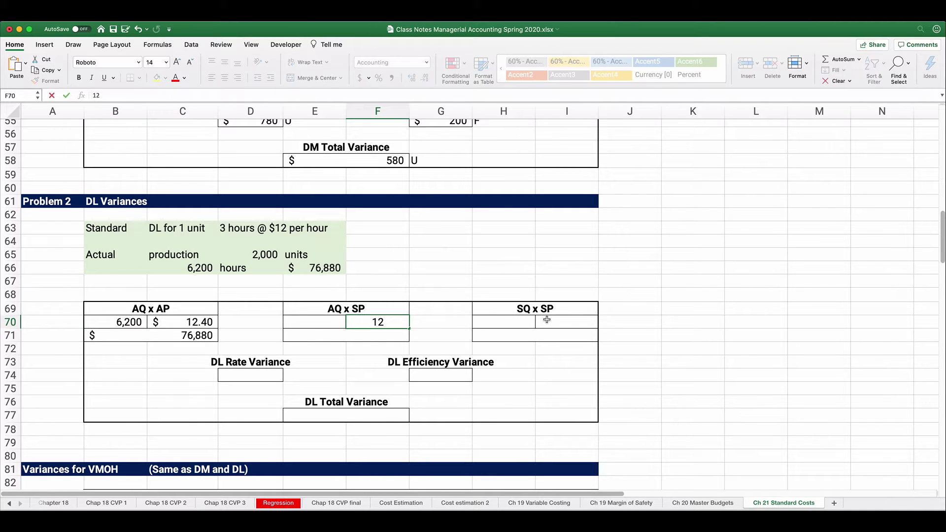
pyautogui.doubleClick(548, 320)
pyautogui.write('12')
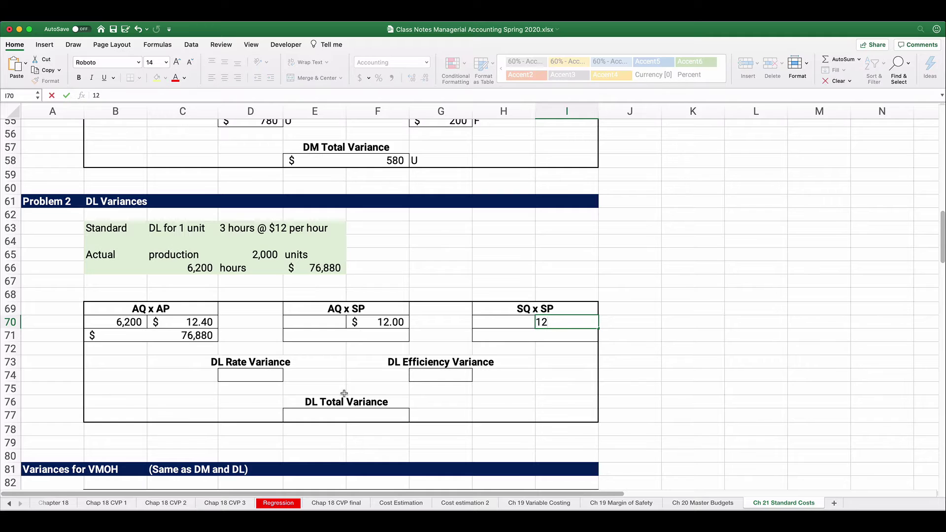
pyautogui.click(345, 372)
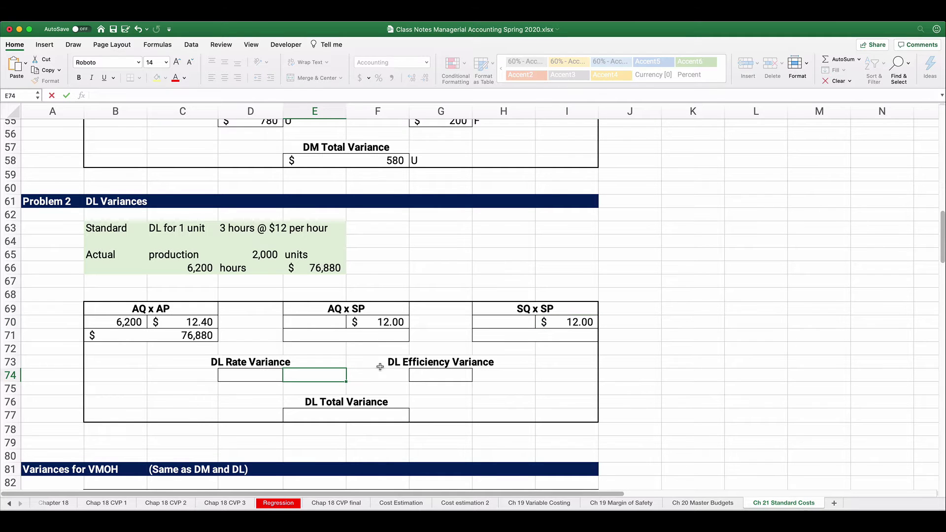
# - Enter 6,200 actual hours and total AQ x SP as hours times rate, giving $74,400
pyautogui.click(313, 322)
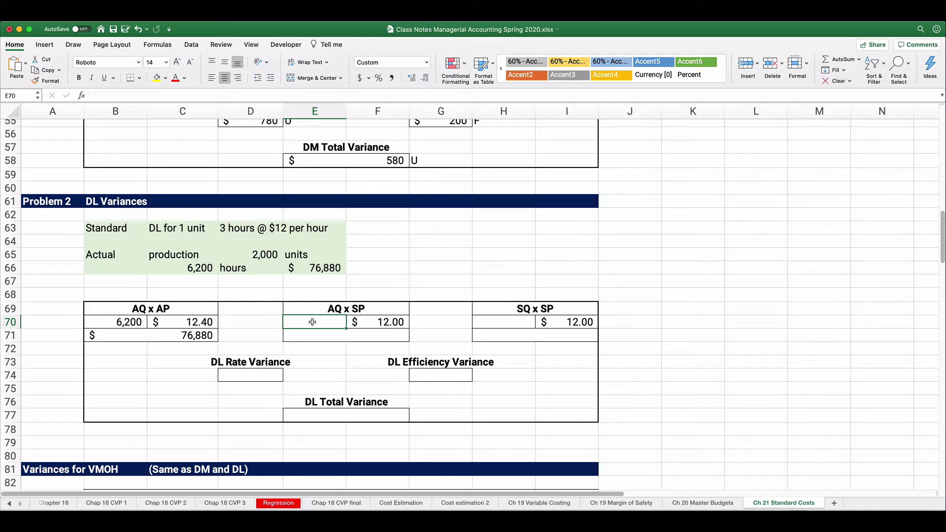
pyautogui.write('6200')
pyautogui.press('Return')
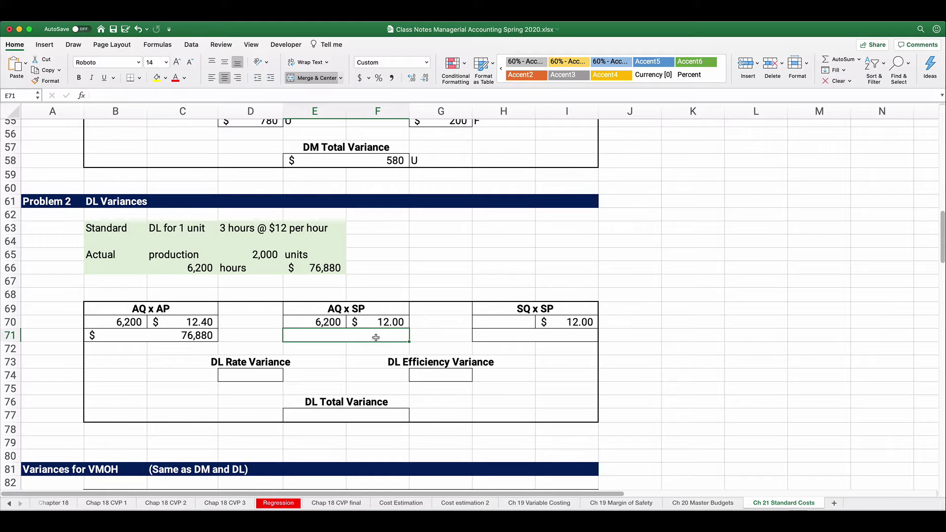
pyautogui.write('=')
pyautogui.press('Up')
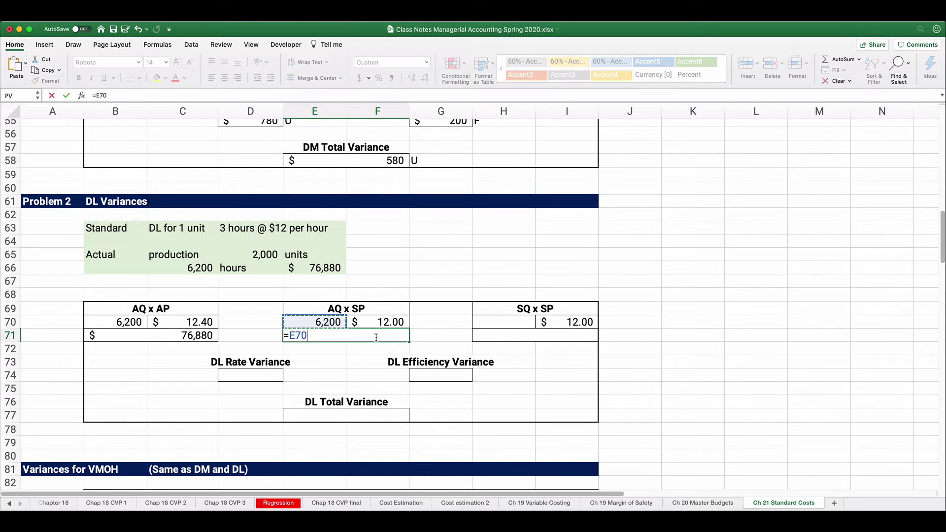
pyautogui.write('*')
pyautogui.press('Right')
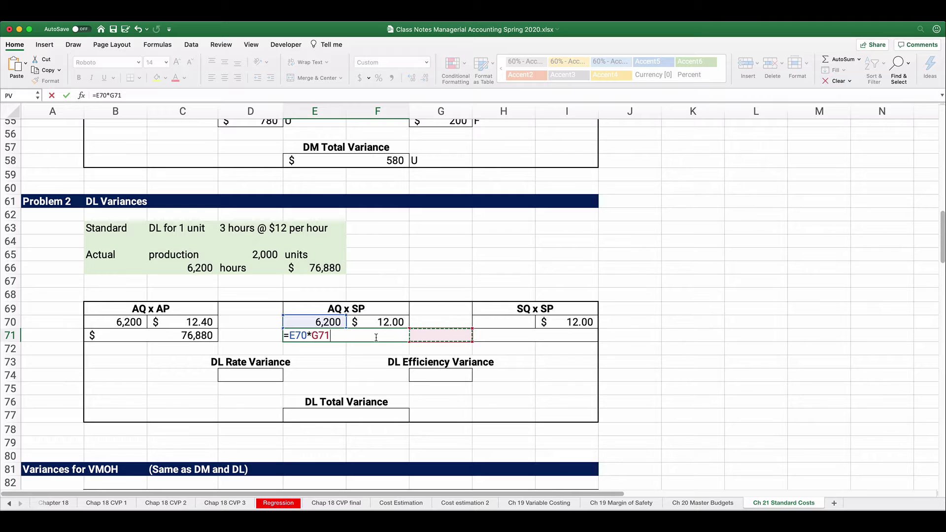
pyautogui.press('Up')
pyautogui.press('Left')
pyautogui.press('Return')
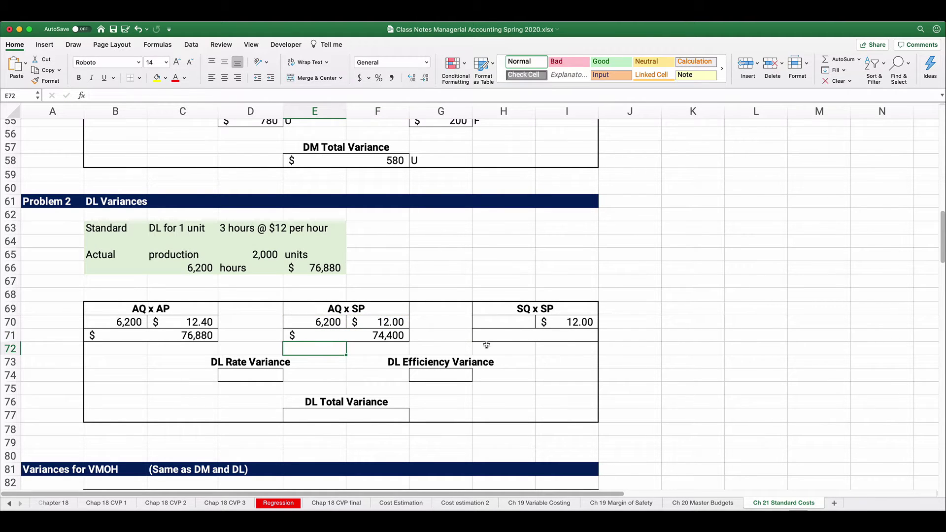
# - Enter standard hours as =3*2000 and total SQ x SP as hours times rate, giving $72,000
pyautogui.click(515, 323)
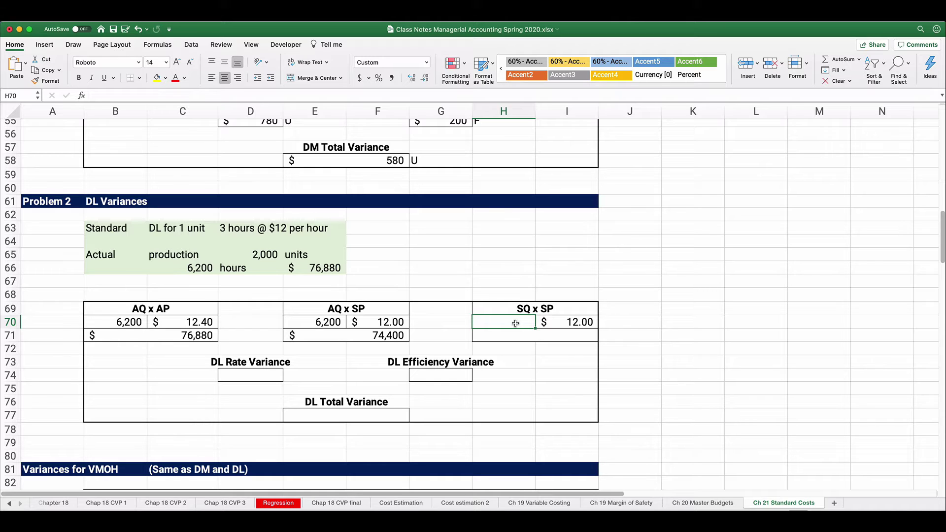
pyautogui.write('=3')
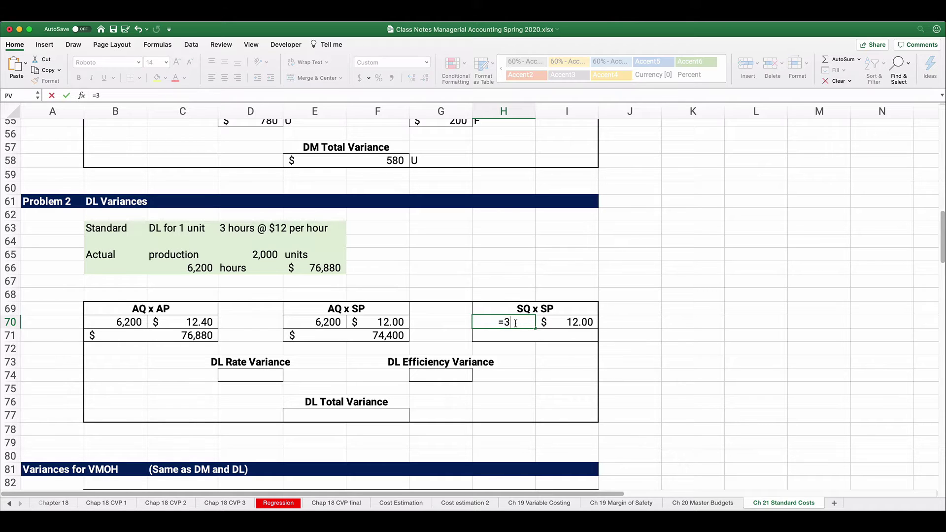
pyautogui.write('*2000')
pyautogui.press('Return')
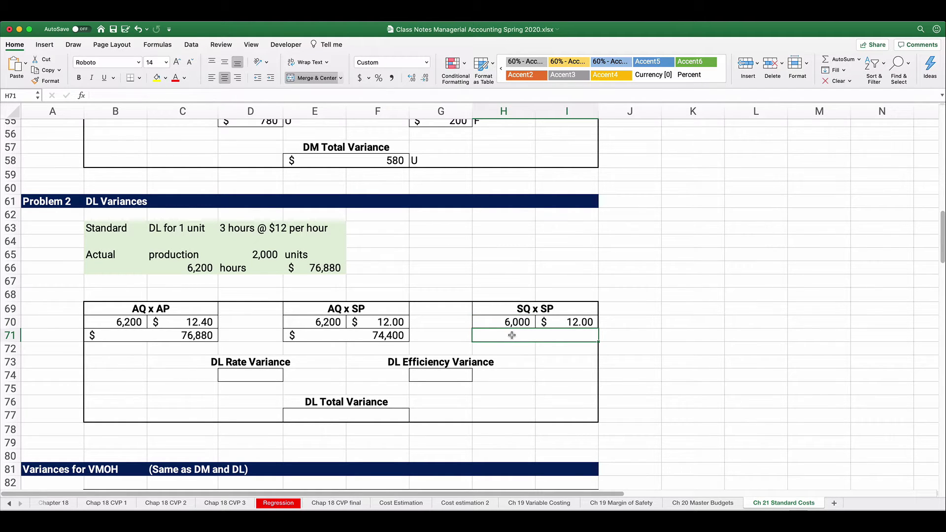
pyautogui.write('=')
pyautogui.click(510, 323)
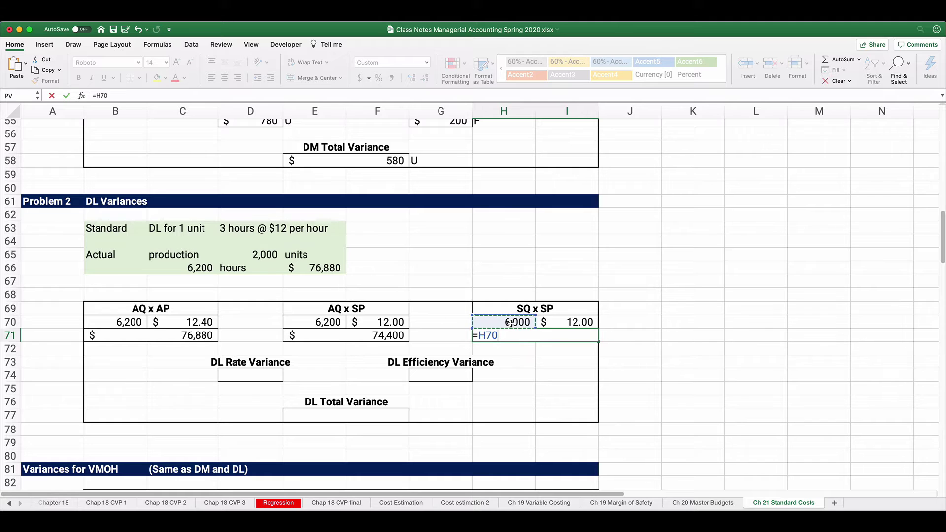
pyautogui.write('*')
pyautogui.click(575, 323)
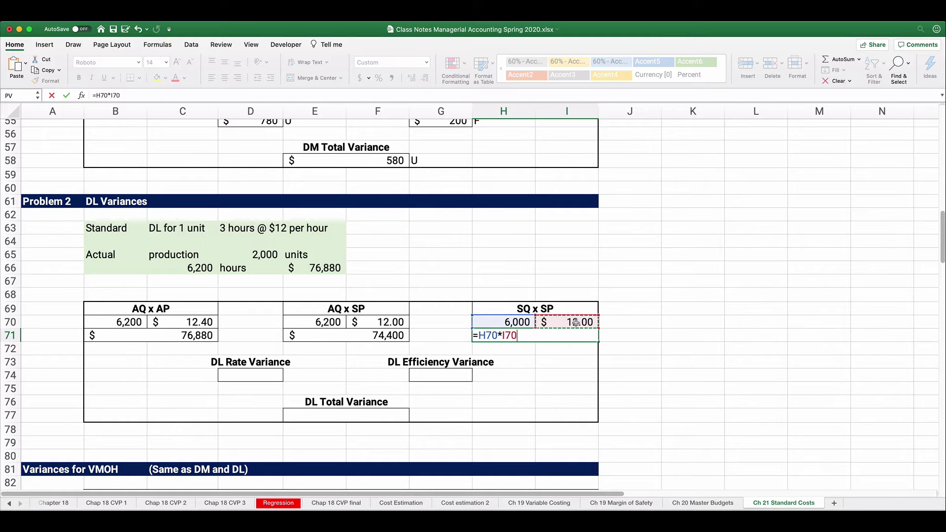
pyautogui.press('Return')
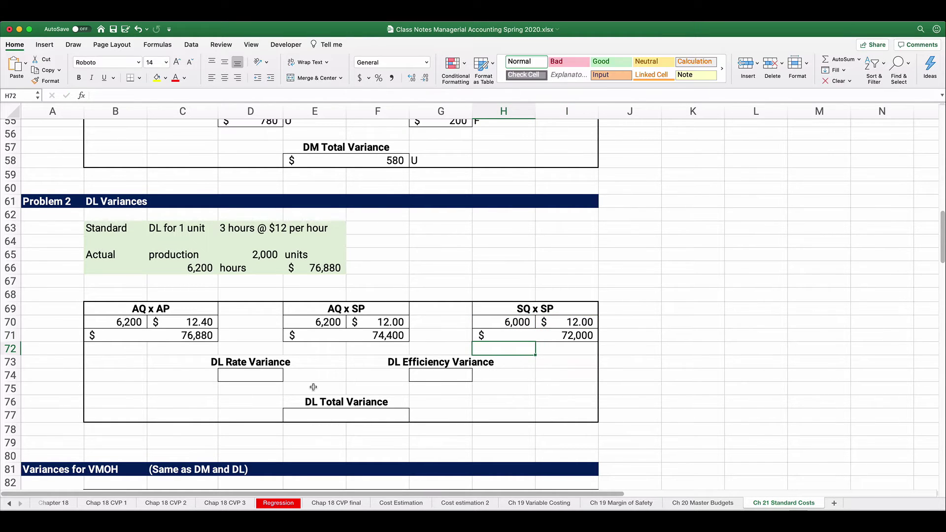
# - Copy the DM Price Variance ABS formula into DL Rate Variance and mark it U ($2,480)
pyautogui.click(266, 376)
pyautogui.scroll(5, 266, 376)
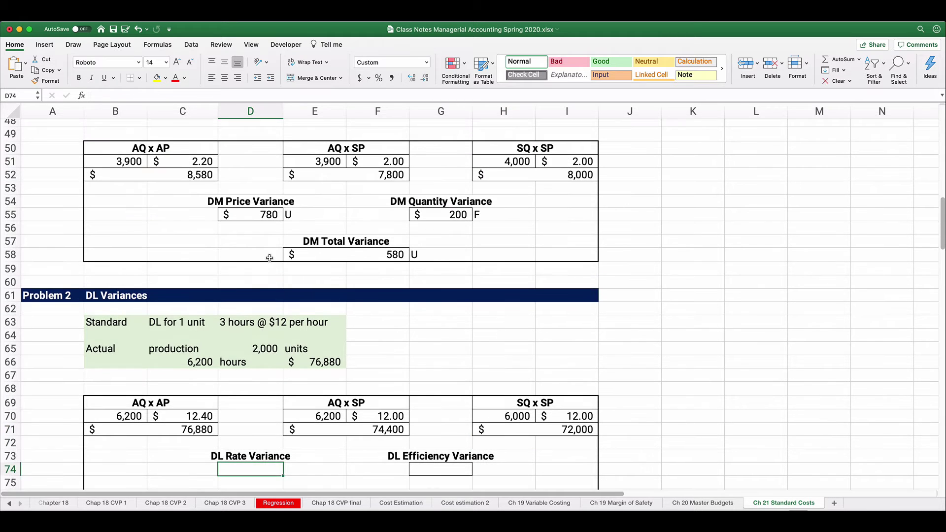
pyautogui.click(253, 218)
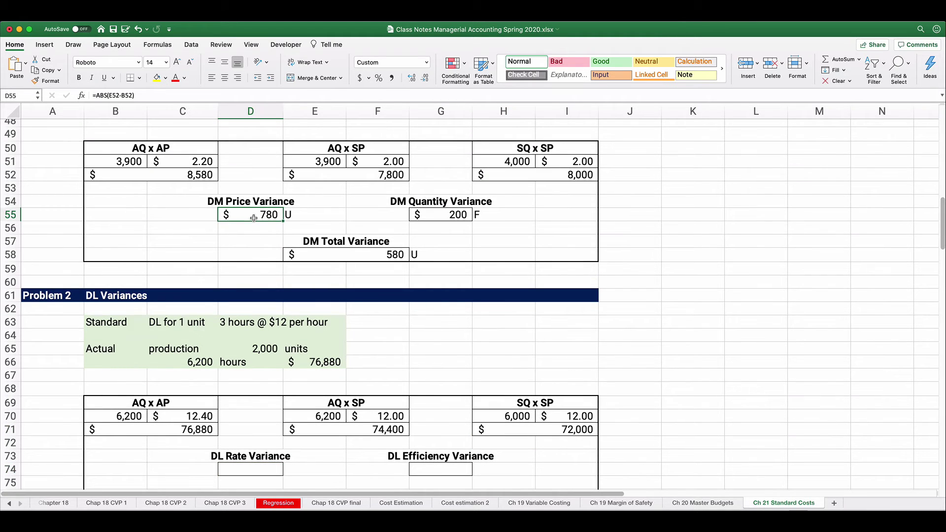
pyautogui.press('super+c')
pyautogui.scroll(-5, 246, 389)
pyautogui.click(245, 398)
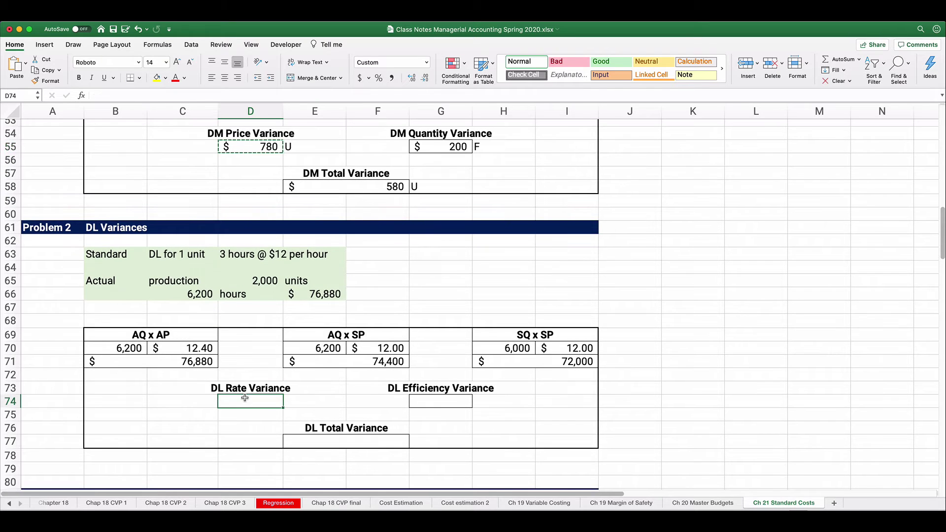
pyautogui.press('super+v')
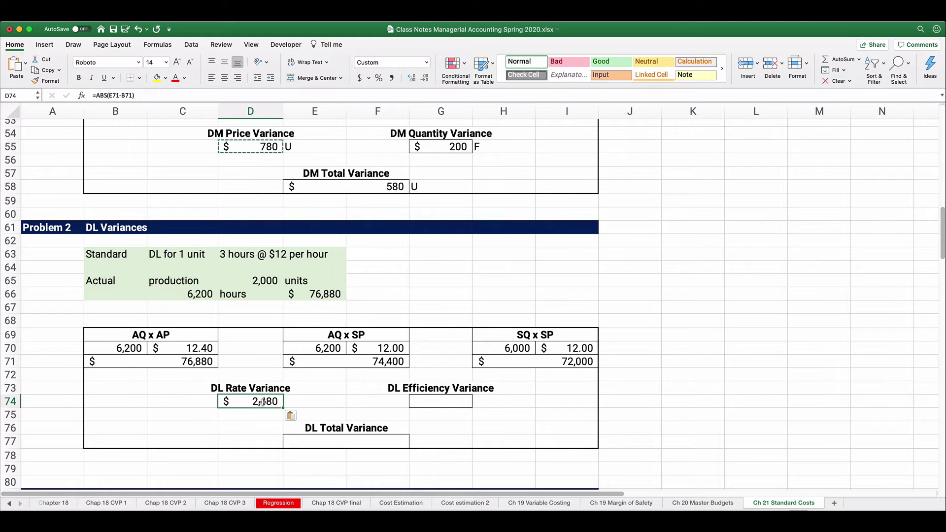
pyautogui.click(314, 397)
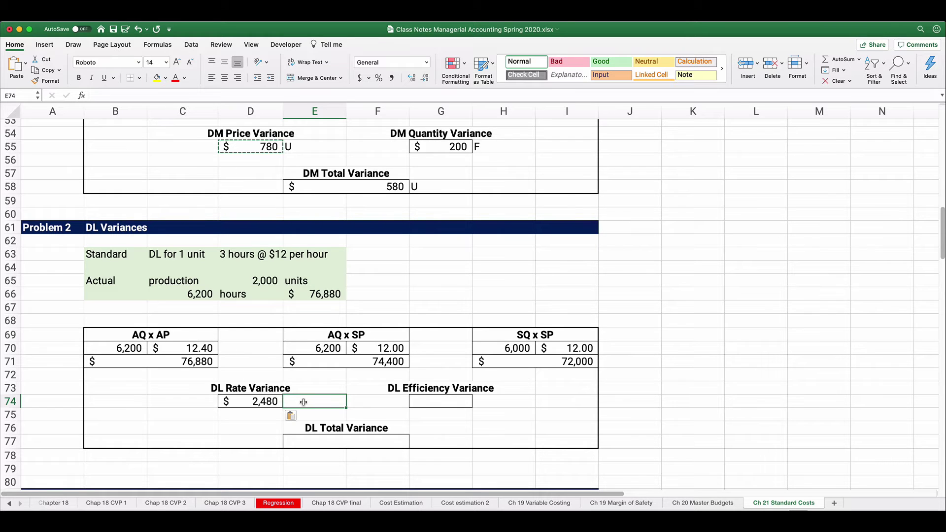
pyautogui.write('U')
pyautogui.press('Return')
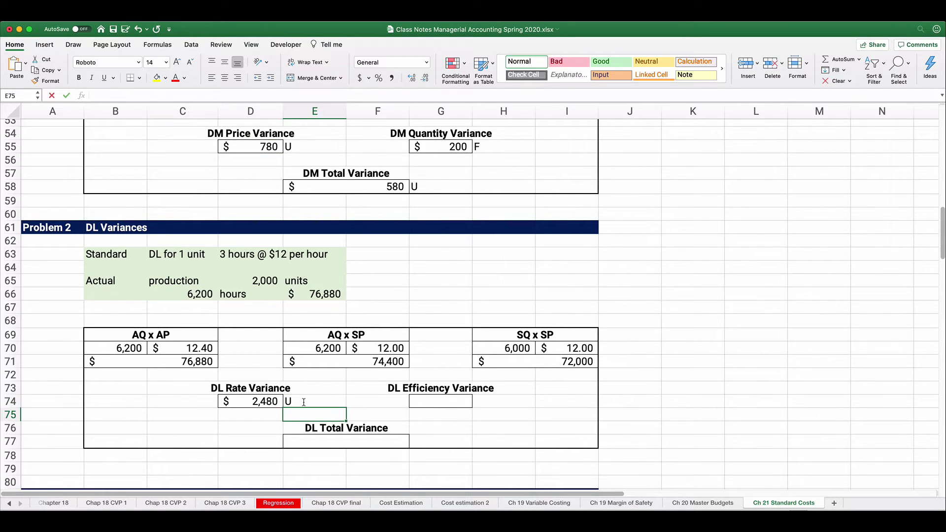
# - Paste the same formula into DL Efficiency Variance and mark it U ($2,400)
pyautogui.click(431, 402)
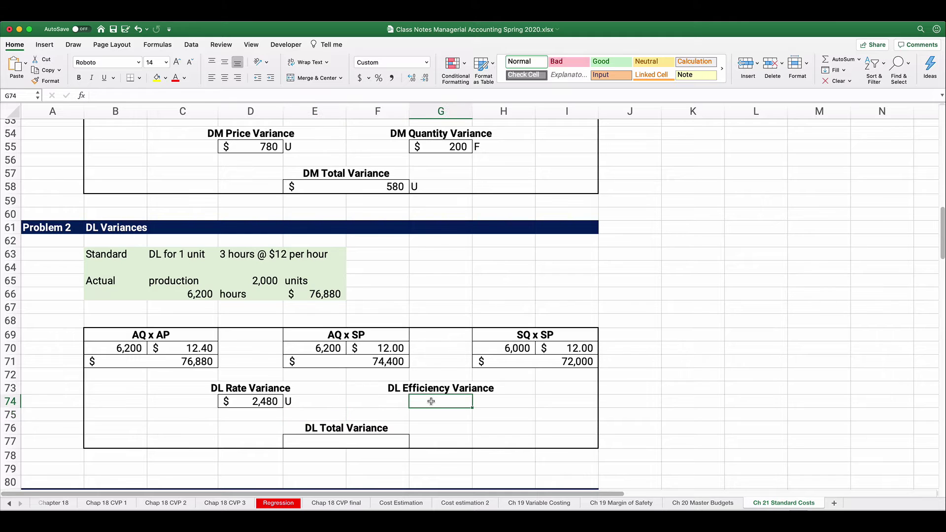
pyautogui.press('super+v')
pyautogui.click(487, 415)
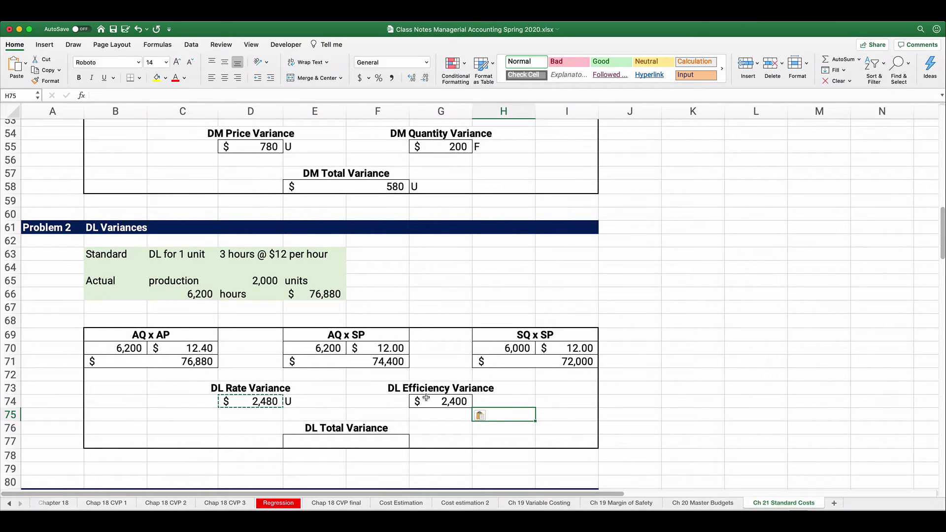
pyautogui.click(498, 401)
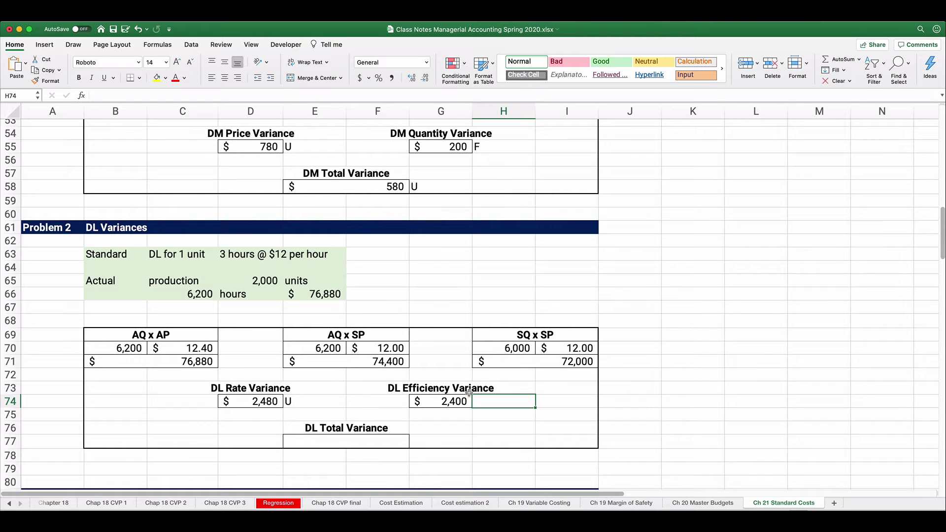
pyautogui.write('U')
pyautogui.press('Return')
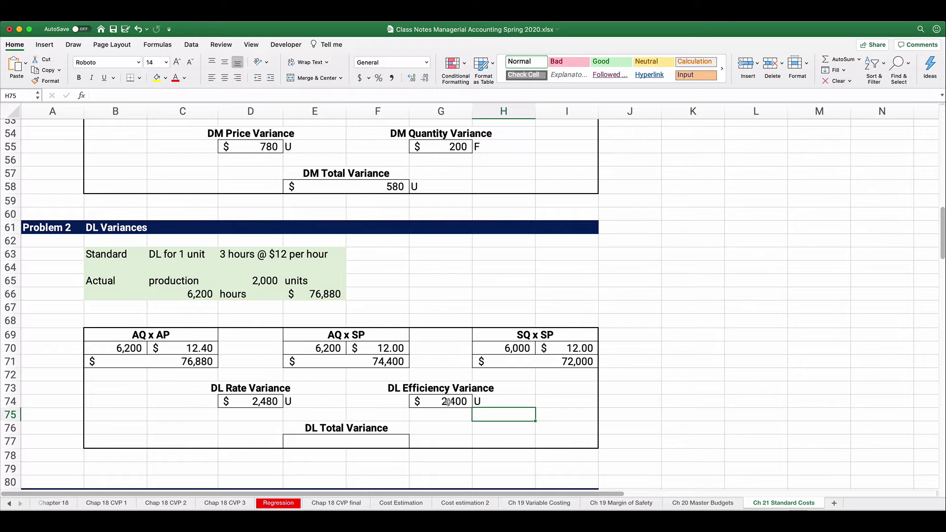
pyautogui.click(374, 438)
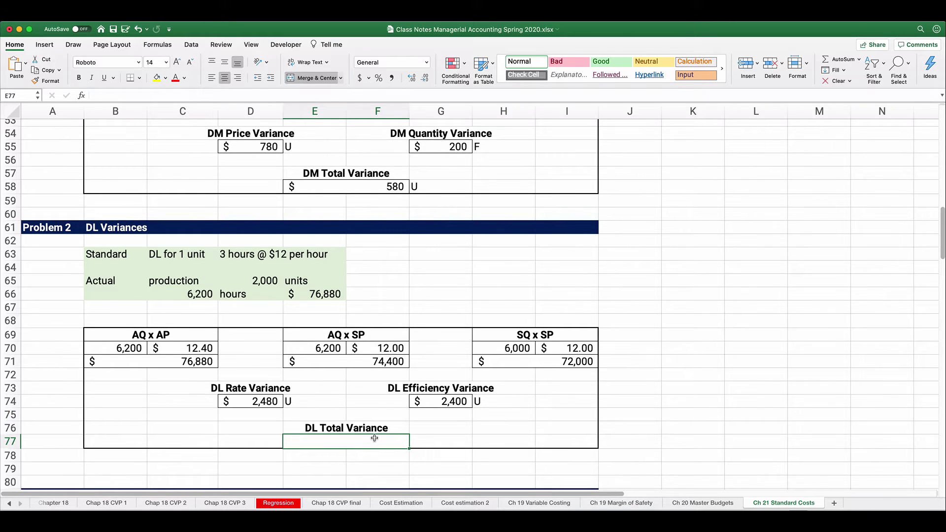
# - Enter the DL Total Variance as =ABS(H71-B71), giving $4,880
pyautogui.write('=')
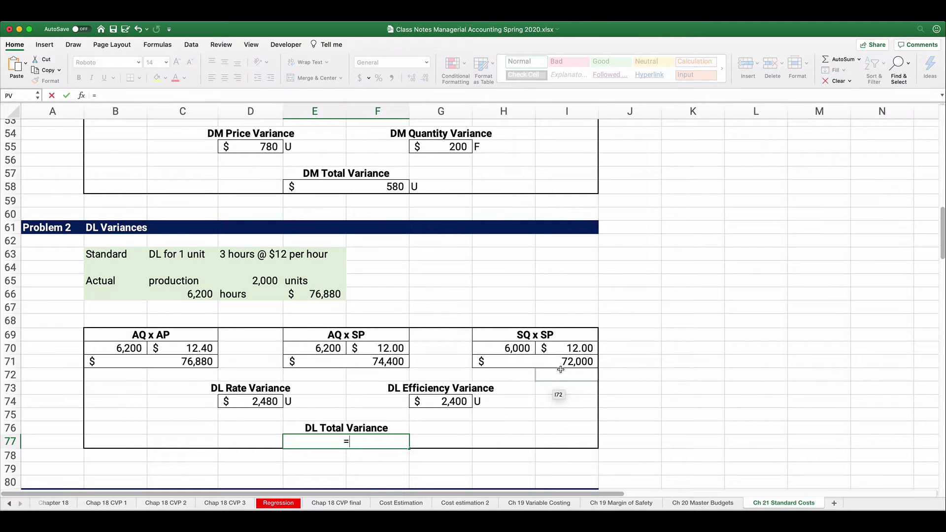
pyautogui.click(562, 363)
pyautogui.write('-')
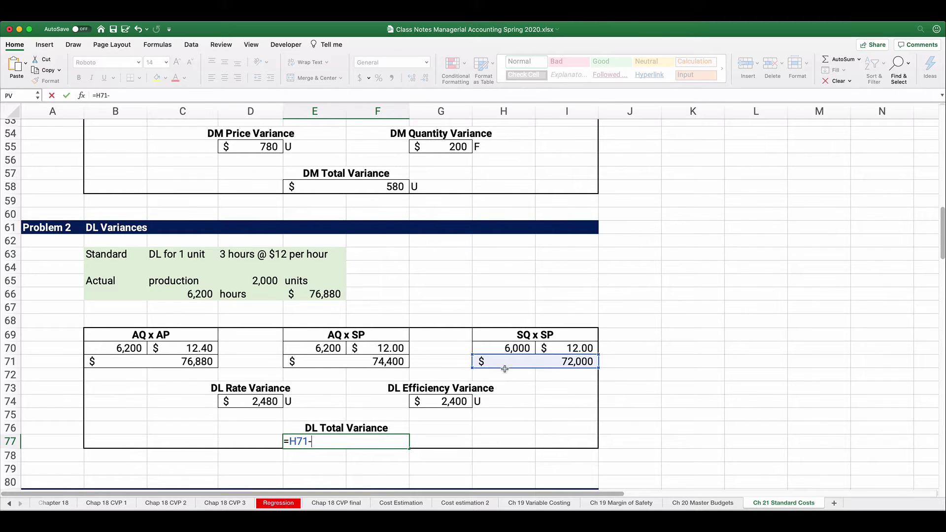
pyautogui.click(183, 362)
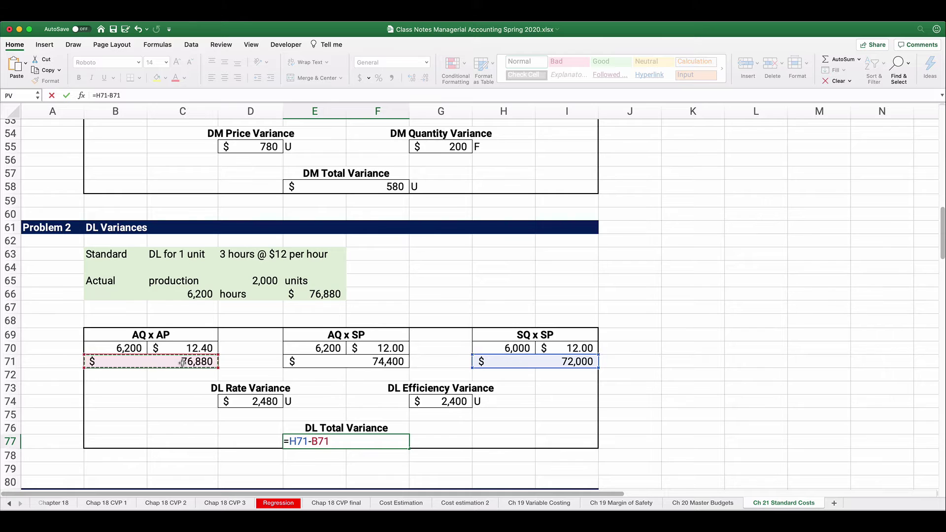
pyautogui.press('Return')
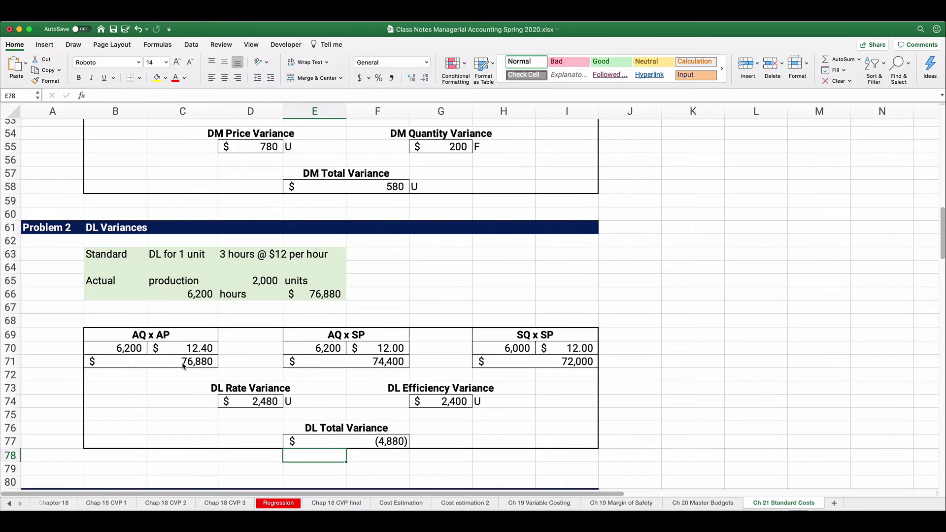
pyautogui.click(367, 443)
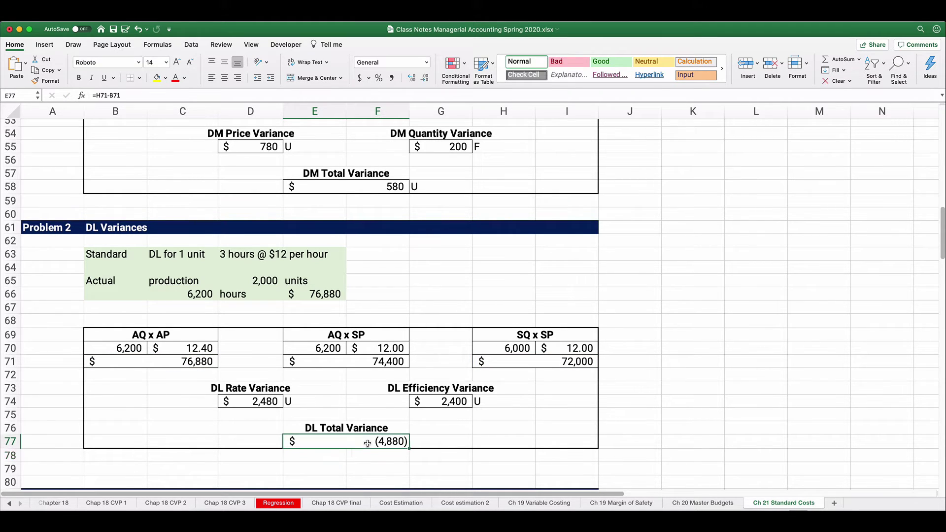
pyautogui.click(97, 95)
pyautogui.write('abs')
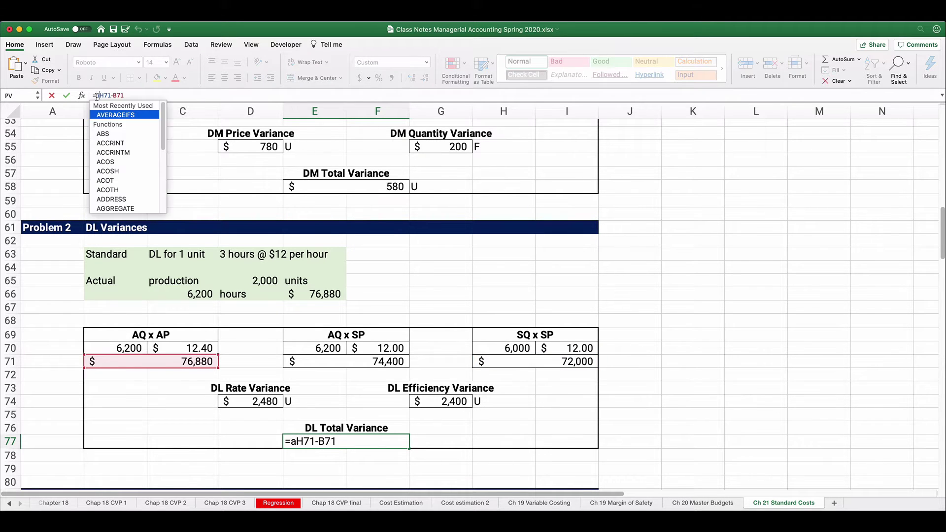
pyautogui.write('(')
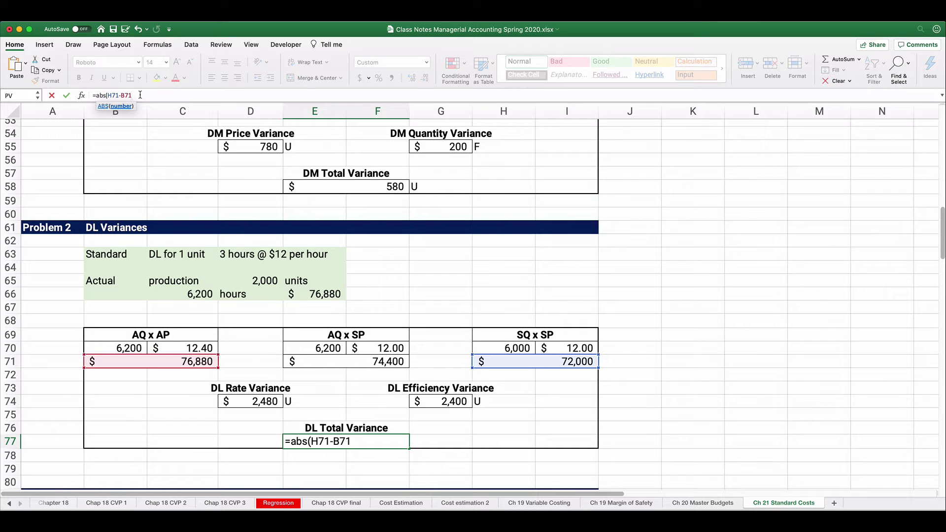
pyautogui.write(')')
pyautogui.press('Return')
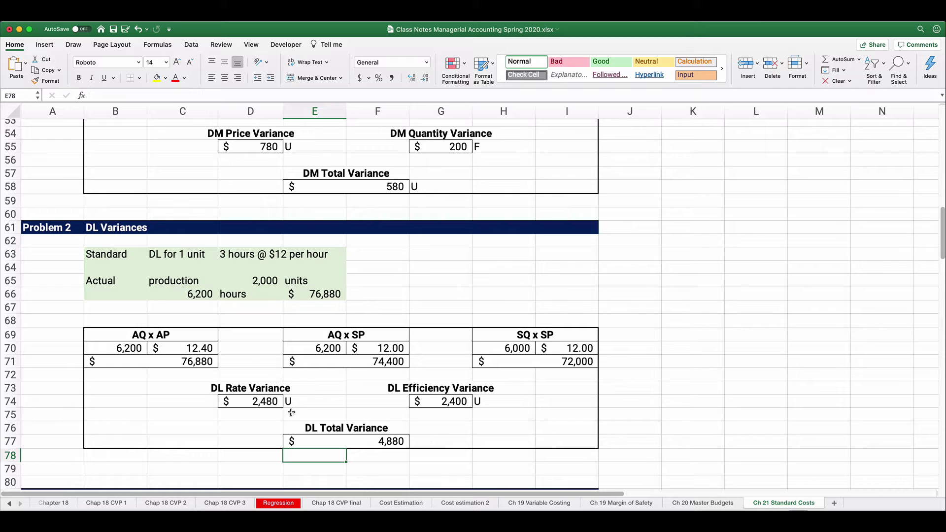
# - Label the $4,880 DL Total Variance as U for unfavorable
pyautogui.click(276, 401)
pyautogui.click(288, 402)
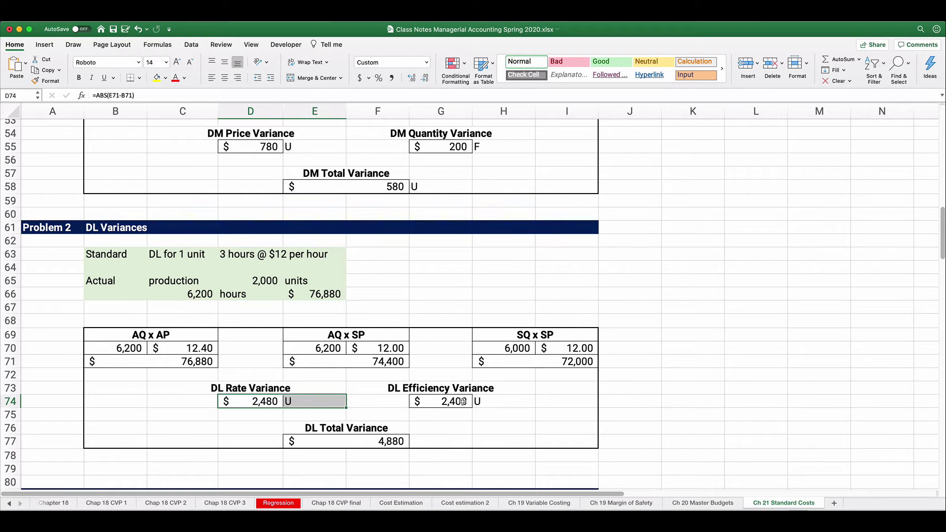
pyautogui.moveTo(463, 402); pyautogui.dragTo(480, 402)
pyautogui.click(423, 443)
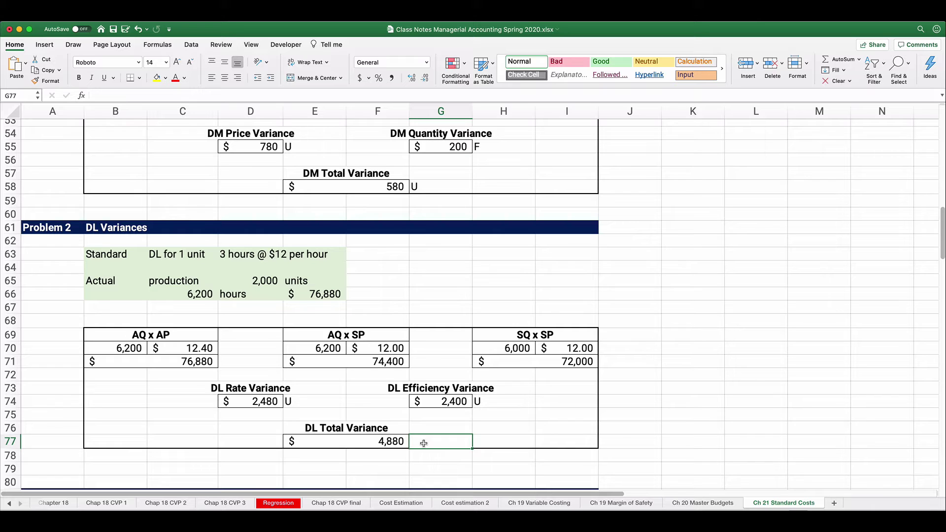
pyautogui.write('U')
pyautogui.press('Return')
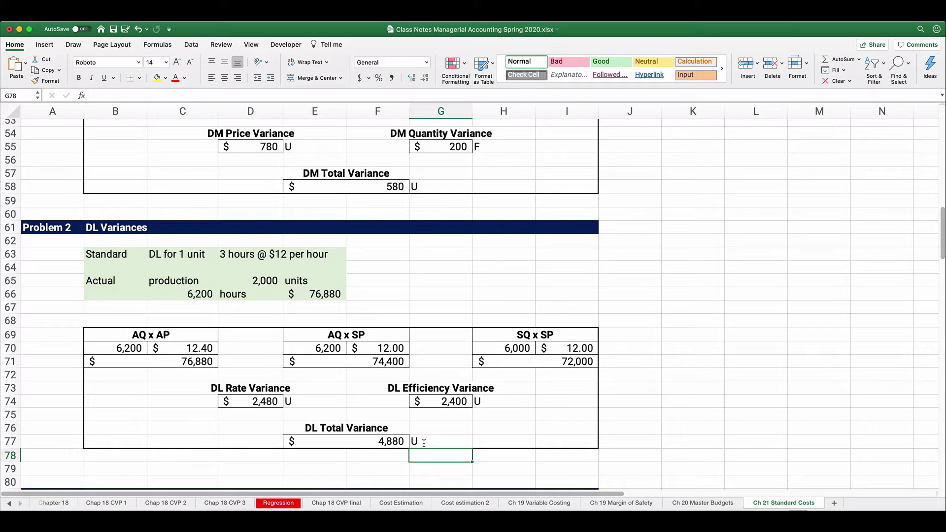
# - Scroll down past the completed DL variances to the blank VMOH and FMOH templates
pyautogui.scroll(-6, 423, 442)
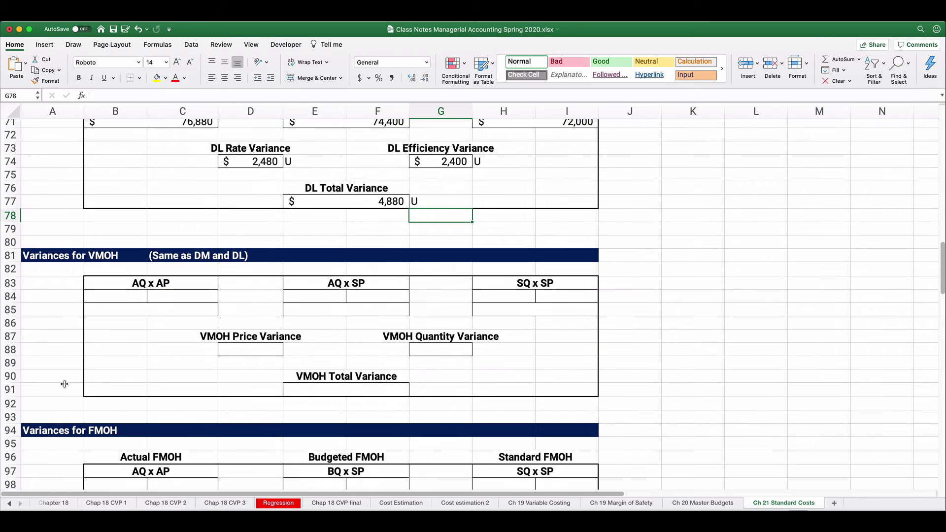
pyautogui.scroll(-3, 64, 382)
pyautogui.scroll(-5, 50, 292)
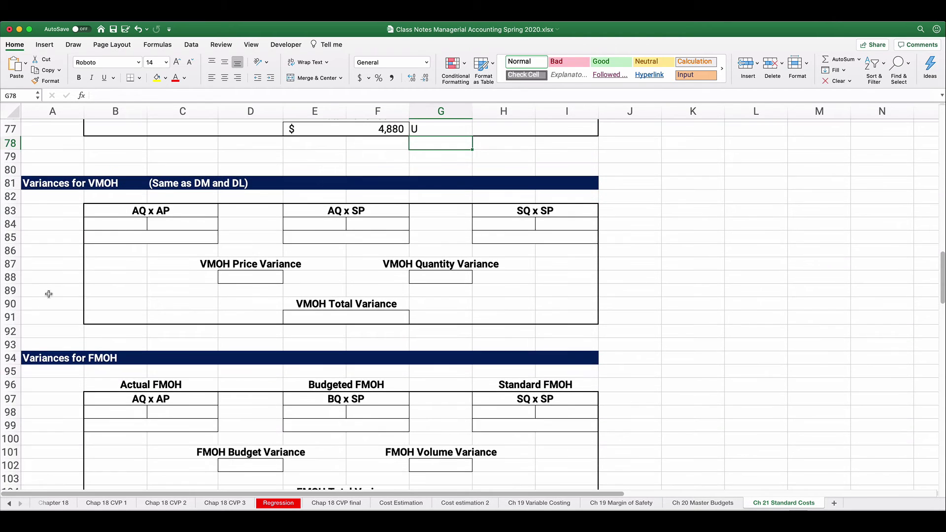
pyautogui.scroll(-1, 50, 247)
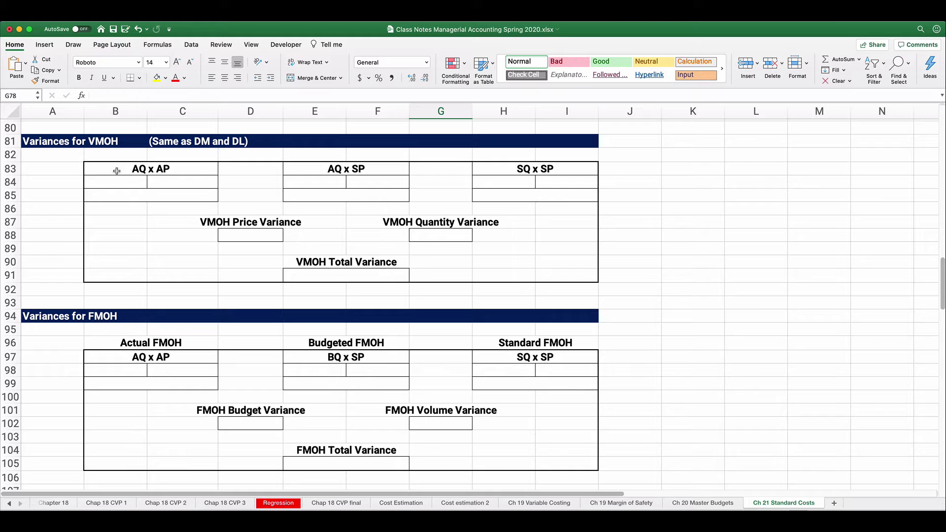
# - Rename the VMOH headings, replacing Price with Rate and Quantity with Efficiency
pyautogui.moveTo(115, 171); pyautogui.dragTo(548, 270)
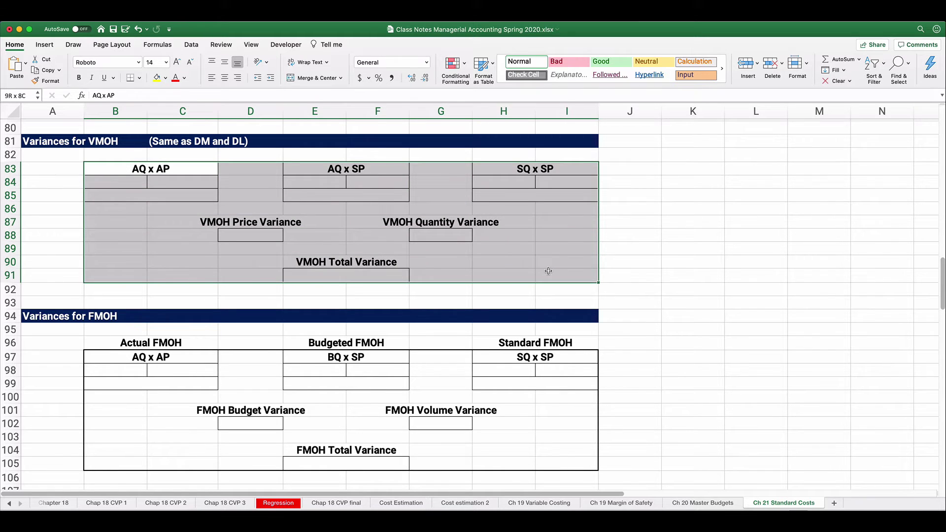
pyautogui.click(246, 222)
pyautogui.doubleClick(120, 95)
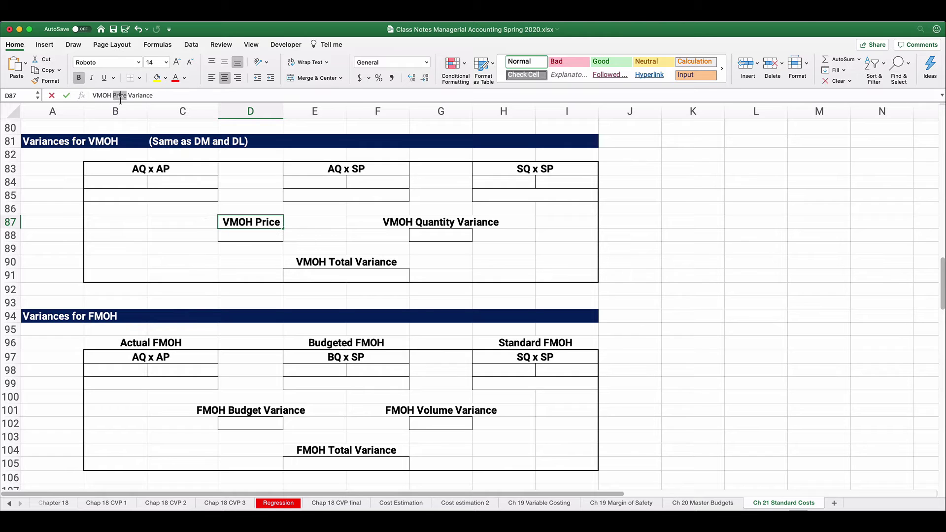
pyautogui.write('Rate')
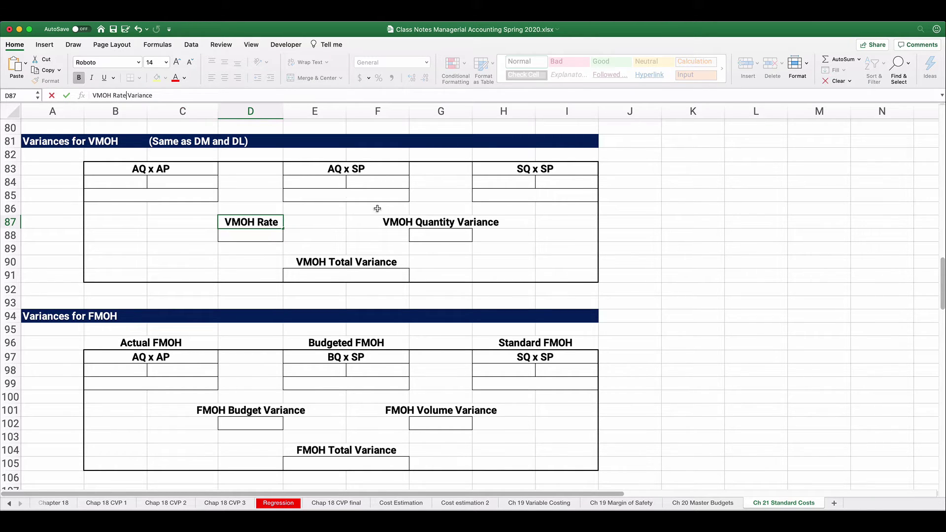
pyautogui.click(441, 221)
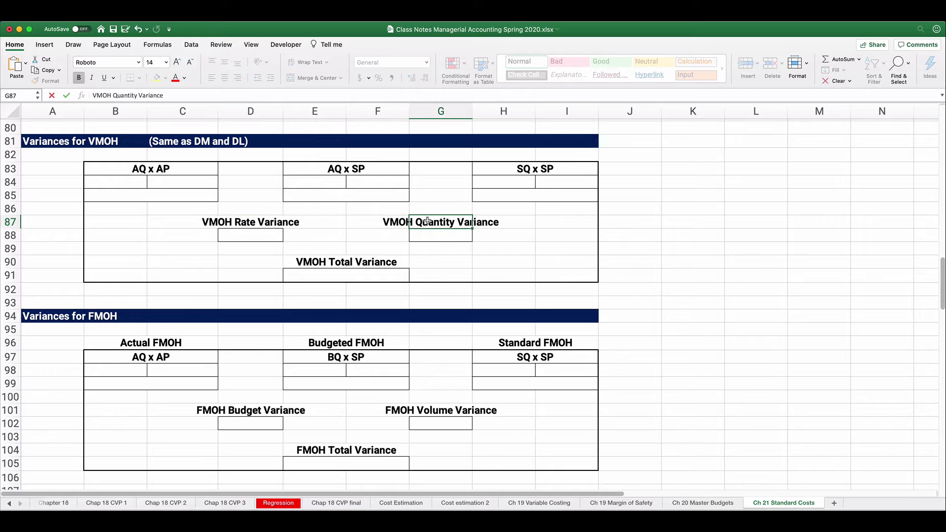
pyautogui.doubleClick(130, 96)
pyautogui.write('Effici')
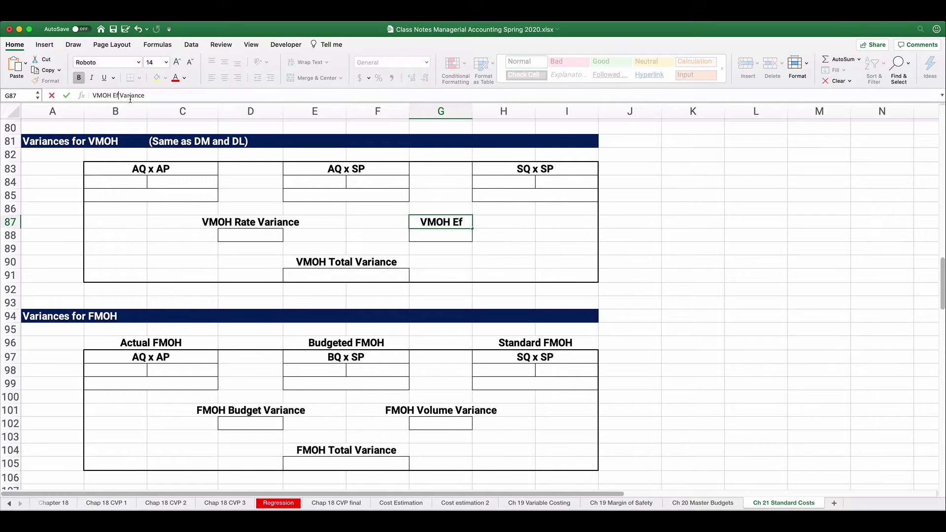
pyautogui.write('ency')
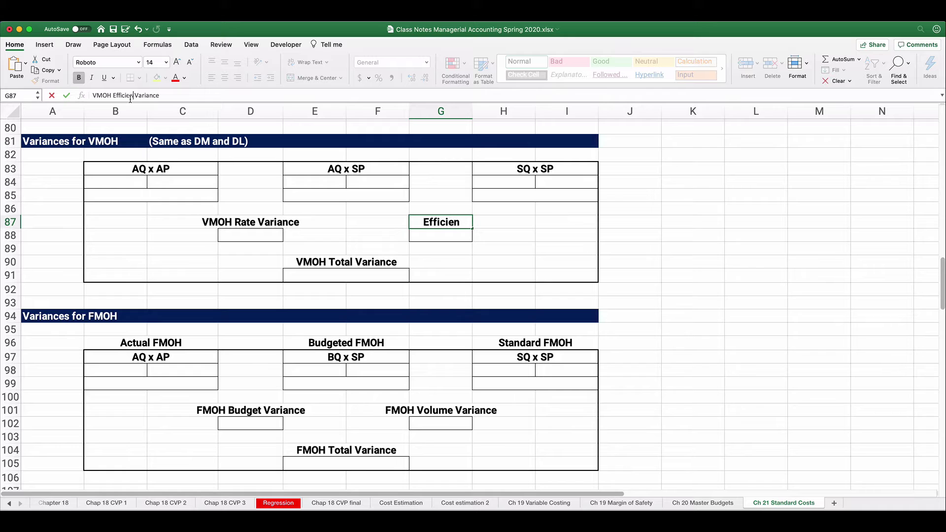
pyautogui.press('Return')
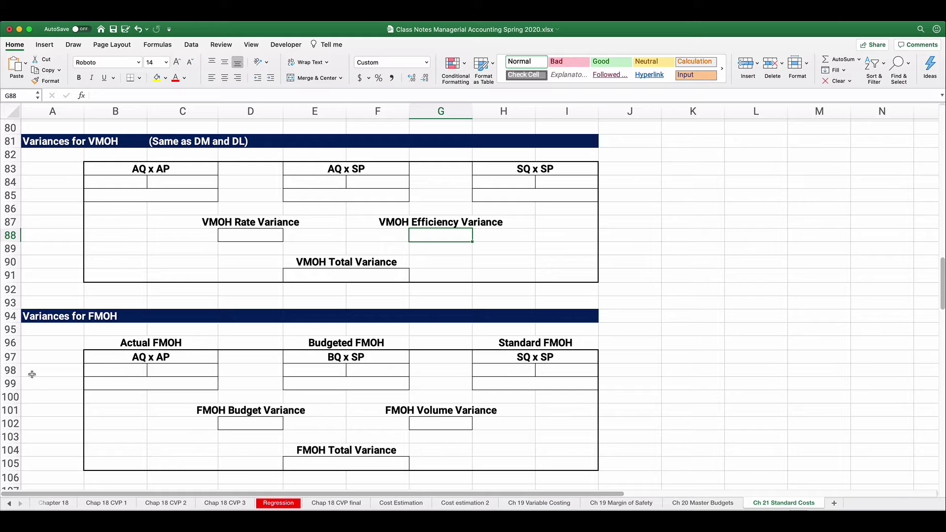
# - Scroll to Problem 3 and point out the budgeted 2.00 machine hours and $3.00 VMOH rate
pyautogui.scroll(-2, 47, 377)
pyautogui.scroll(-10, 46, 378)
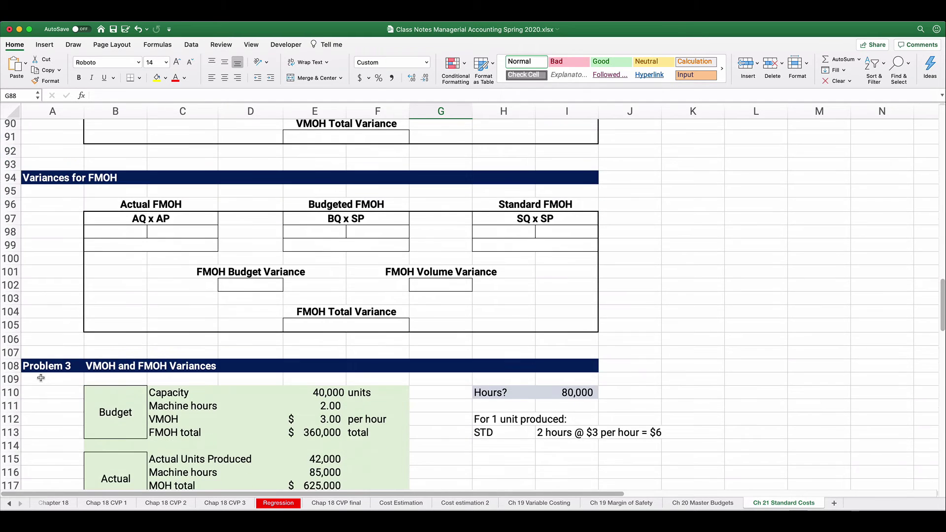
pyautogui.scroll(-9, 35, 377)
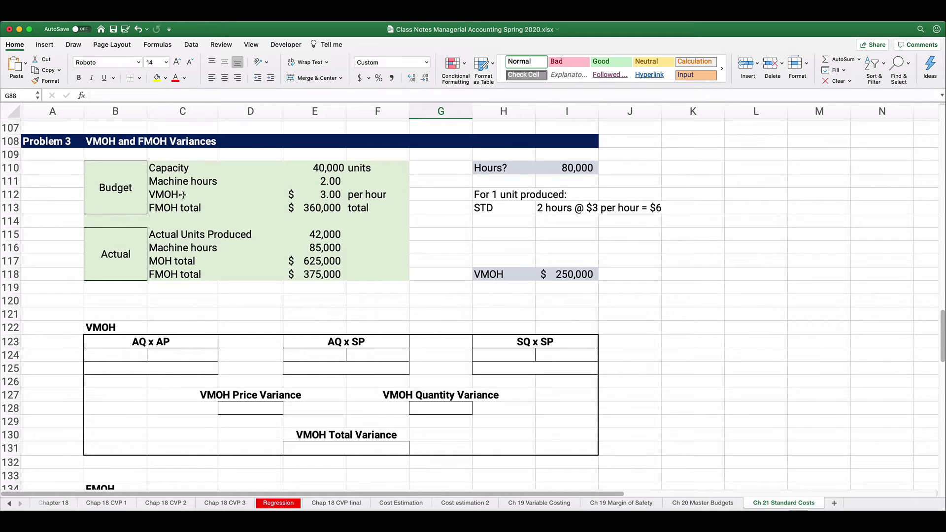
pyautogui.click(311, 186)
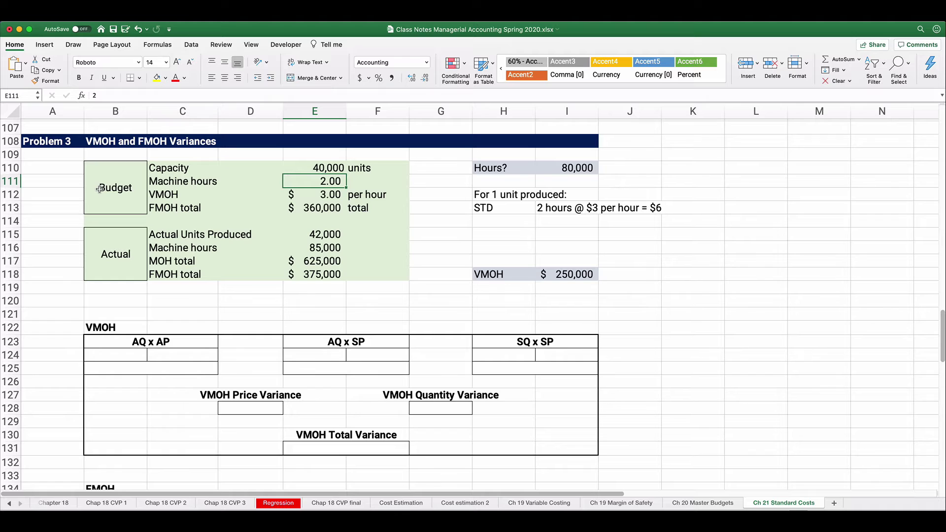
pyautogui.click(169, 197)
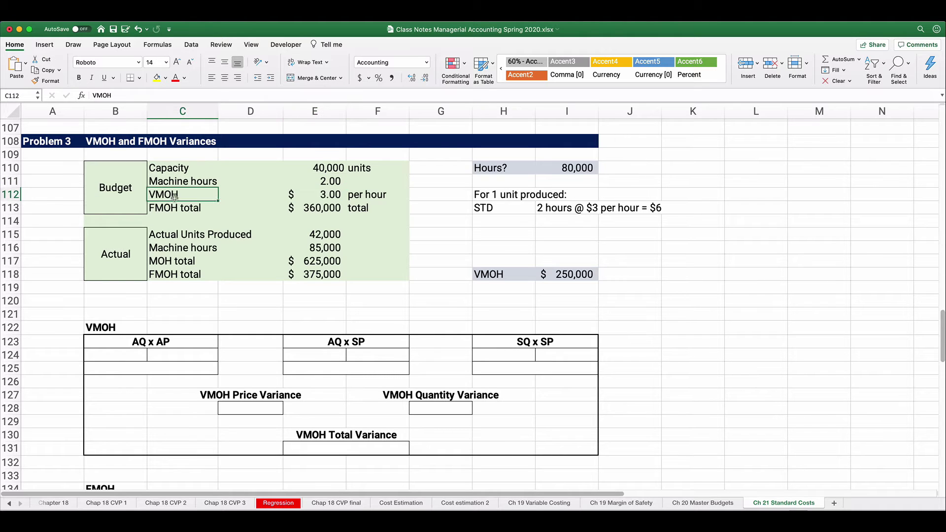
pyautogui.click(322, 200)
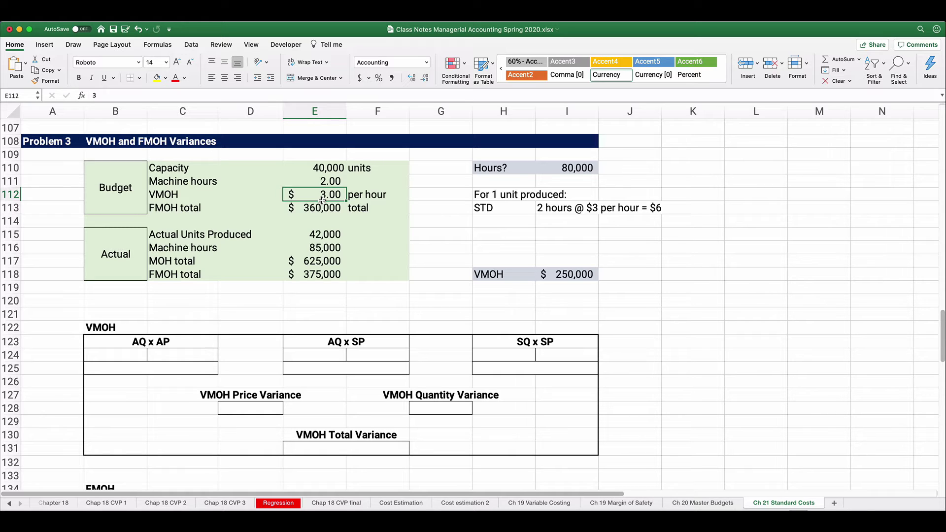
# - Highlight the actual units, machine hours, MOH total, FMOH total and $250,000 VMOH rows
pyautogui.moveTo(152, 234); pyautogui.dragTo(301, 238)
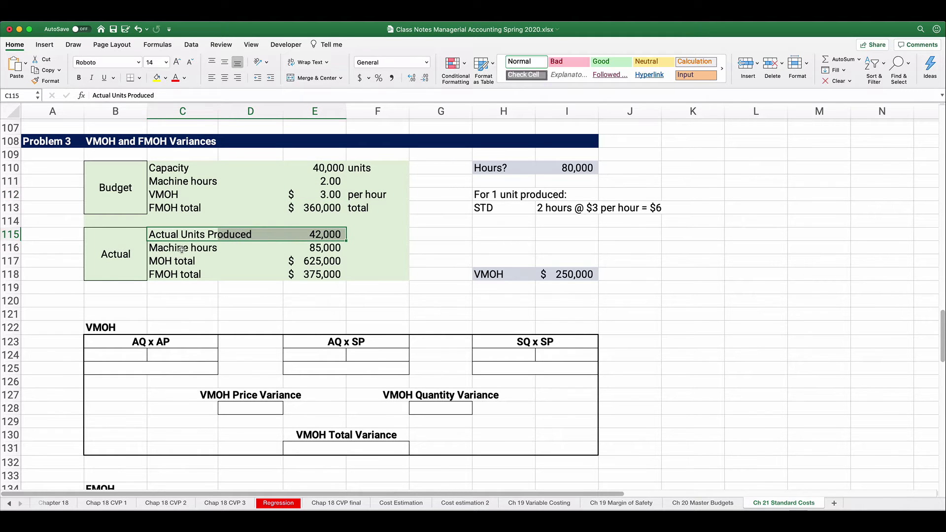
pyautogui.moveTo(183, 250); pyautogui.dragTo(304, 249)
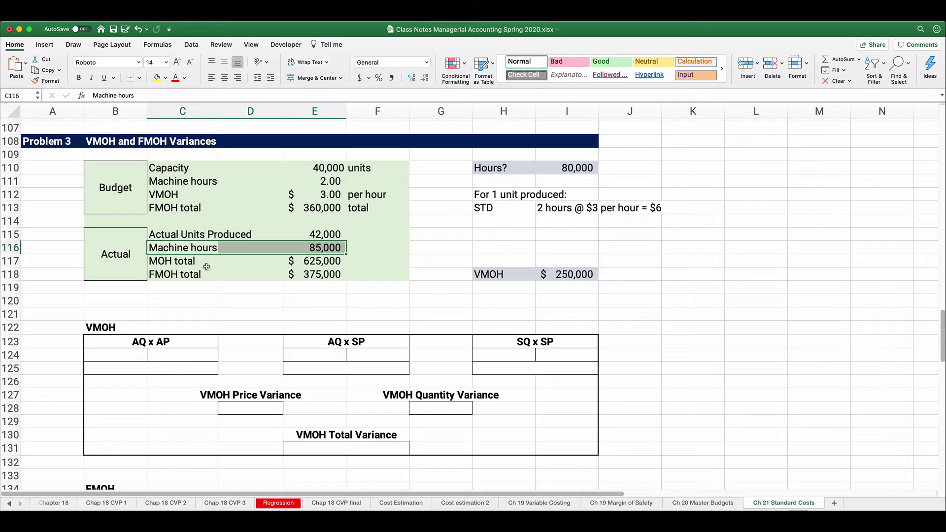
pyautogui.moveTo(160, 262); pyautogui.dragTo(305, 261)
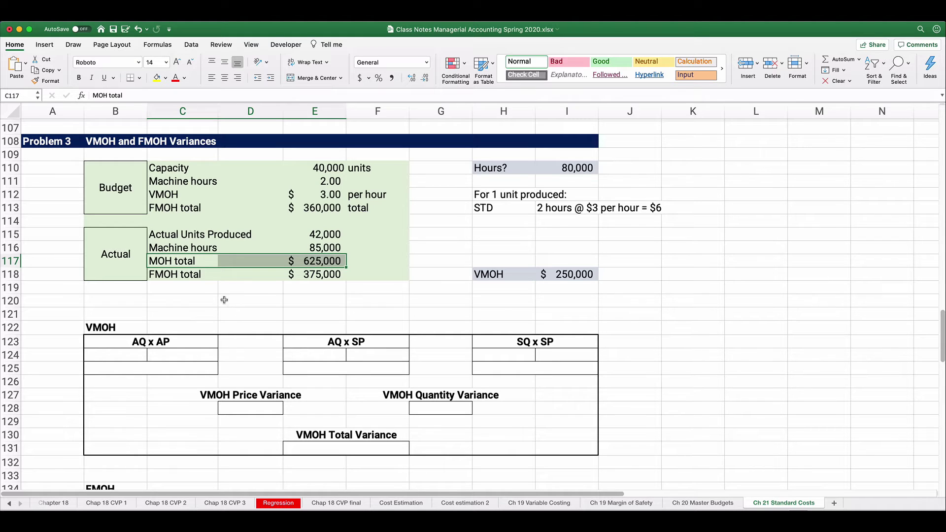
pyautogui.moveTo(163, 275); pyautogui.dragTo(315, 280)
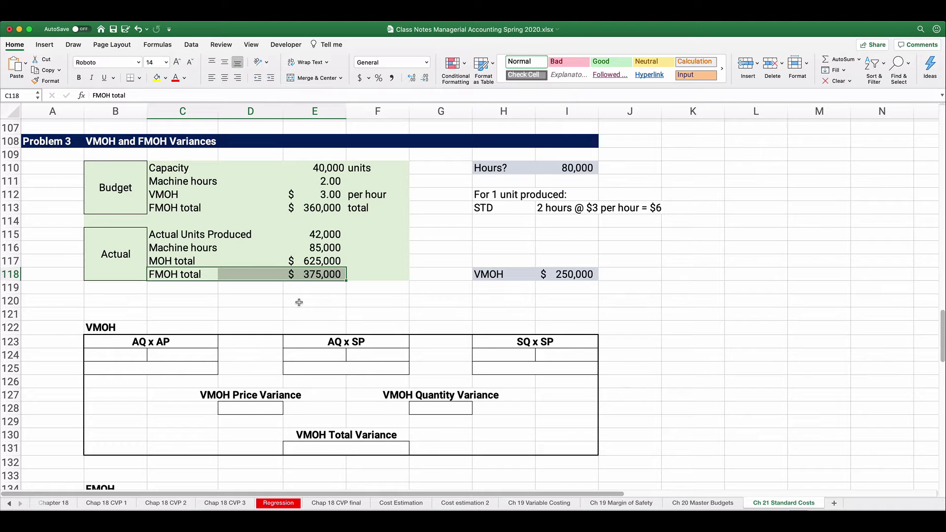
pyautogui.moveTo(481, 274); pyautogui.dragTo(546, 274)
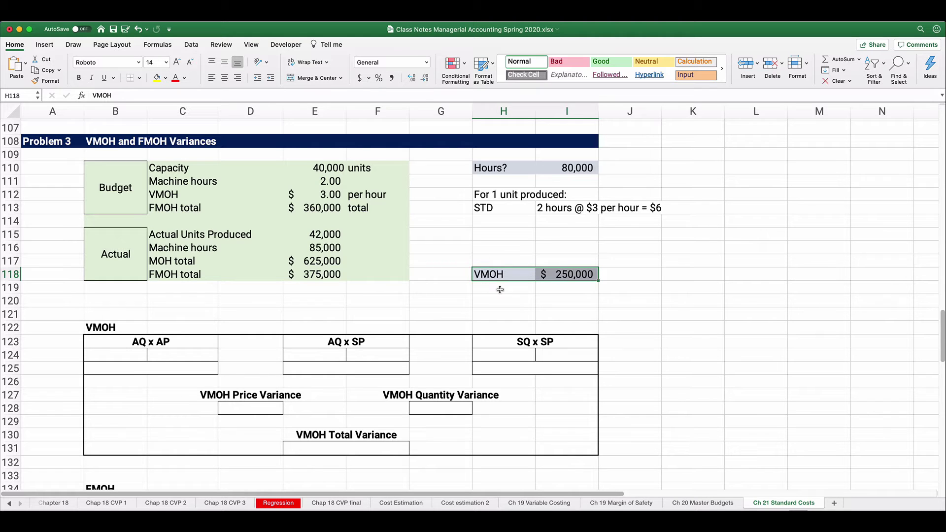
# - Set the VMOH amount to actual MOH total minus FMOH total, =E117-E118 ($250,000)
pyautogui.click(557, 277)
pyautogui.write('=')
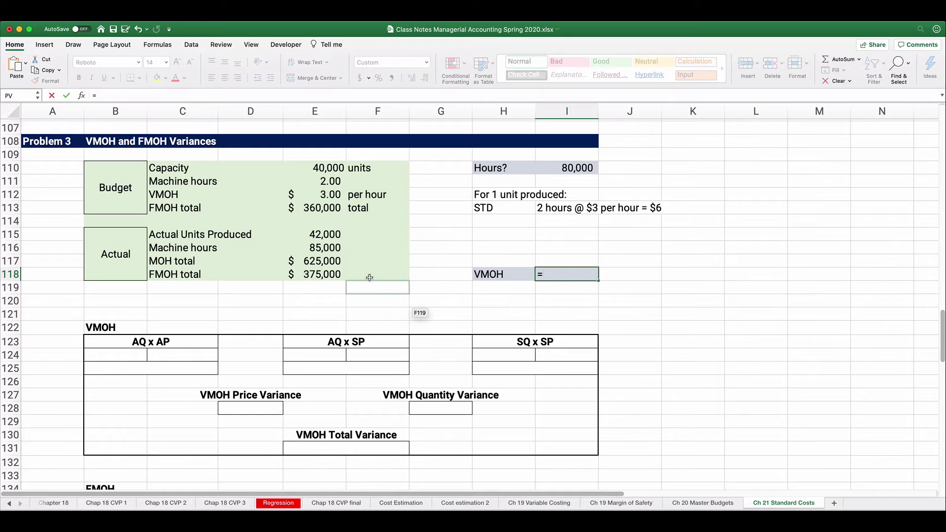
pyautogui.click(324, 262)
pyautogui.write('-')
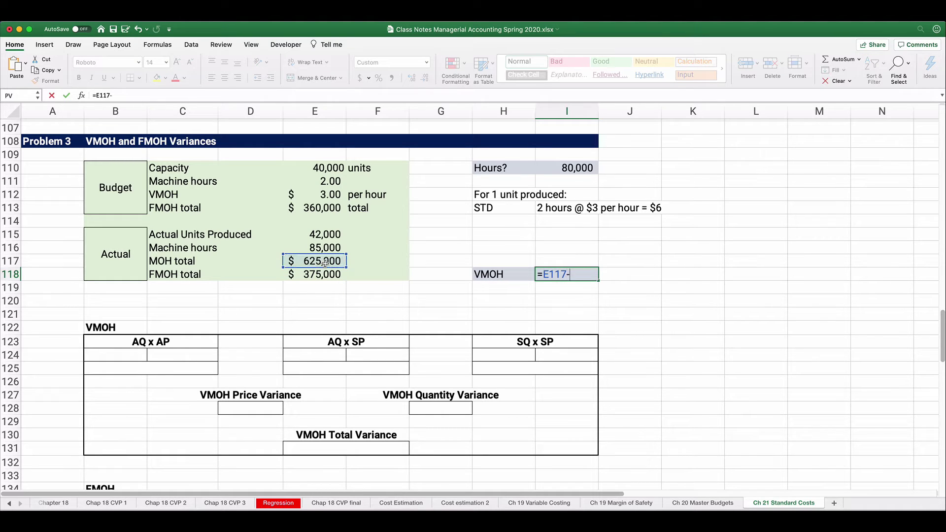
pyautogui.click(308, 274)
pyautogui.press('Return')
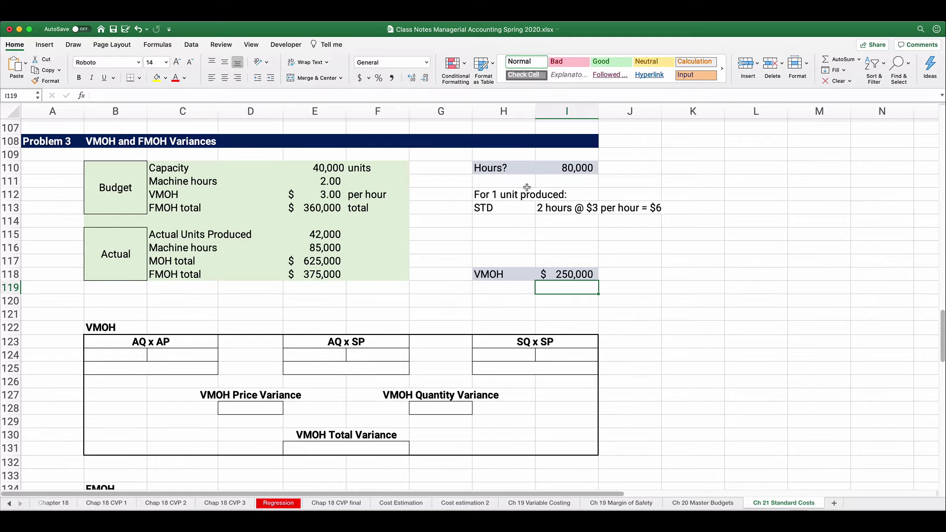
# - Change the Hours figure to =40000*2, giving 80,000 hours
pyautogui.click(569, 173)
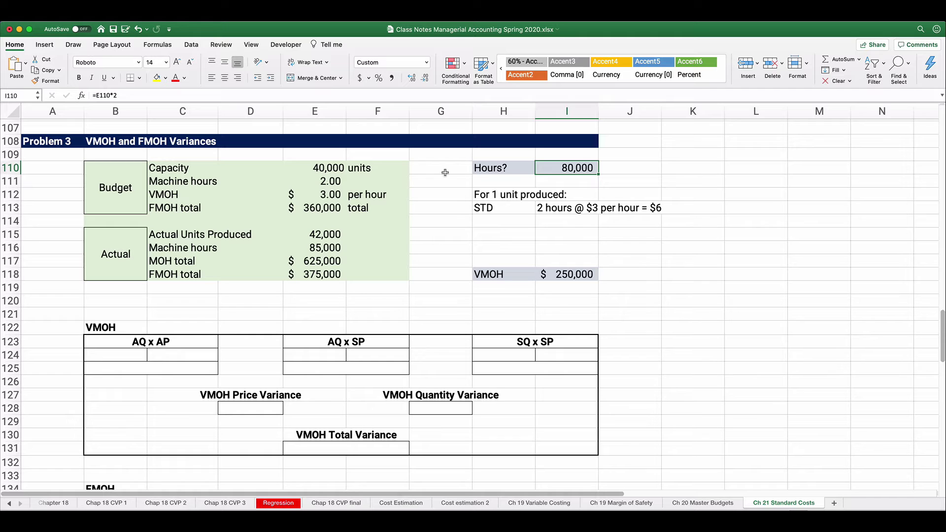
pyautogui.write('=')
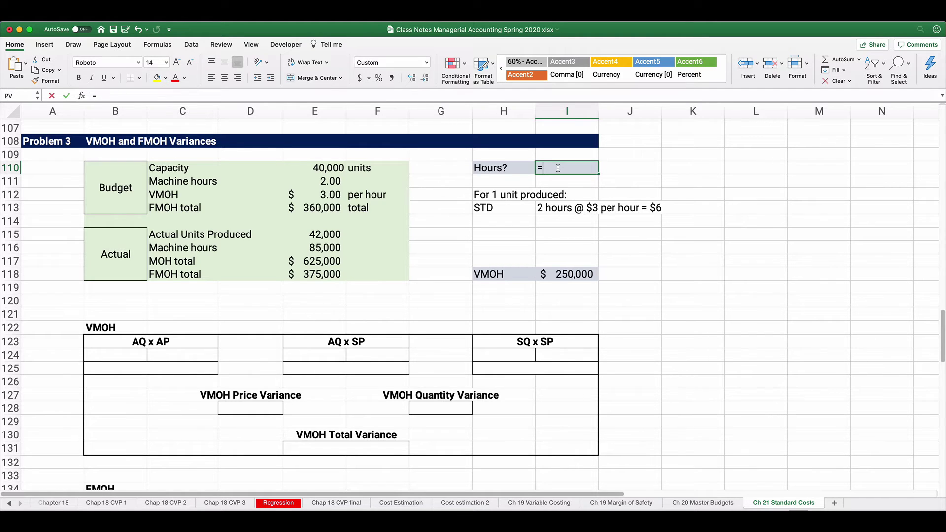
pyautogui.write('40000*')
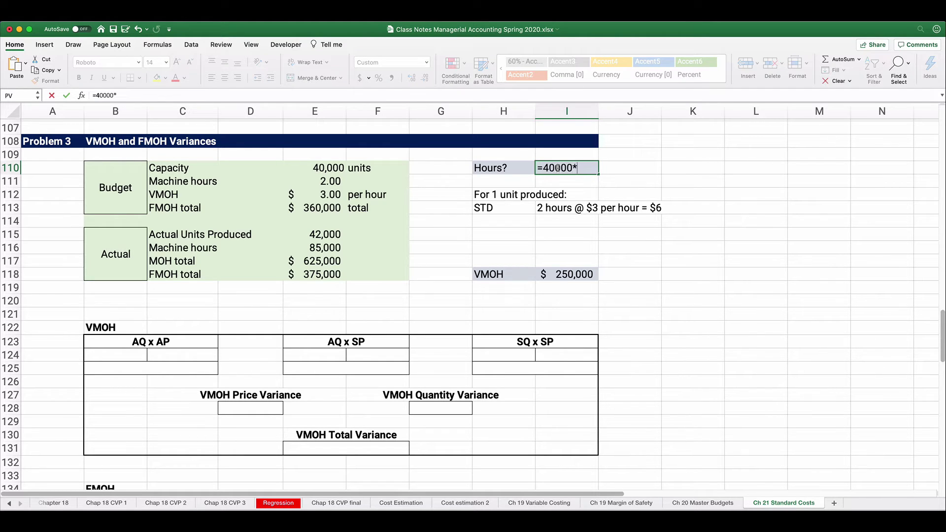
pyautogui.write('2')
pyautogui.press('Return')
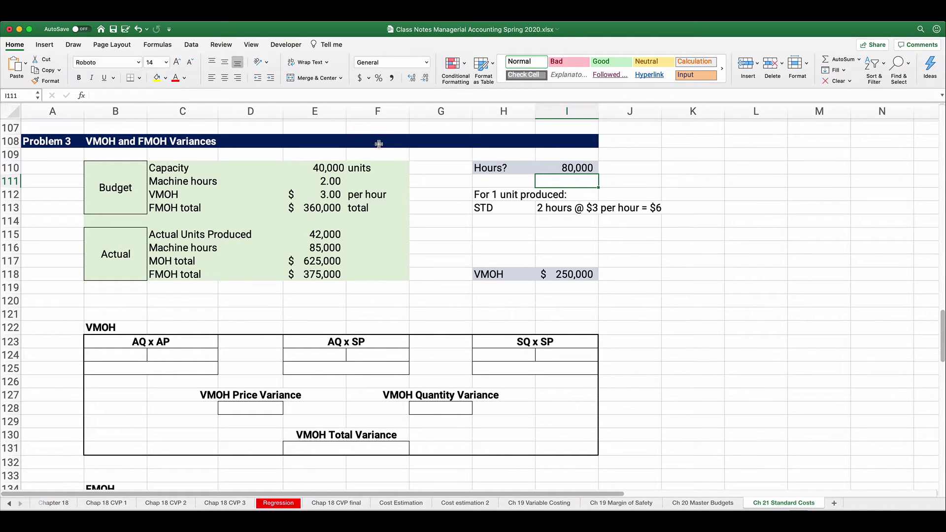
pyautogui.click(486, 209)
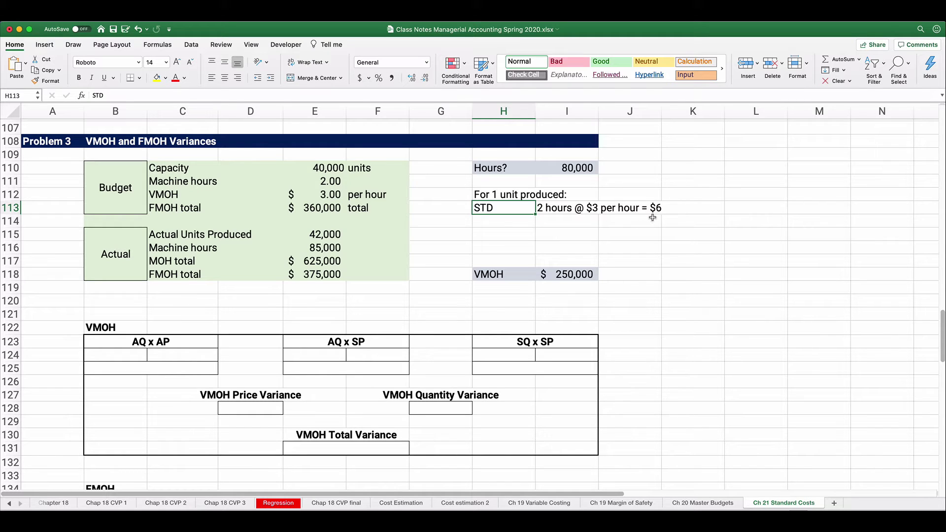
pyautogui.click(111, 354)
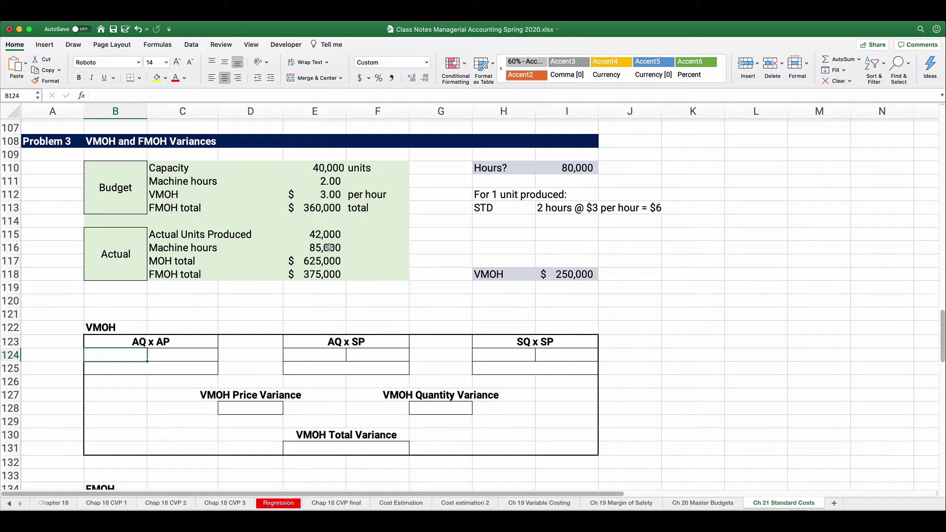
# - Enter hours of 85,000, 85,000 and 80,000 in the AQ x AP, AQ x SP and SQ x SP boxes
pyautogui.write('85000')
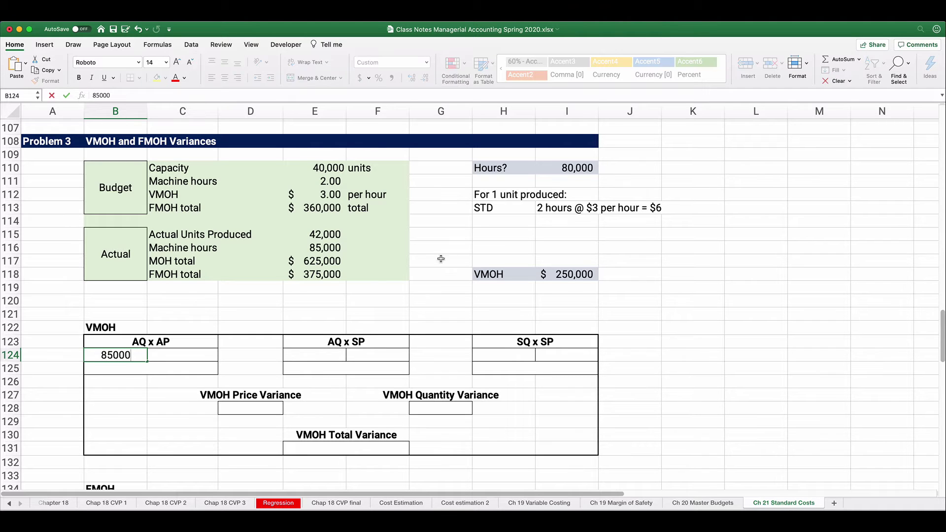
pyautogui.click(339, 352)
pyautogui.write('8')
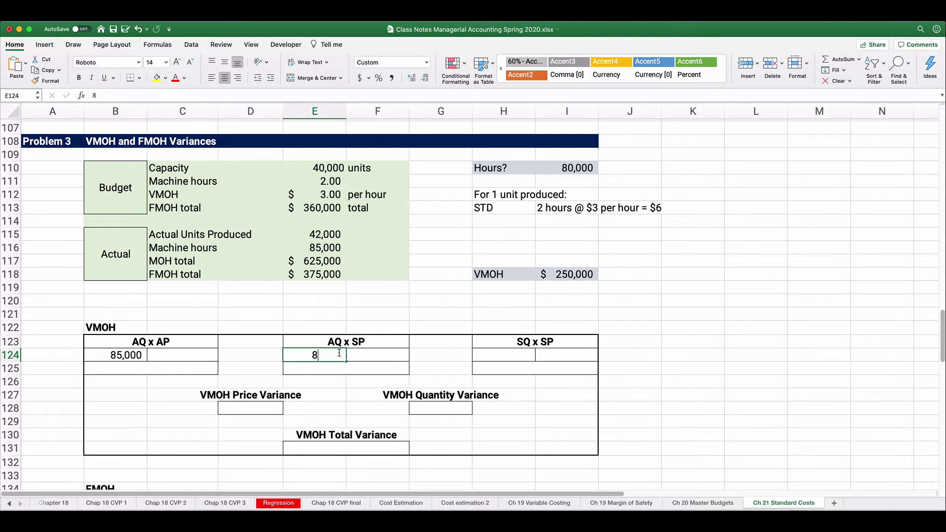
pyautogui.write('5,0000')
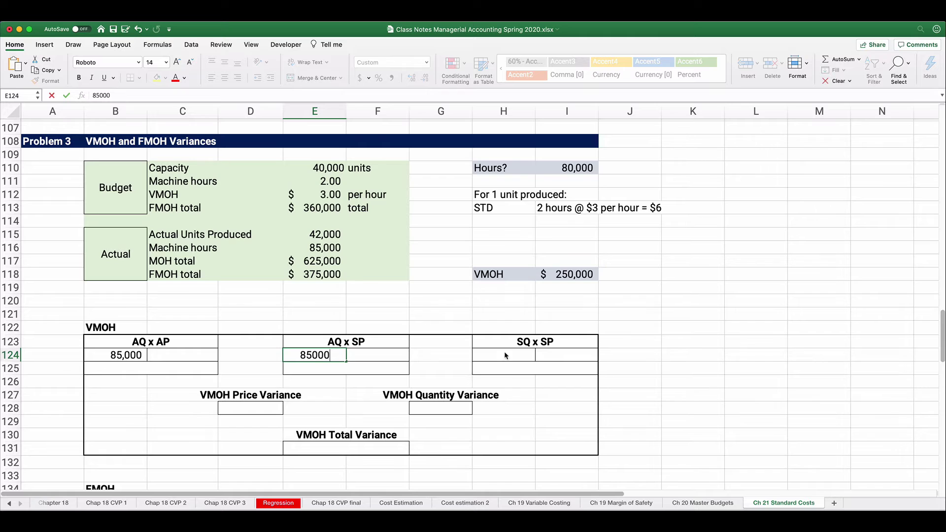
pyautogui.click(505, 352)
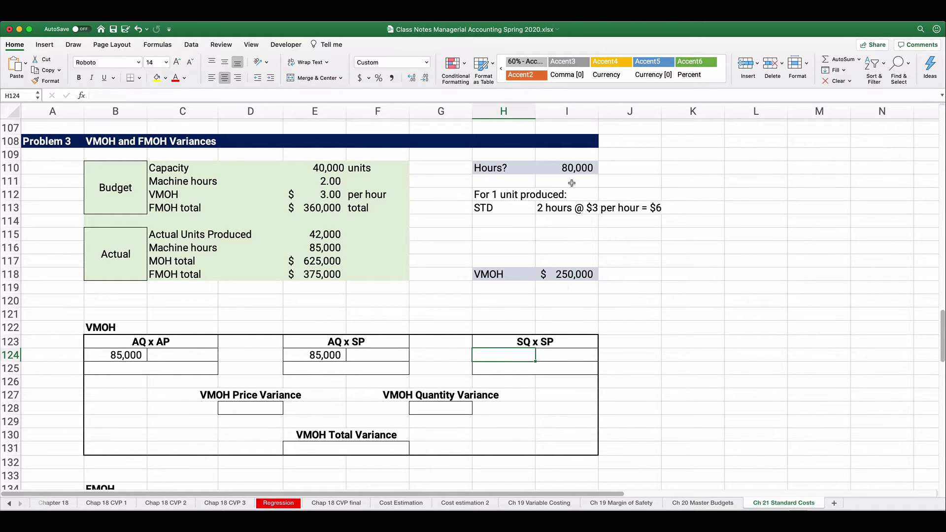
pyautogui.write('80000')
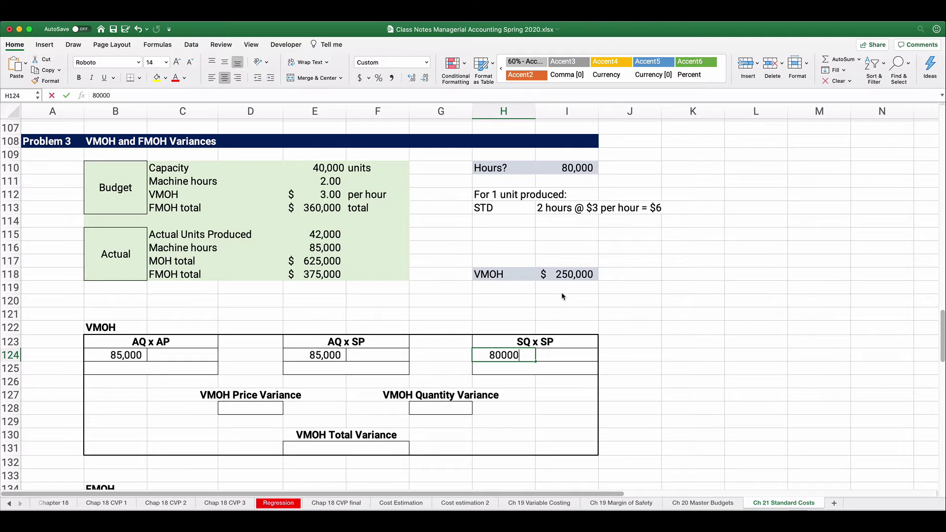
pyautogui.press('Return')
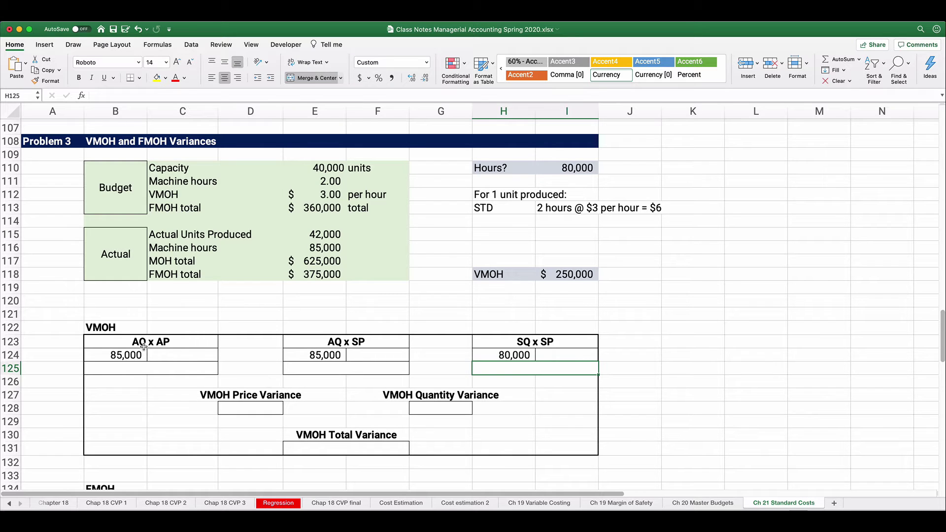
# - Enter the $250,000 AQ x AP total and compute the actual rate as total ÷ 85,000 ($2.94)
pyautogui.click(166, 353)
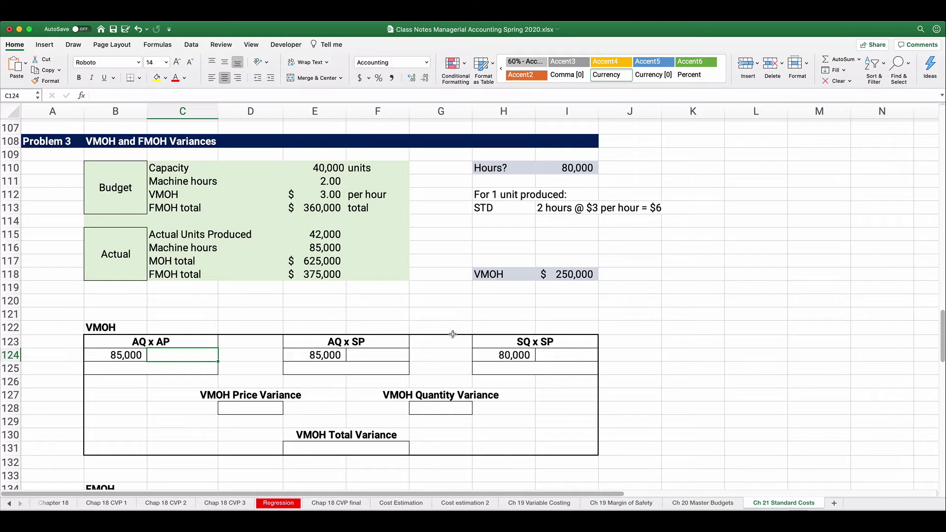
pyautogui.click(173, 364)
pyautogui.write('25')
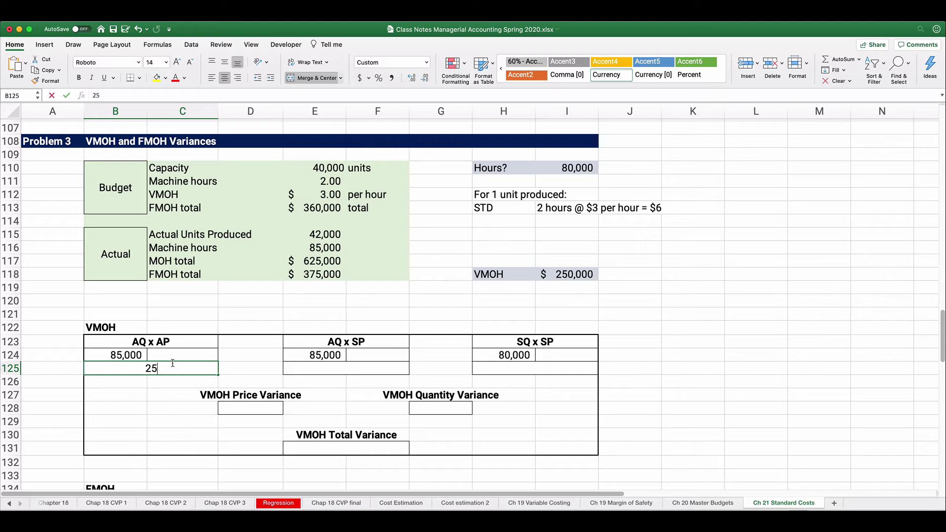
pyautogui.write('0,000')
pyautogui.press('Return')
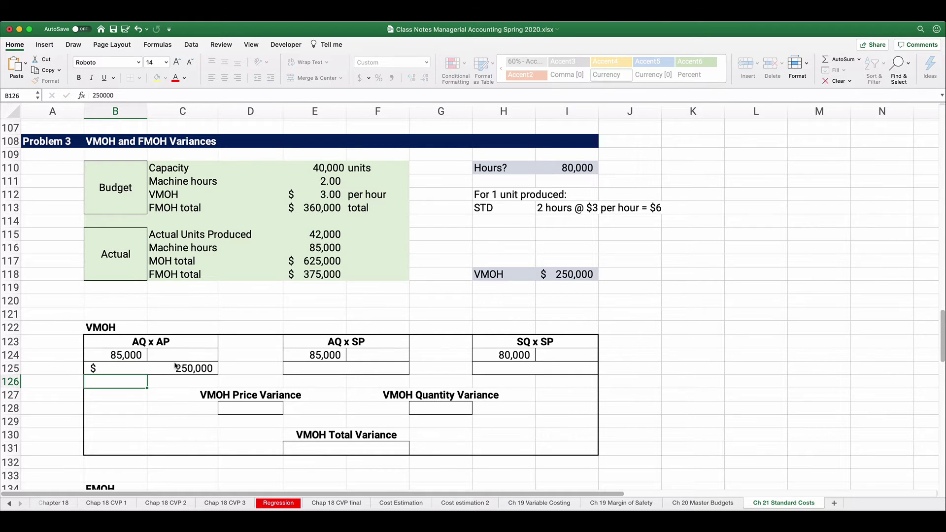
pyautogui.click(175, 356)
pyautogui.write('=')
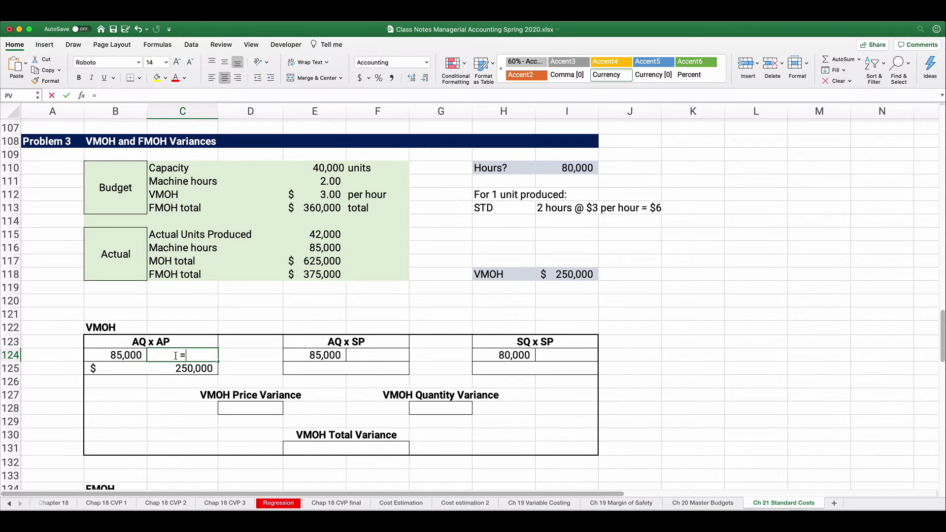
pyautogui.press('Down')
pyautogui.write('/')
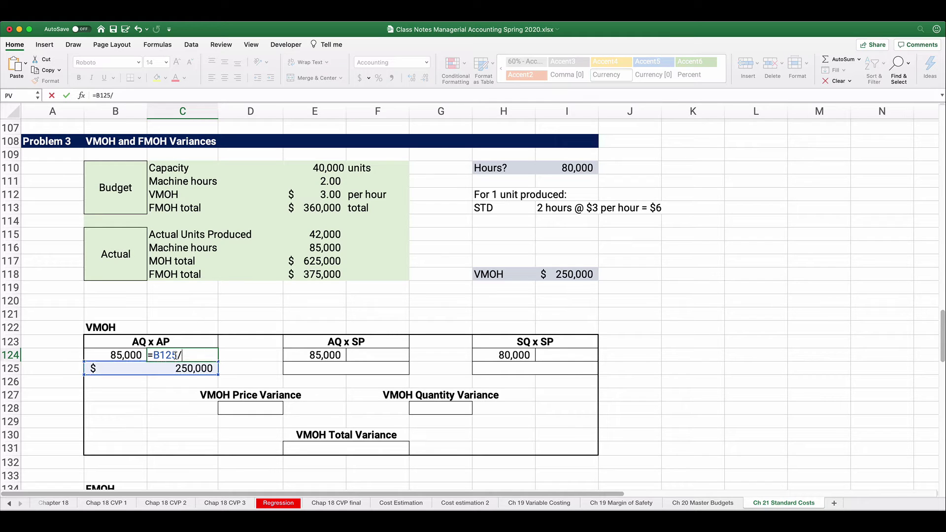
pyautogui.click(127, 355)
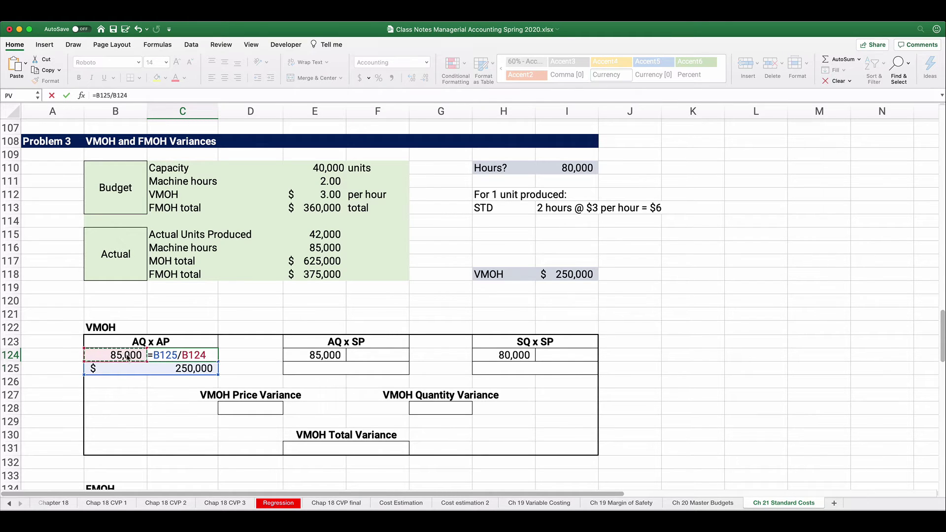
pyautogui.press('Return')
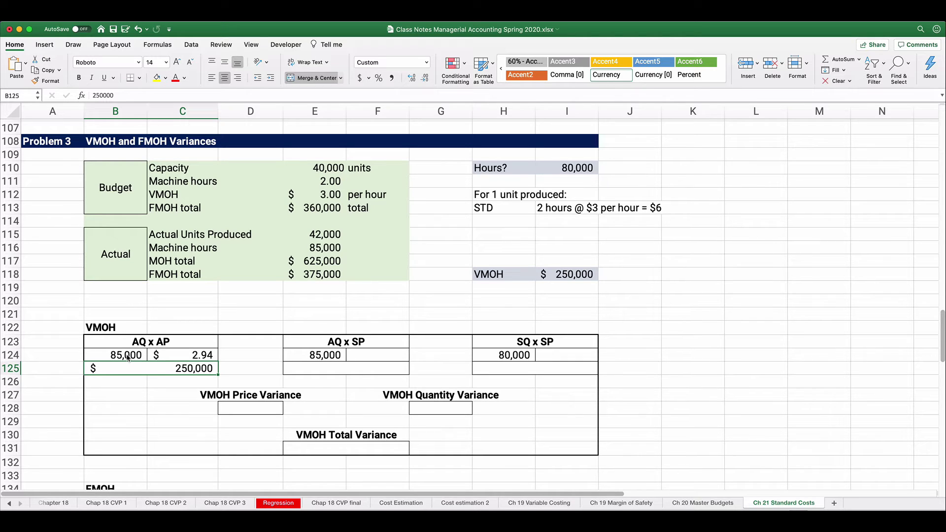
# - Enter the $3.00 standard rate in the AQ x SP and SQ x SP boxes
pyautogui.click(373, 350)
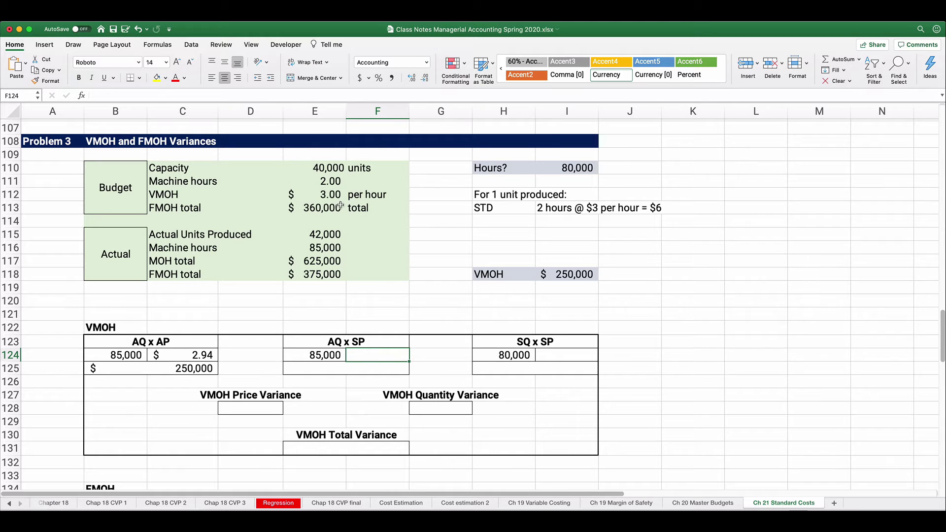
pyautogui.write('3')
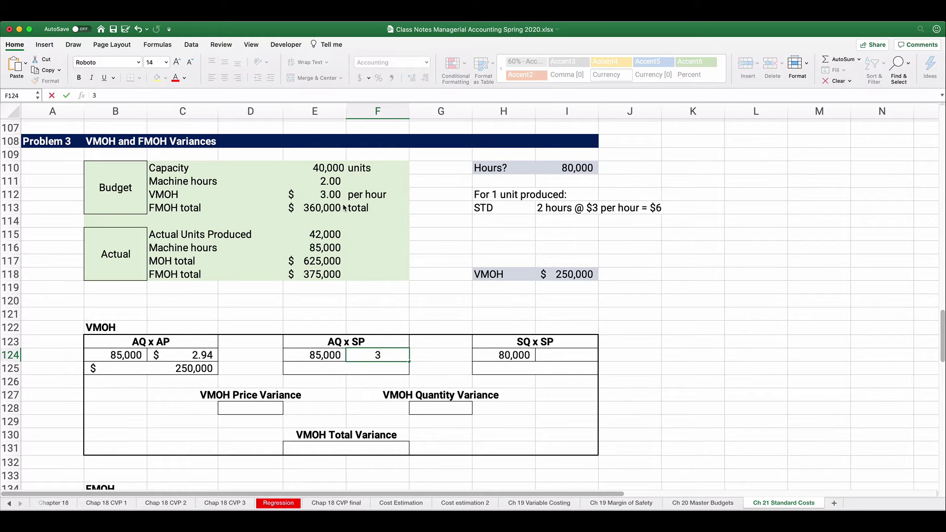
pyautogui.press('Tab')
pyautogui.click(550, 351)
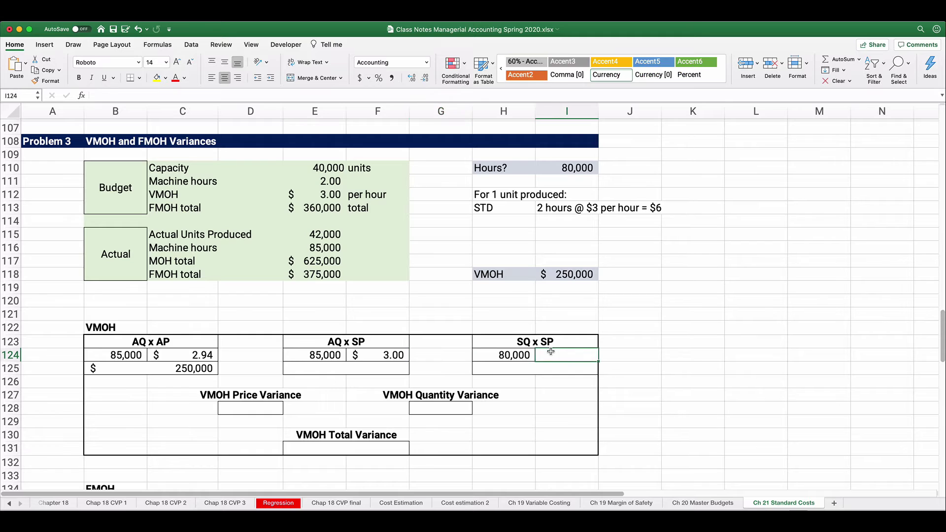
pyautogui.write('3')
pyautogui.press('Return')
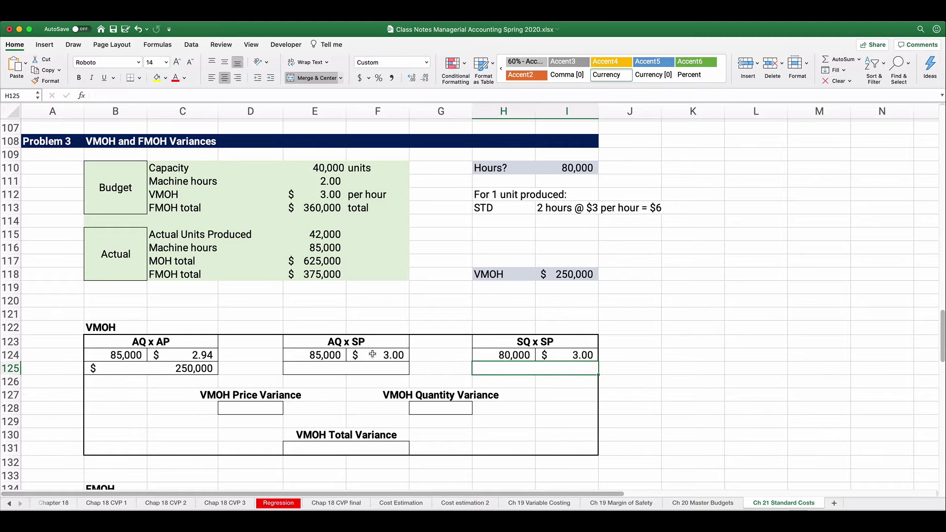
# - Total AQ x SP ($255,000) and SQ x SP ($240,000) as hours times the $3.00 rate
pyautogui.click(361, 368)
pyautogui.write('=')
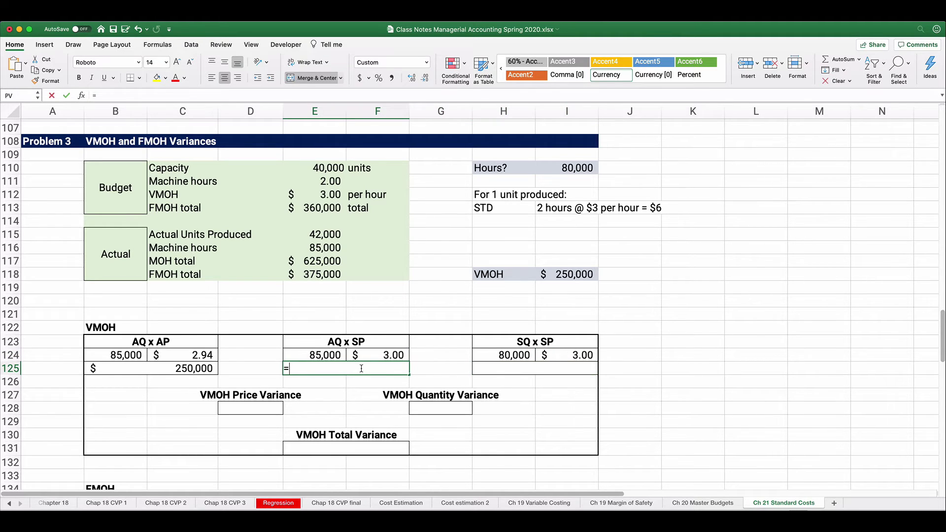
pyautogui.click(328, 355)
pyautogui.write('*')
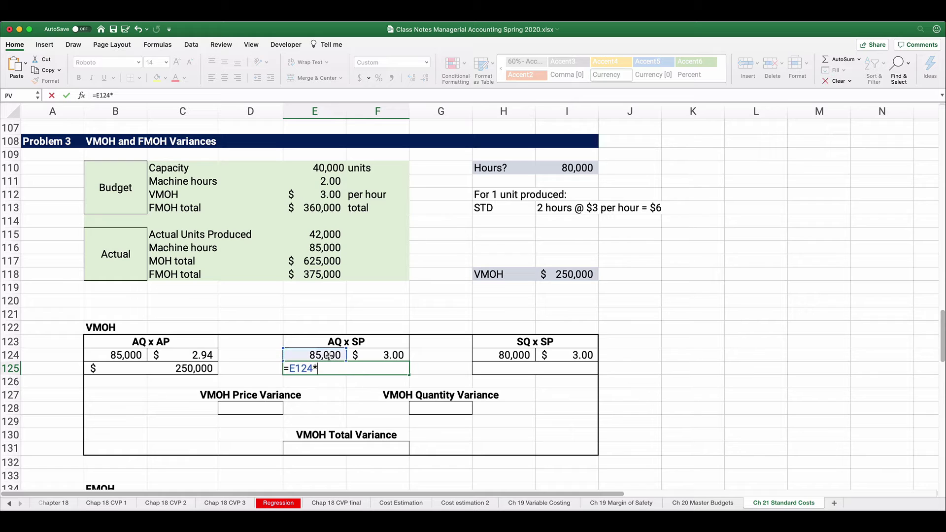
pyautogui.click(374, 353)
pyautogui.press('Return')
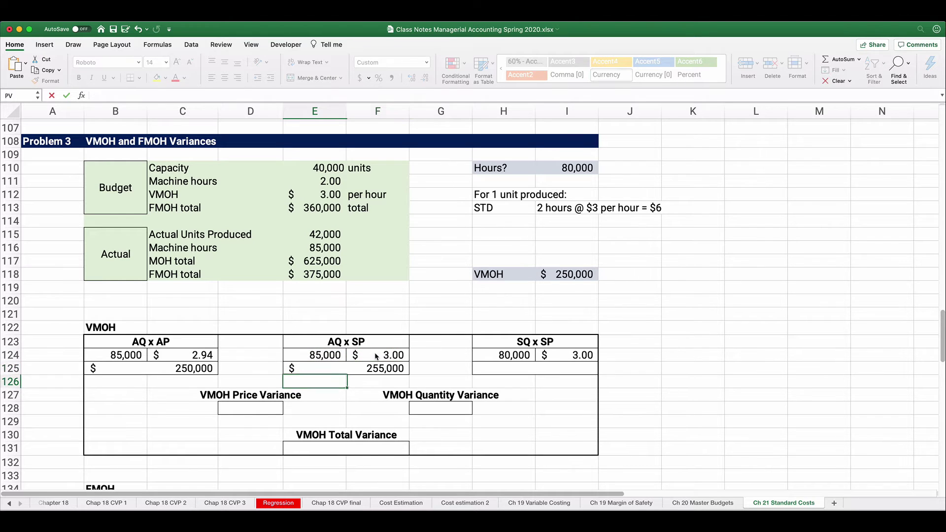
pyautogui.click(494, 369)
pyautogui.write('=')
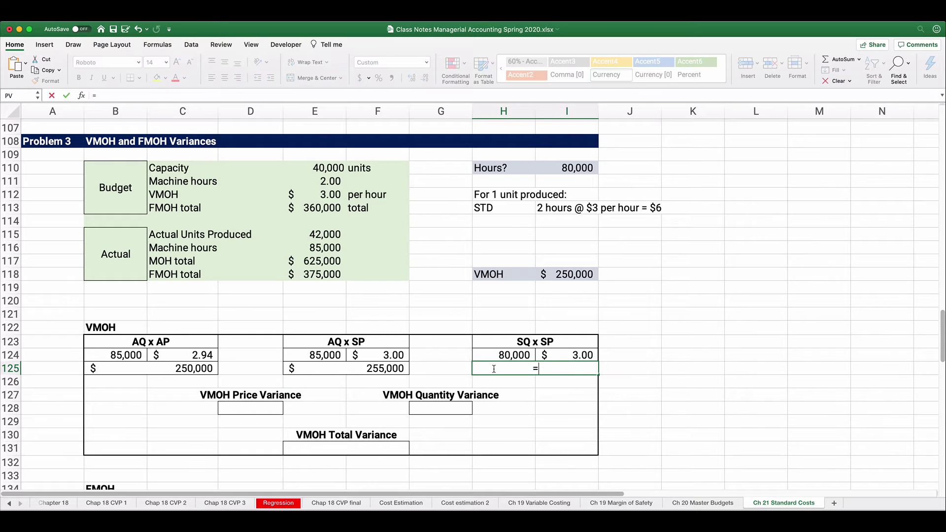
pyautogui.click(489, 358)
pyautogui.write('*')
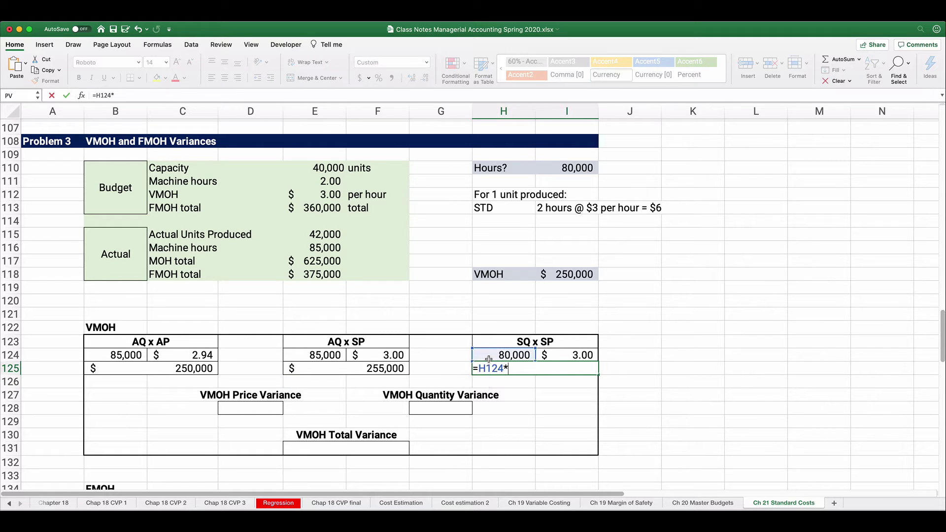
pyautogui.click(581, 359)
pyautogui.press('Return')
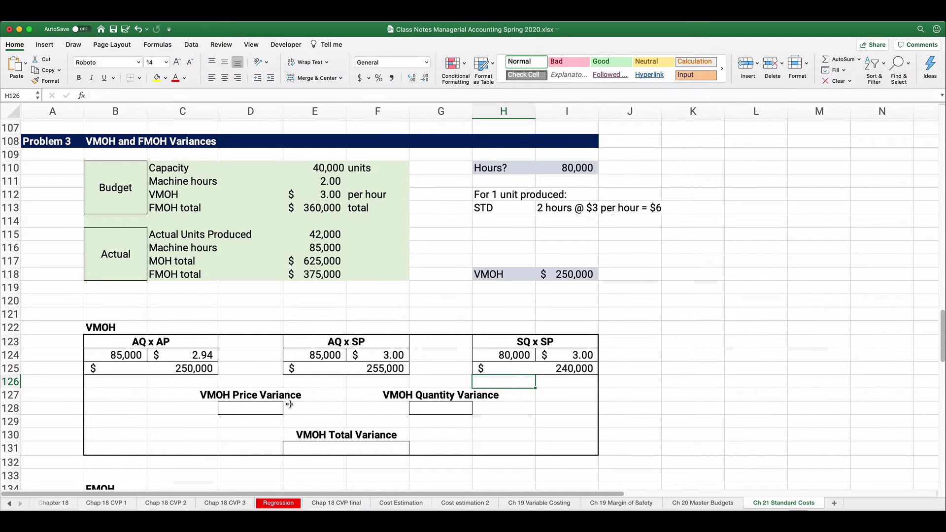
# - Reuse the DL Rate Variance ABS formula for the VMOH Price Variance ($5,000) and label it F
pyautogui.scroll(8, 290, 394)
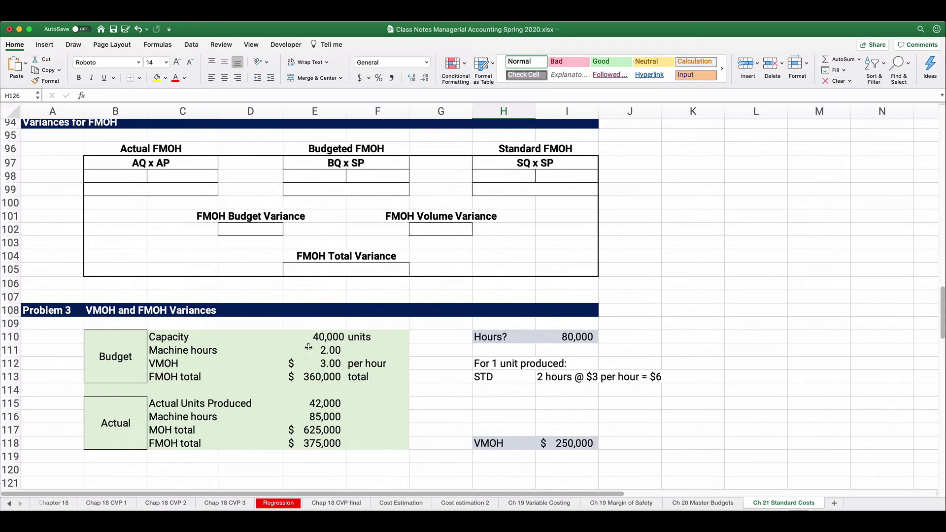
pyautogui.scroll(15, 296, 362)
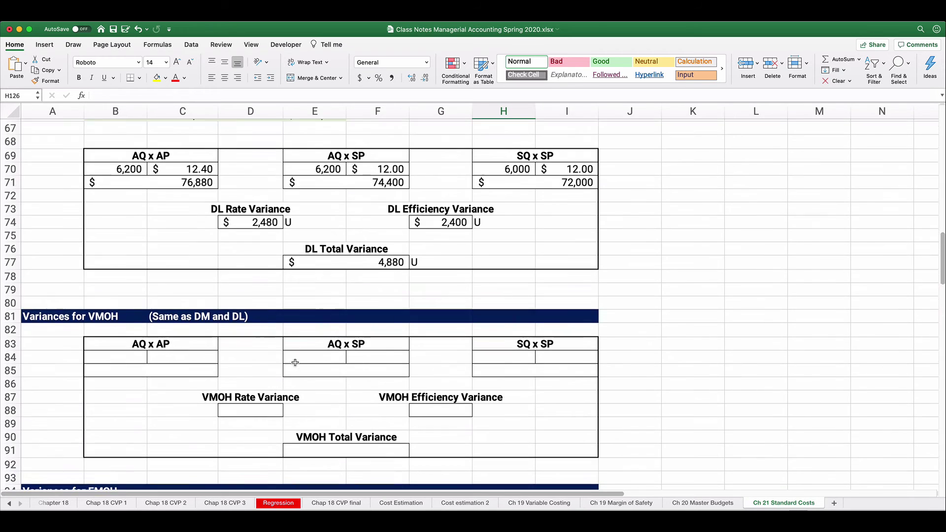
pyautogui.click(253, 312)
pyautogui.press('super+c')
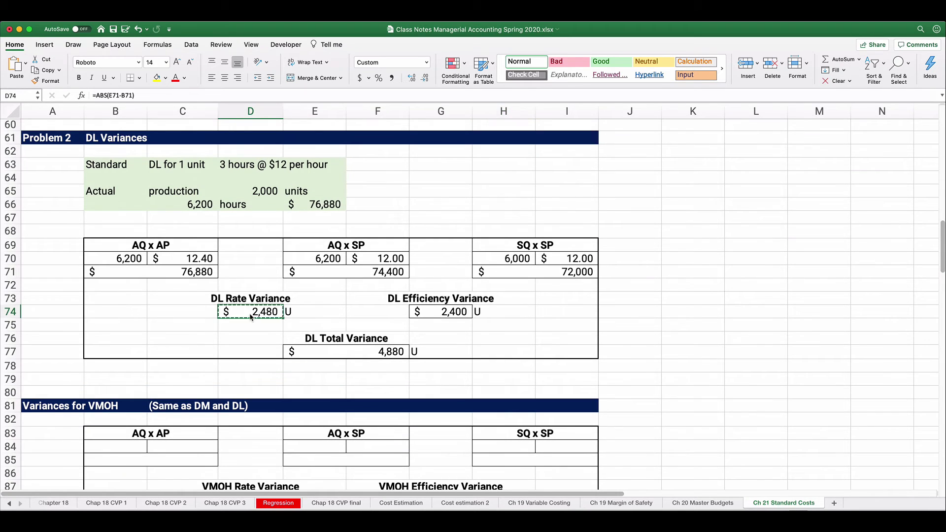
pyautogui.scroll(-20, 281, 430)
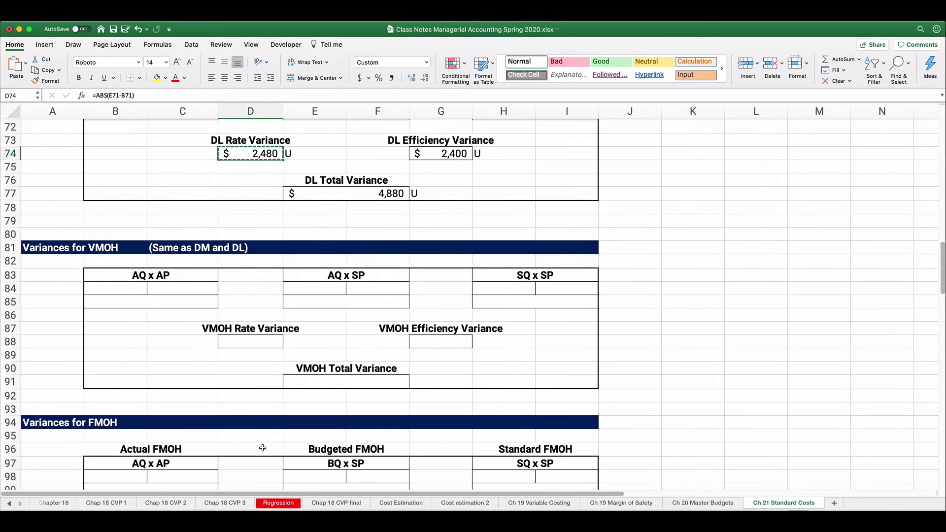
pyautogui.scroll(-4, 262, 449)
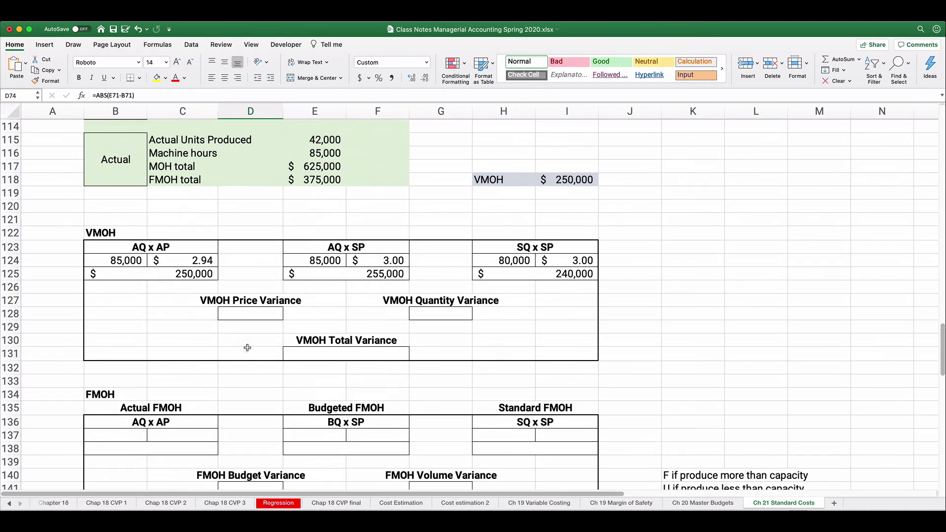
pyautogui.click(243, 316)
pyautogui.press('super+v')
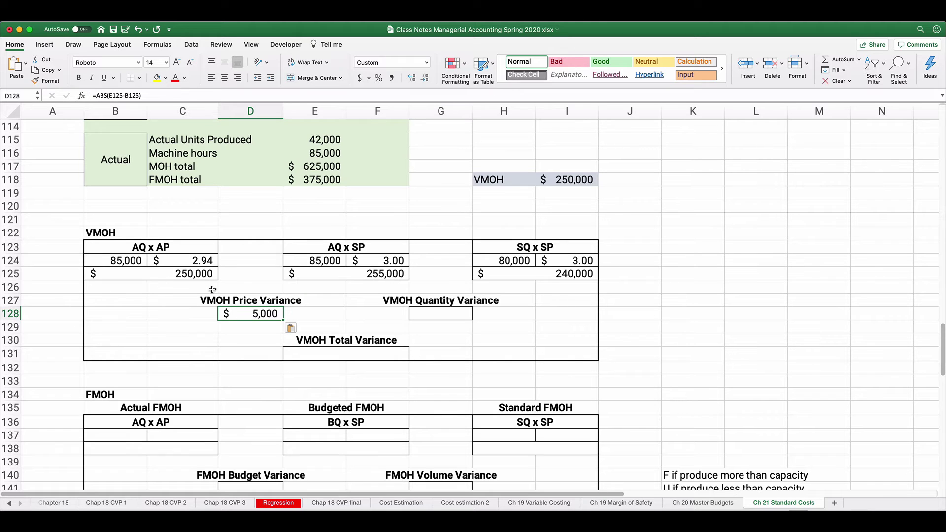
pyautogui.click(316, 314)
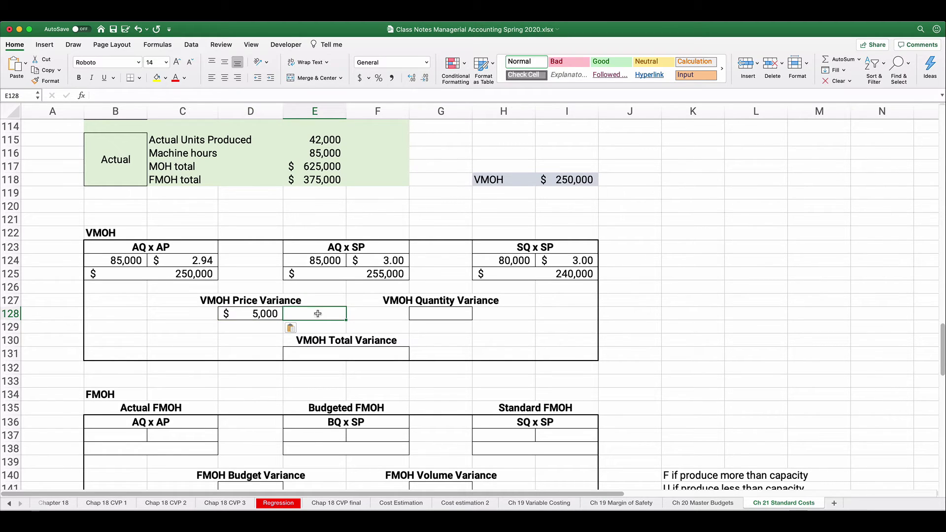
pyautogui.write('U')
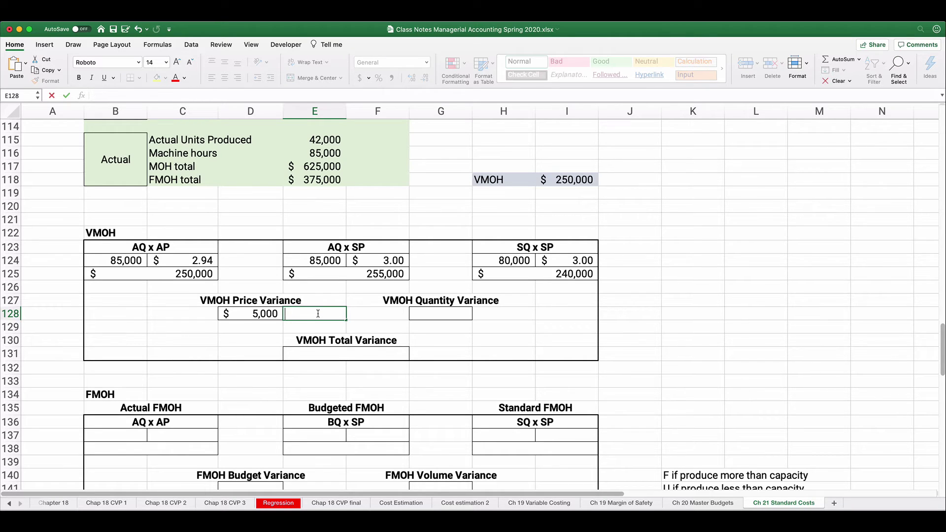
pyautogui.press('Return')
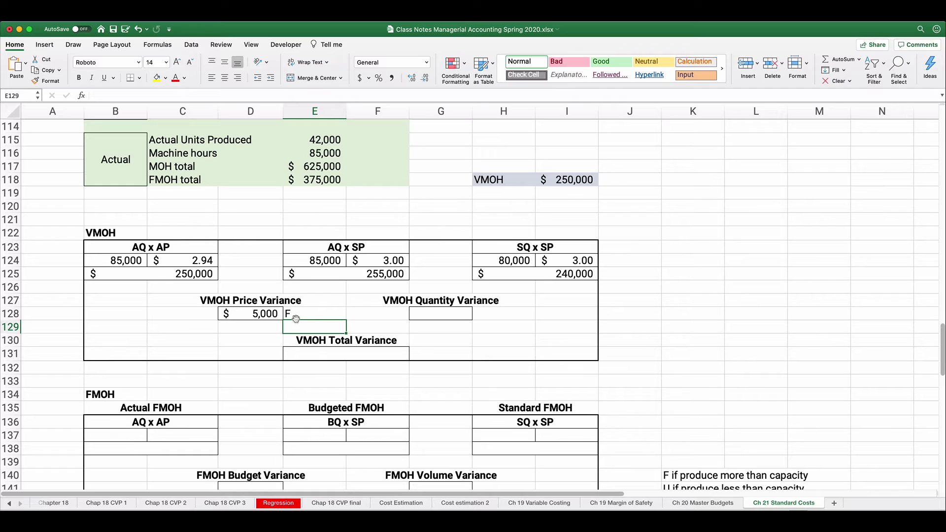
# - Paste the ABS formula into the VMOH Quantity Variance for $15,000 and mark it U
pyautogui.click(441, 313)
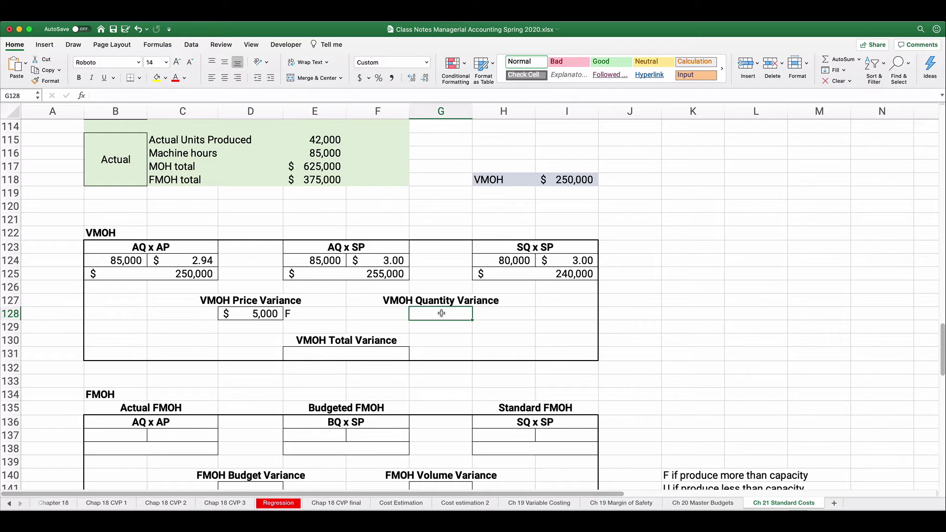
pyautogui.press('super+v')
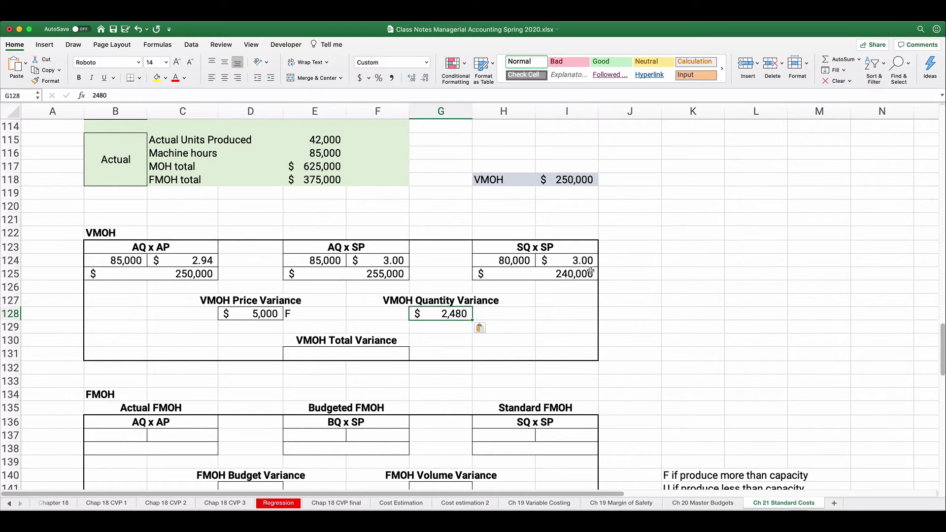
pyautogui.click(266, 313)
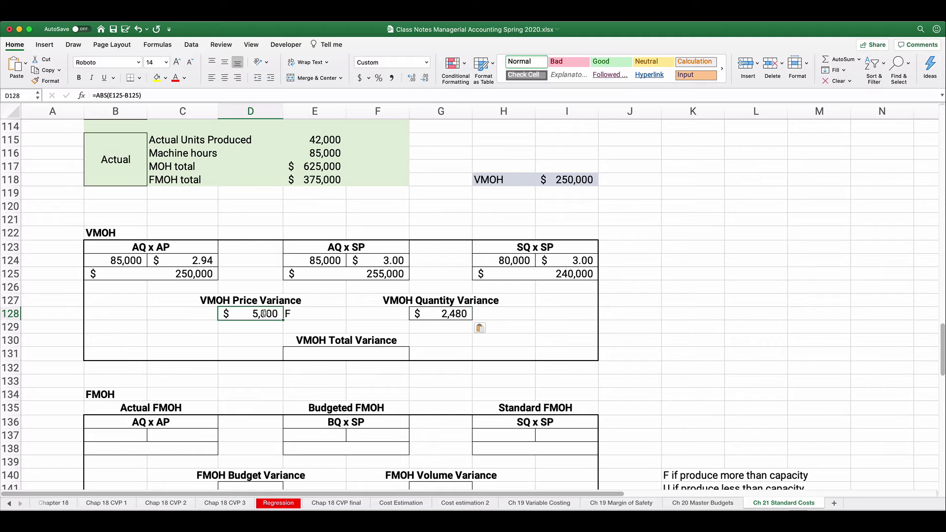
pyautogui.click(435, 314)
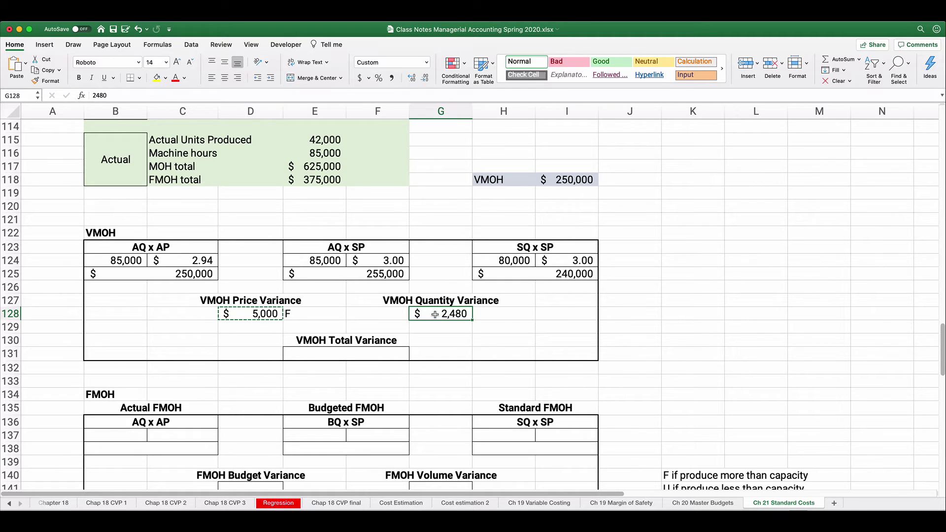
pyautogui.press('super+v')
pyautogui.click(569, 279)
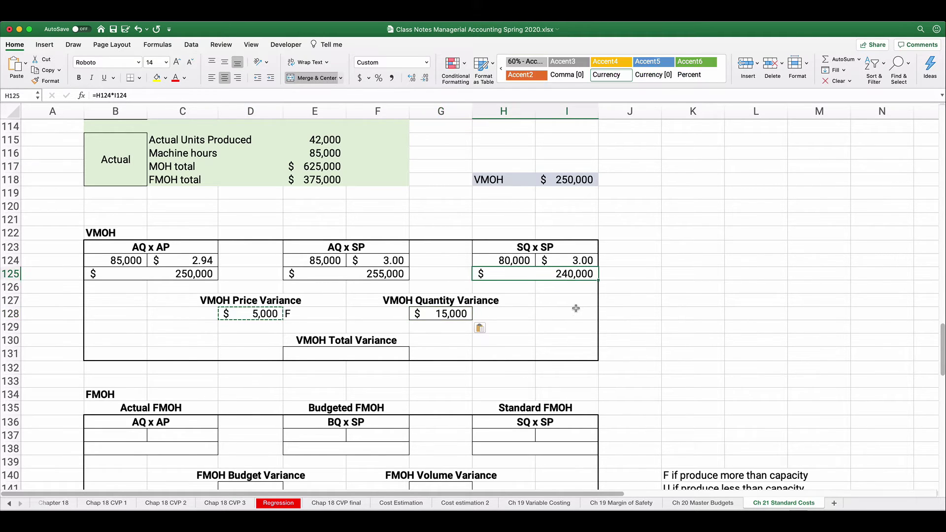
pyautogui.click(387, 277)
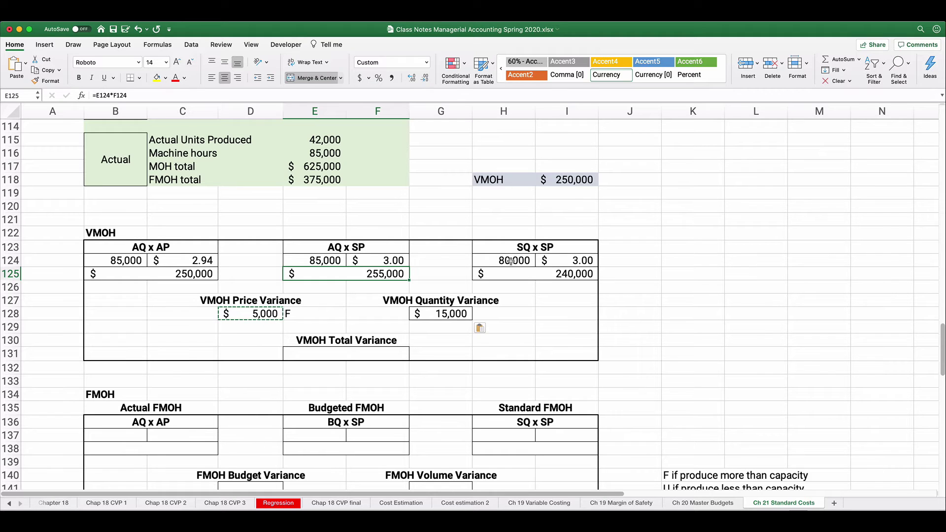
pyautogui.click(479, 309)
pyautogui.write('U')
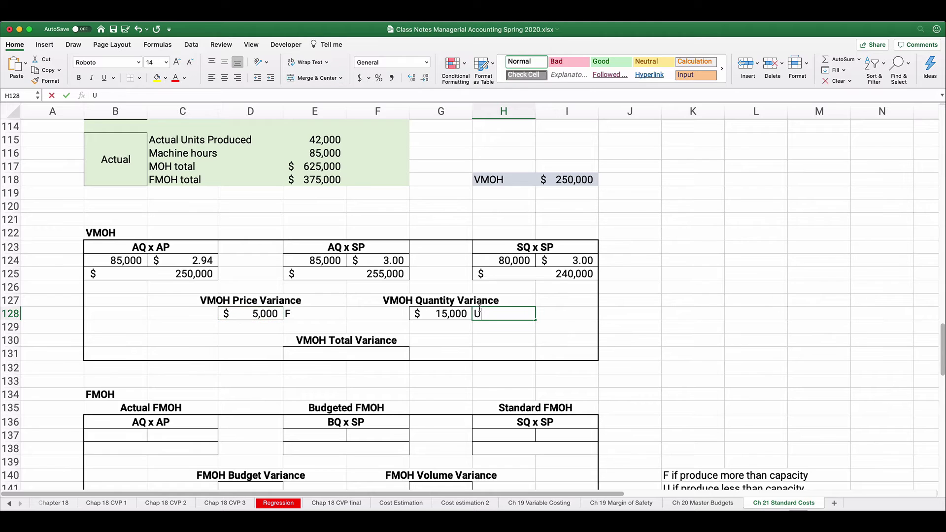
pyautogui.press('Return')
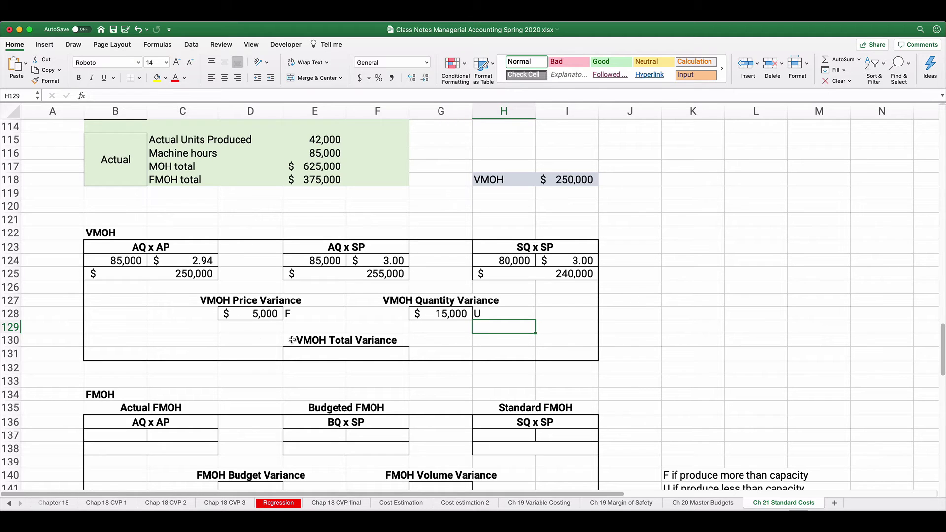
# - Enter =ABS(H125-B125) as the VMOH Total Variance, giving $10,000
pyautogui.click(325, 354)
pyautogui.write('=')
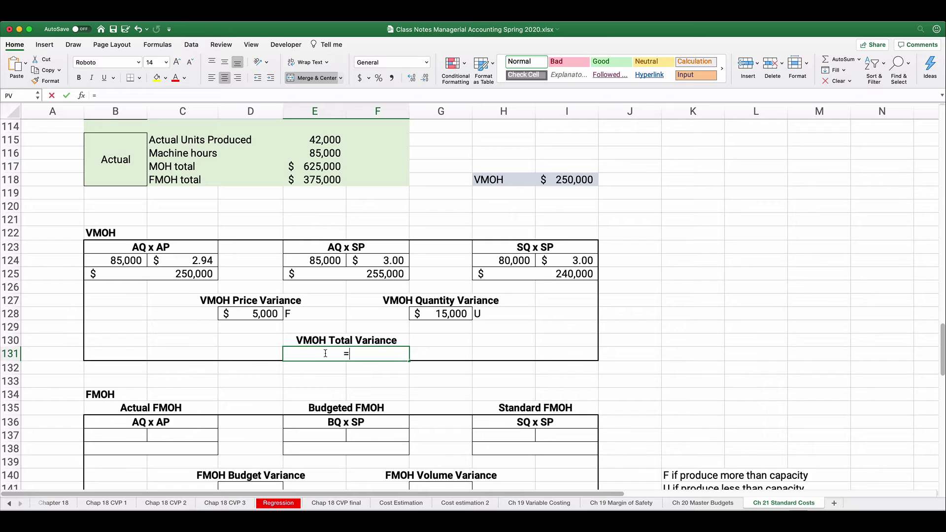
pyautogui.press('BackSpace')
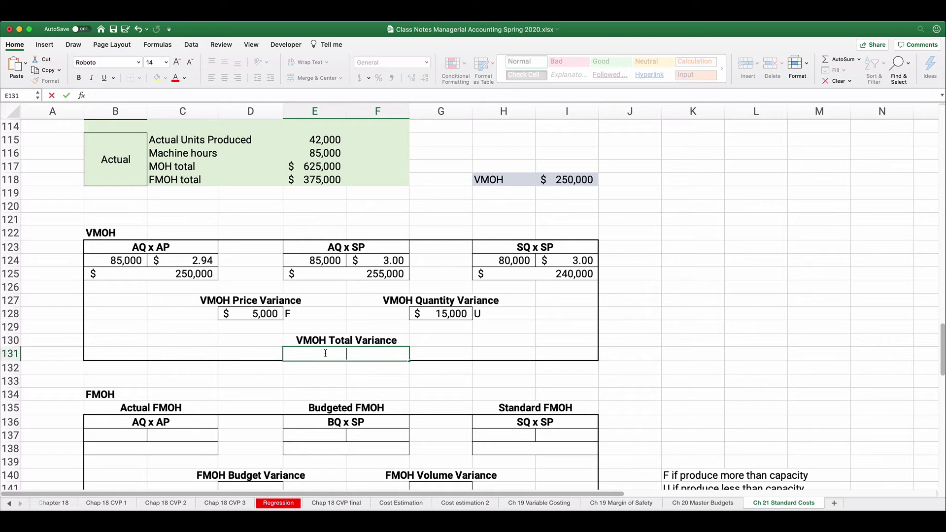
pyautogui.write('=')
pyautogui.click(577, 274)
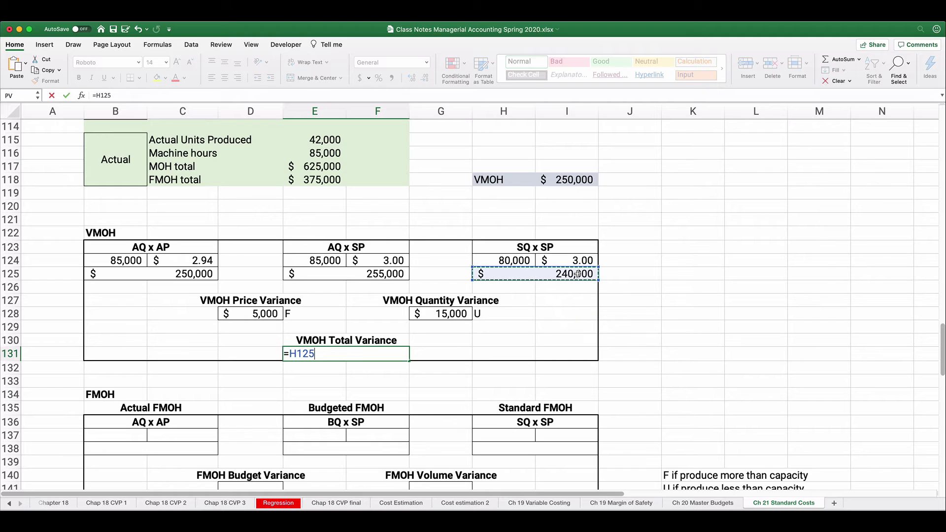
pyautogui.write('-')
pyautogui.click(210, 274)
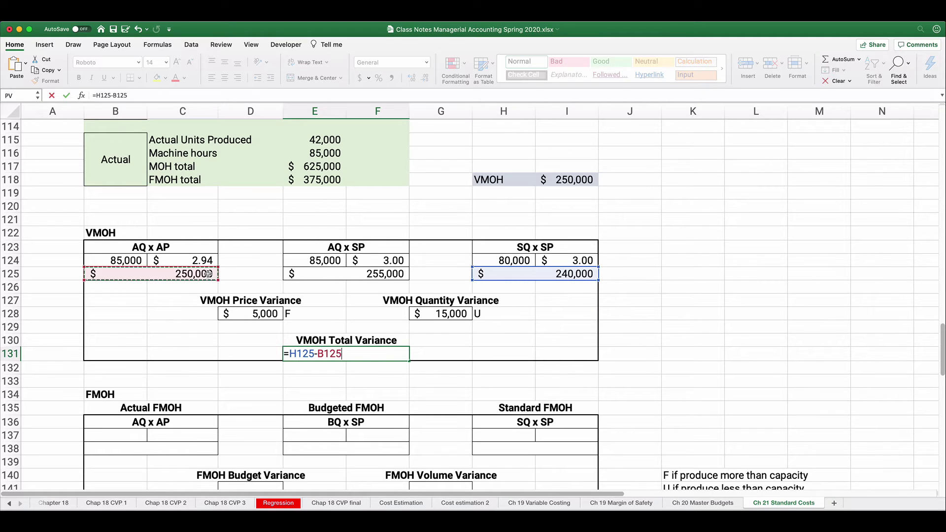
pyautogui.press('Return')
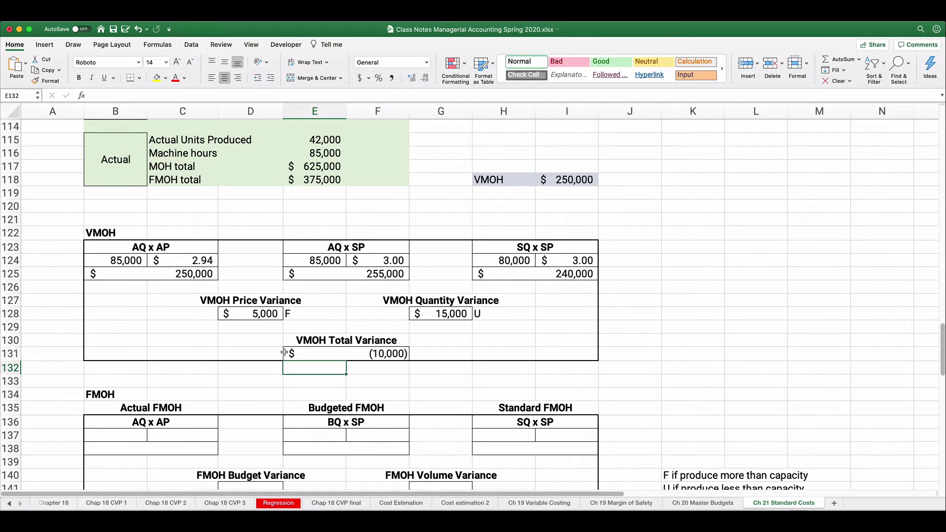
pyautogui.click(301, 353)
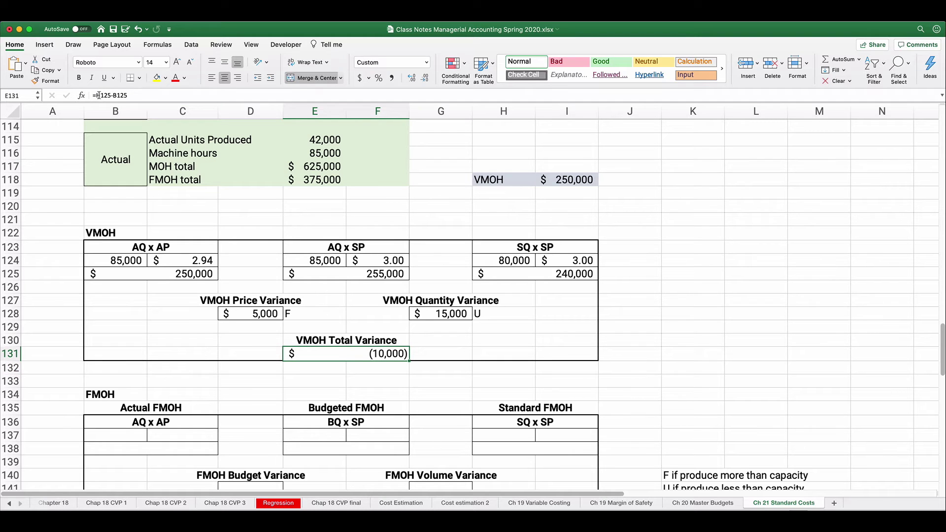
pyautogui.click(134, 95)
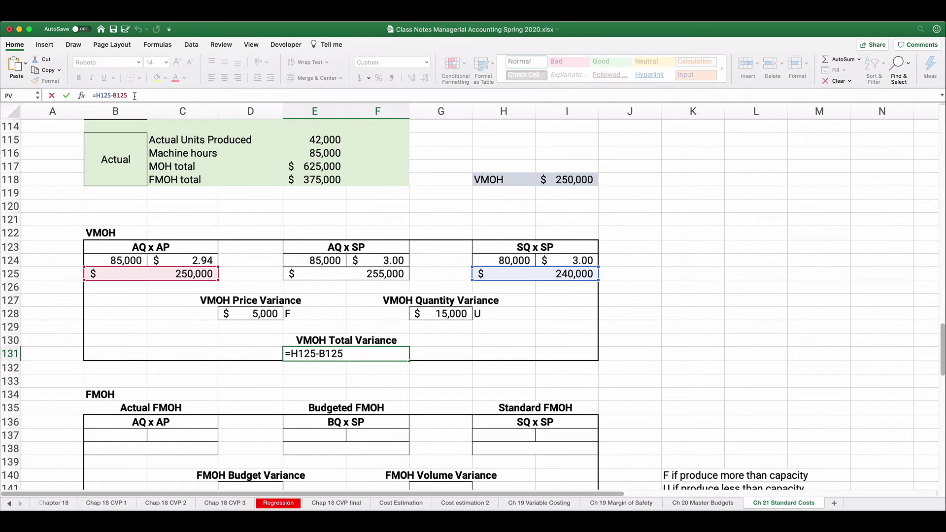
pyautogui.write('abs(')
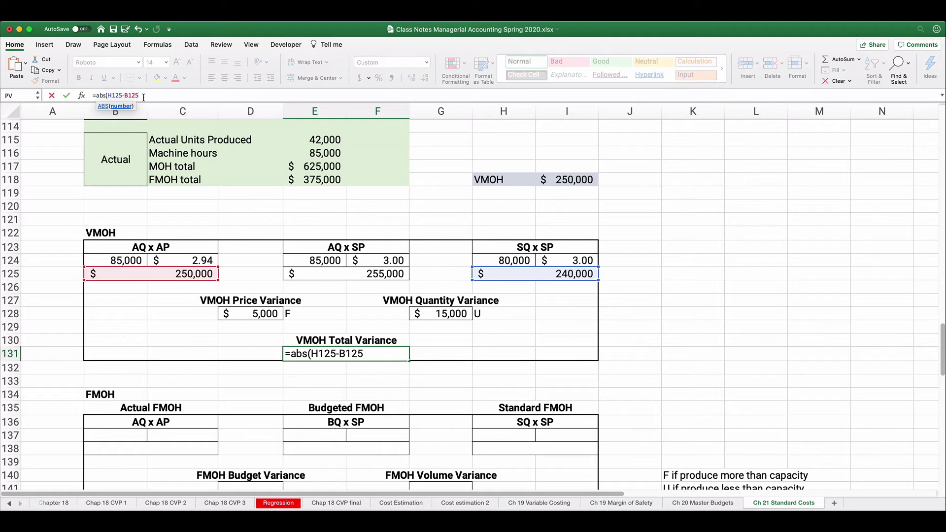
pyautogui.write(')')
pyautogui.press('Return')
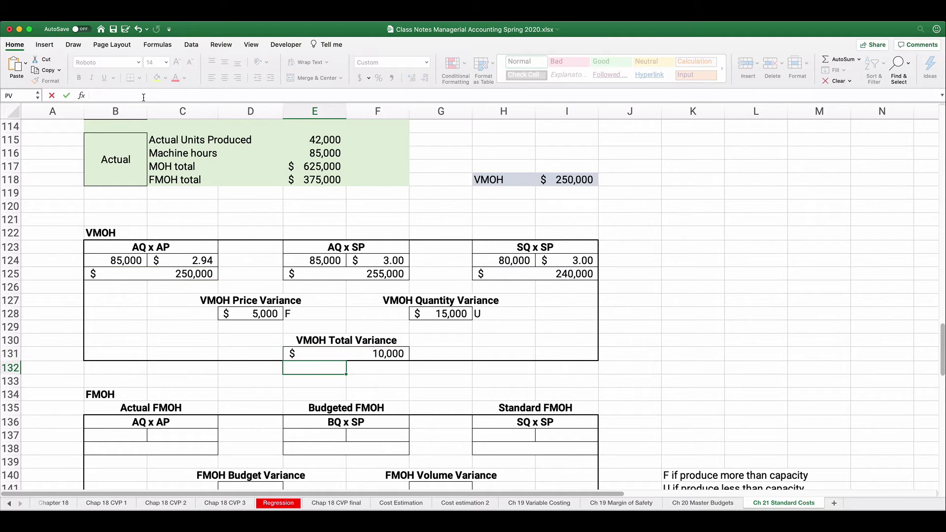
# - Mark the VMOH Total Variance U
pyautogui.click(457, 354)
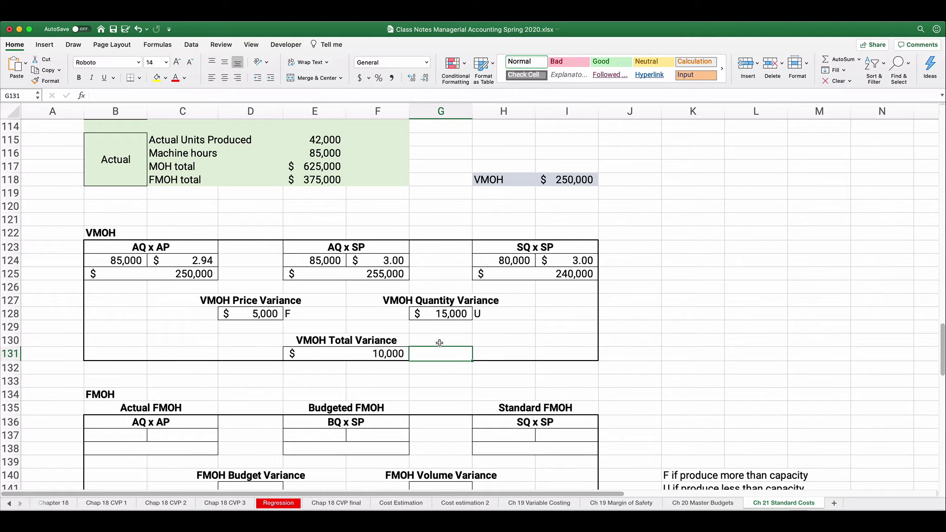
pyautogui.write('U')
pyautogui.press('Return')
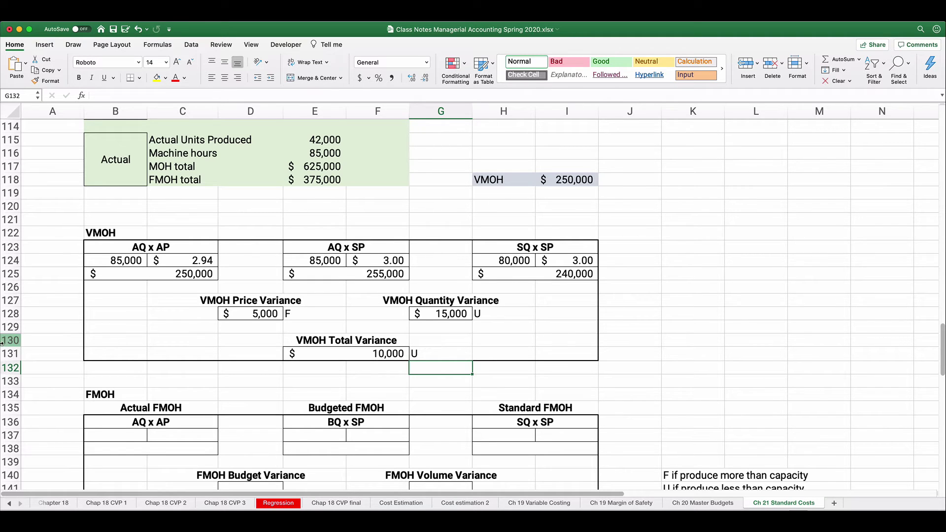
pyautogui.scroll(-2, 439, 348)
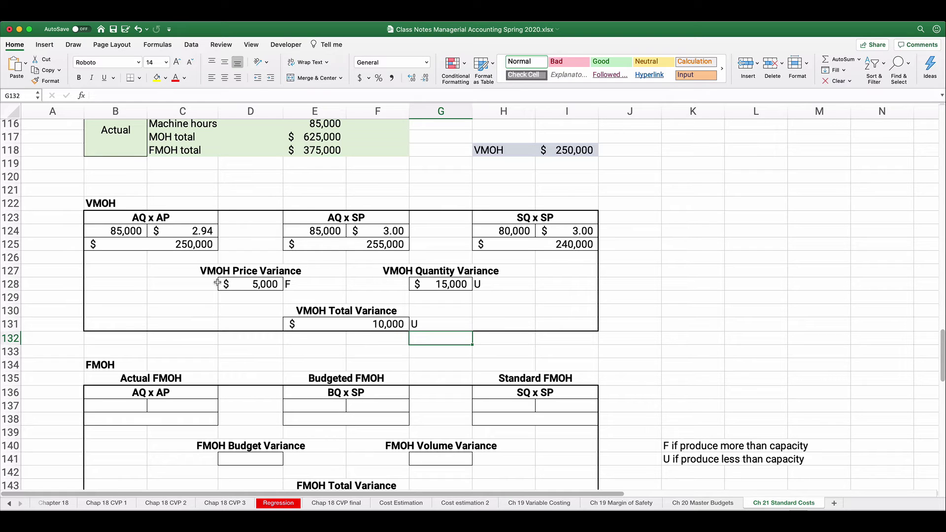
# - Enter 85,000 actual machine hours and a $375,000 actual FMOH total
pyautogui.scroll(-6, 127, 300)
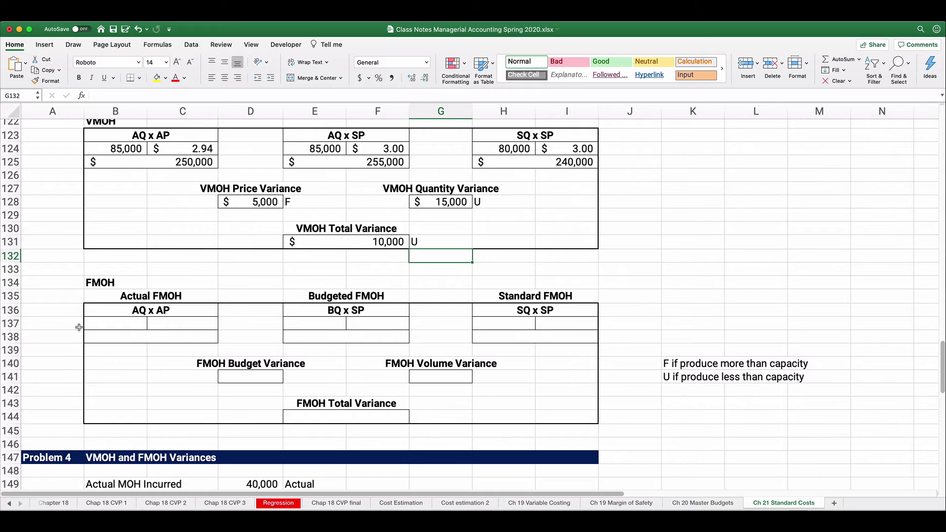
pyautogui.click(120, 326)
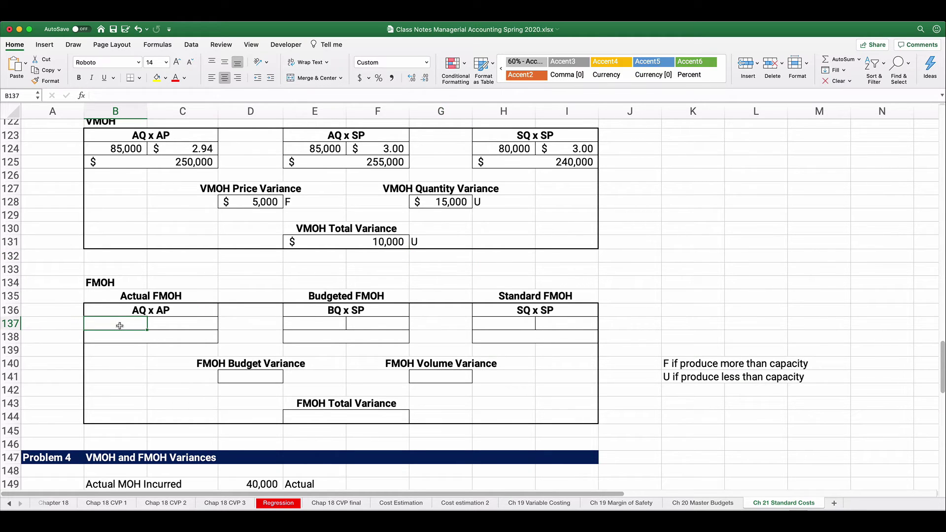
pyautogui.write('8500')
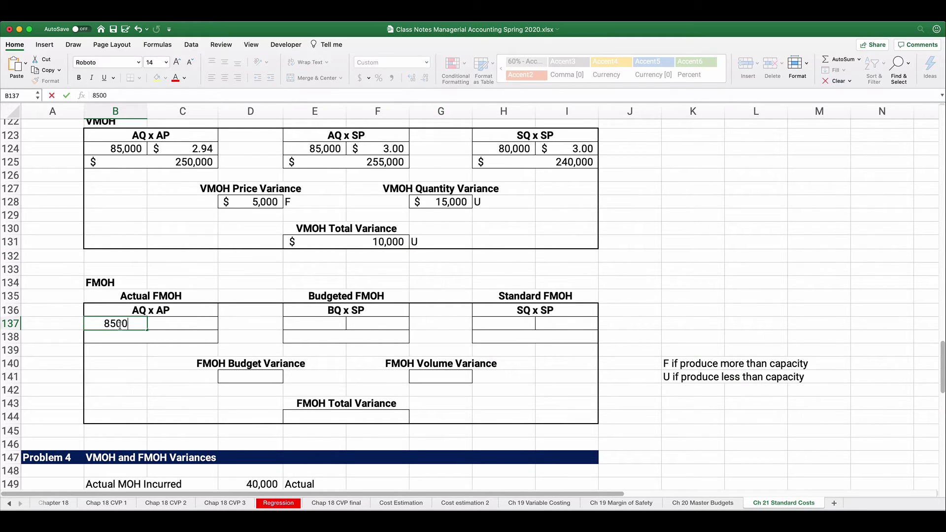
pyautogui.write('0')
pyautogui.press('Return')
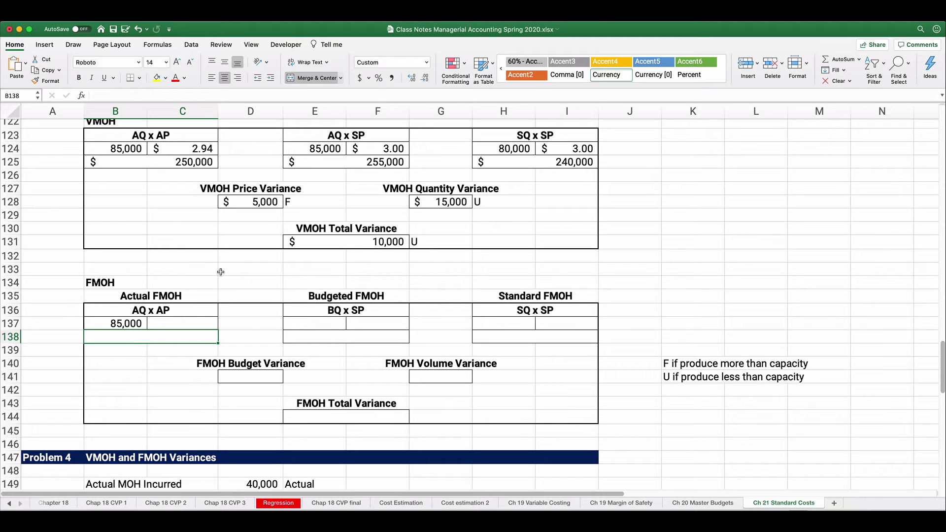
pyautogui.scroll(4, 217, 269)
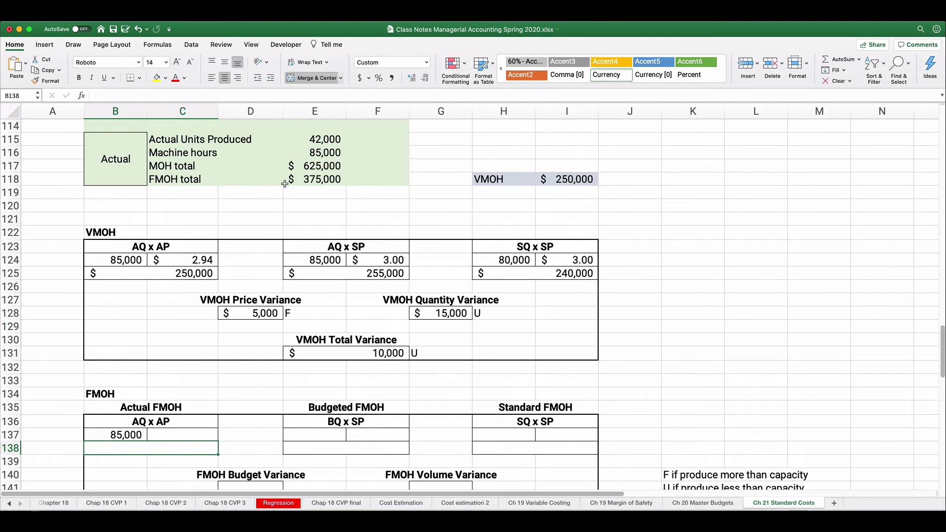
pyautogui.scroll(-2, 209, 320)
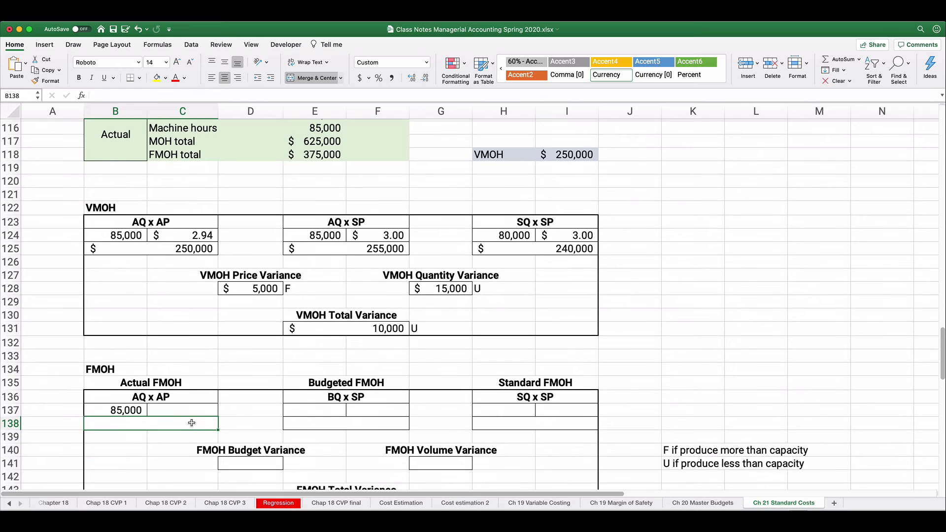
pyautogui.write('375000')
pyautogui.press('Return')
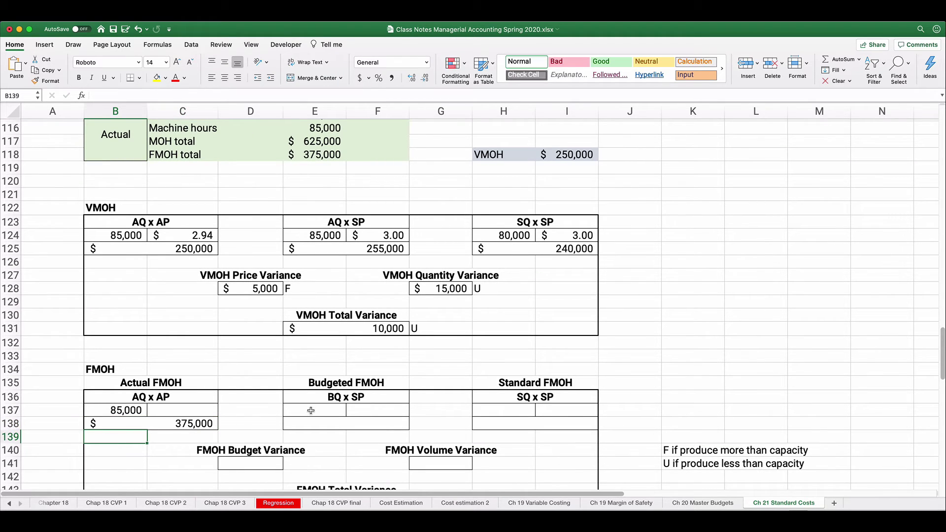
# - Enter 80,000 budgeted hours in E137 and =2*42000 (84,000) standard hours in H137
pyautogui.click(315, 411)
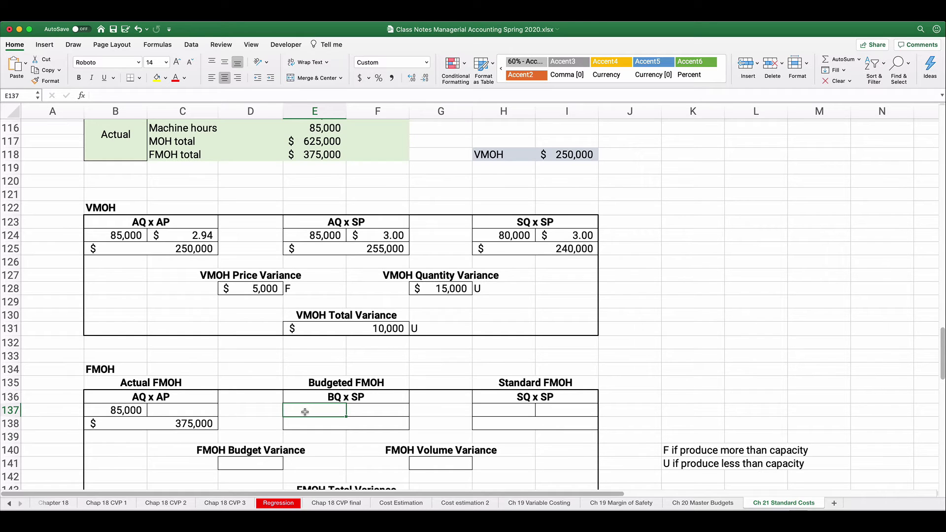
pyautogui.write('80000')
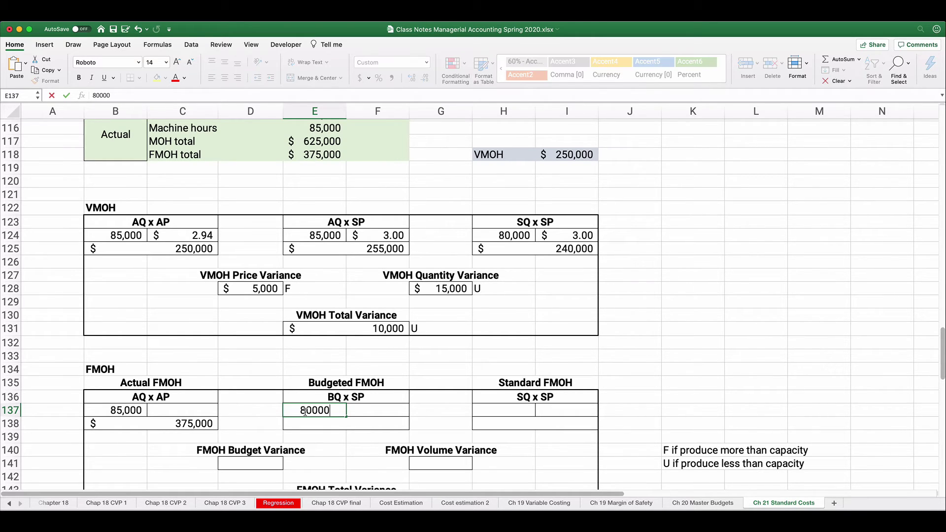
pyautogui.press('Return')
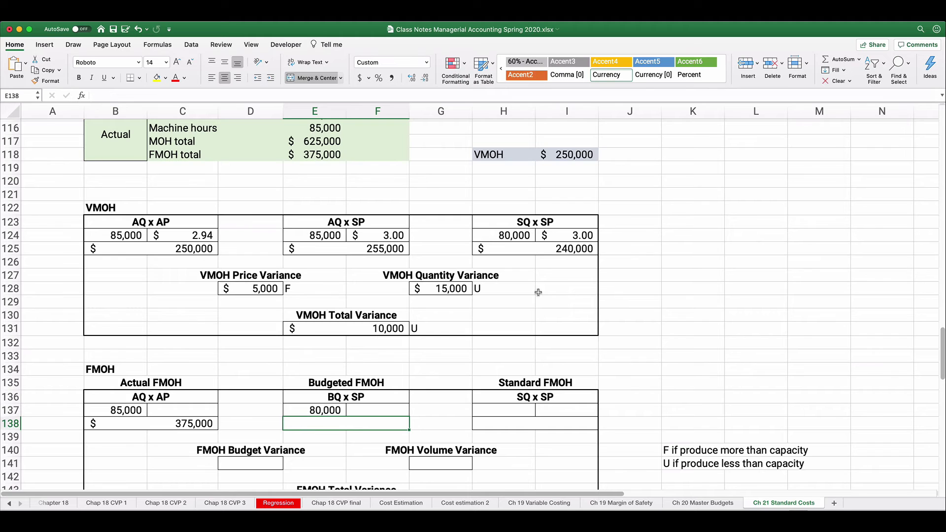
pyautogui.scroll(4, 539, 271)
pyautogui.scroll(2, 539, 271)
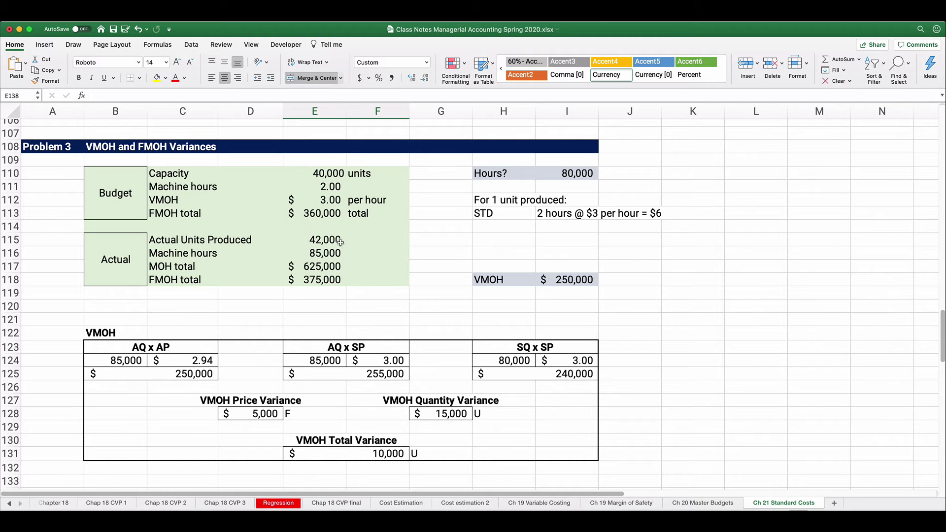
pyautogui.scroll(-6, 359, 286)
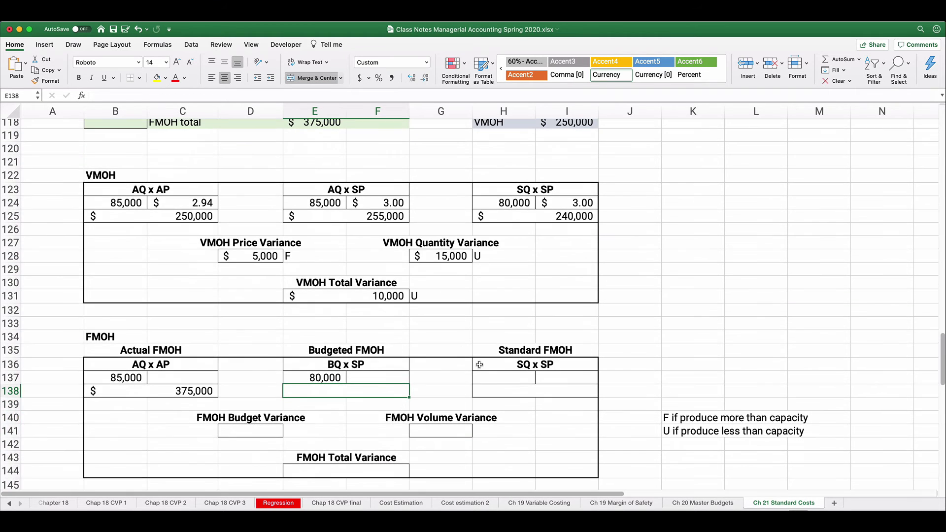
pyautogui.click(494, 376)
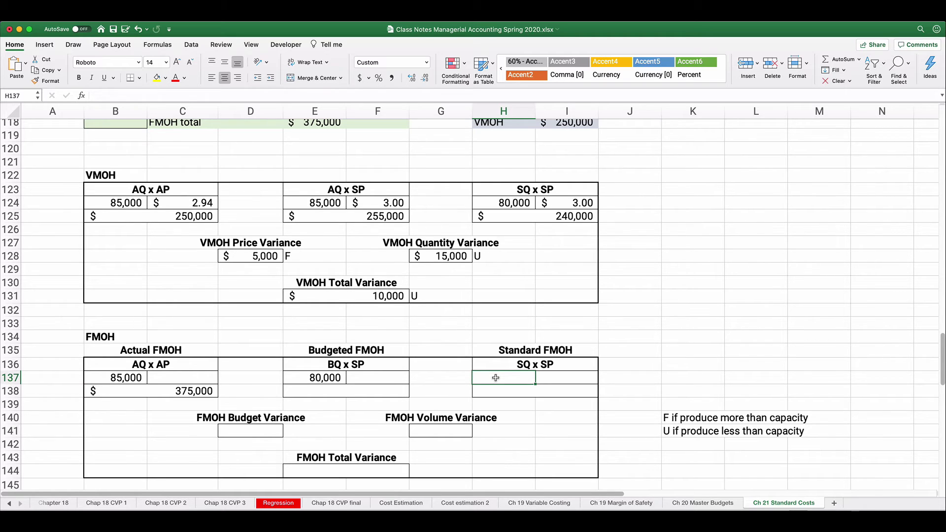
pyautogui.write('=2')
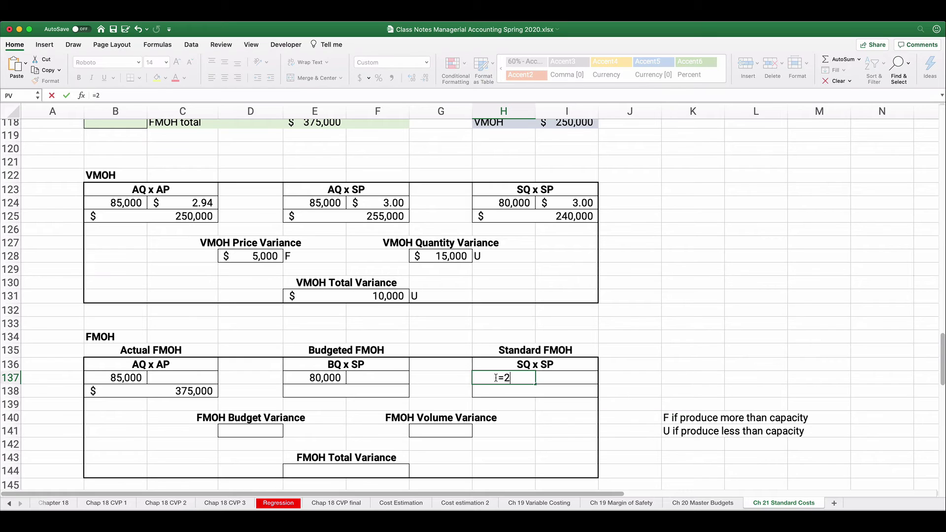
pyautogui.write('*42000')
pyautogui.press('Return')
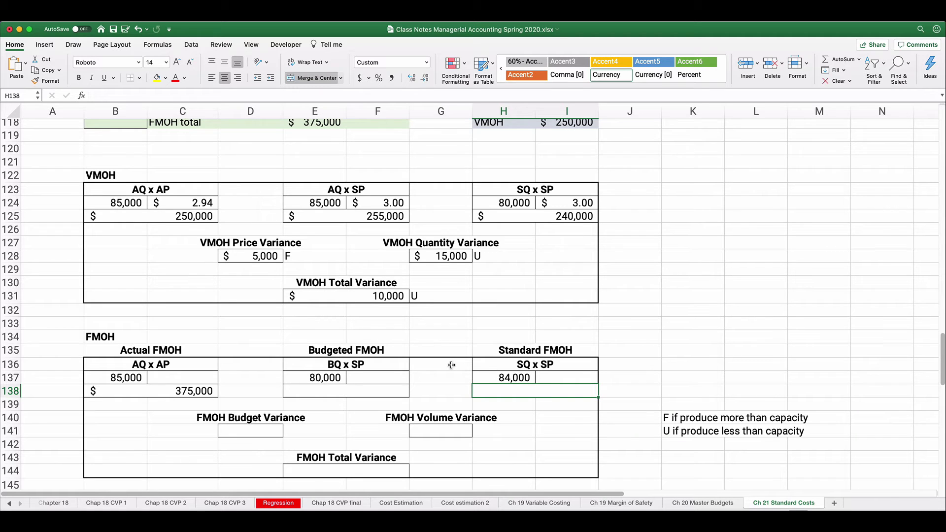
pyautogui.click(392, 375)
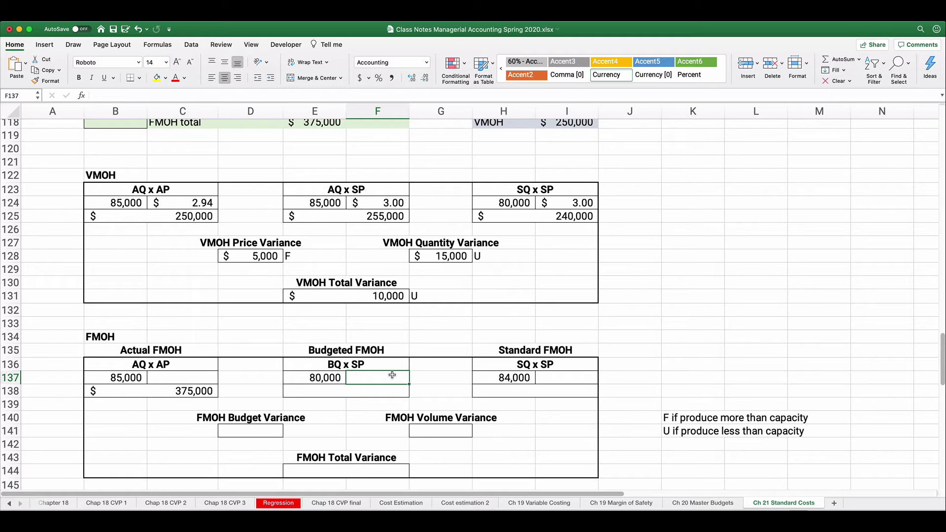
pyautogui.scroll(5, 354, 315)
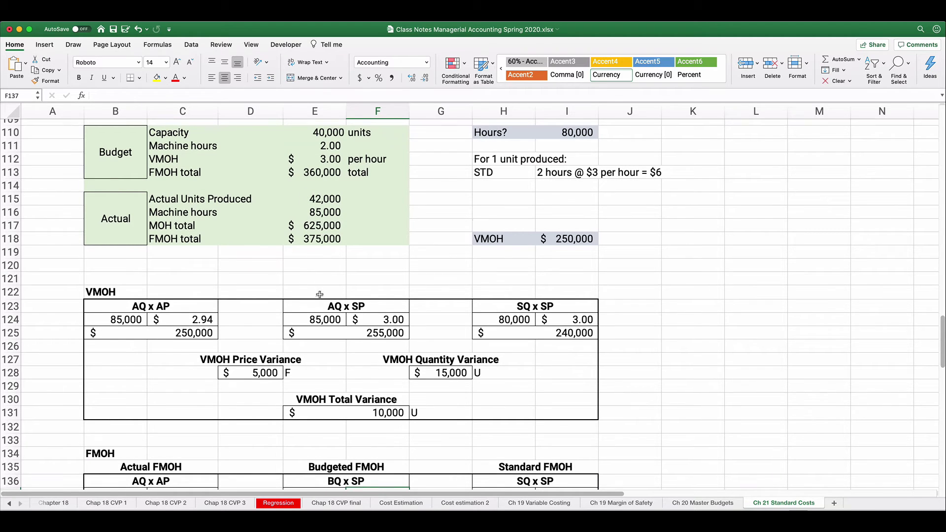
pyautogui.scroll(-3, 317, 276)
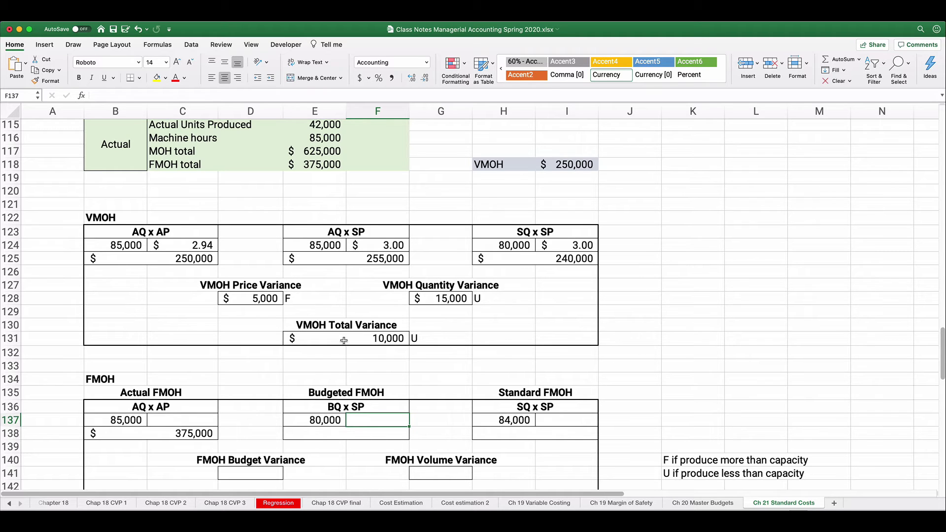
pyautogui.scroll(1, 341, 335)
pyautogui.scroll(1, 341, 335)
pyautogui.scroll(-2, 327, 376)
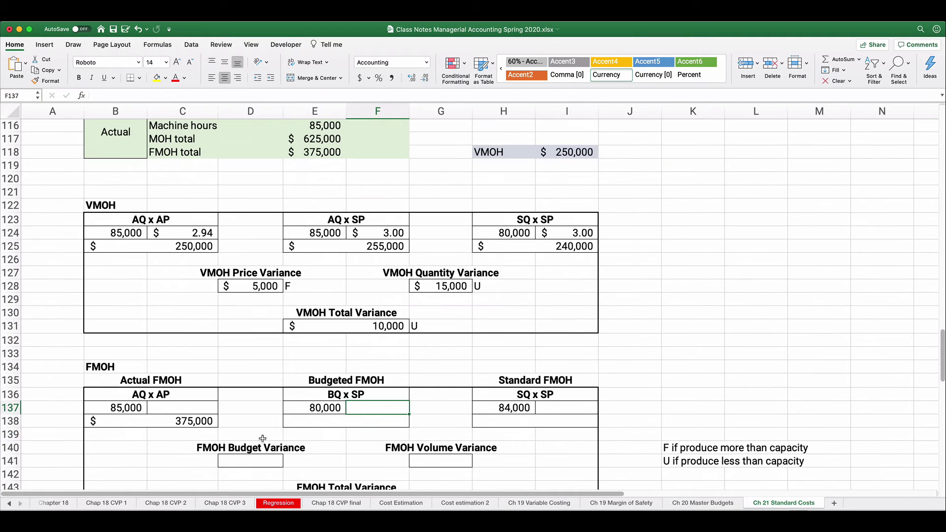
pyautogui.scroll(2, 276, 366)
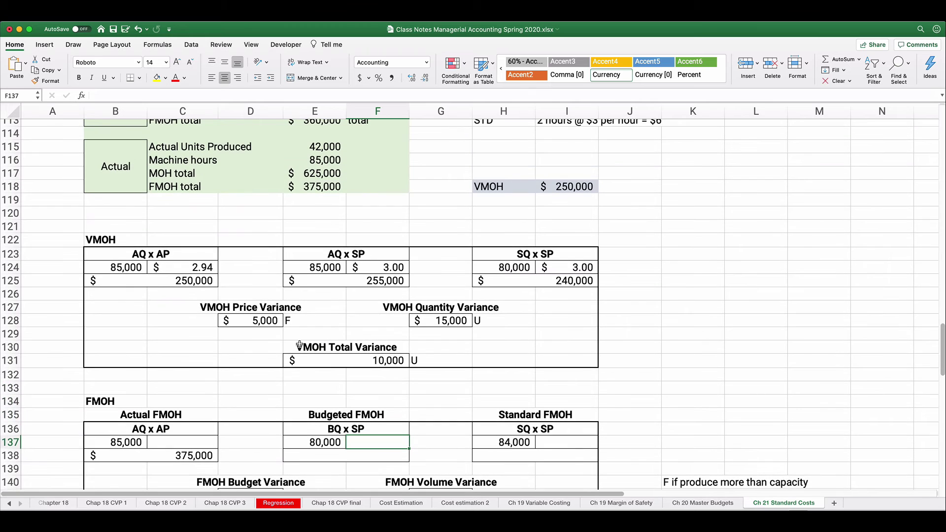
pyautogui.scroll(-2, 299, 345)
# - Enter =B138/B137 in C137 for an actual FMOH rate of $4.41
pyautogui.click(208, 414)
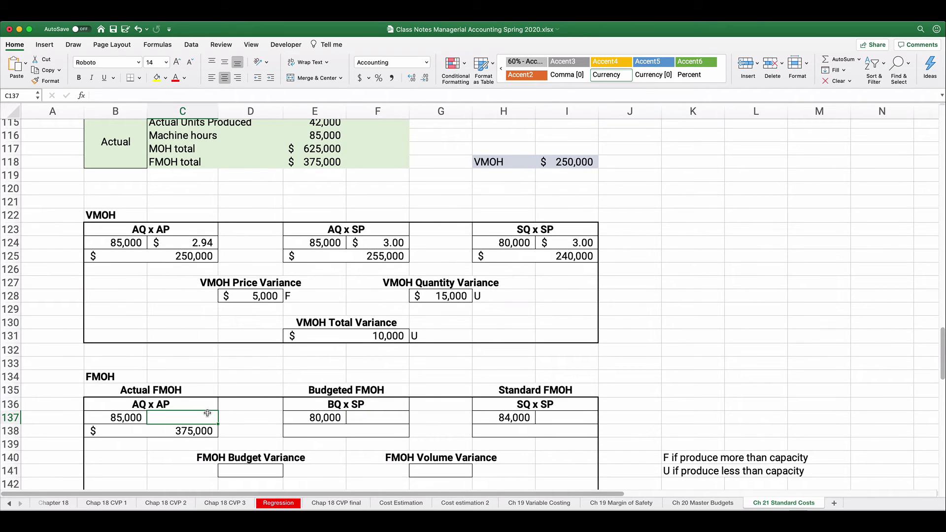
pyautogui.write('=')
pyautogui.press('Down')
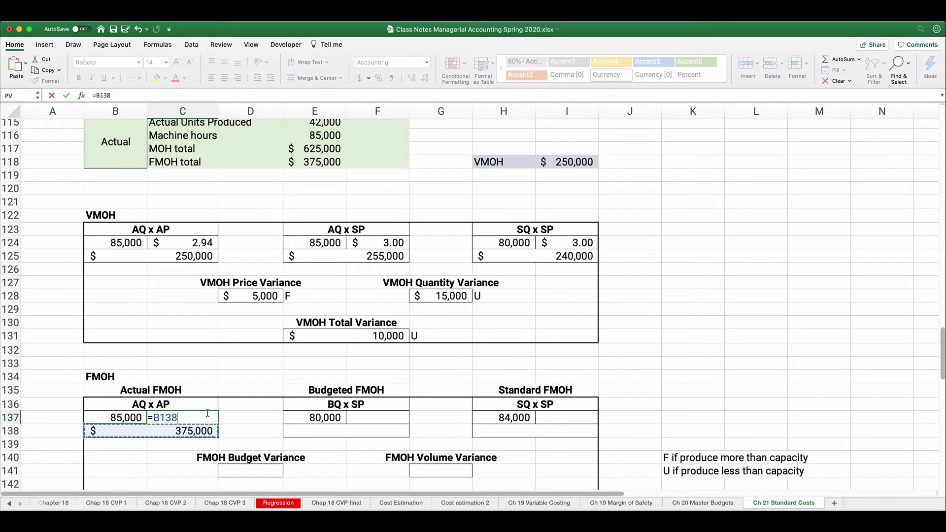
pyautogui.write('/')
pyautogui.click(125, 412)
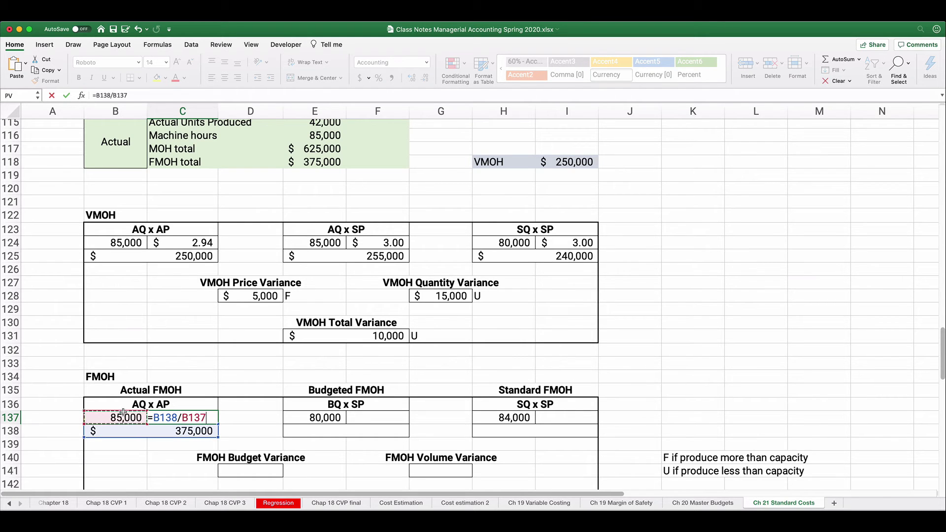
pyautogui.press('Return')
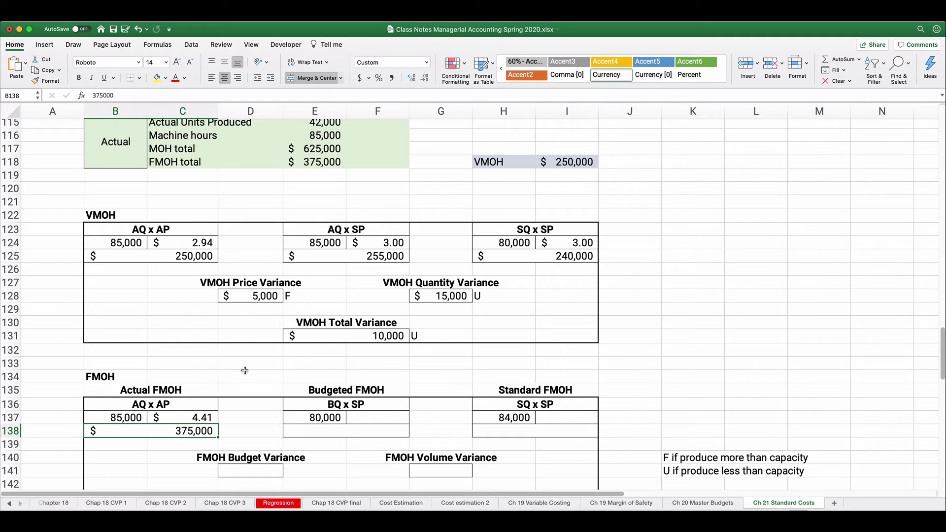
pyautogui.scroll(5, 244, 374)
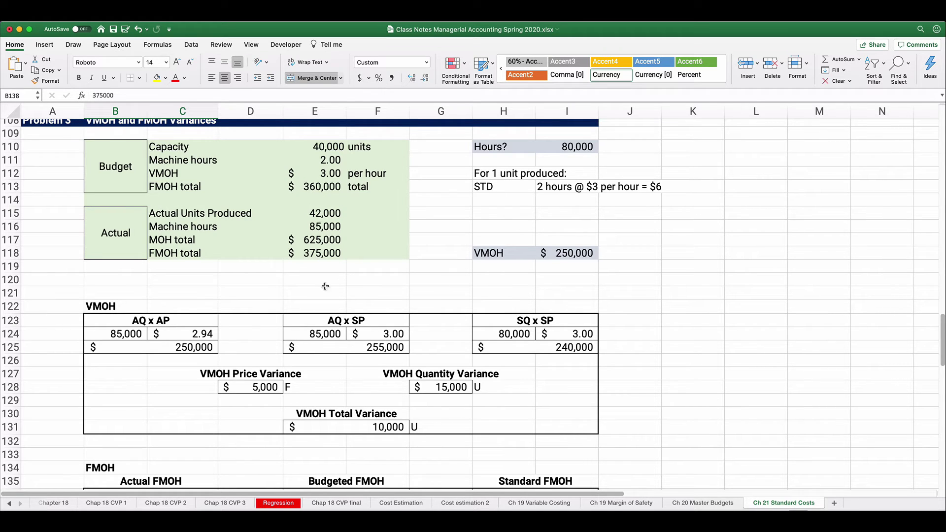
pyautogui.scroll(-2, 279, 361)
pyautogui.scroll(-2, 279, 361)
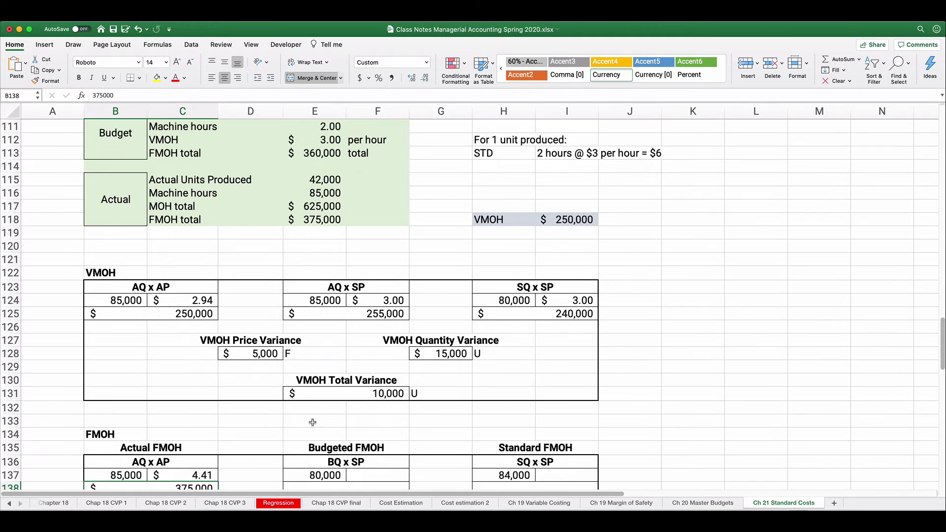
pyautogui.scroll(-1, 303, 454)
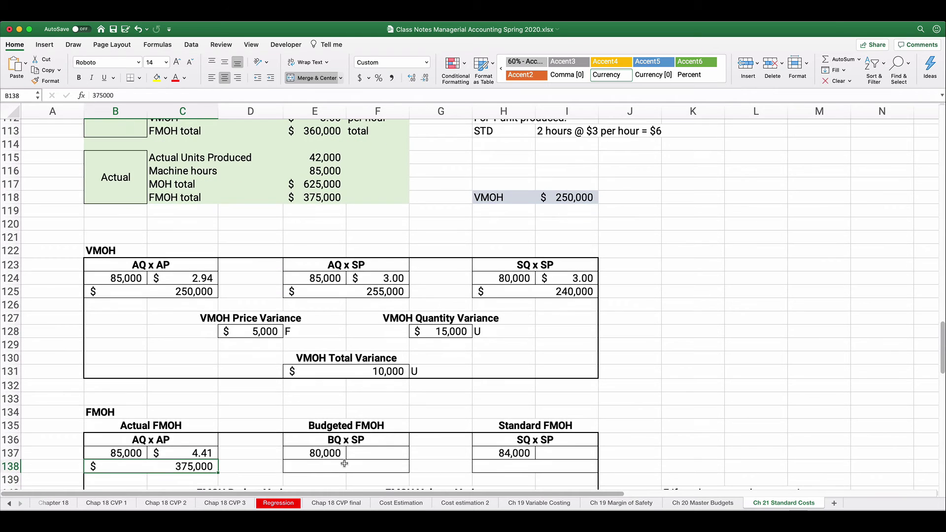
pyautogui.click(347, 464)
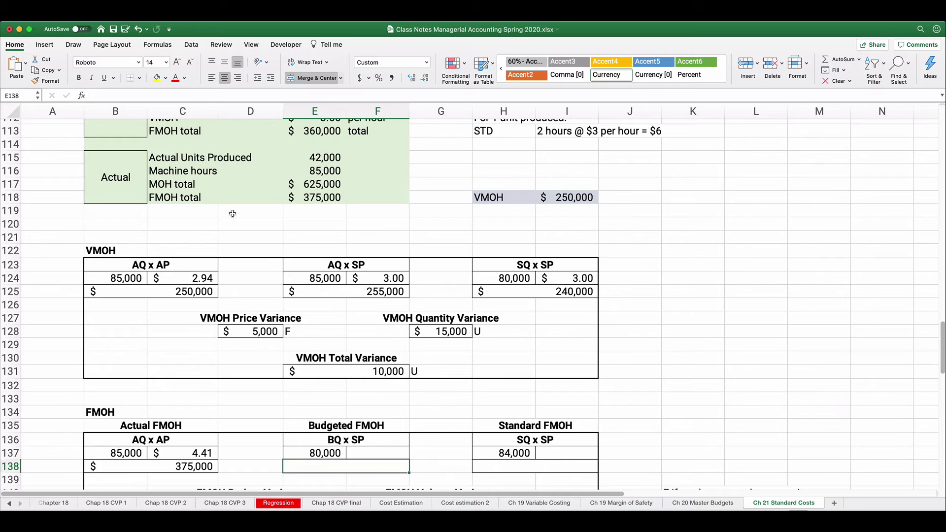
pyautogui.scroll(2, 232, 214)
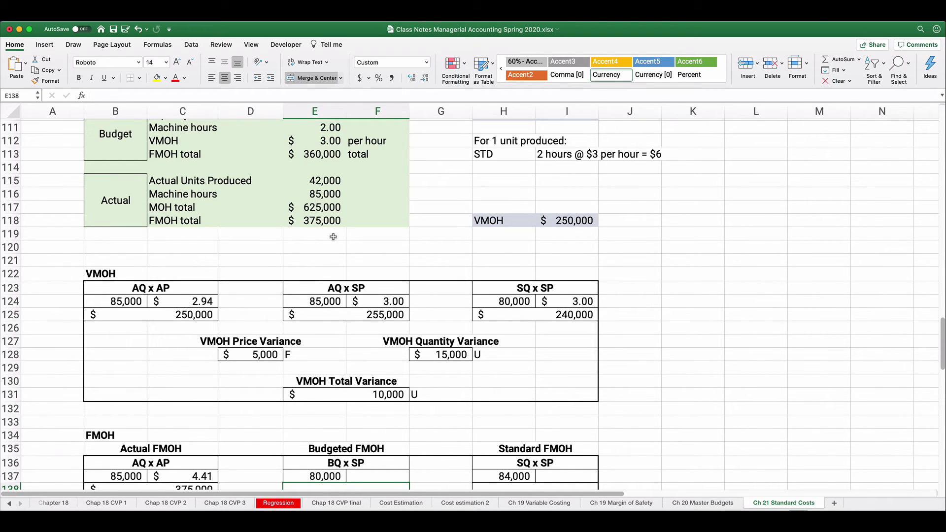
pyautogui.scroll(-2, 350, 283)
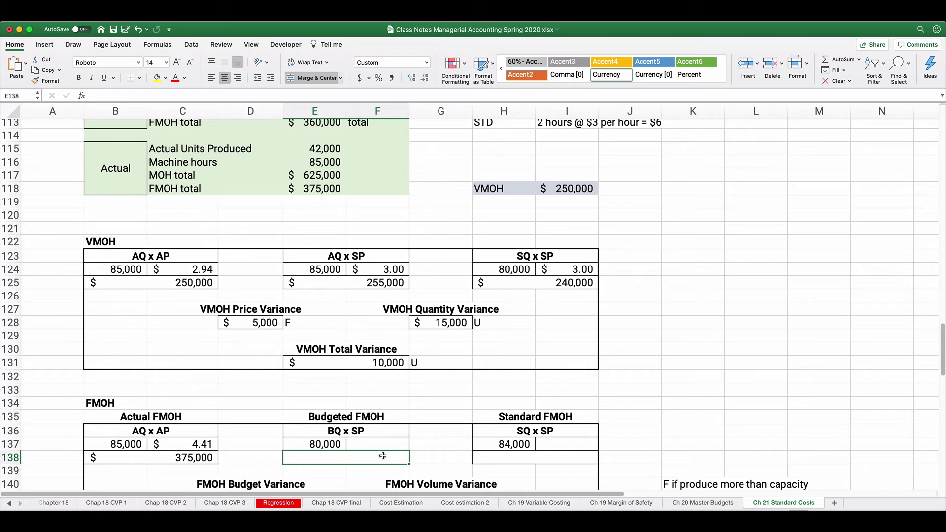
# - Set the budgeted FMOH total to $360,000 and its rate to =E138/E137 ($4.50)
pyautogui.write('36000')
pyautogui.press('Return')
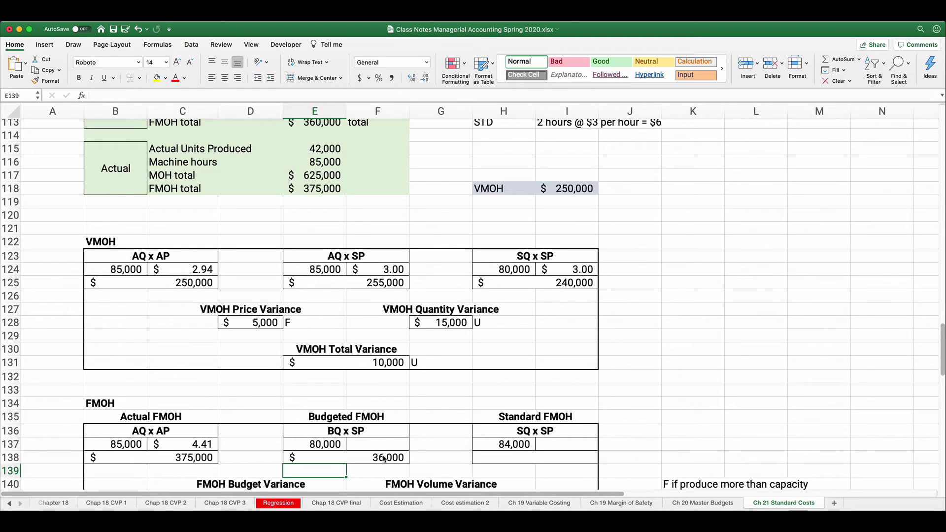
pyautogui.click(386, 456)
pyautogui.write('360000')
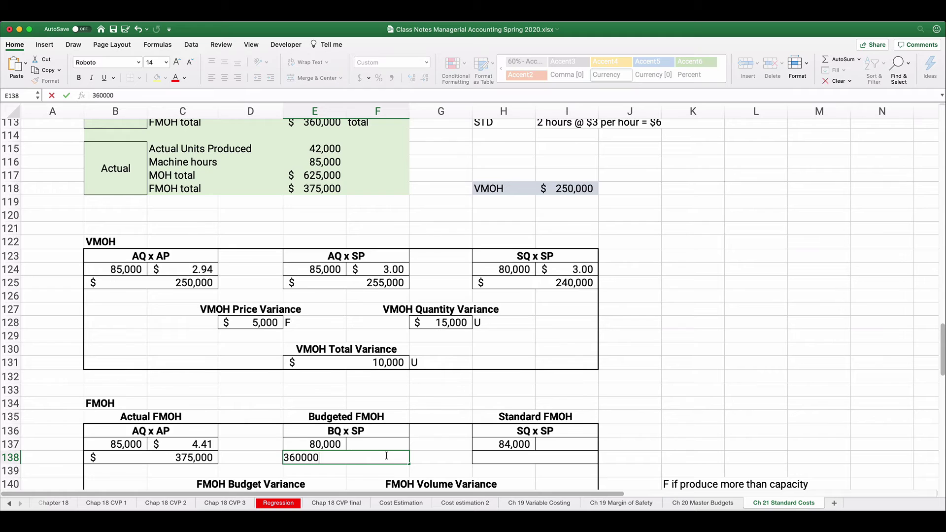
pyautogui.press('Return')
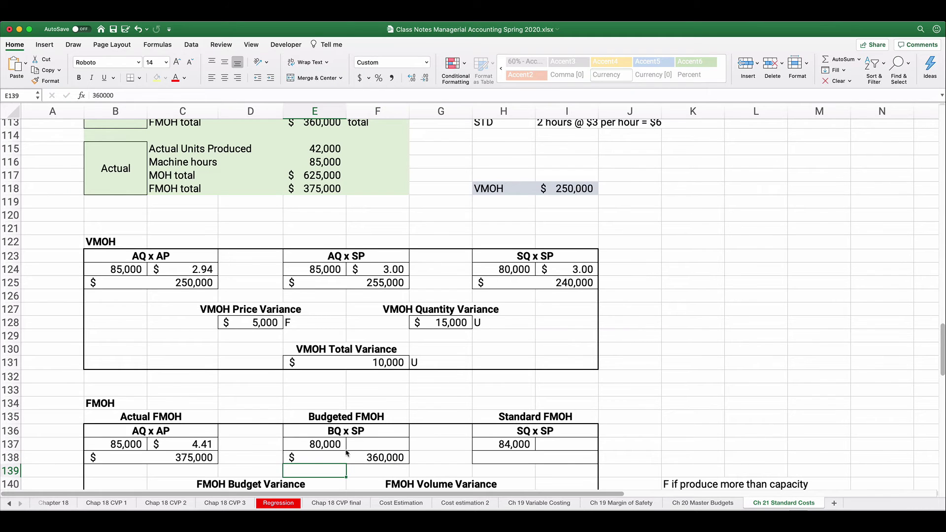
pyautogui.click(357, 443)
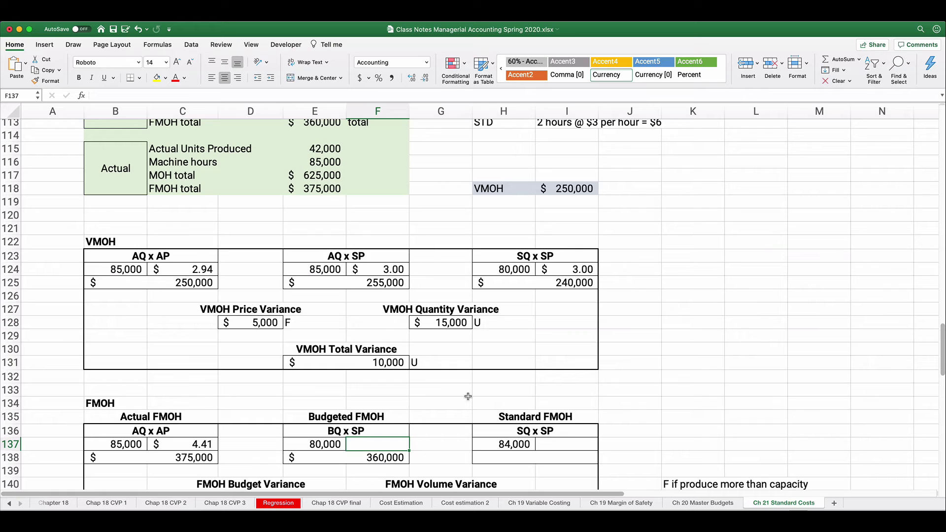
pyautogui.write('=')
pyautogui.press('Left')
pyautogui.press('Down')
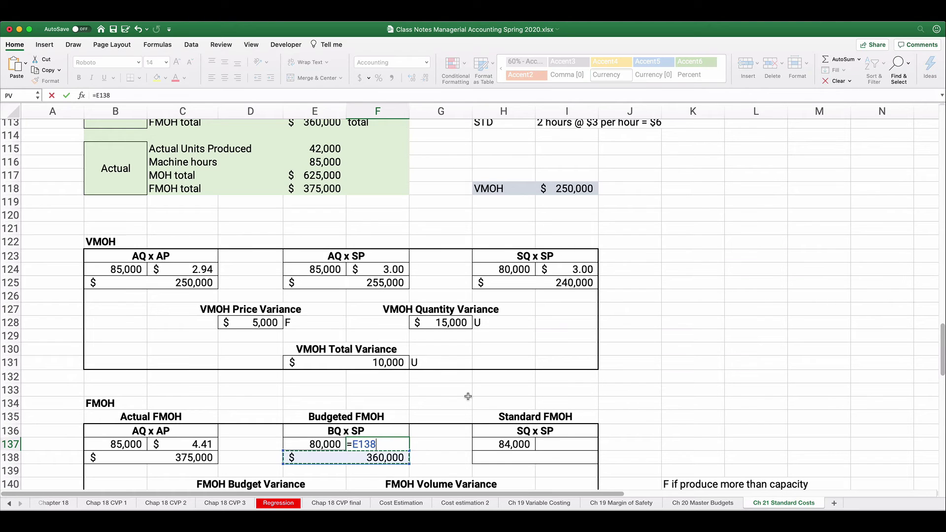
pyautogui.write('/')
pyautogui.click(333, 445)
pyautogui.press('Return')
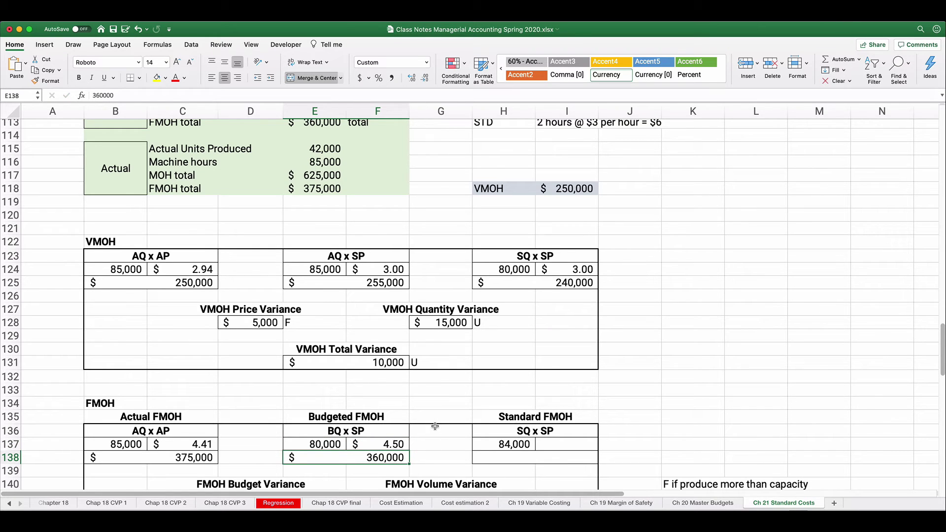
# - Enter a 4.50 standard rate and =H137*I137 for a $378,000 standard FMOH total
pyautogui.doubleClick(560, 445)
pyautogui.press('Escape')
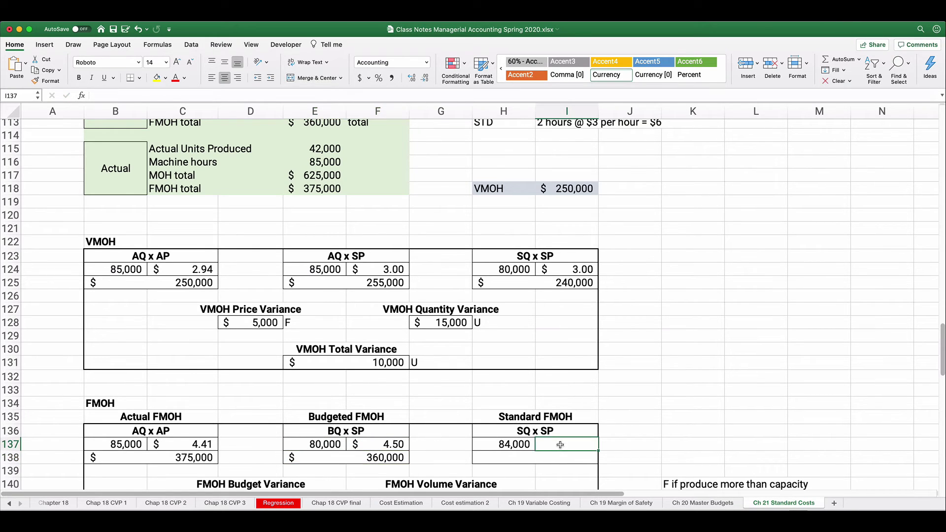
pyautogui.write('4.50')
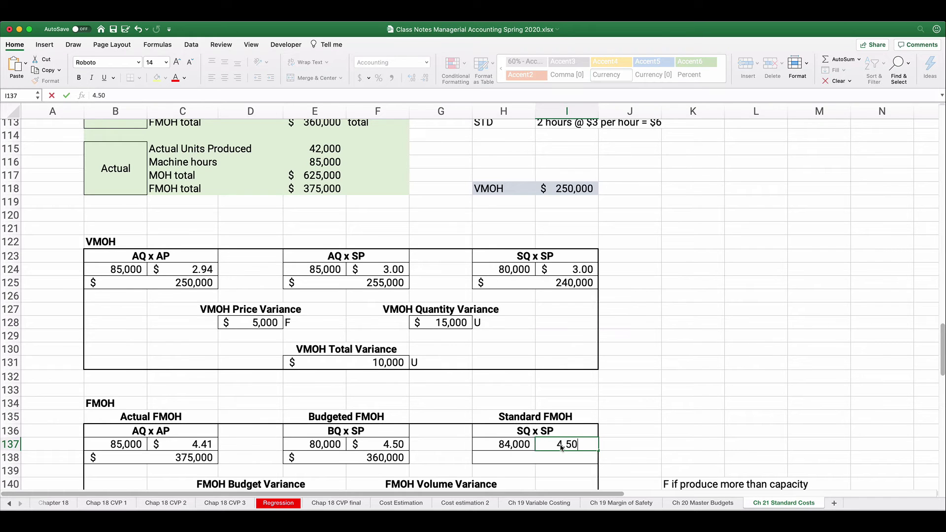
pyautogui.press('Return')
pyautogui.write('=')
pyautogui.click(522, 443)
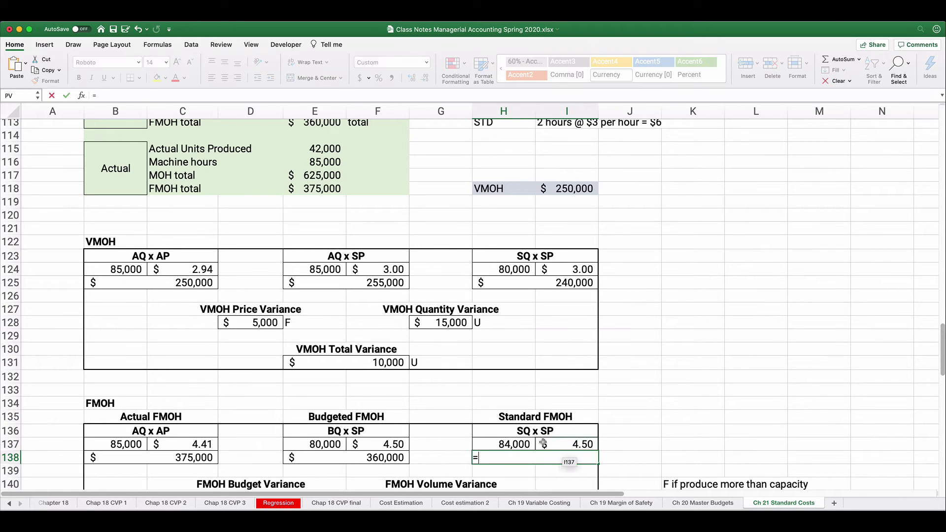
pyautogui.click(522, 444)
pyautogui.write('*')
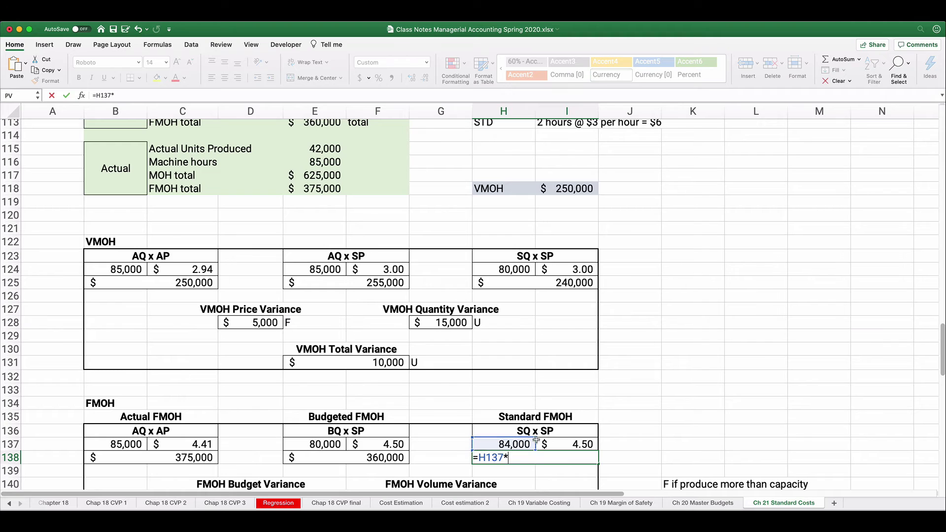
pyautogui.click(570, 443)
pyautogui.press('Return')
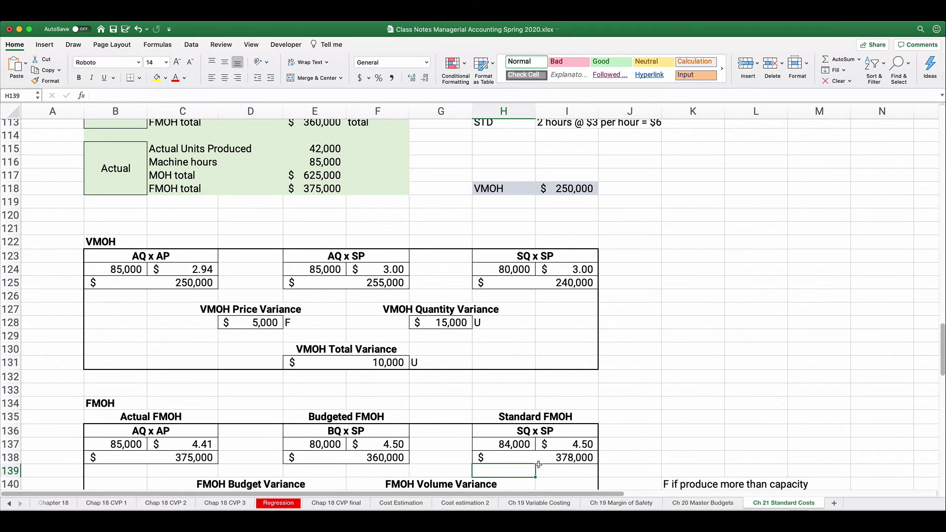
pyautogui.scroll(-1, 365, 462)
pyautogui.scroll(-4, 365, 462)
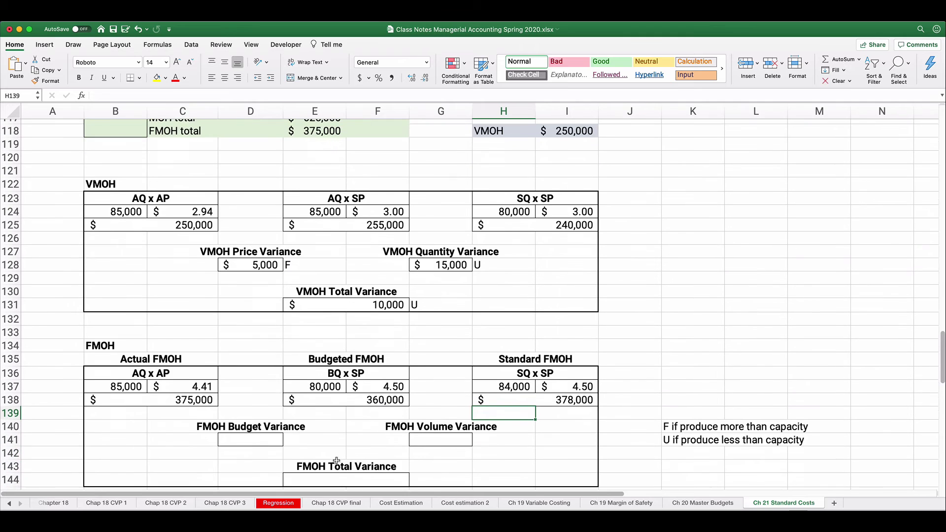
# - Enter =ABS(E138-B138) in D141 so the FMOH Budget Variance shows $15,000
pyautogui.doubleClick(248, 434)
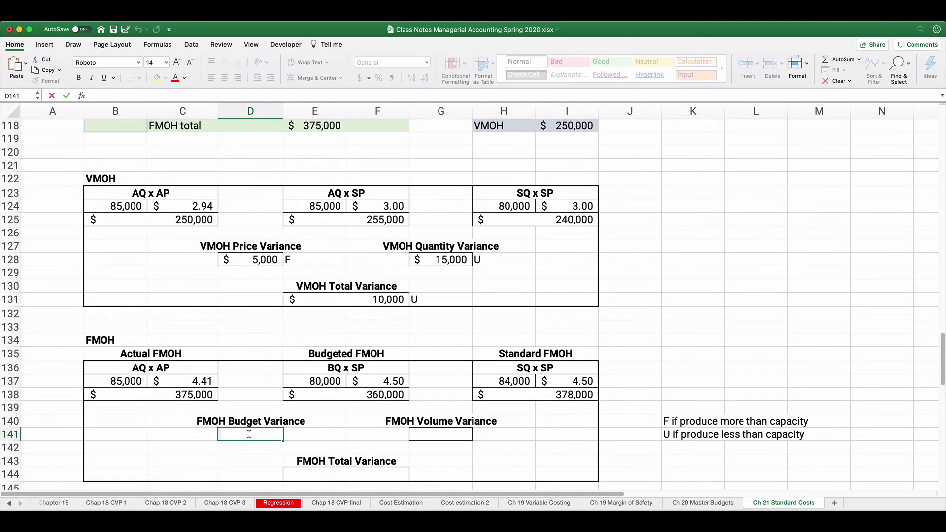
pyautogui.write('=')
pyautogui.click(389, 394)
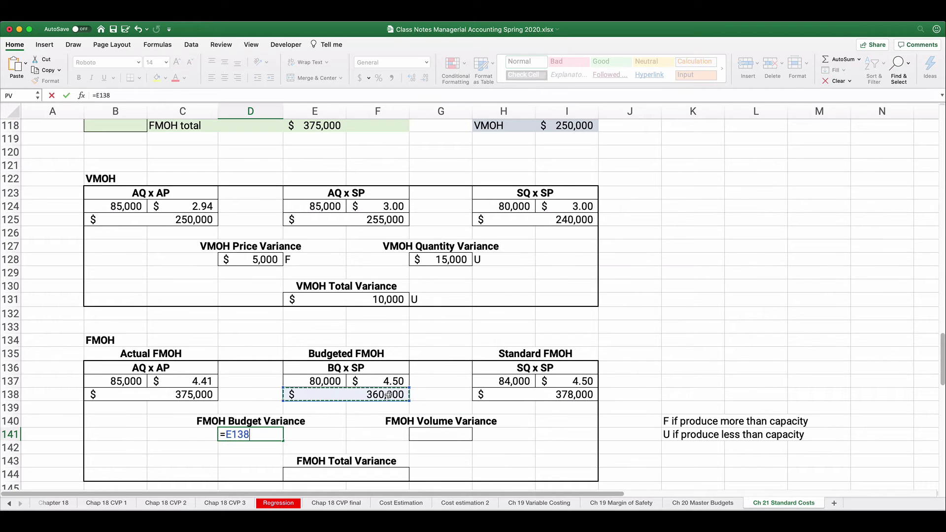
pyautogui.write('-')
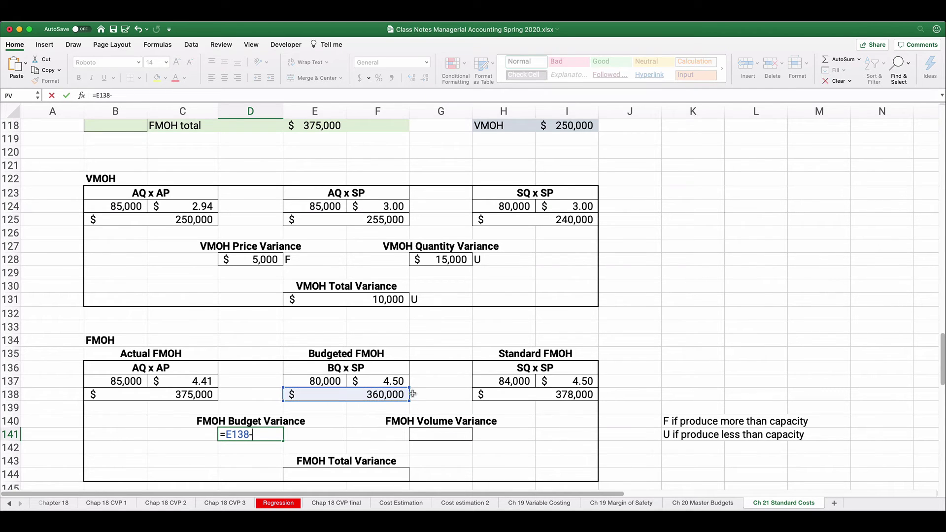
pyautogui.click(201, 394)
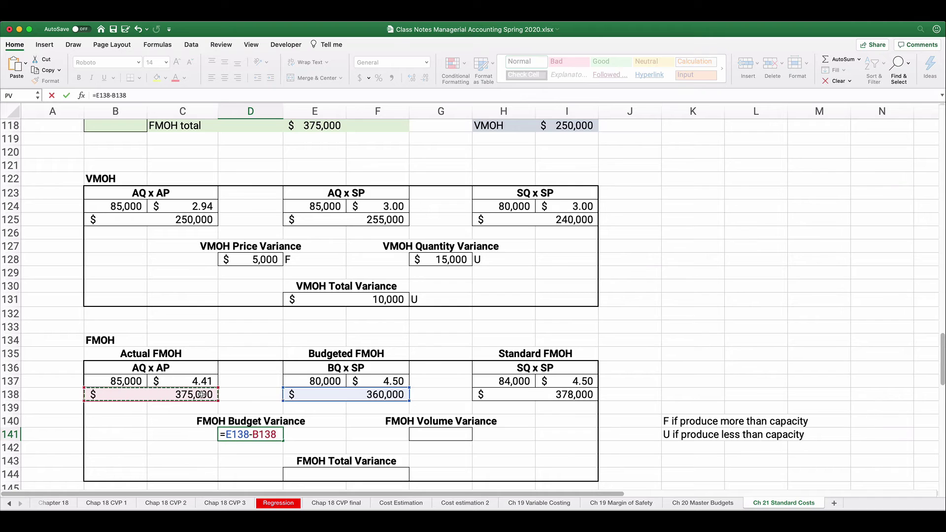
pyautogui.press('Return')
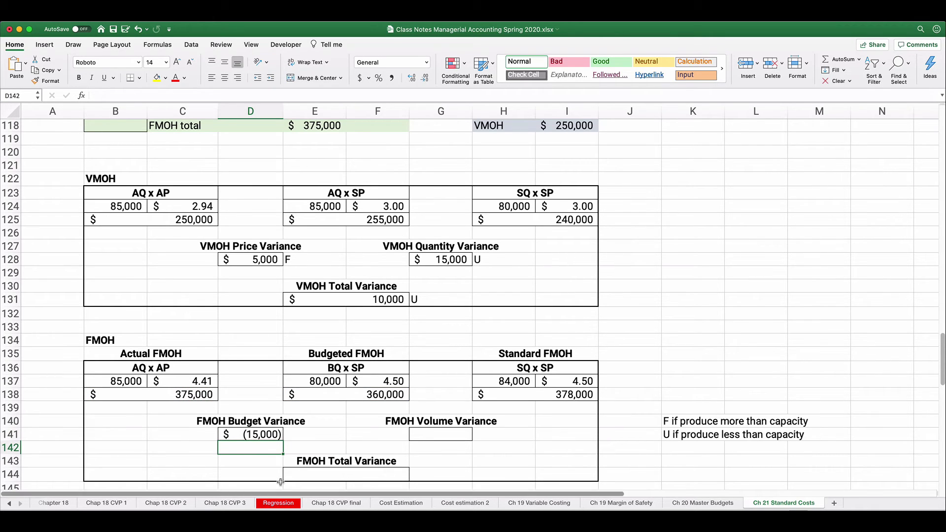
pyautogui.click(259, 434)
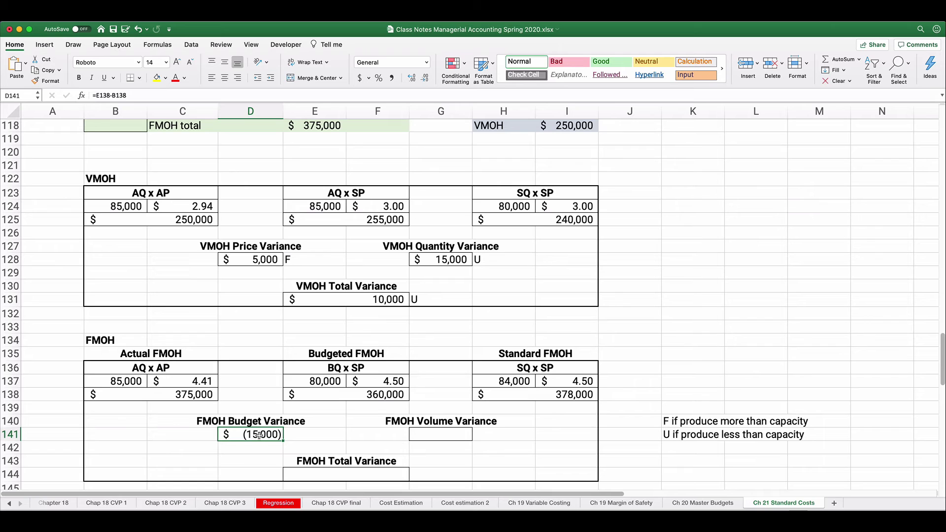
pyautogui.click(97, 95)
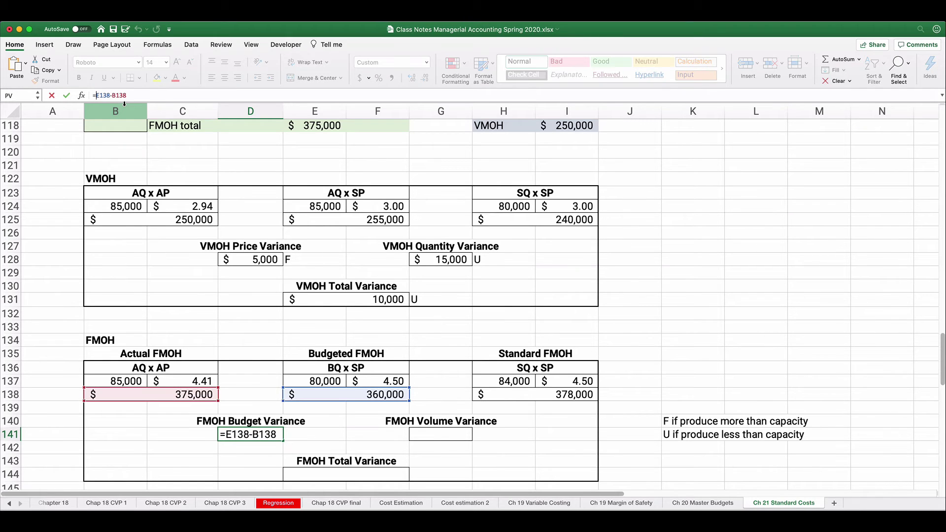
pyautogui.write('abs')
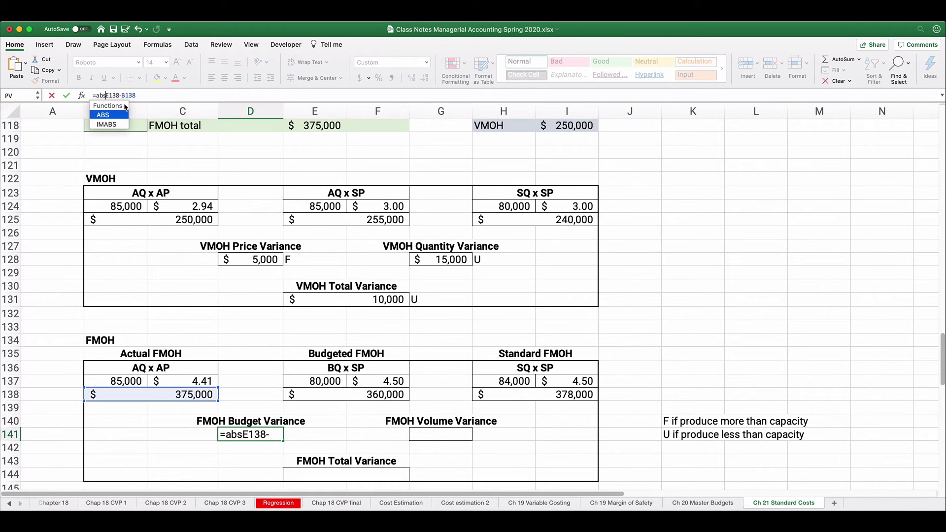
pyautogui.write('(')
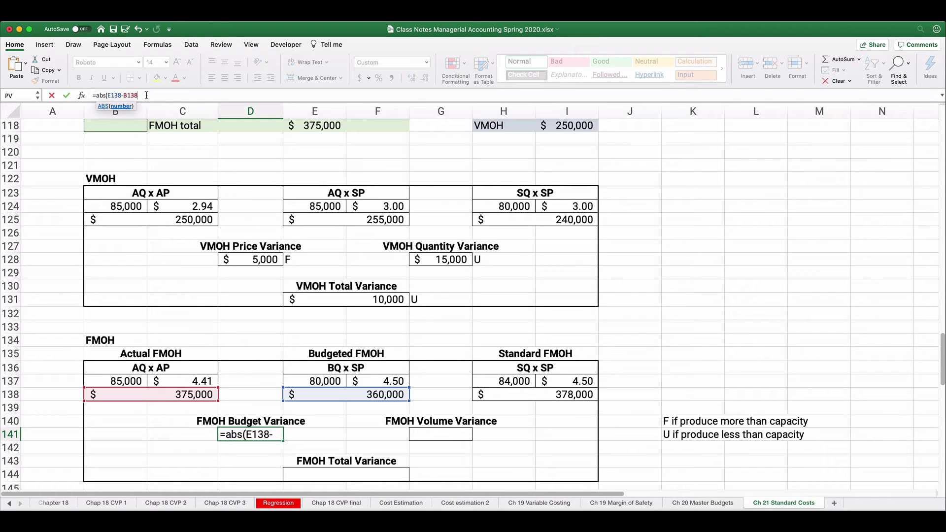
pyautogui.write(')')
pyautogui.press('Return')
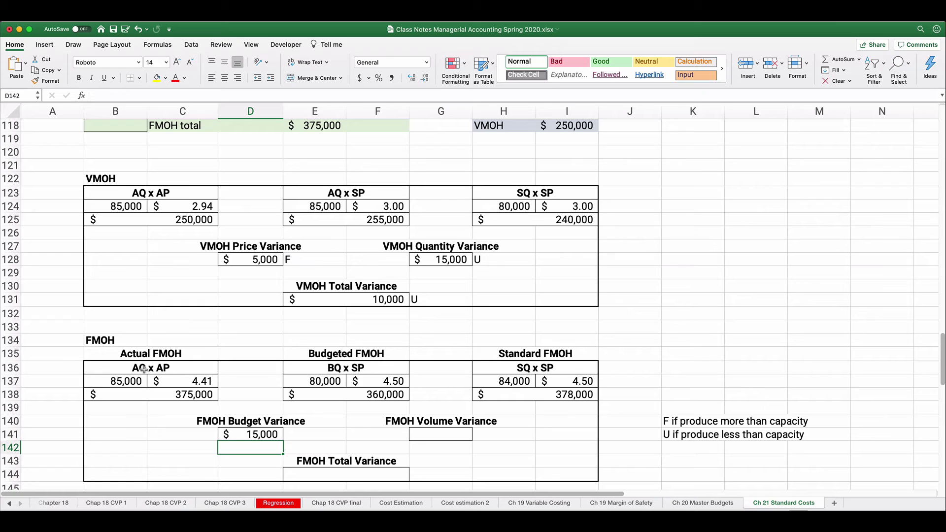
pyautogui.click(252, 432)
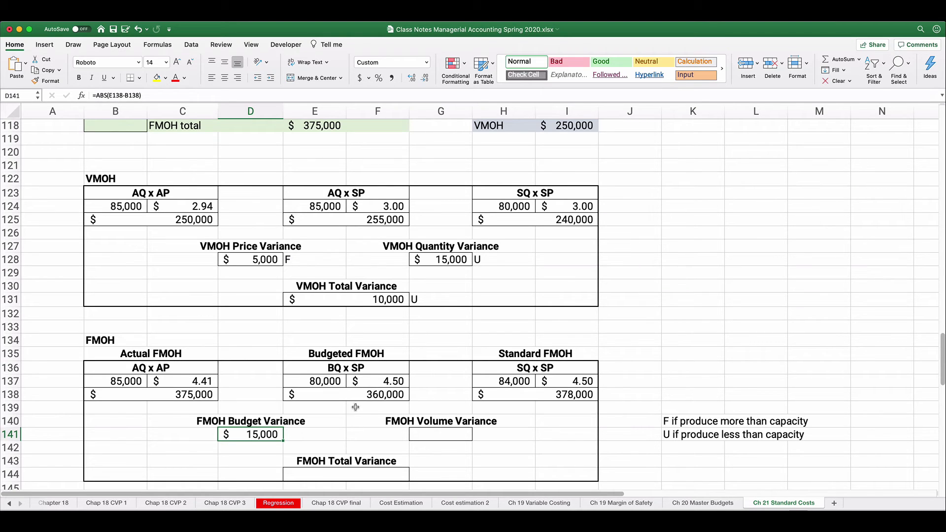
# - Mark the FMOH Budget Variance U
pyautogui.click(299, 436)
pyautogui.write('U')
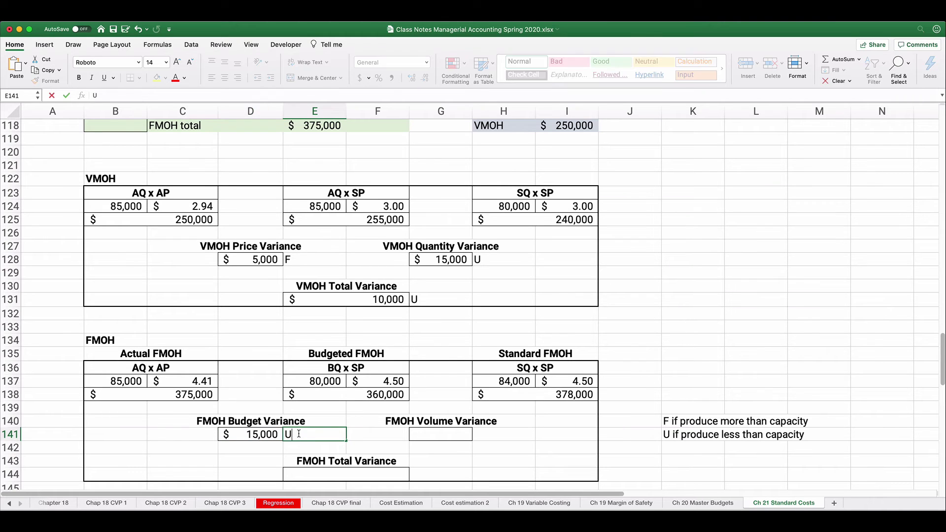
pyautogui.press('Return')
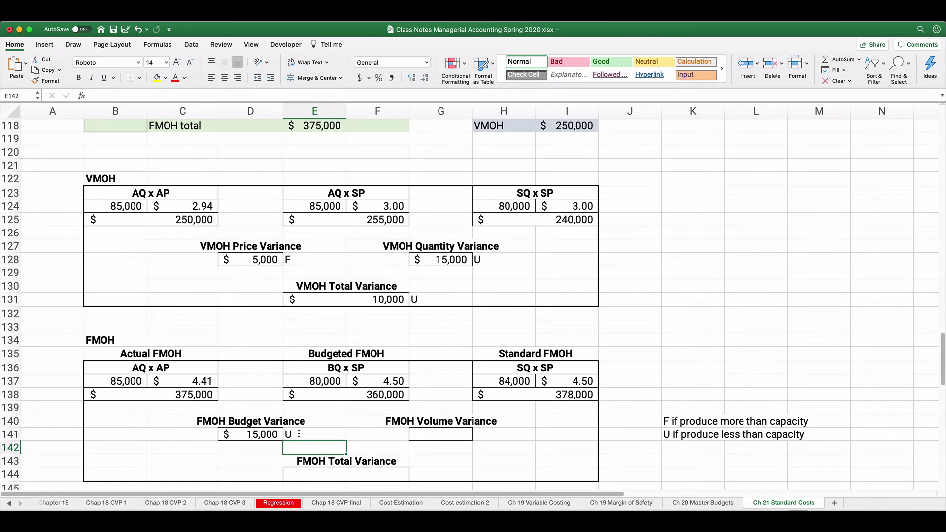
# - Copy the budget variance formula into the FMOH Volume Variance, giving $18,000
pyautogui.click(241, 436)
pyautogui.hotkey('ctrl', 'c')
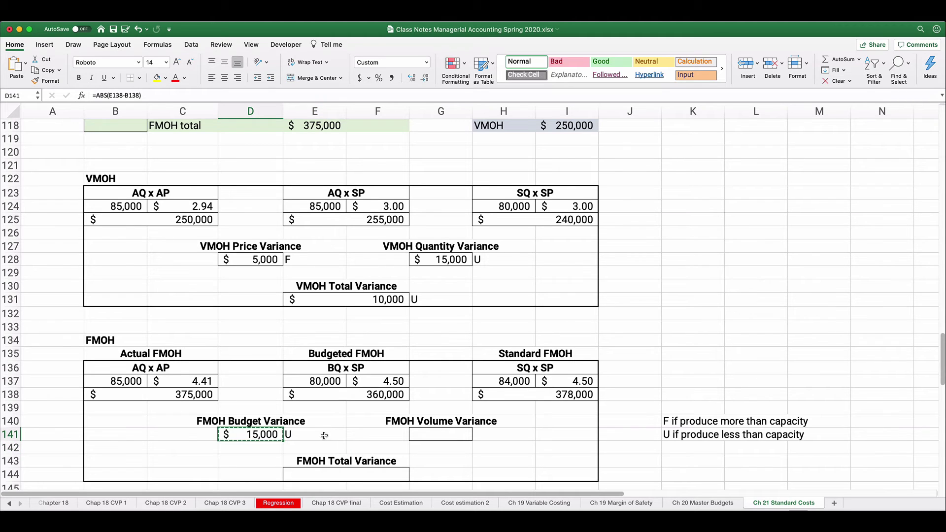
pyautogui.click(420, 435)
pyautogui.hotkey('ctrl', 'v')
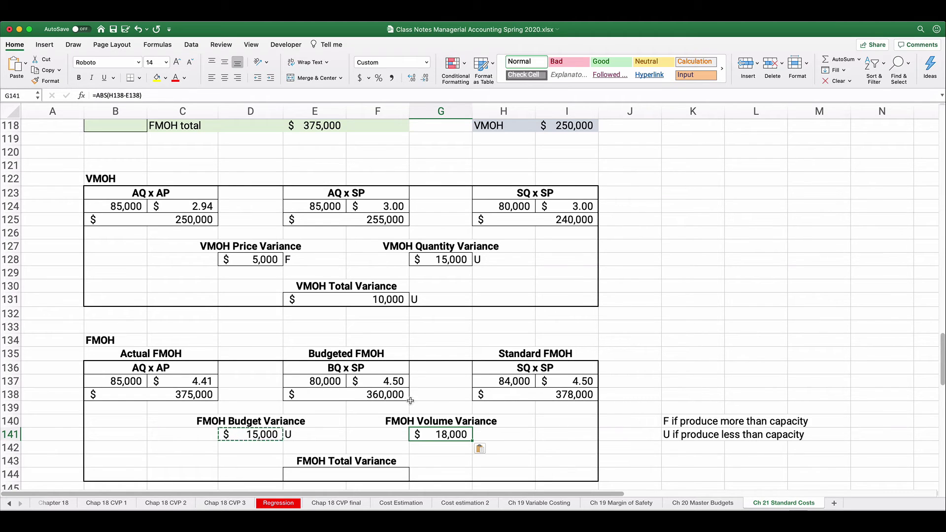
pyautogui.click(515, 430)
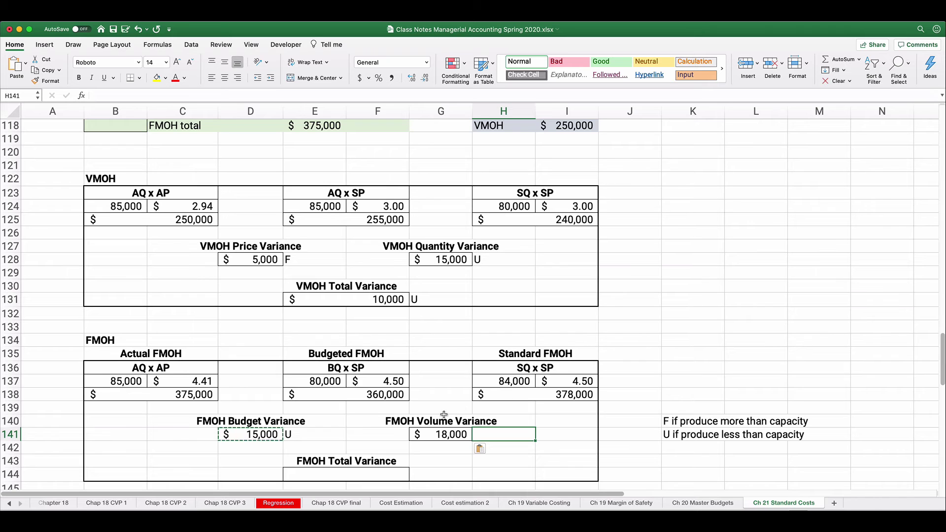
# - Mark the FMOH volume variance as F (favourable)
pyautogui.scroll(6, 337, 373)
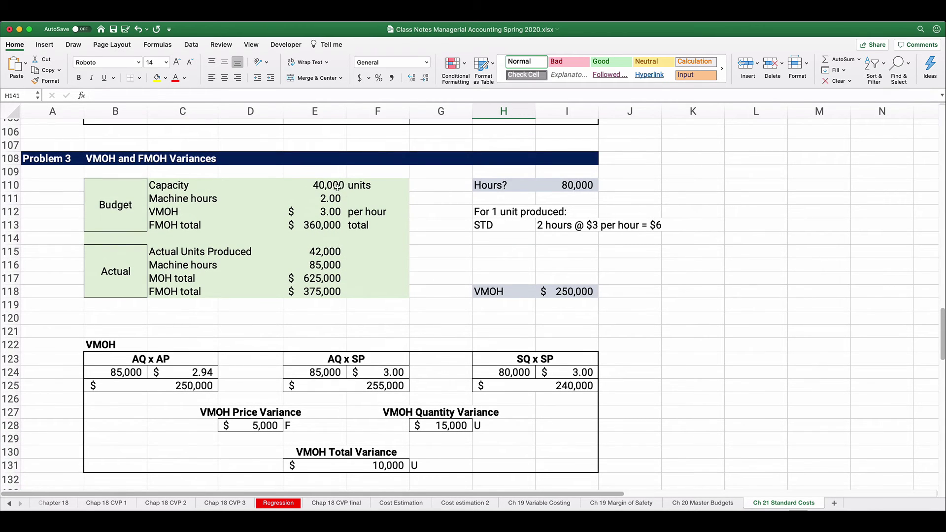
pyautogui.scroll(-7, 349, 297)
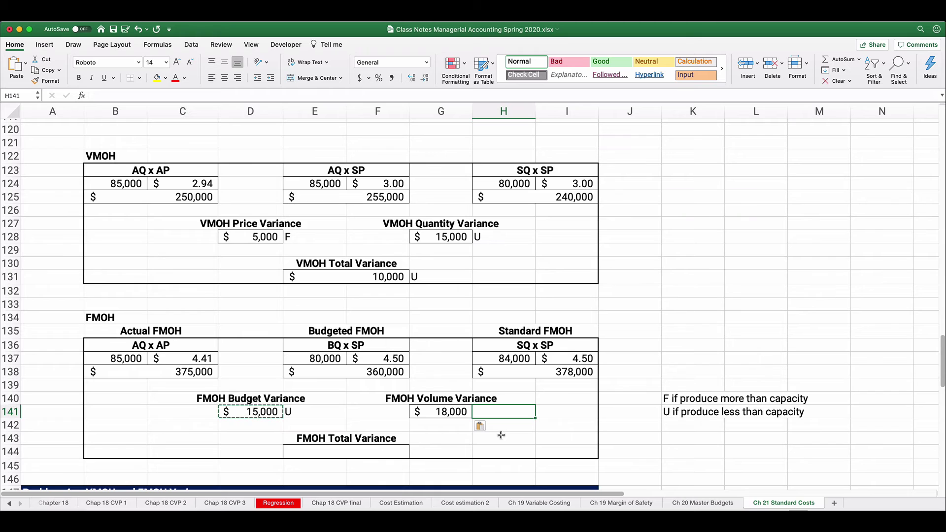
pyautogui.write('F')
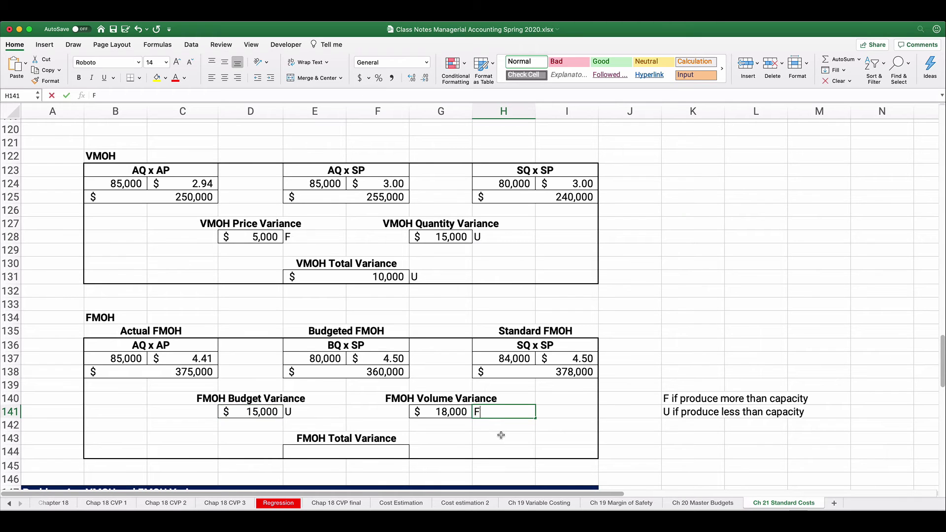
# - Compute the FMOH total variance as 378,000 minus 375,000 ($3,000) and label it F
pyautogui.doubleClick(360, 452)
pyautogui.press('Escape')
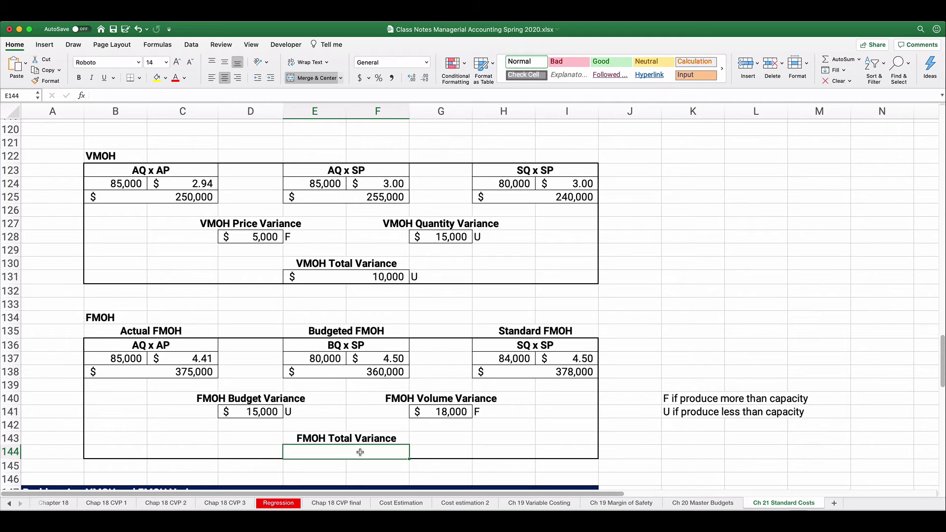
pyautogui.write('=')
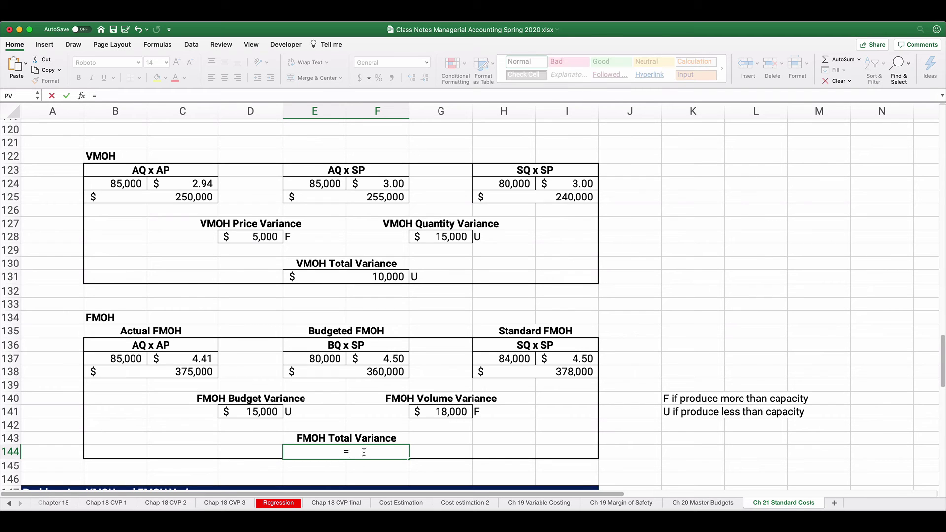
pyautogui.click(548, 375)
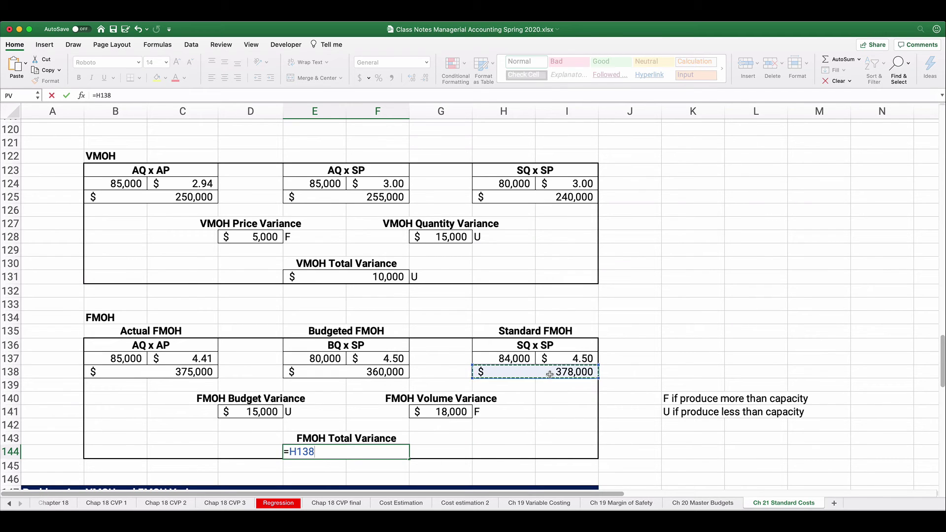
pyautogui.write('-')
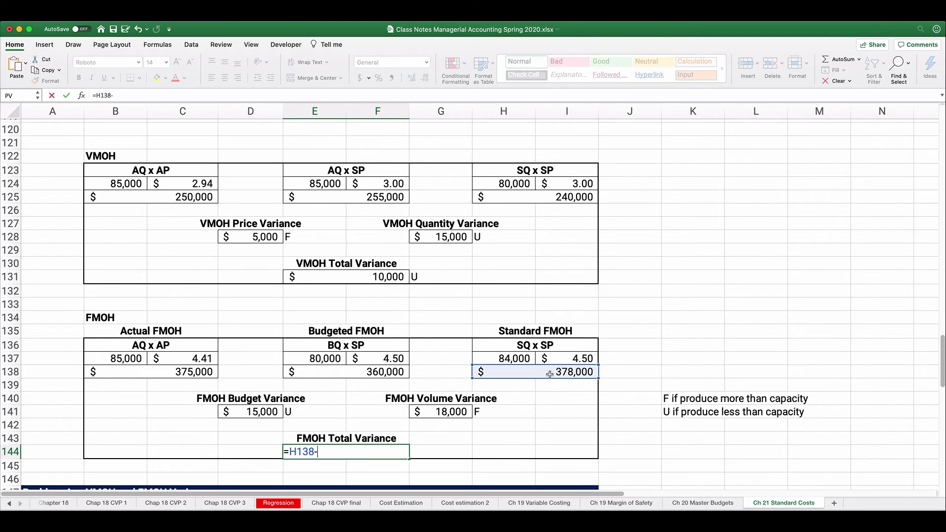
pyautogui.click(169, 371)
pyautogui.press('Return')
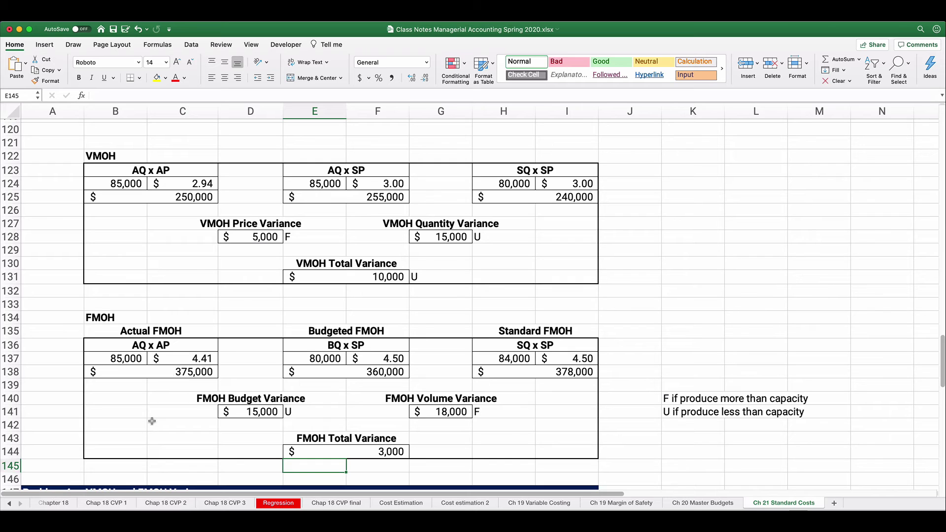
pyautogui.click(424, 451)
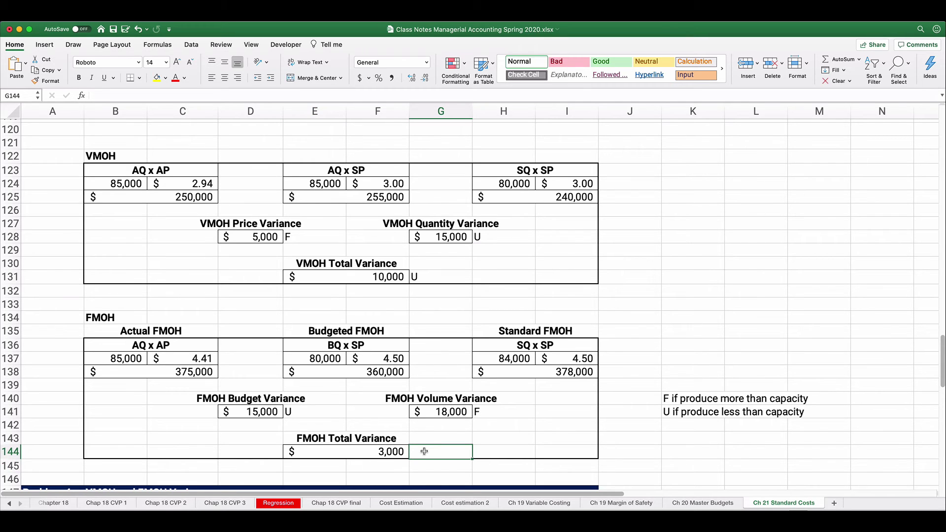
pyautogui.write('F')
pyautogui.press('Return')
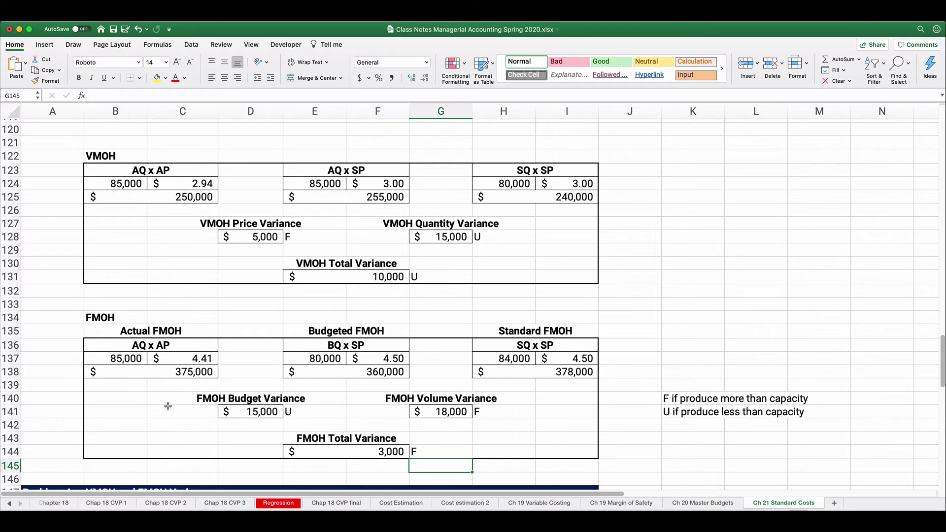
# - Scroll to Problem 4 and highlight actual MOH 40,000, actual VMOH 24,150 and FMOH budget 18,000
pyautogui.scroll(-9, 643, 251)
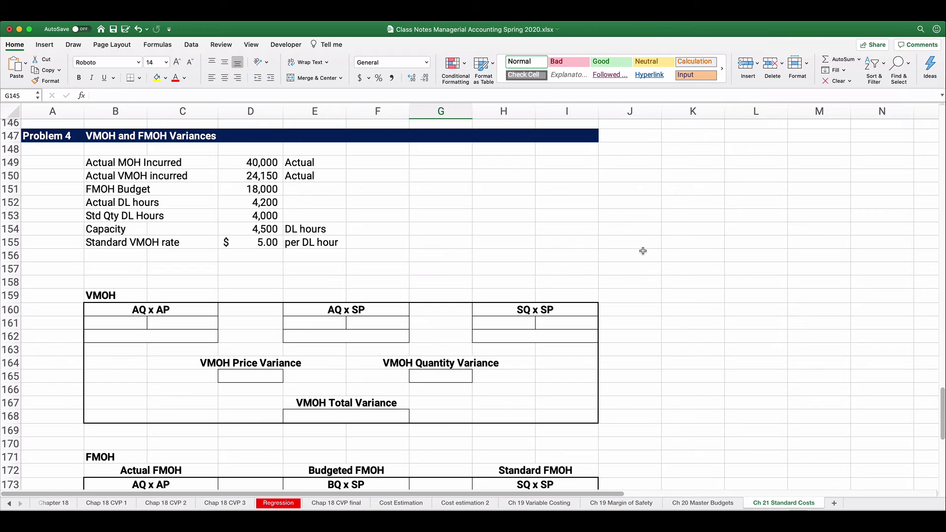
pyautogui.moveTo(112, 166); pyautogui.dragTo(294, 158)
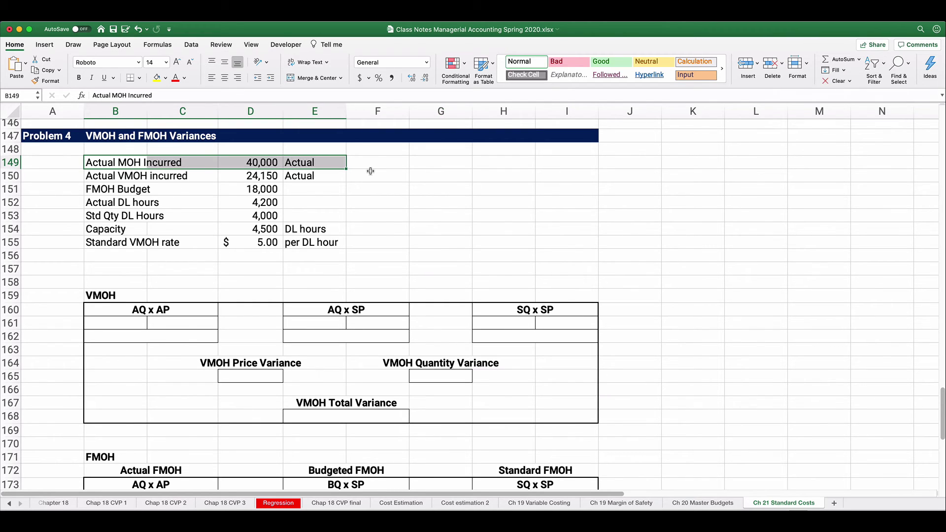
pyautogui.click(93, 178)
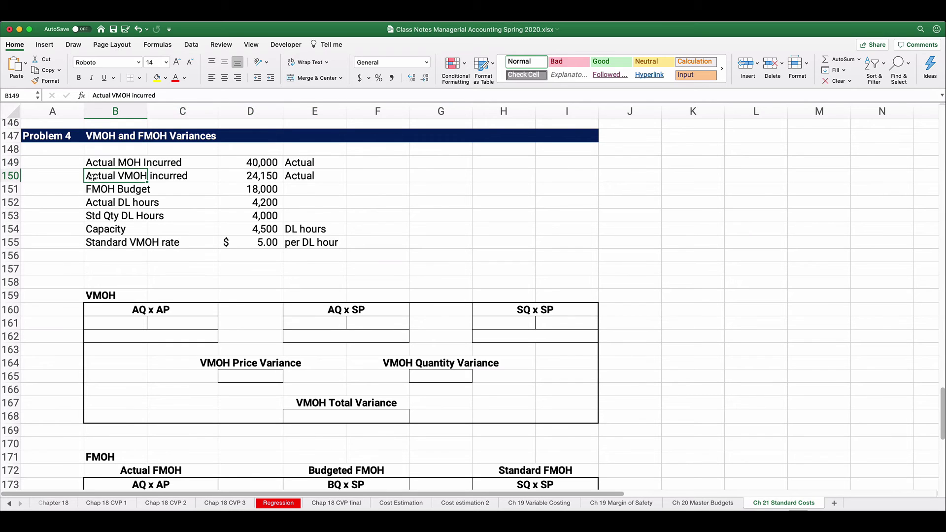
pyautogui.moveTo(92, 178); pyautogui.dragTo(323, 178)
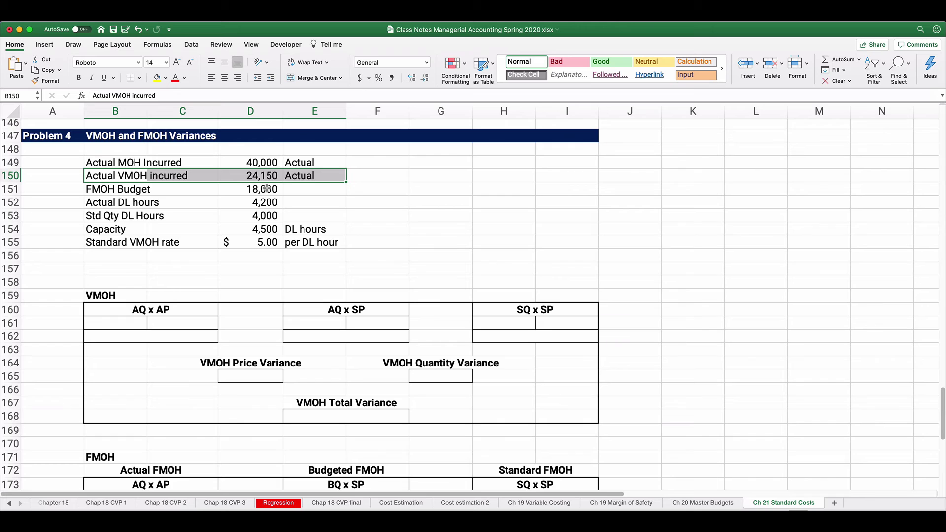
pyautogui.moveTo(95, 189); pyautogui.dragTo(280, 192)
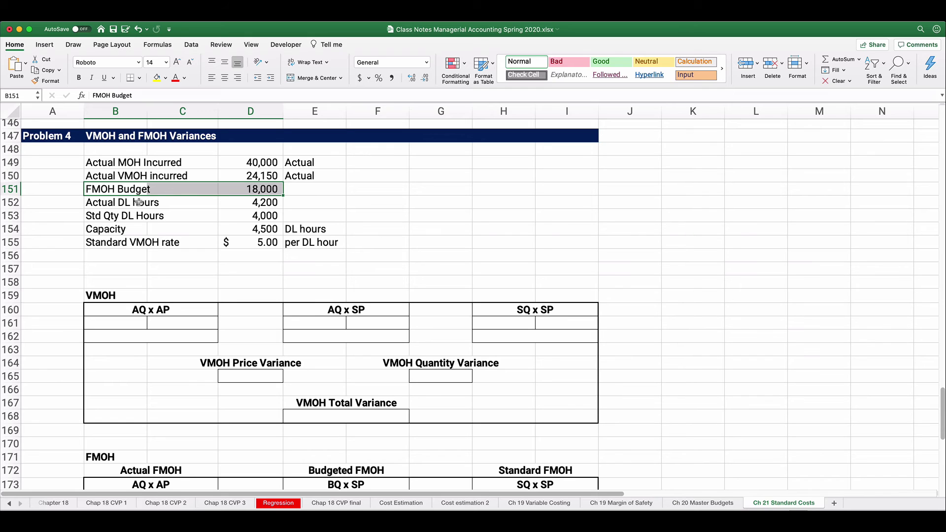
# - Highlight actual DL hours 4,200, standard hours 4,000, capacity 4,500 and standard VMOH rate $5.00
pyautogui.click(92, 202)
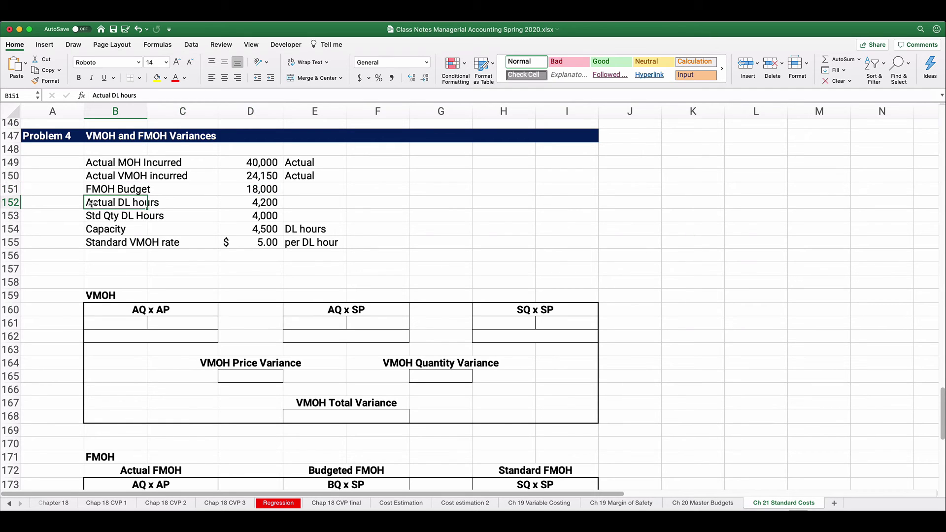
pyautogui.moveTo(92, 203); pyautogui.dragTo(276, 204)
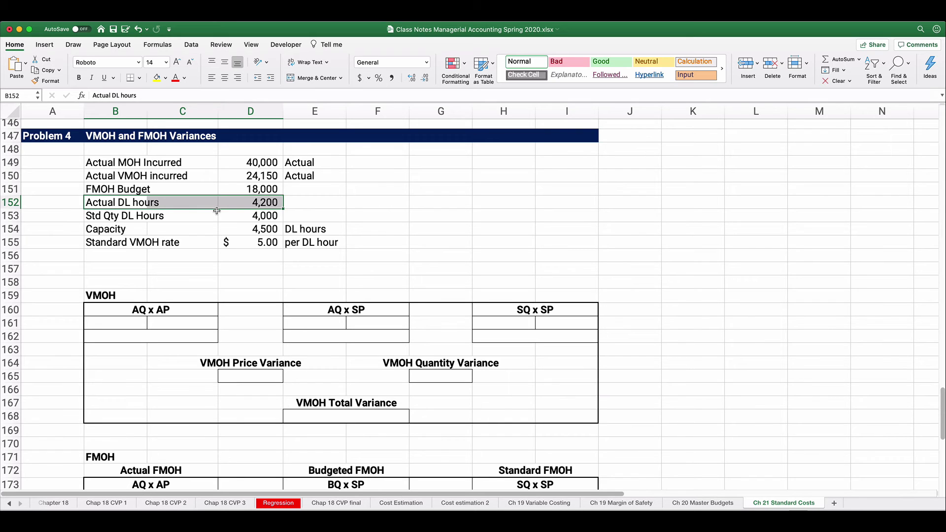
pyautogui.click(101, 217)
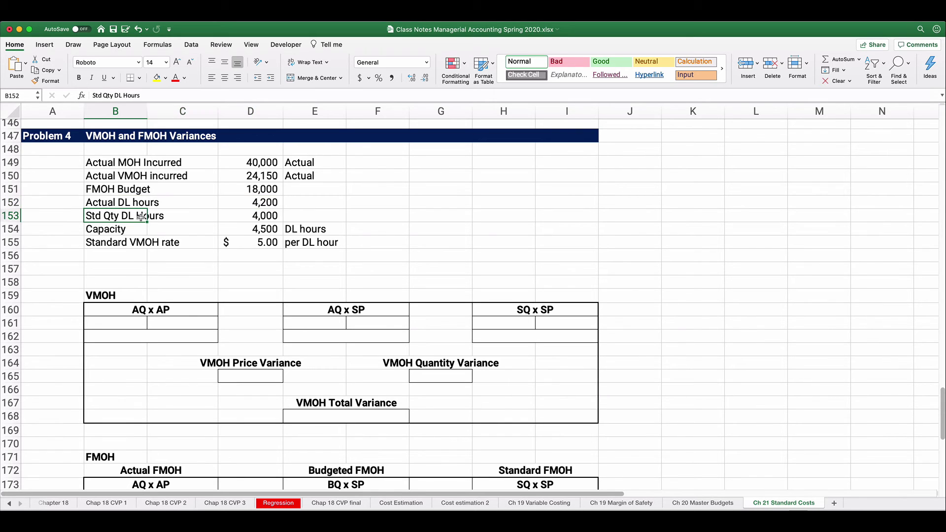
pyautogui.moveTo(142, 217); pyautogui.dragTo(234, 219)
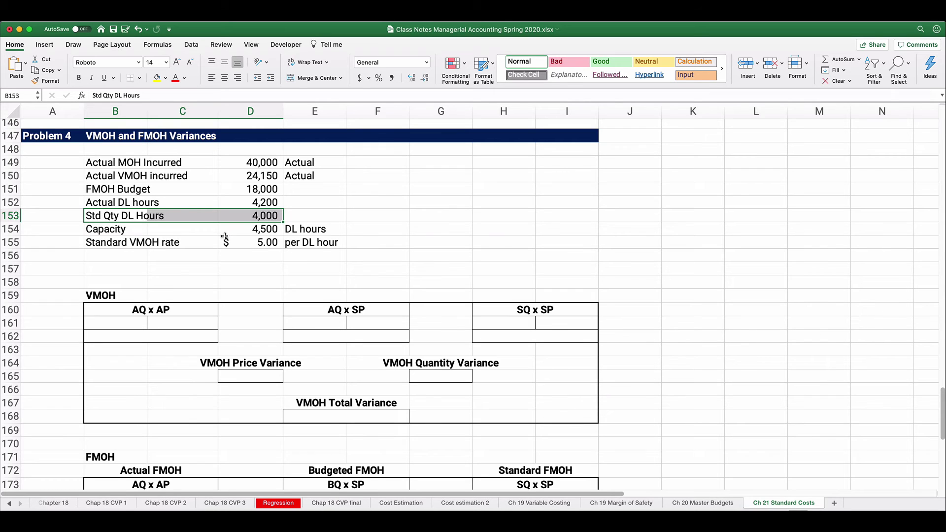
pyautogui.moveTo(126, 230); pyautogui.dragTo(260, 234)
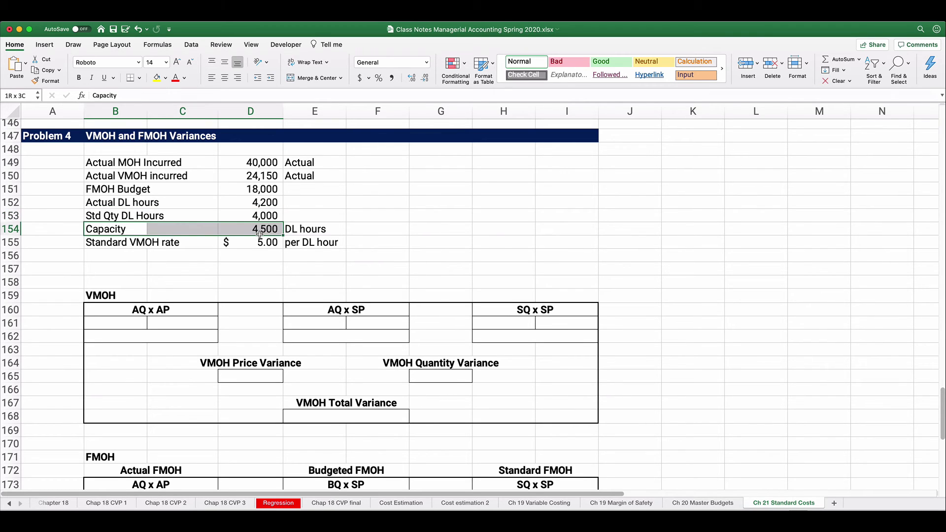
pyautogui.moveTo(110, 245); pyautogui.dragTo(257, 245)
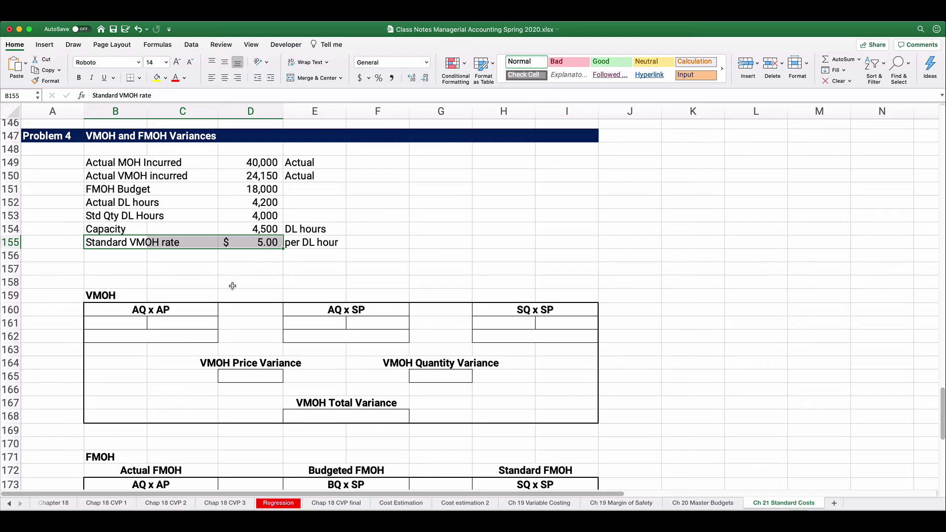
# - Enter 4,200 actual hours and the $24,150 actual VMOH total in the AQ x AP box
pyautogui.click(103, 327)
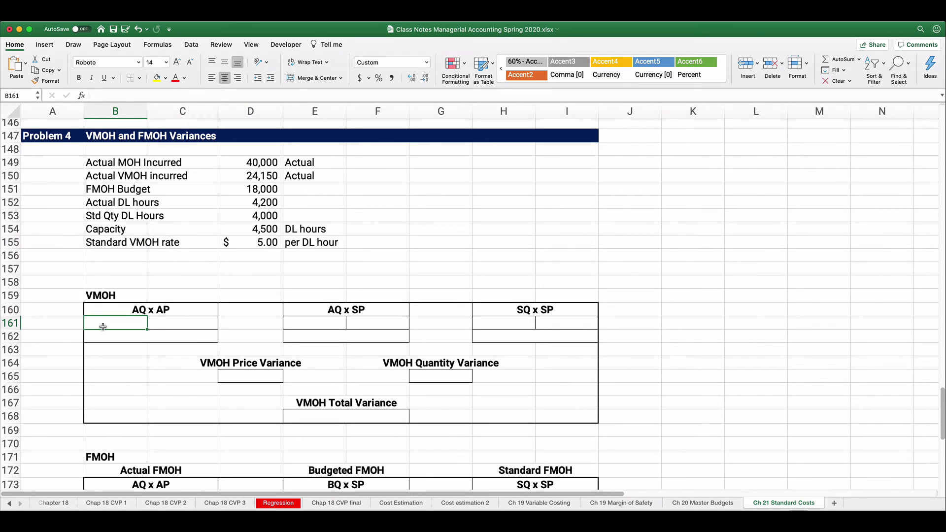
pyautogui.write('4200')
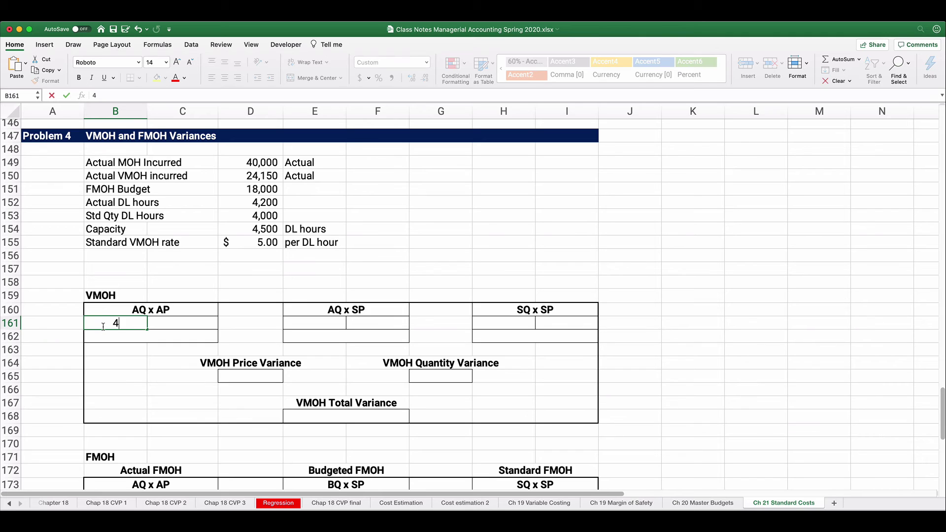
pyautogui.click(167, 322)
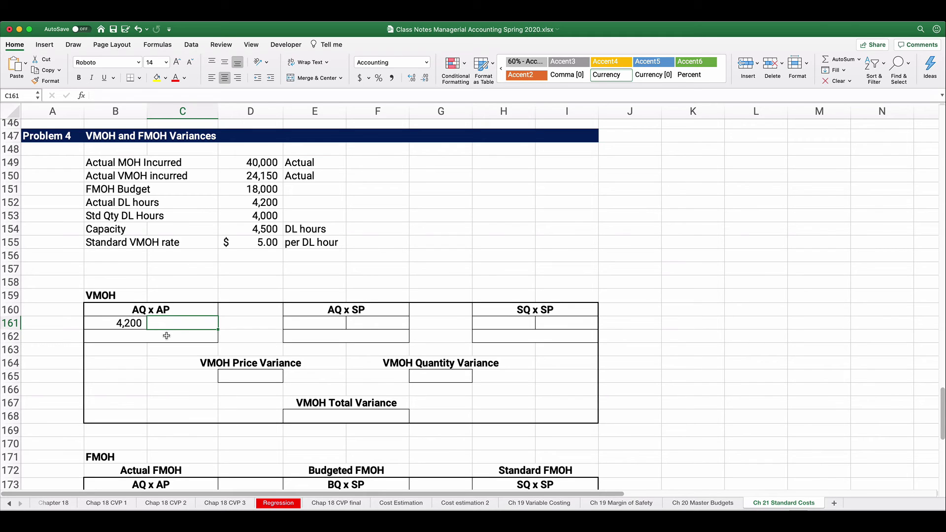
pyautogui.click(166, 336)
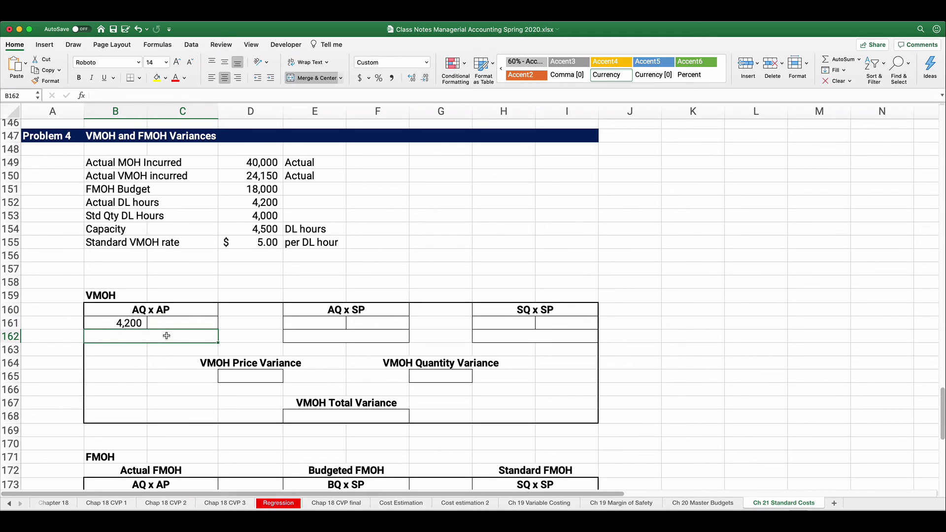
pyautogui.write('24150')
pyautogui.press('Return')
# - Compute the actual VMOH rate in C161 as =B162/B161, giving $5.75
pyautogui.click(175, 324)
pyautogui.write('=')
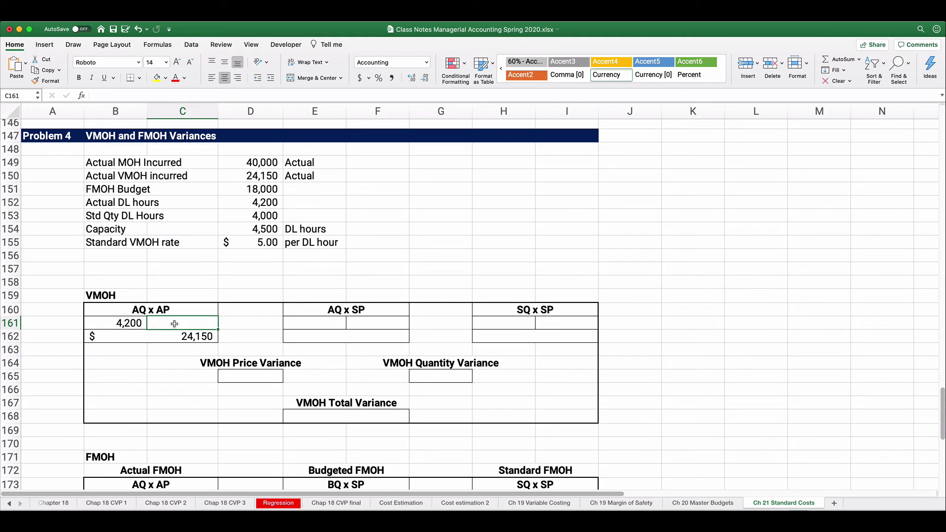
pyautogui.press('Down')
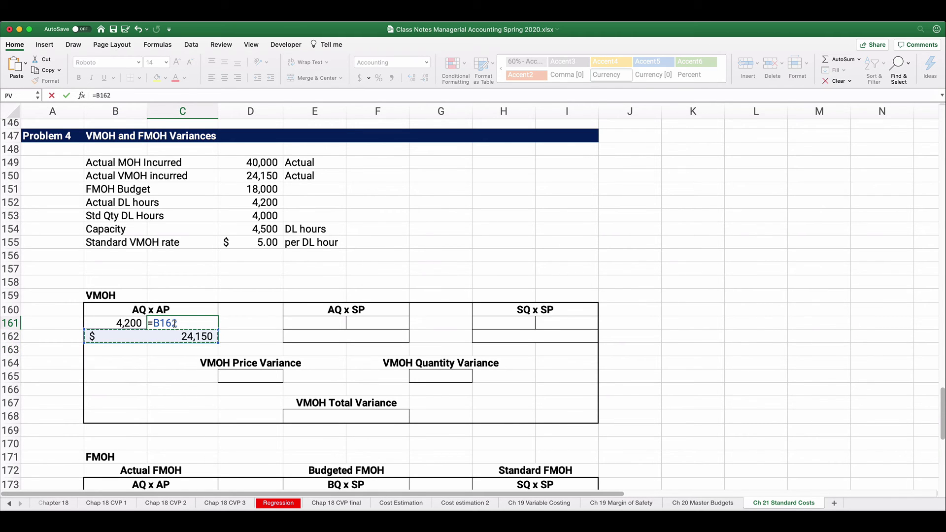
pyautogui.write('/')
pyautogui.press('Down')
pyautogui.press('Left')
pyautogui.press('Up')
pyautogui.press('Right')
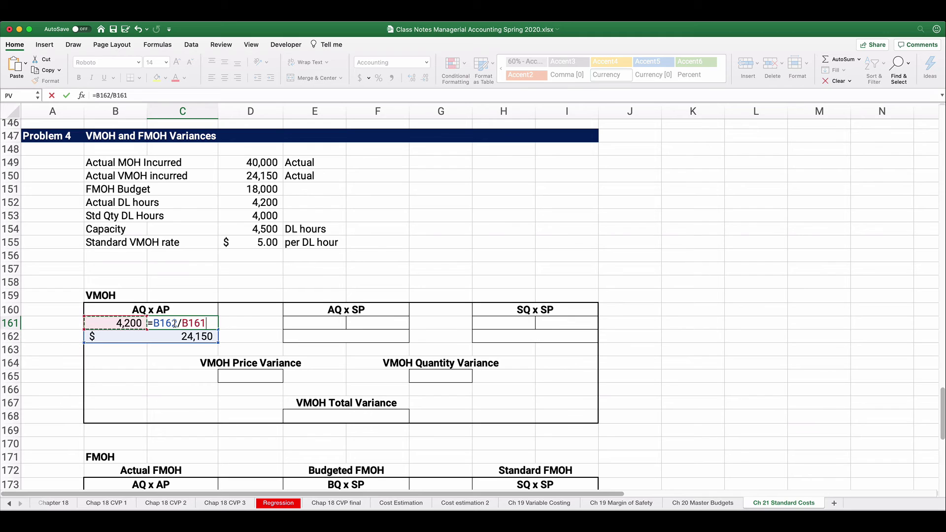
pyautogui.press('Return')
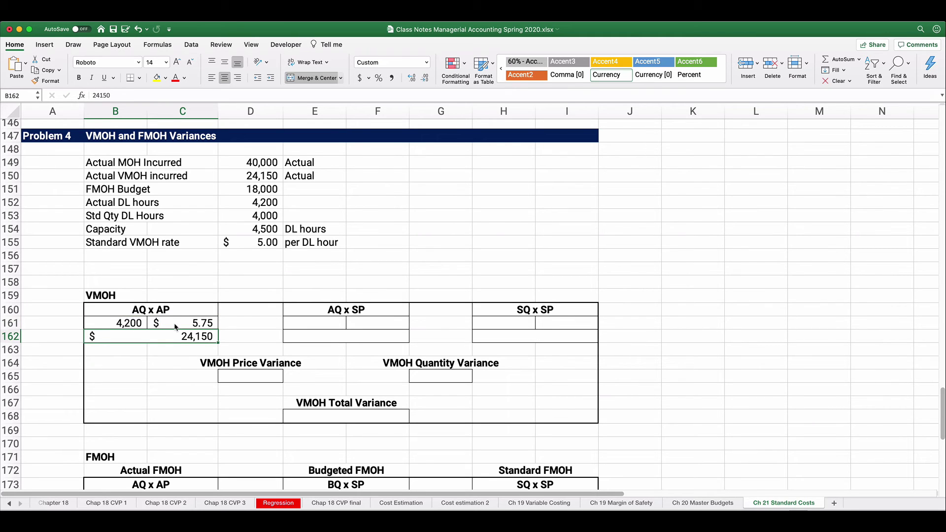
pyautogui.click(213, 323)
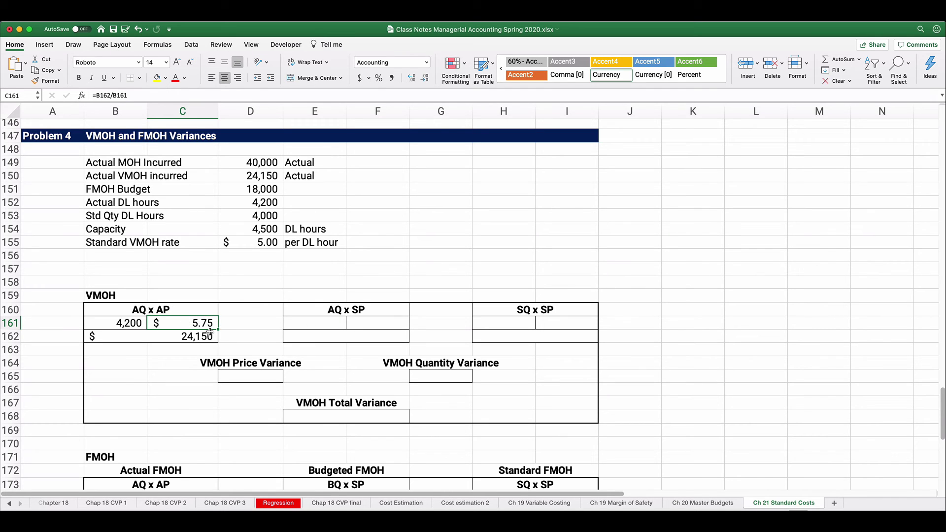
# - Enter 4,200 actual hours in AQ x SP and 4,000 standard hours in SQ x SP
pyautogui.click(316, 323)
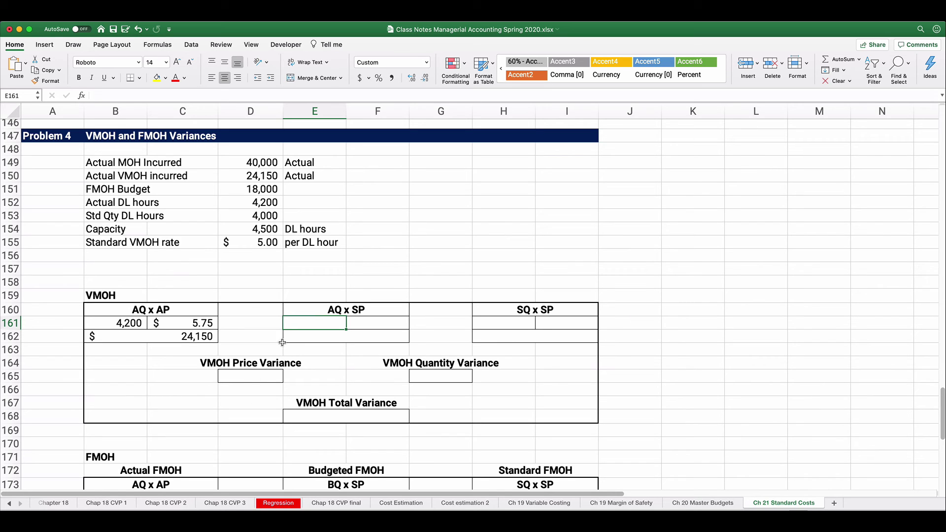
pyautogui.write('4200')
pyautogui.press('Return')
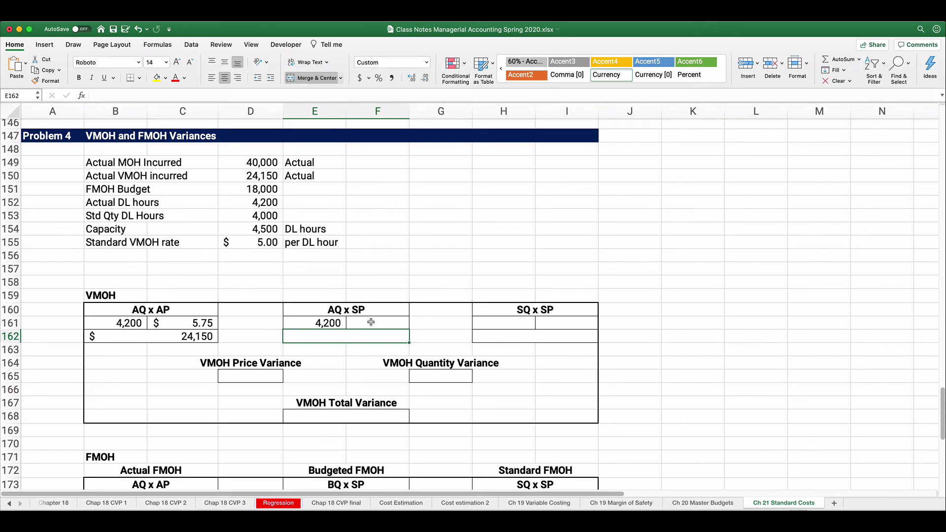
pyautogui.click(506, 322)
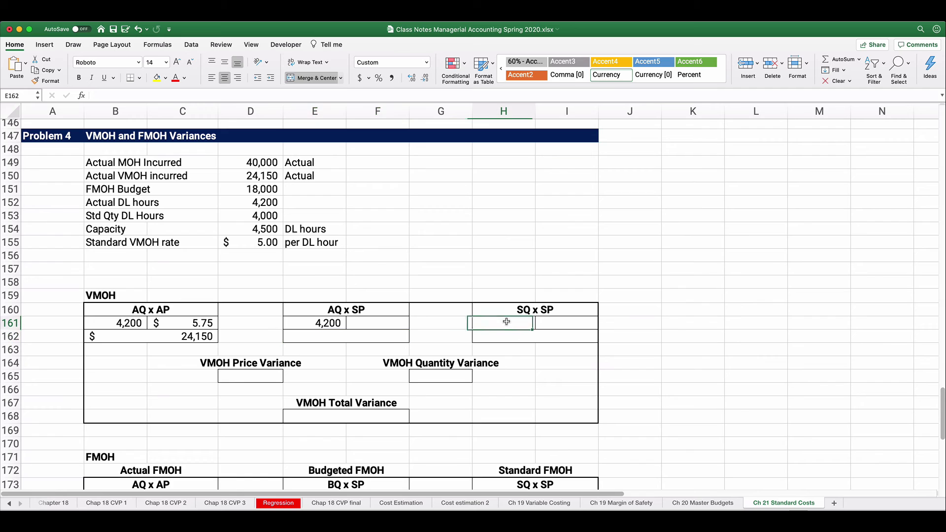
pyautogui.write('4,000')
pyautogui.press('Return')
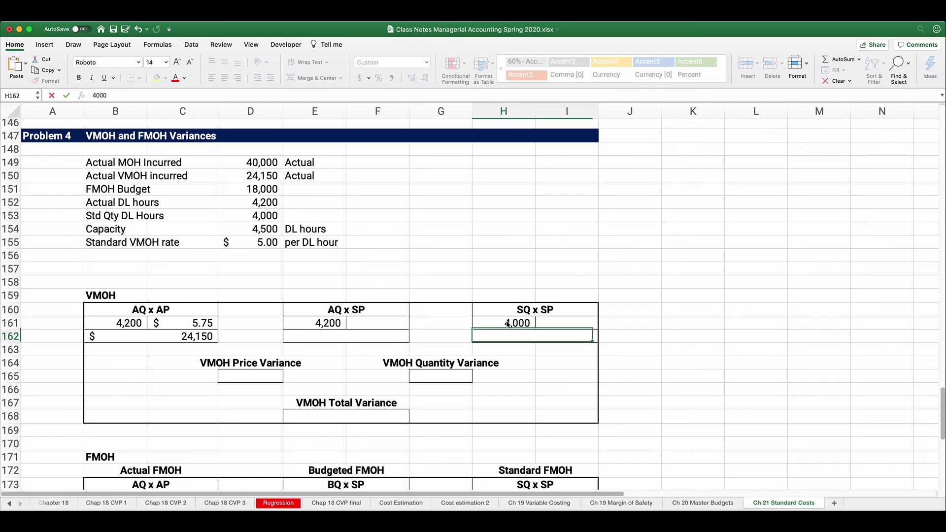
# - Enter the $5.00 standard VMOH rate in both the AQ x SP and SQ x SP boxes
pyautogui.click(375, 324)
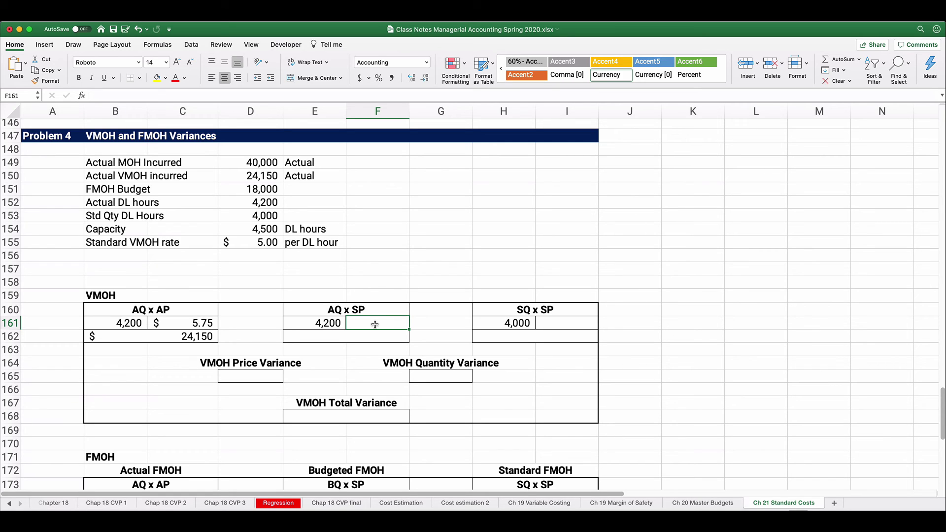
pyautogui.moveTo(109, 242); pyautogui.dragTo(309, 243)
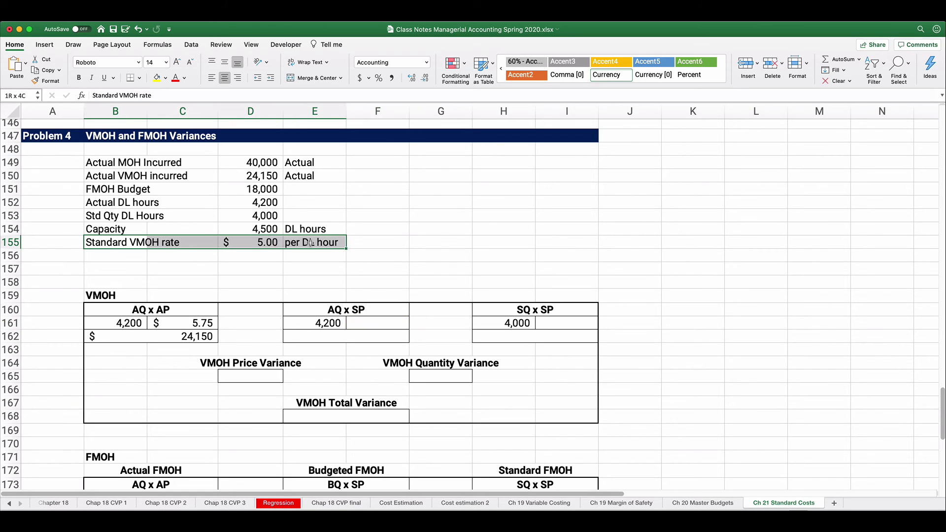
pyautogui.click(373, 322)
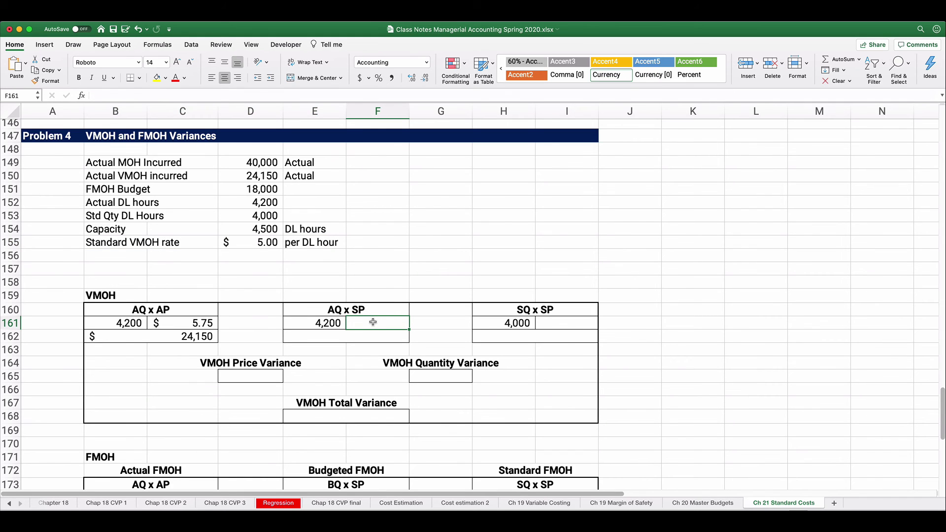
pyautogui.write('5')
pyautogui.press('Return')
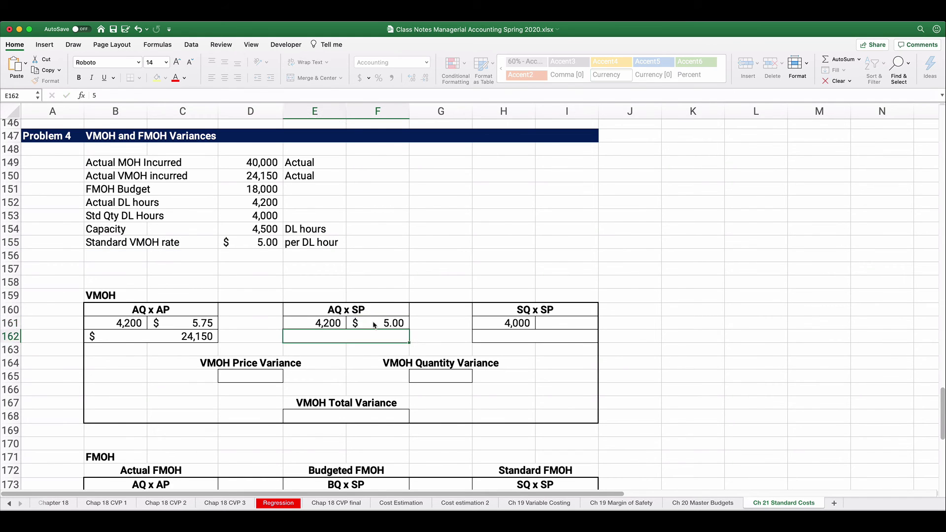
pyautogui.click(555, 324)
pyautogui.write('5')
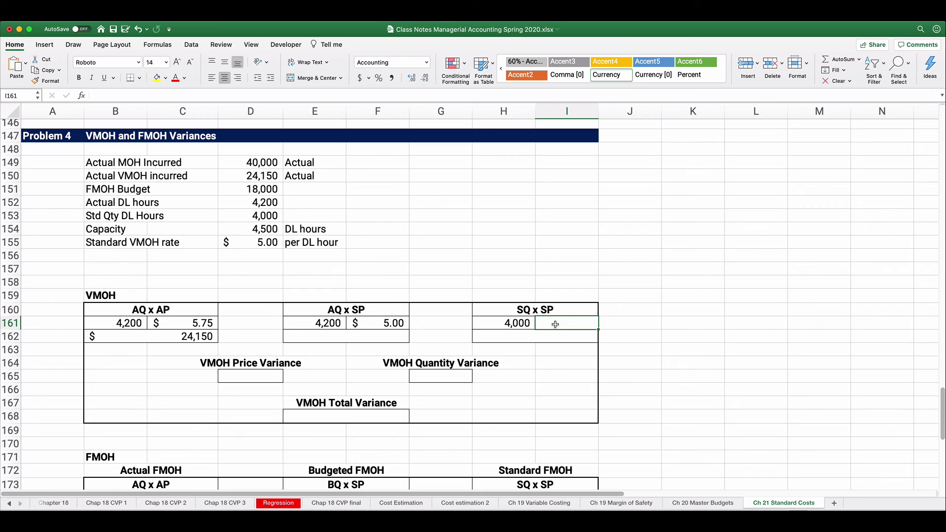
pyautogui.press('Return')
# - Compute the AQ x SP total =E161*F161 ($21,000) and copy it to SQ x SP ($20,000)
pyautogui.click(367, 334)
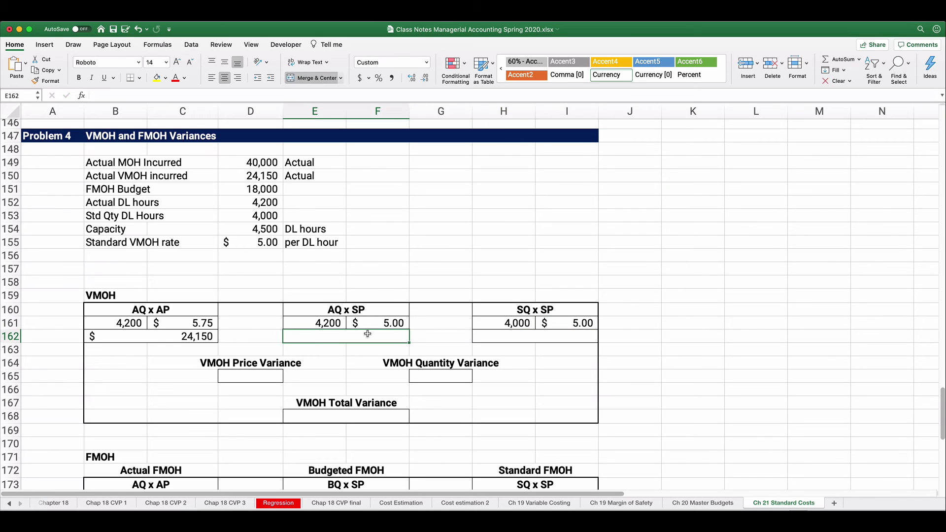
pyautogui.write('=')
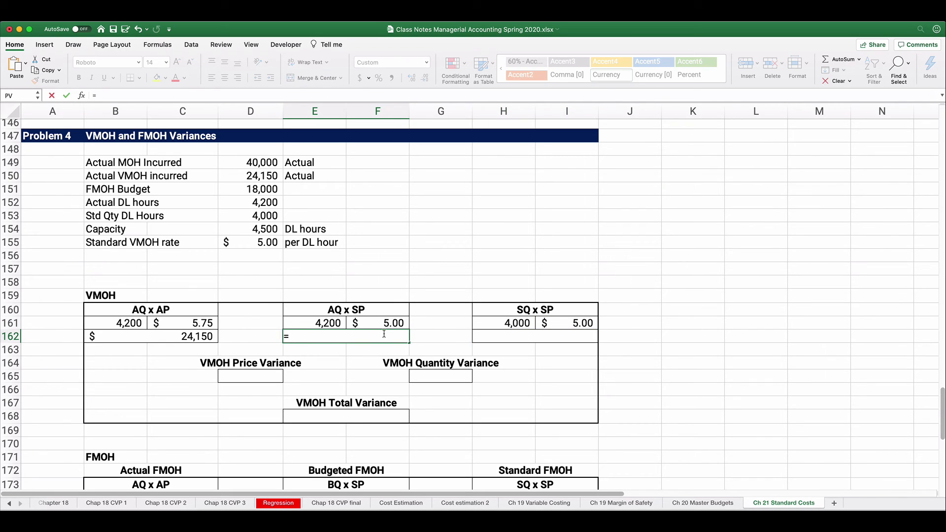
pyautogui.click(326, 324)
pyautogui.write('*')
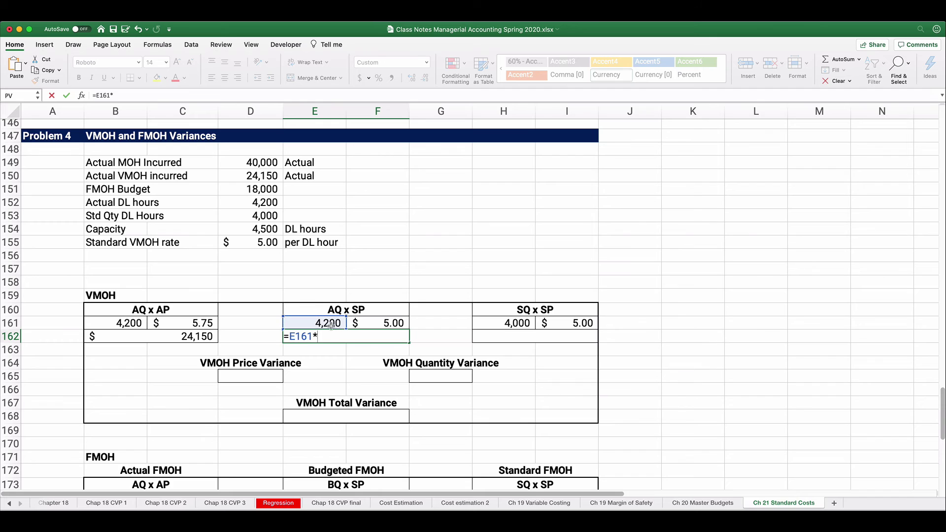
pyautogui.click(386, 323)
pyautogui.press('Return')
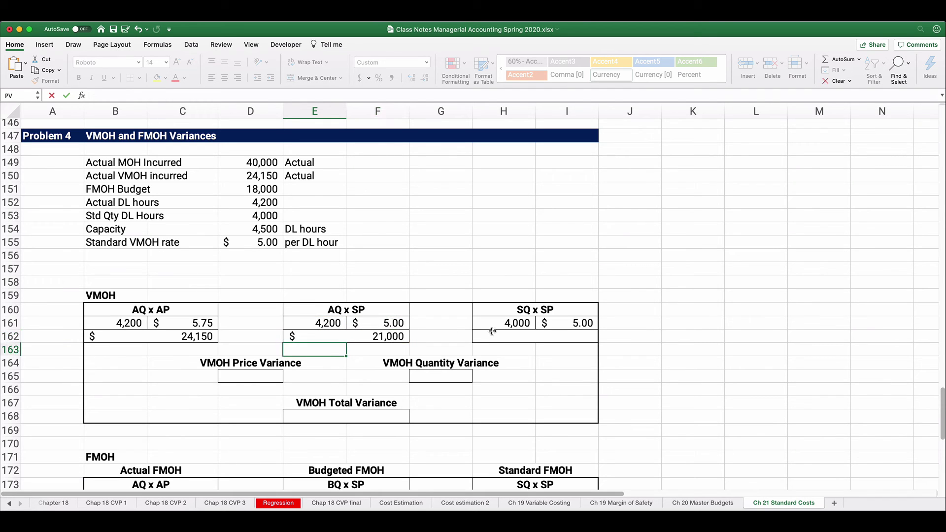
pyautogui.press('cmd+c')
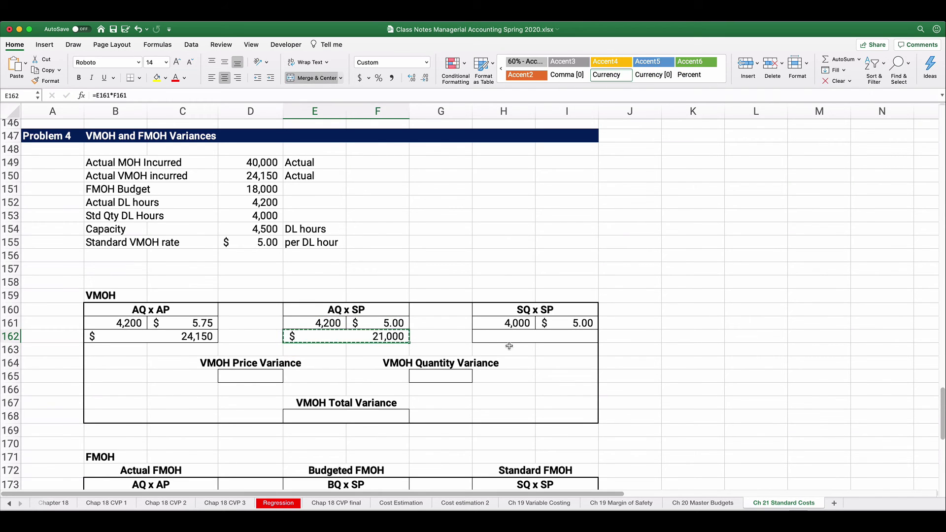
pyautogui.click(523, 338)
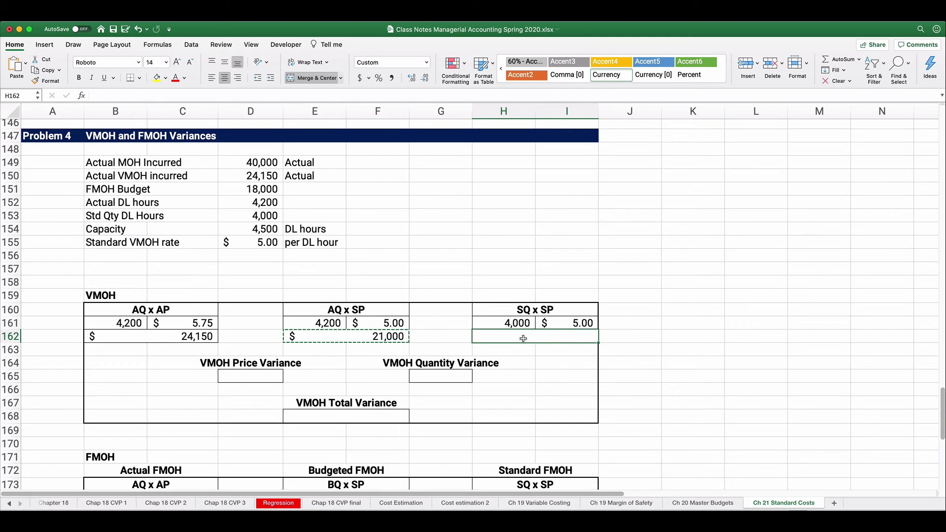
pyautogui.press('cmd+v')
pyautogui.click(540, 360)
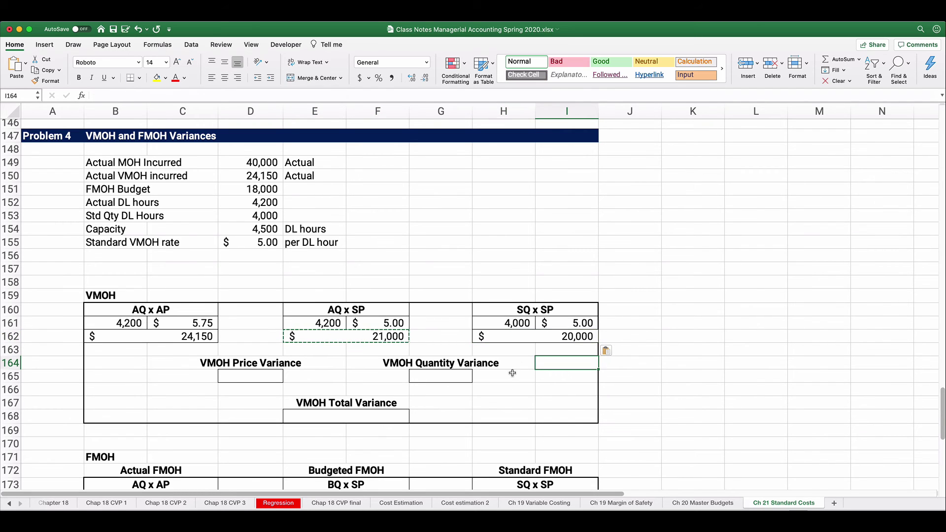
# - Enter the VMOH price variance as the $21,000 AQ x SP total minus the $24,150 actual total
pyautogui.click(198, 398)
pyautogui.click(232, 378)
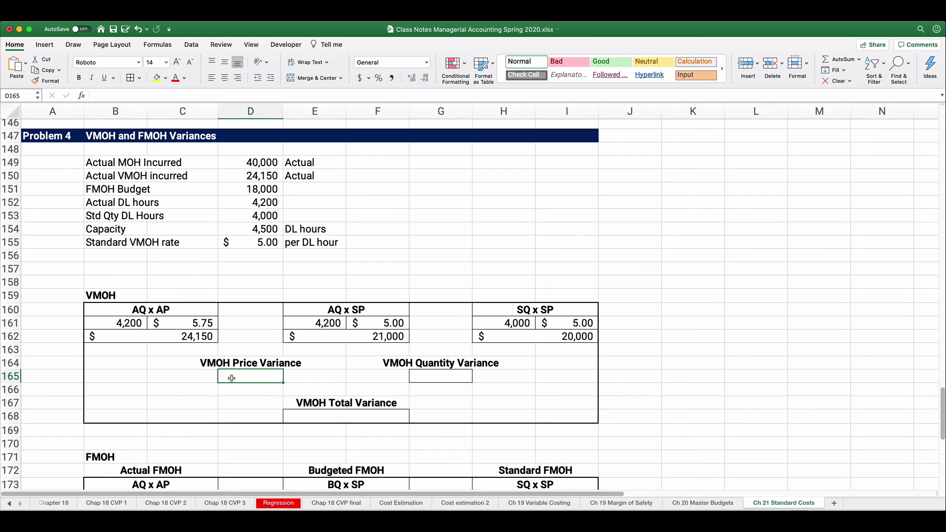
pyautogui.write('=')
pyautogui.click(362, 340)
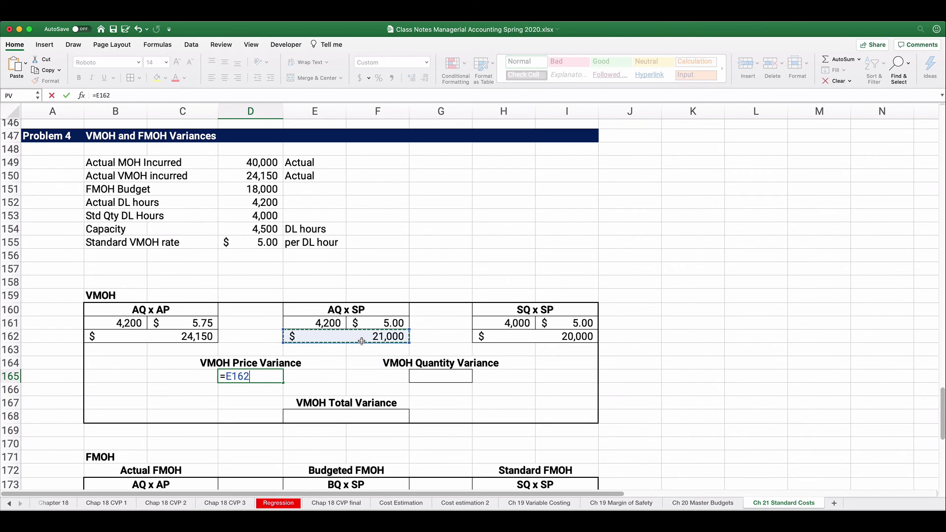
pyautogui.write('-')
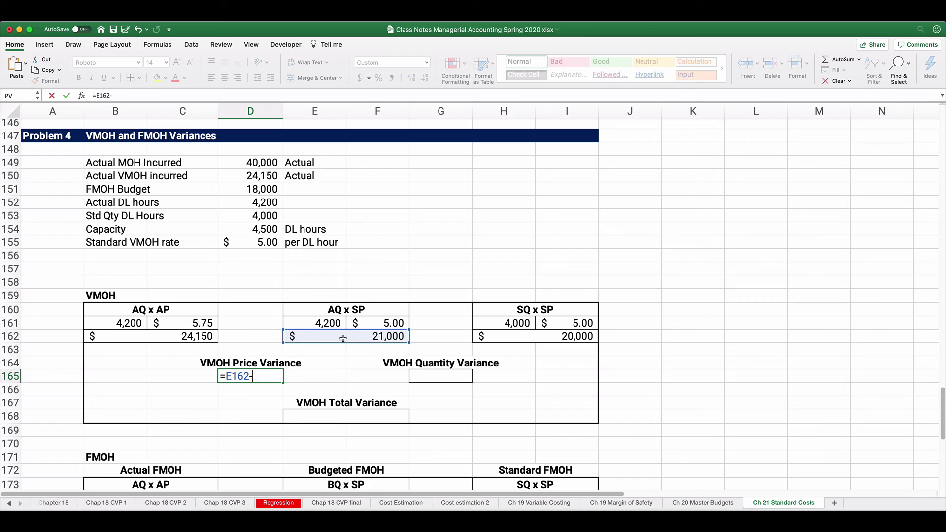
pyautogui.click(187, 336)
pyautogui.press('Return')
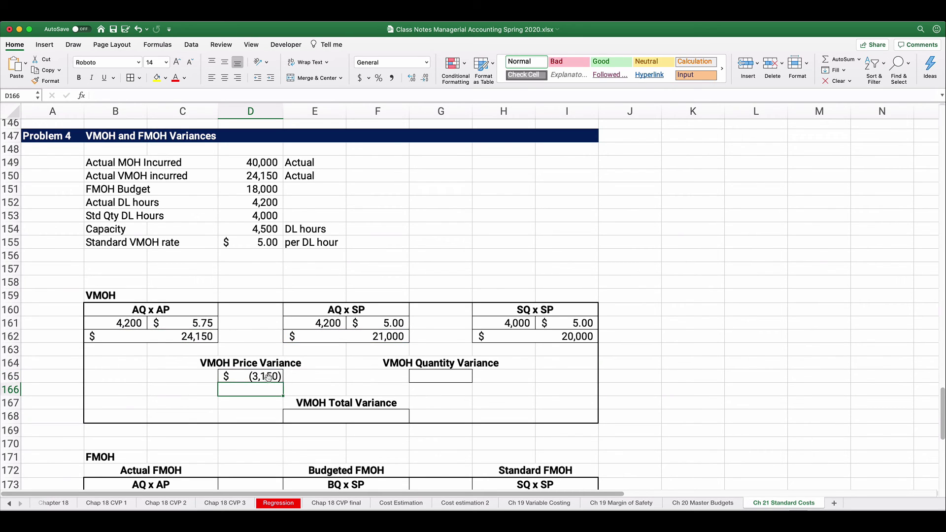
# - Wrap the price variance in ABS so it shows $3,150, and label it U
pyautogui.click(243, 373)
pyautogui.click(111, 96)
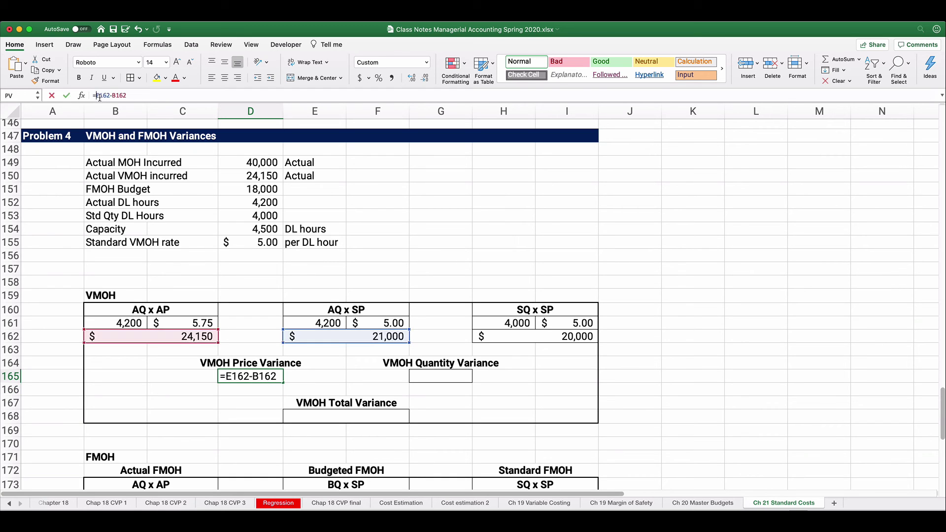
pyautogui.write('abs(')
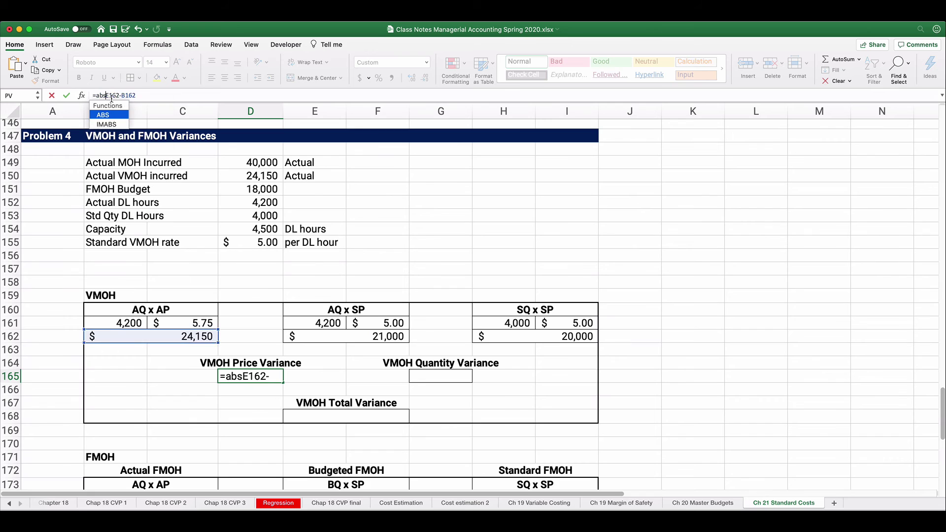
pyautogui.click(155, 95)
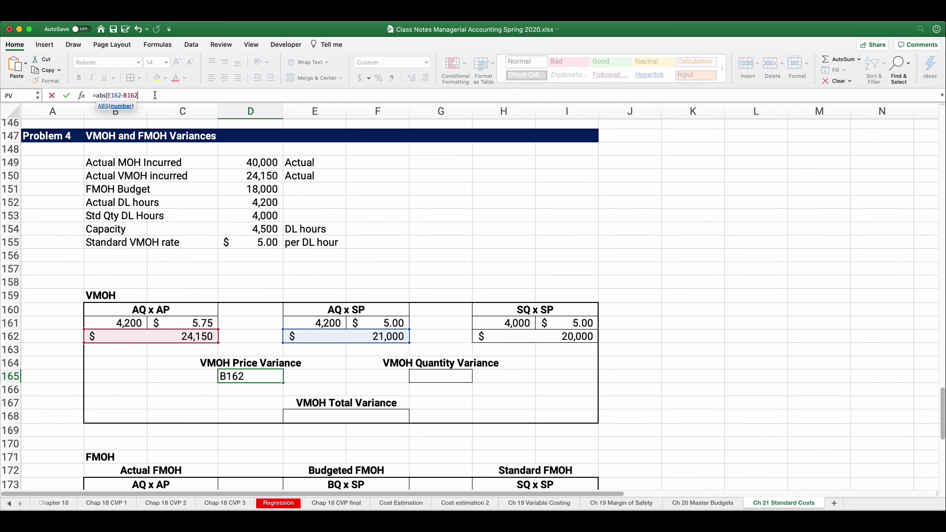
pyautogui.write(')')
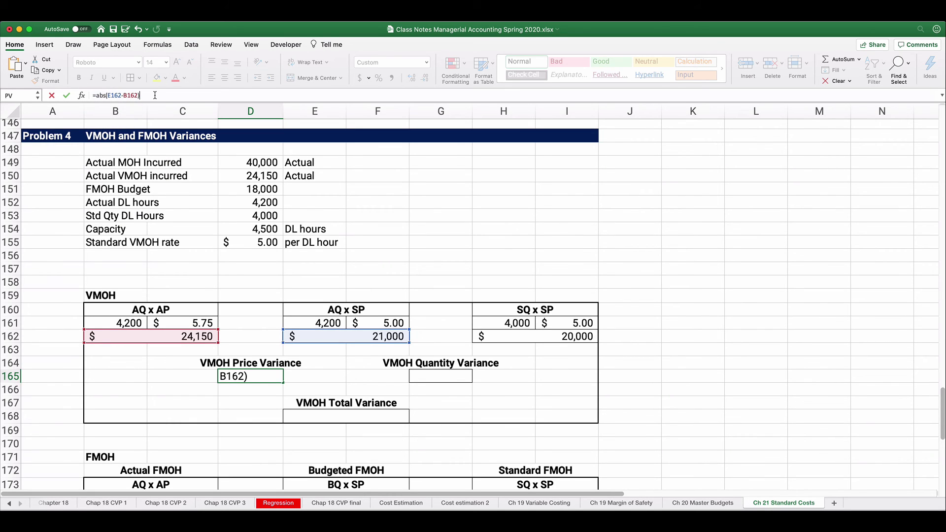
pyautogui.press('Return')
pyautogui.click(326, 370)
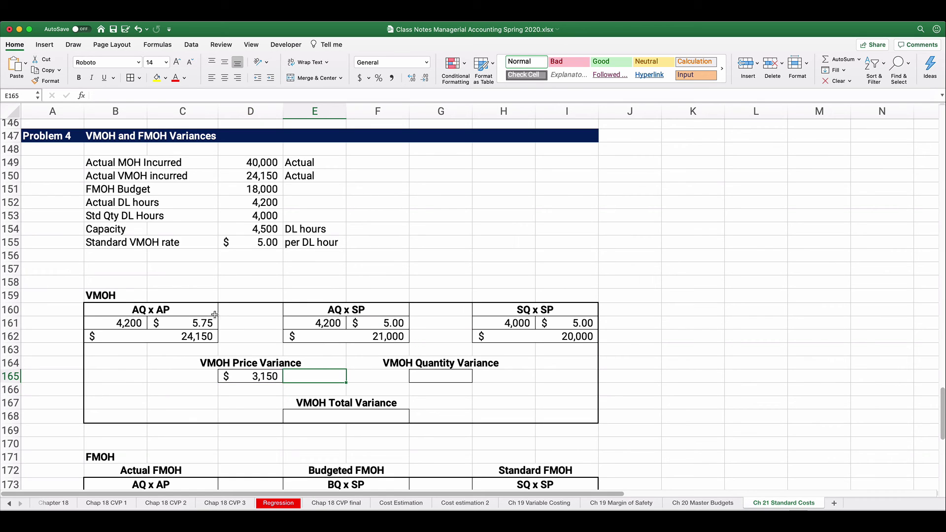
pyautogui.write('U')
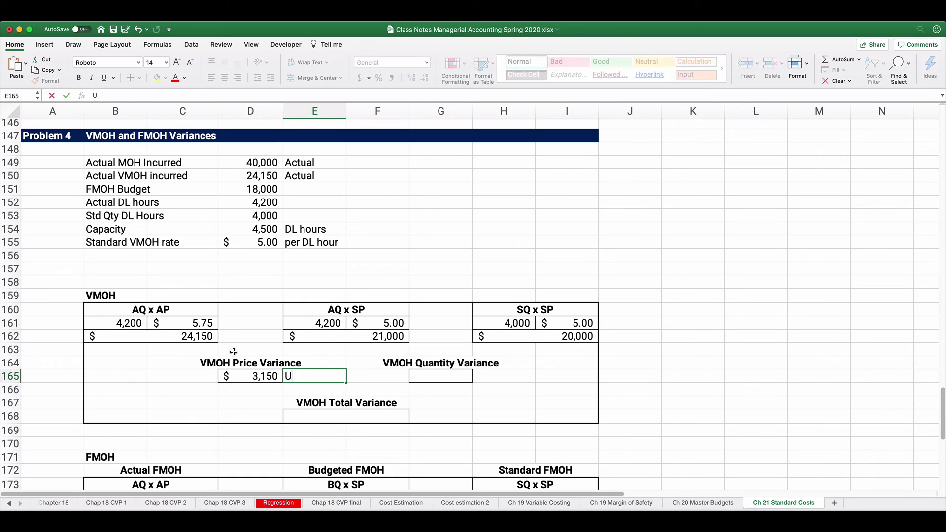
pyautogui.press('Tab')
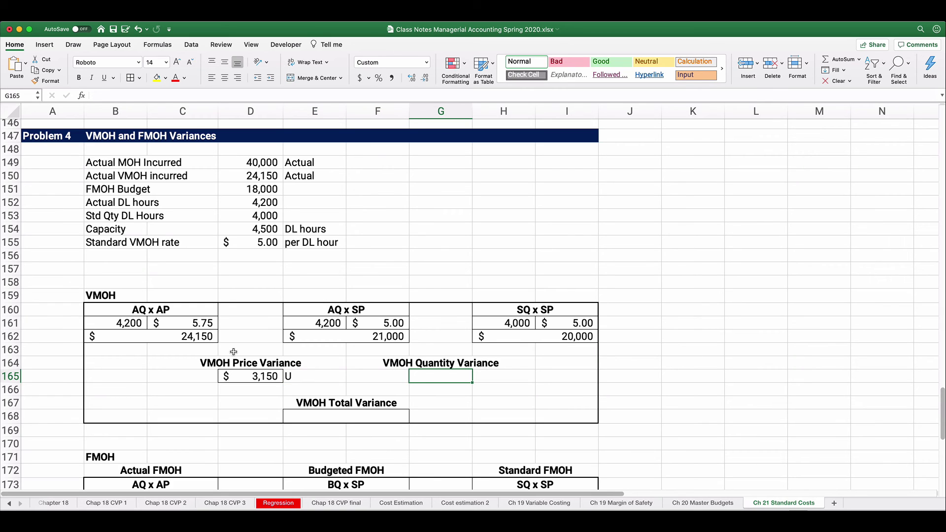
# - Paste the variance formula into the VMOH quantity variance ($1,000) and label it U
pyautogui.click(258, 378)
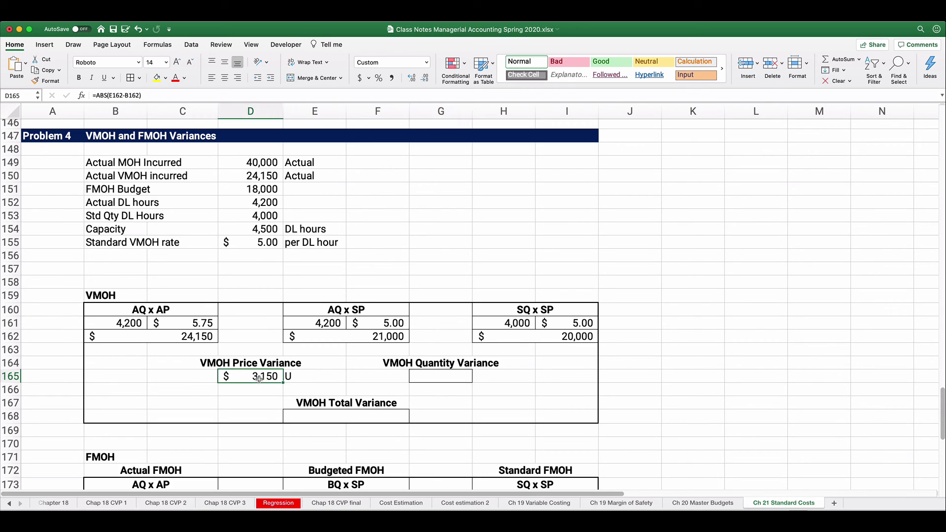
pyautogui.click(427, 379)
pyautogui.press('super+v')
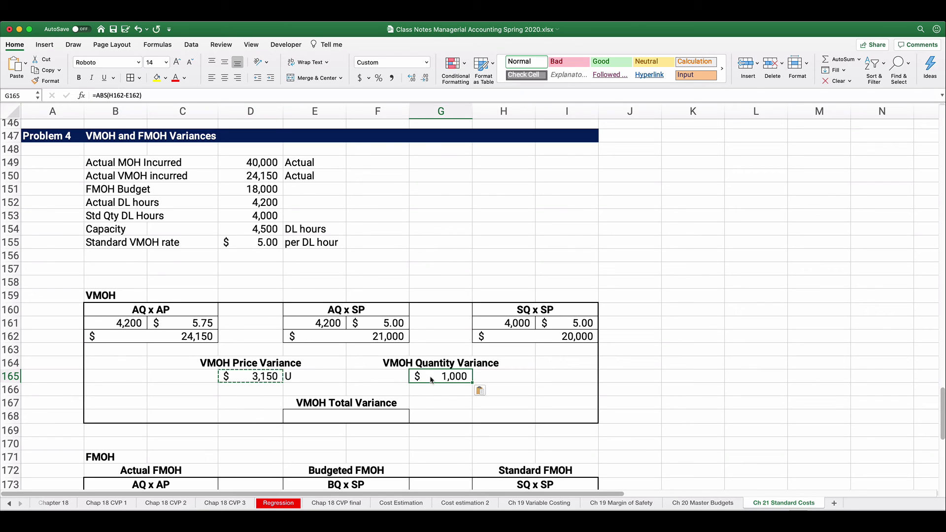
pyautogui.click(504, 375)
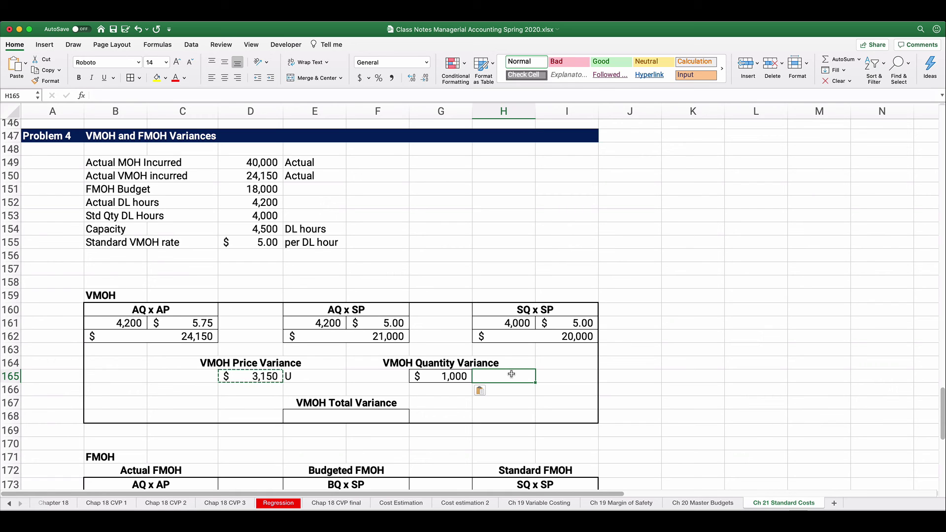
pyautogui.write('U')
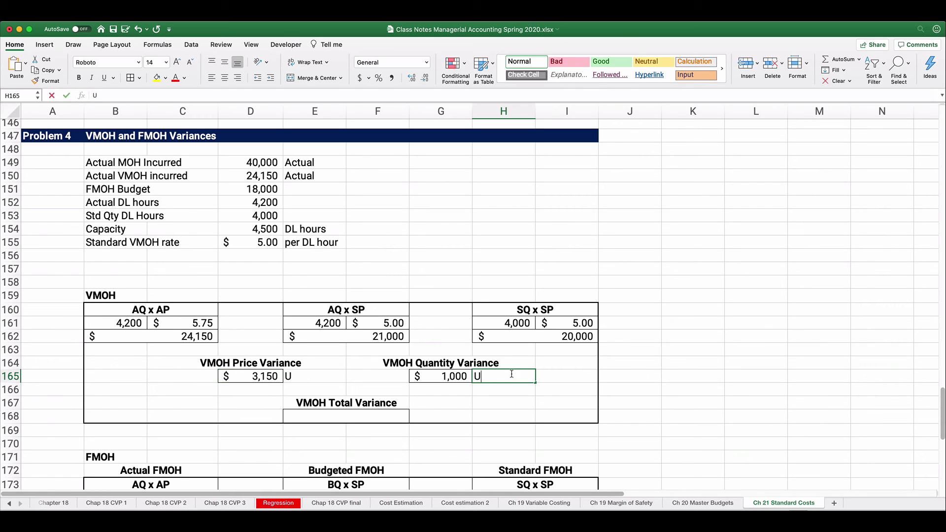
pyautogui.press('Return')
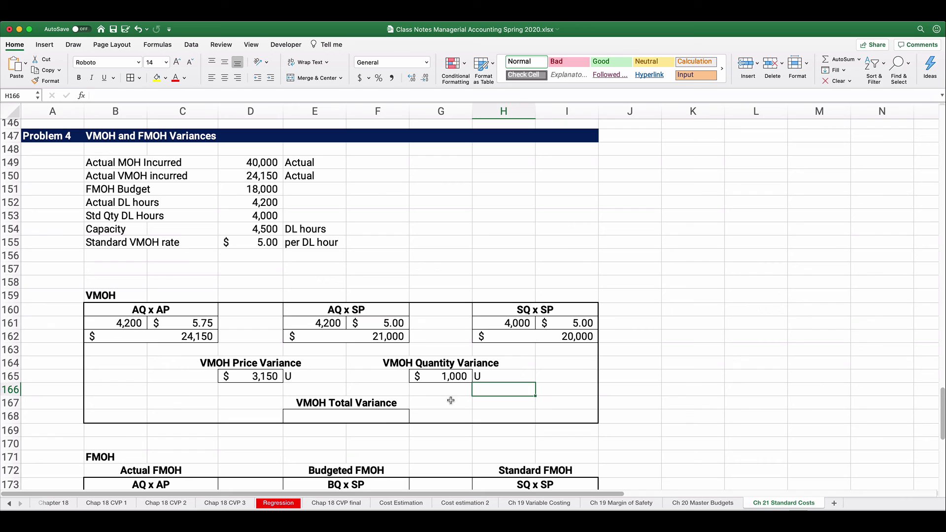
# - Enter the VMOH total variance as the $20,000 SQ x SP total minus the $24,150 AQ x AP total
pyautogui.click(391, 418)
pyautogui.write('=')
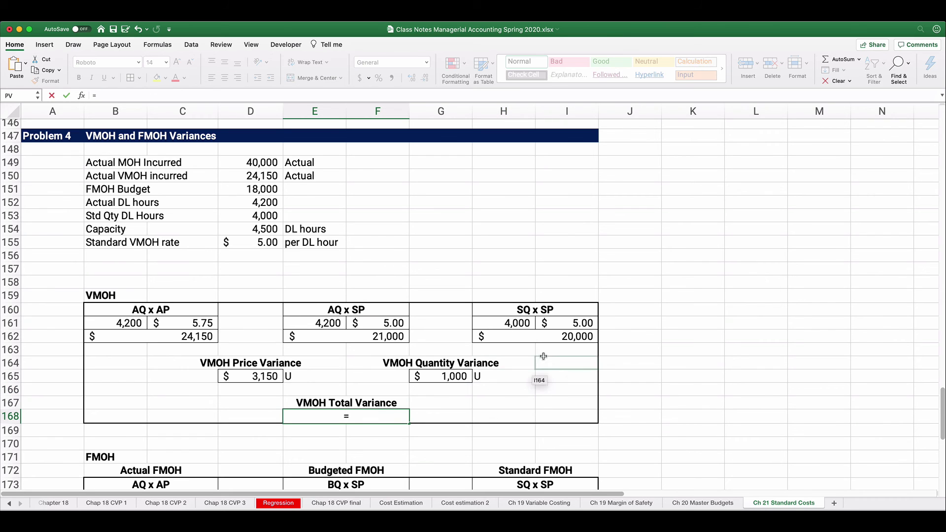
pyautogui.click(560, 347)
pyautogui.click(560, 338)
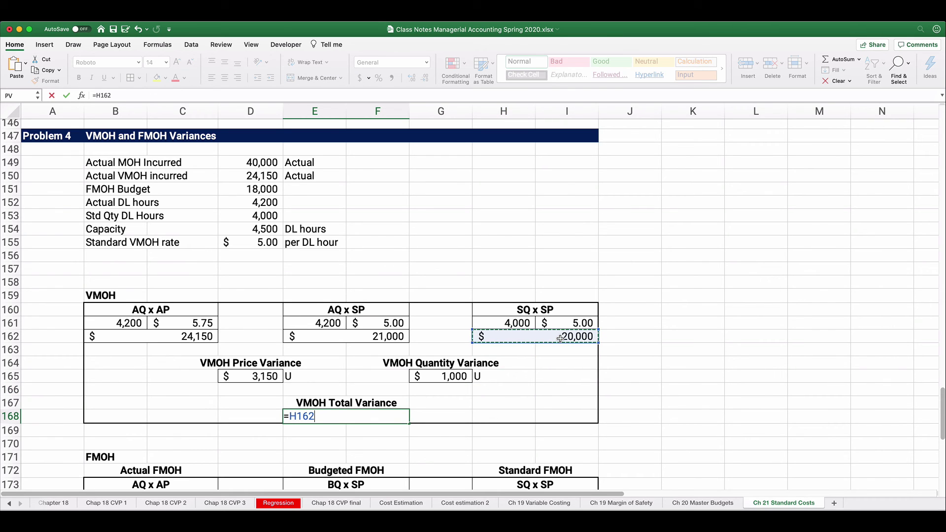
pyautogui.write('-')
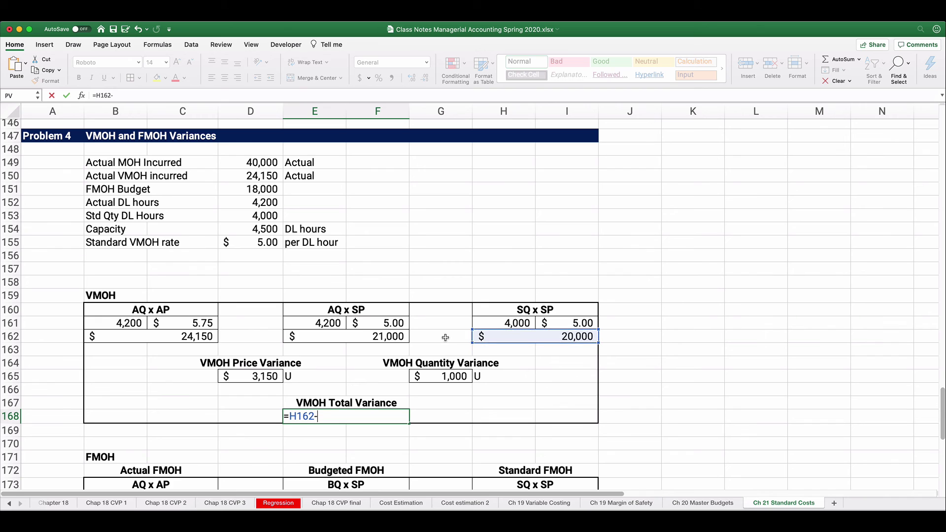
pyautogui.click(183, 337)
pyautogui.press('Return')
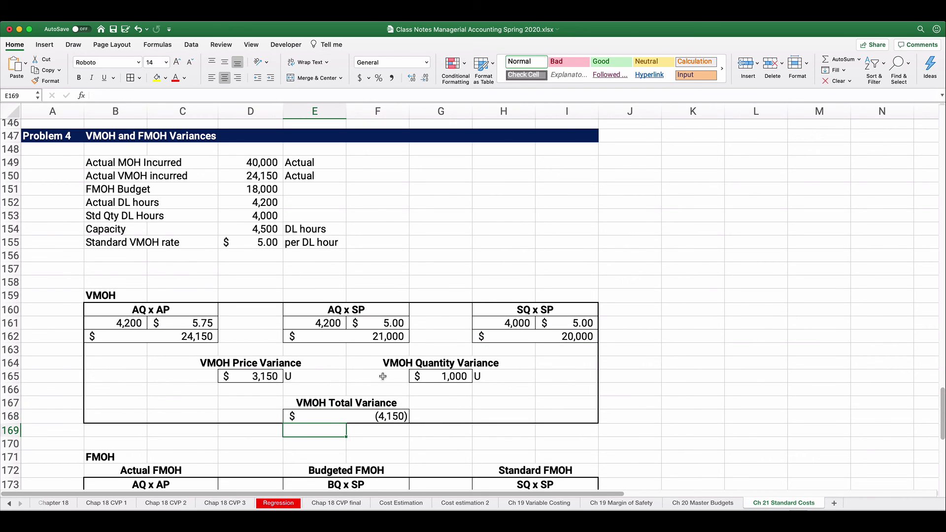
# - Wrap the total variance in ABS so it shows $4,150, and label it U
pyautogui.click(369, 416)
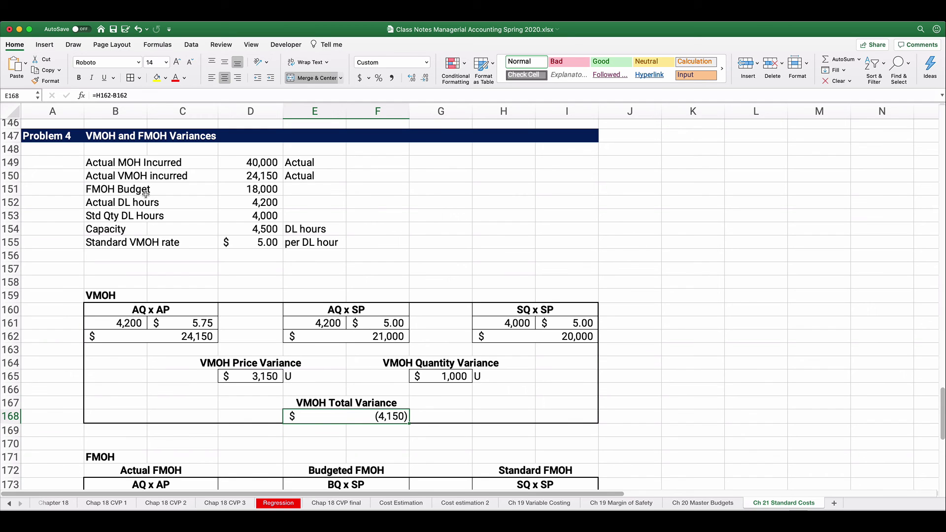
pyautogui.click(97, 96)
pyautogui.write('ab')
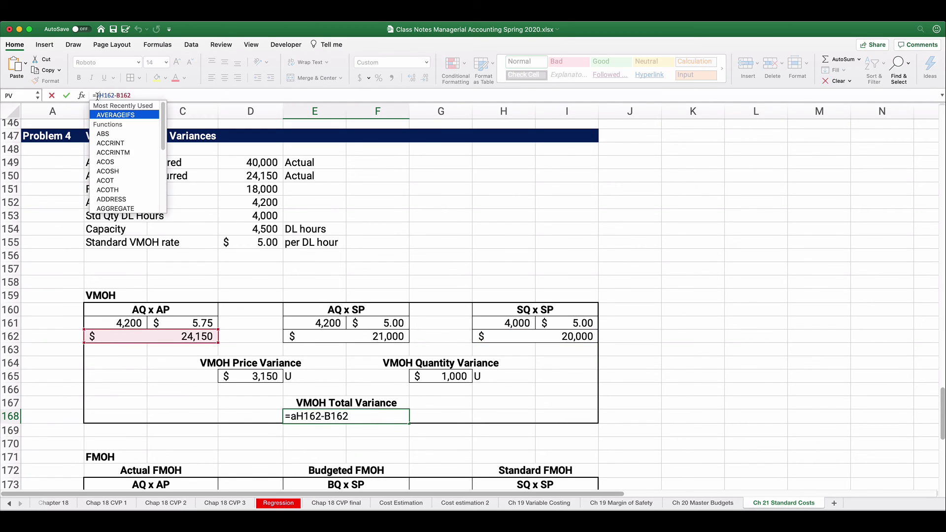
pyautogui.write('s(')
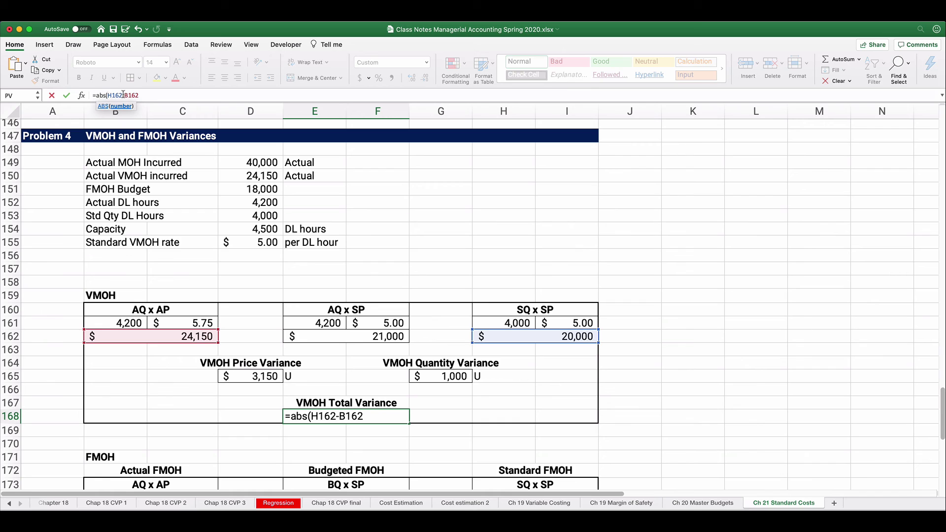
pyautogui.write(')')
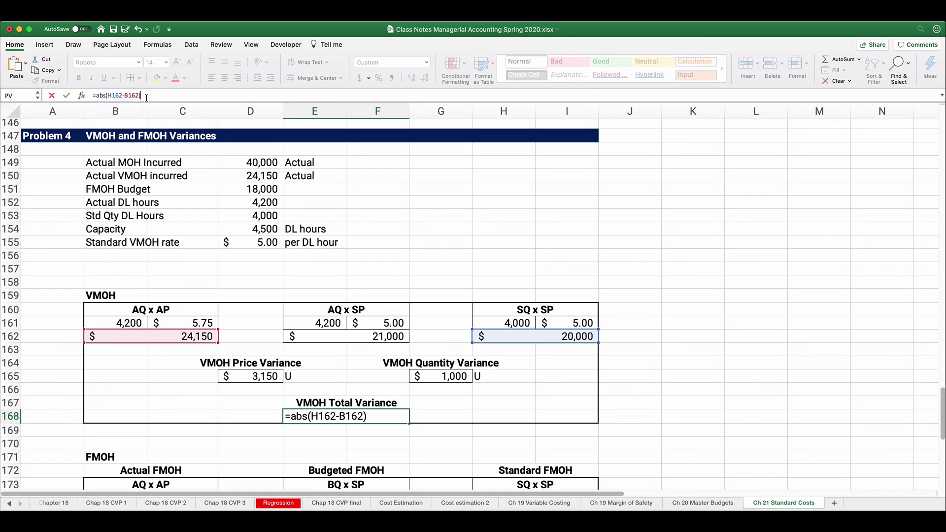
pyautogui.press('Return')
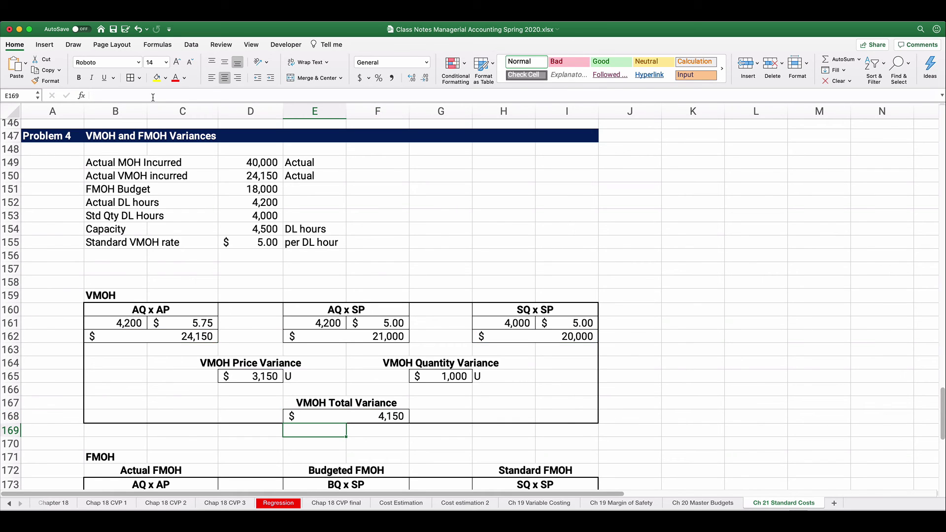
pyautogui.click(422, 411)
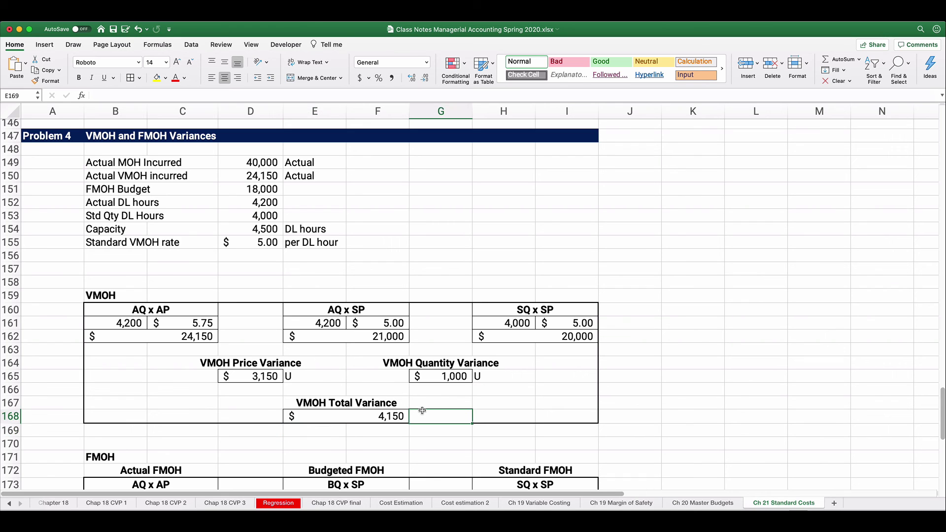
pyautogui.write('U')
pyautogui.press('Return')
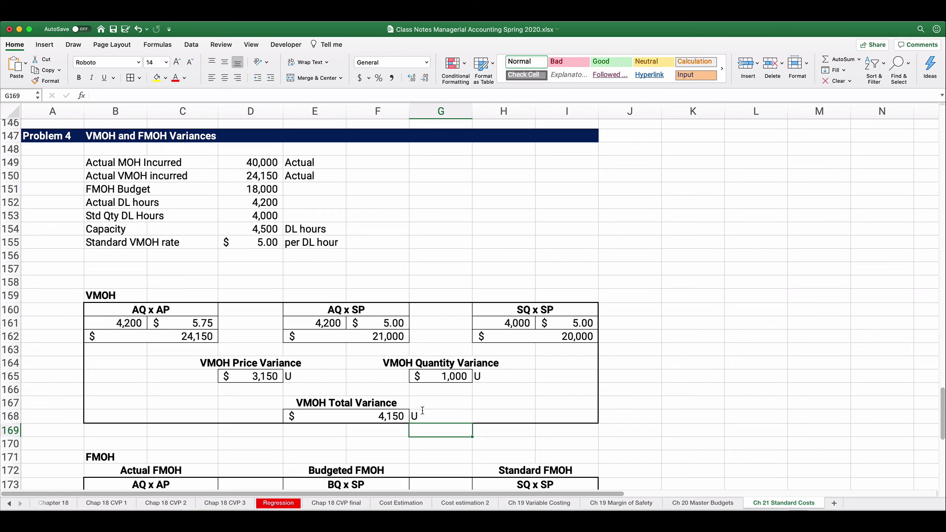
# - Rename the VMOH Price Variance heading to VMOH Rate Variance
pyautogui.click(241, 367)
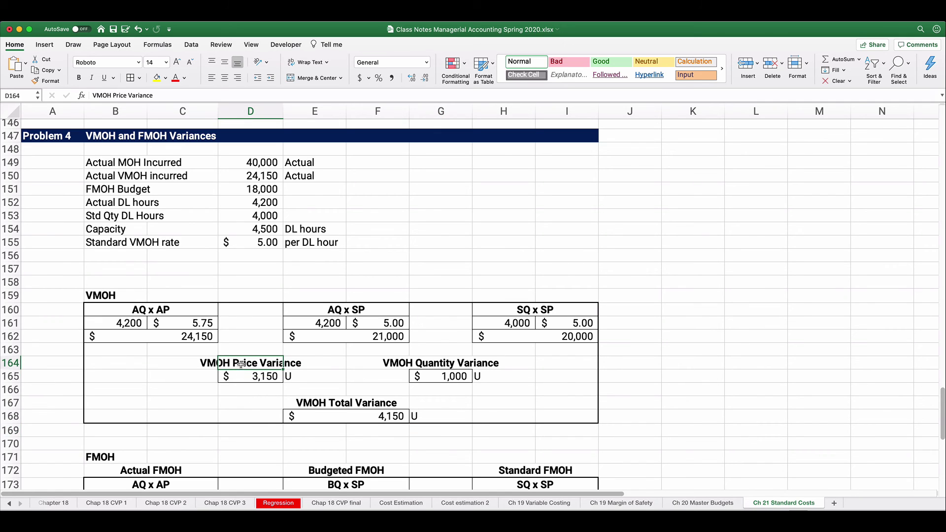
pyautogui.doubleClick(120, 96)
pyautogui.write('Rate')
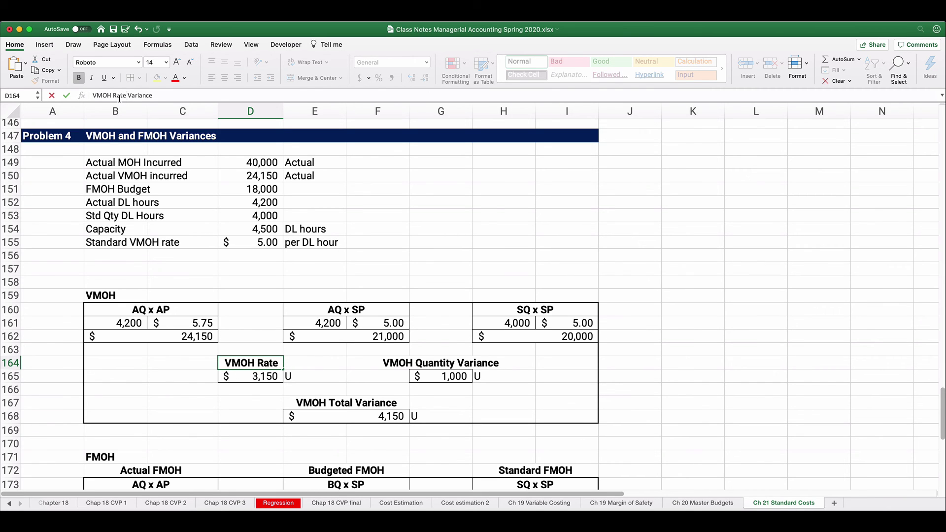
pyautogui.press('Return')
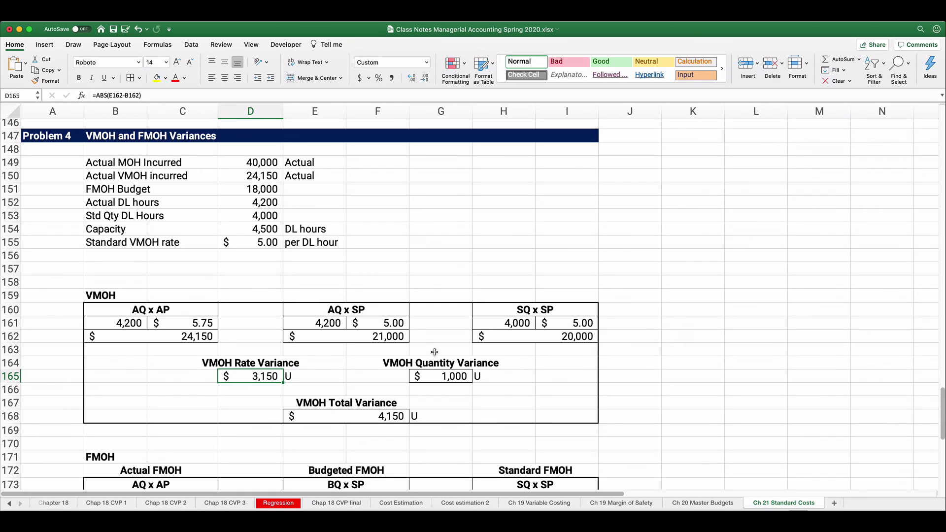
# - Rename the VMOH Quantity Variance heading to VMOH Efficiency Variance
pyautogui.click(435, 363)
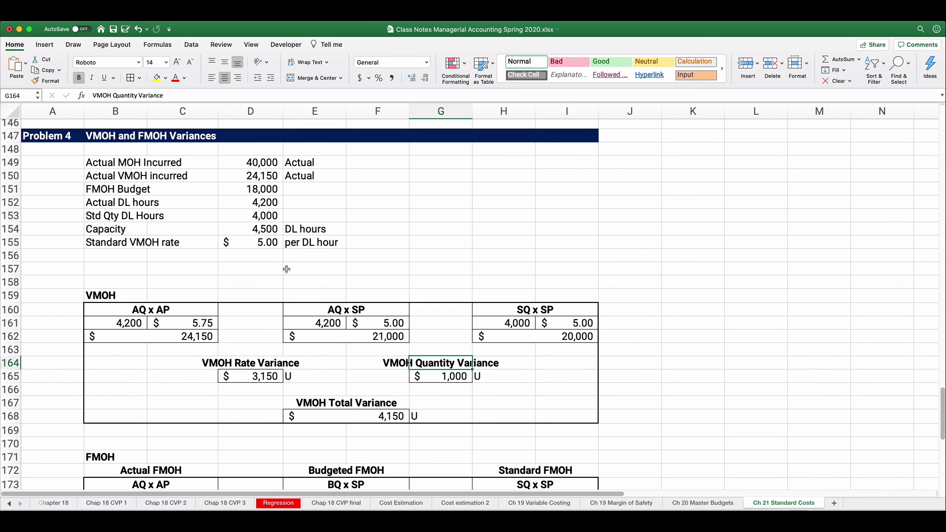
pyautogui.doubleClick(127, 94)
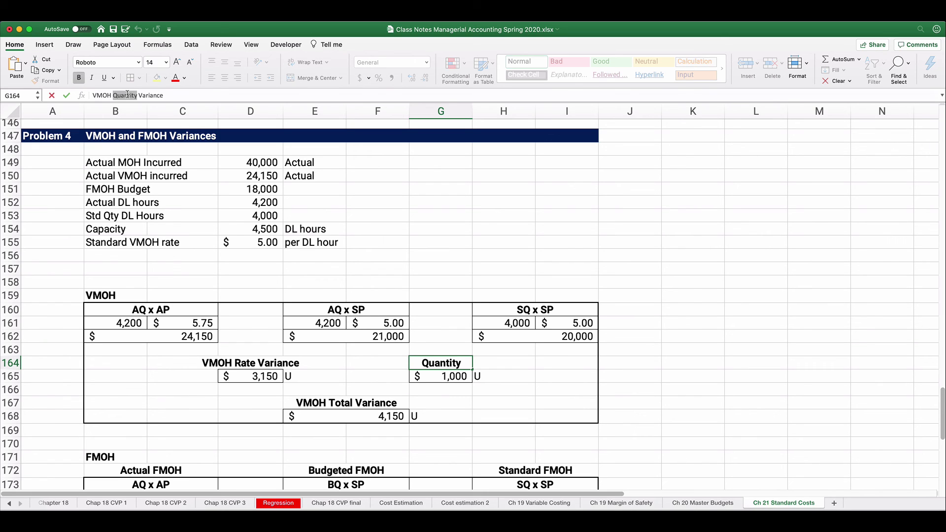
pyautogui.write('Efficiency')
pyautogui.press('Return')
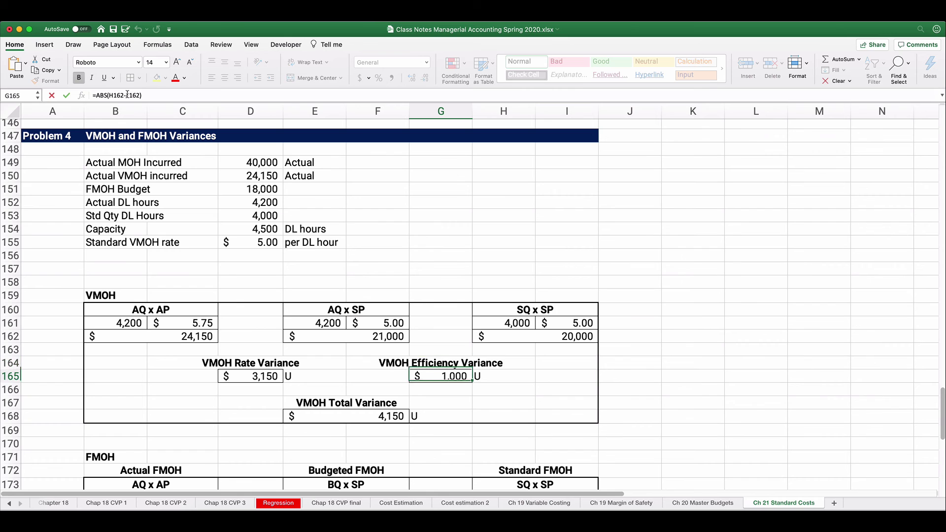
# - Enter 4,200 actual hours and 4,000 standard hours in the FMOH boxes
pyautogui.scroll(-3, 65, 389)
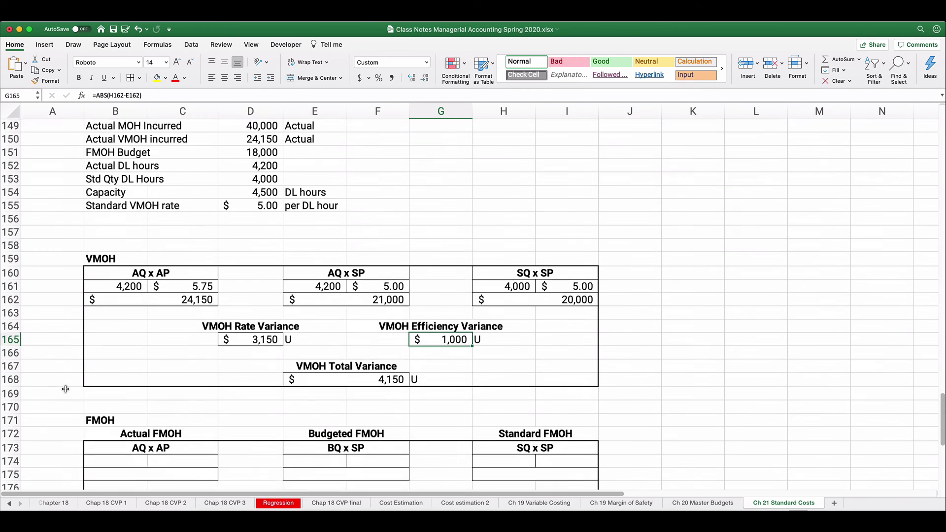
pyautogui.scroll(-7, 65, 389)
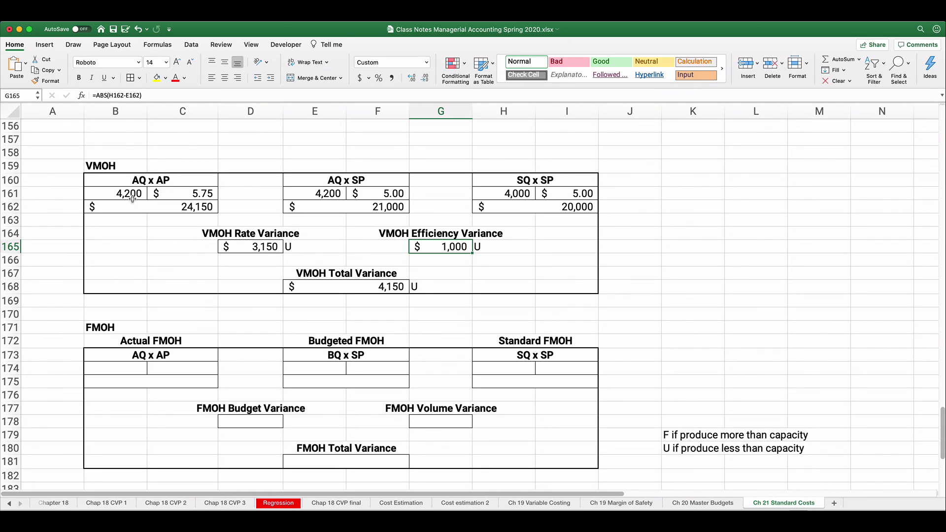
pyautogui.click(129, 370)
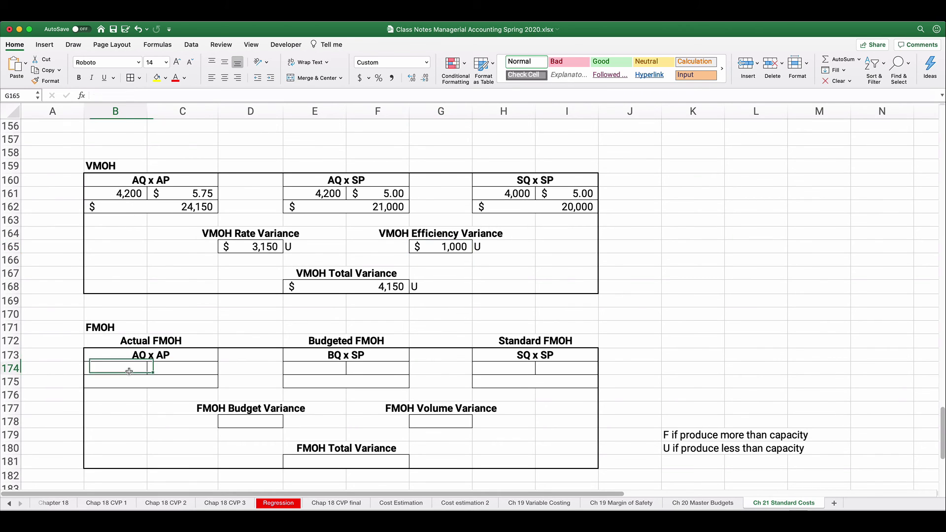
pyautogui.write('4200')
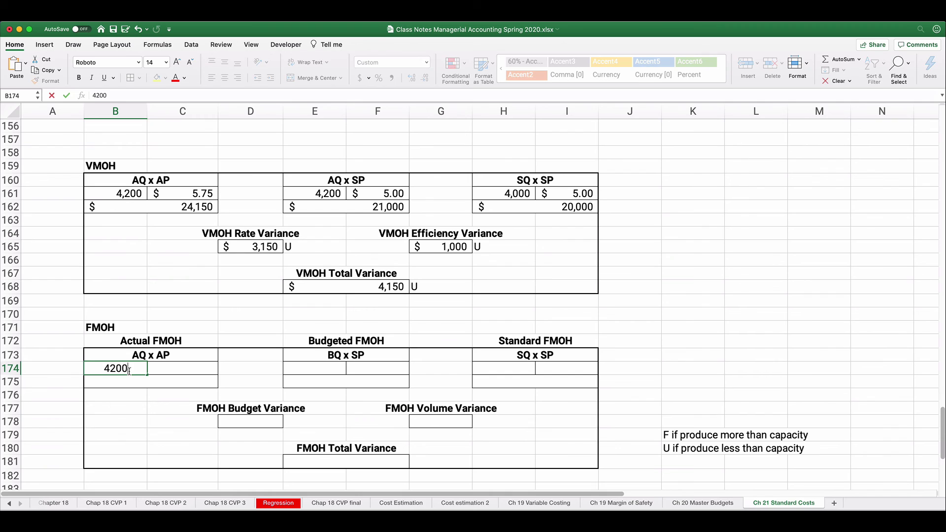
pyautogui.click(503, 370)
pyautogui.write('4000')
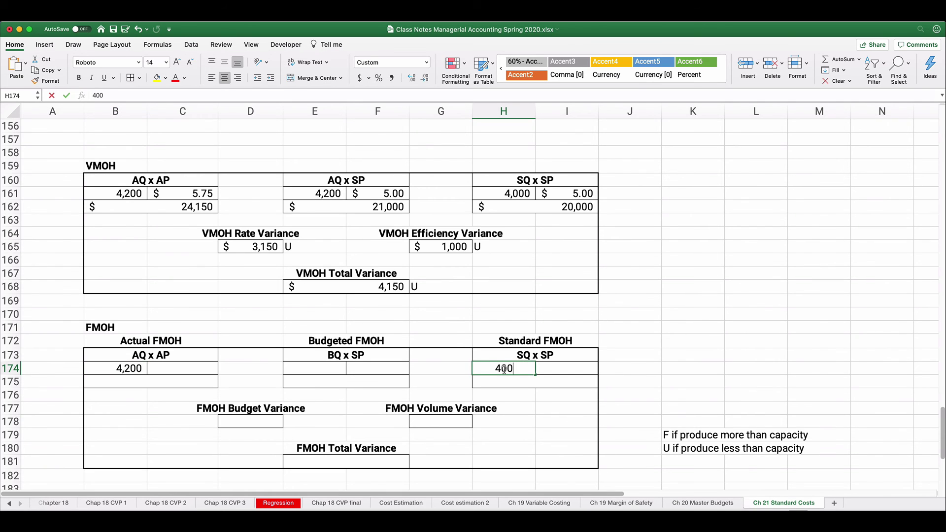
pyautogui.click(329, 369)
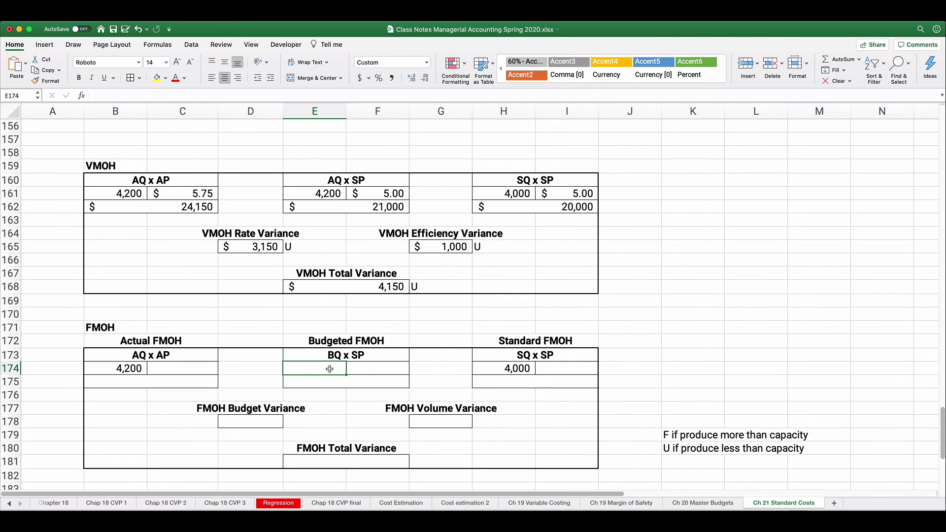
# - Enter 4,500 budgeted hours in E174 and the $18,000 budgeted FMOH total
pyautogui.scroll(5, 329, 369)
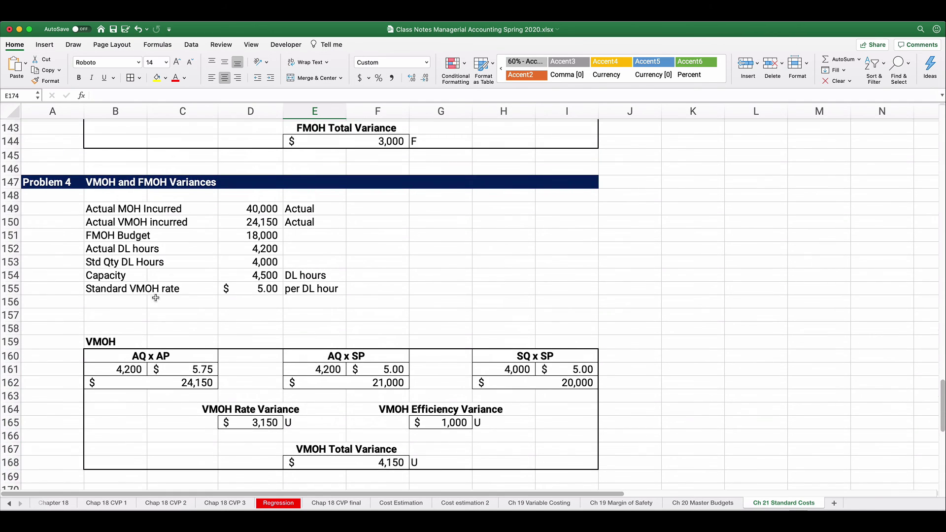
pyautogui.moveTo(85, 275); pyautogui.dragTo(242, 276)
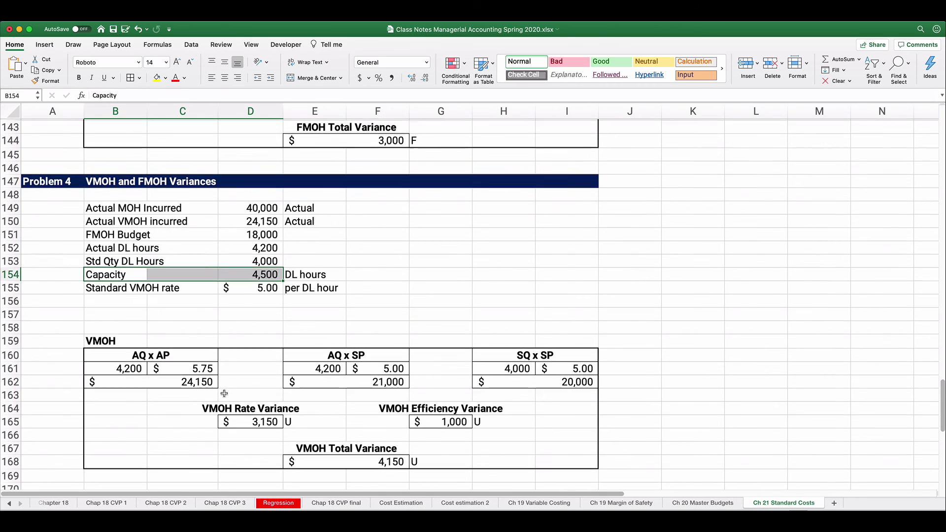
pyautogui.scroll(-3, 225, 393)
pyautogui.scroll(-3, 224, 393)
pyautogui.scroll(-1, 224, 392)
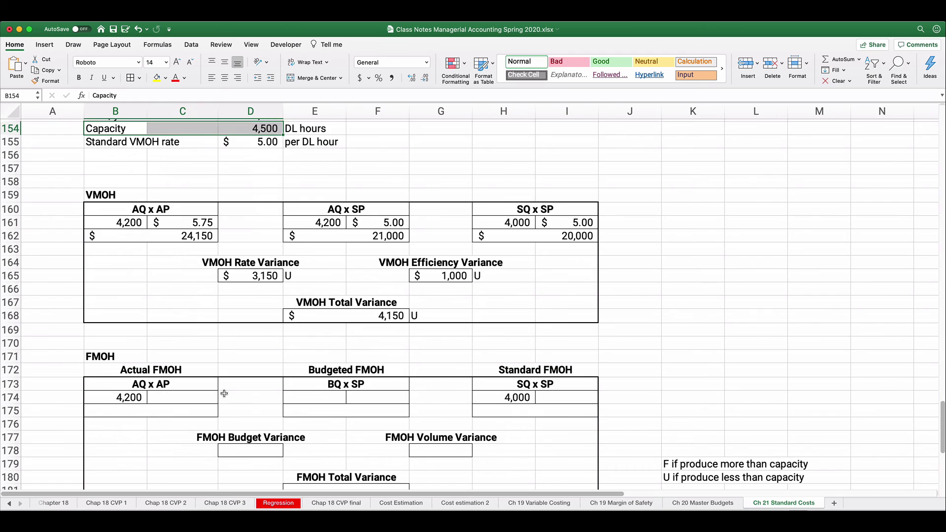
pyautogui.click(316, 392)
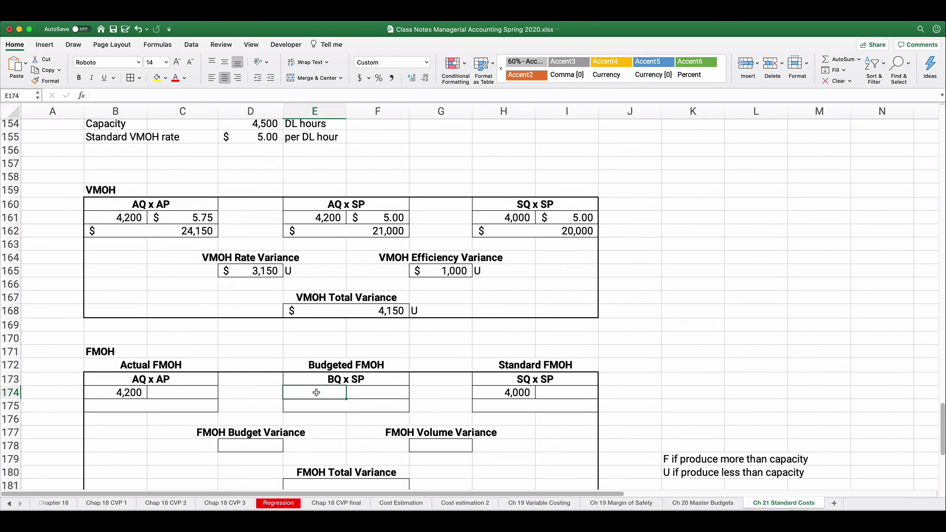
pyautogui.write('4500')
pyautogui.press('Return')
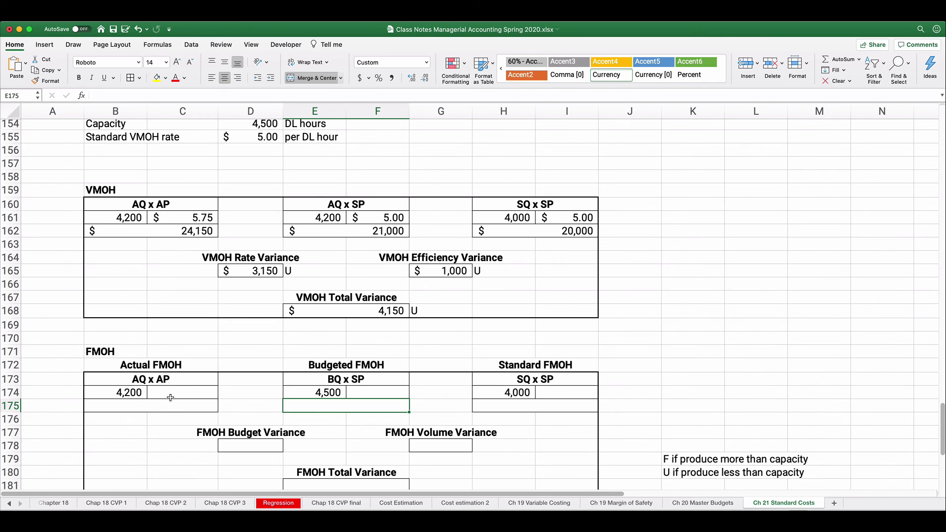
pyautogui.scroll(3, 170, 391)
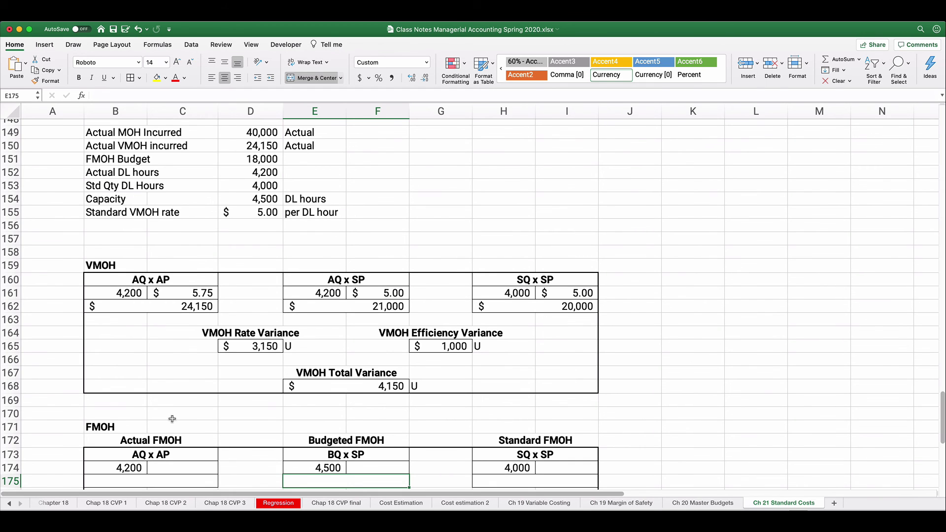
pyautogui.scroll(1, 206, 399)
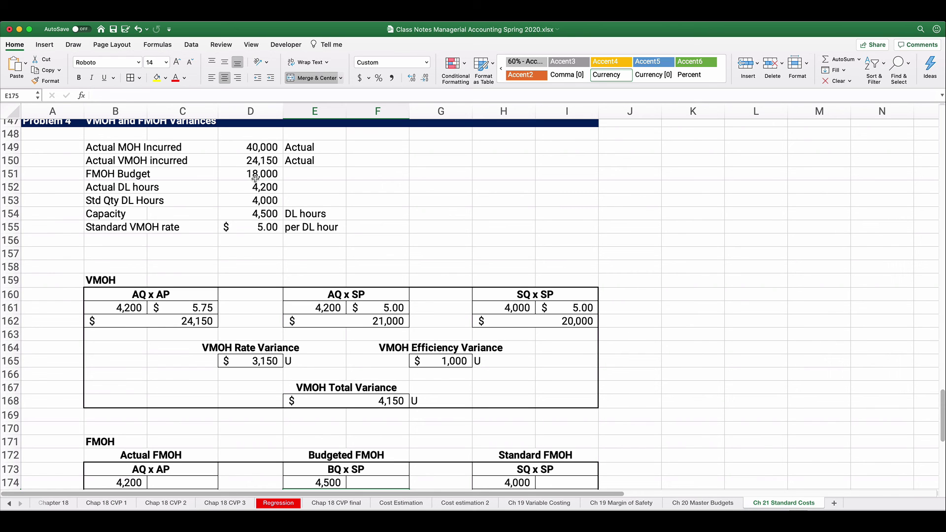
pyautogui.scroll(-5, 259, 381)
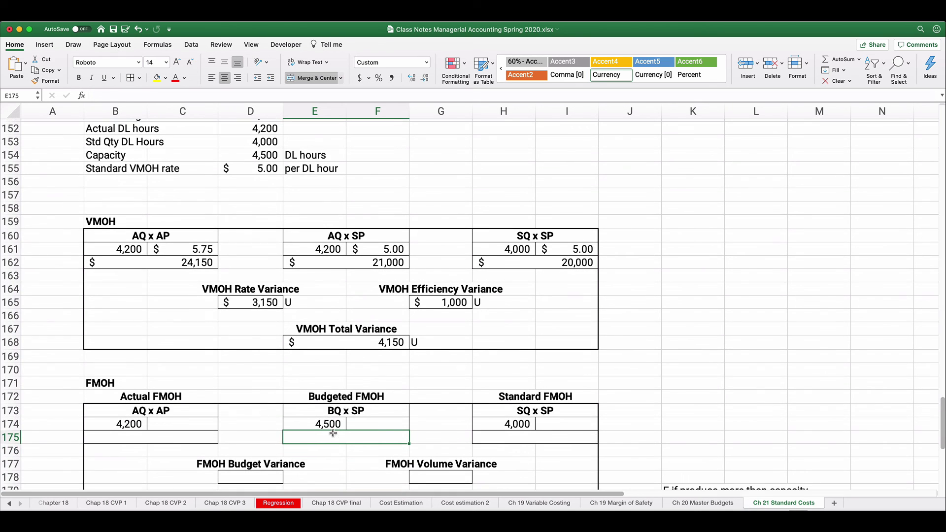
pyautogui.write('18000')
pyautogui.press('Return')
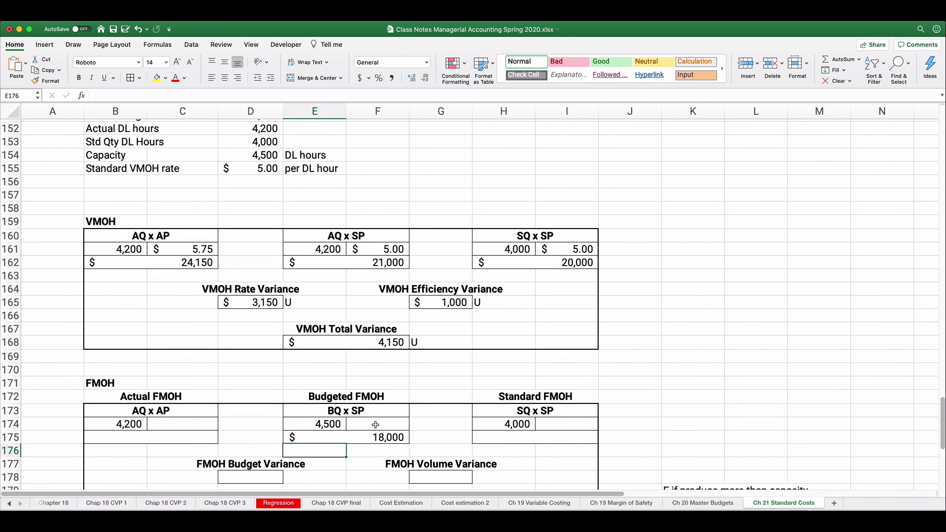
# - Compute the budgeted rate in F174 as =E175/E174, giving $4.00
pyautogui.click(375, 425)
pyautogui.write('=')
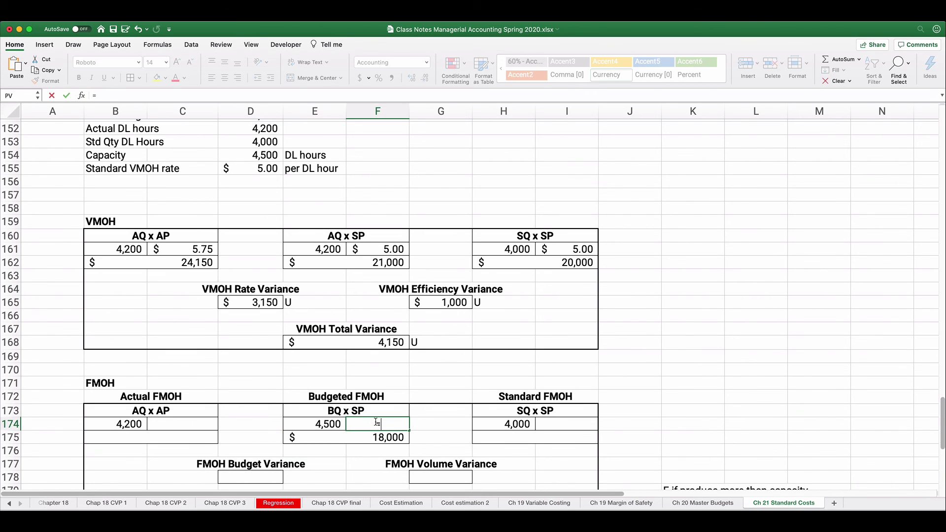
pyautogui.press('Down')
pyautogui.write('/')
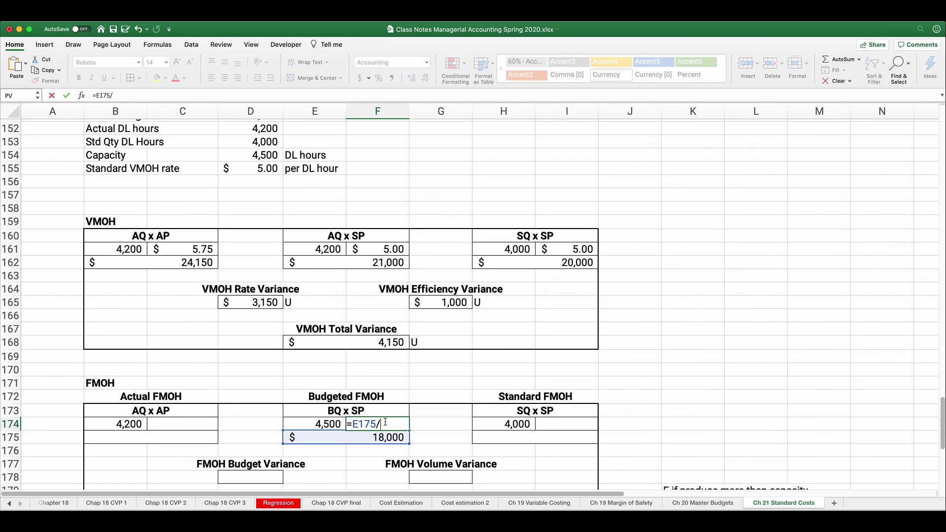
pyautogui.click(336, 424)
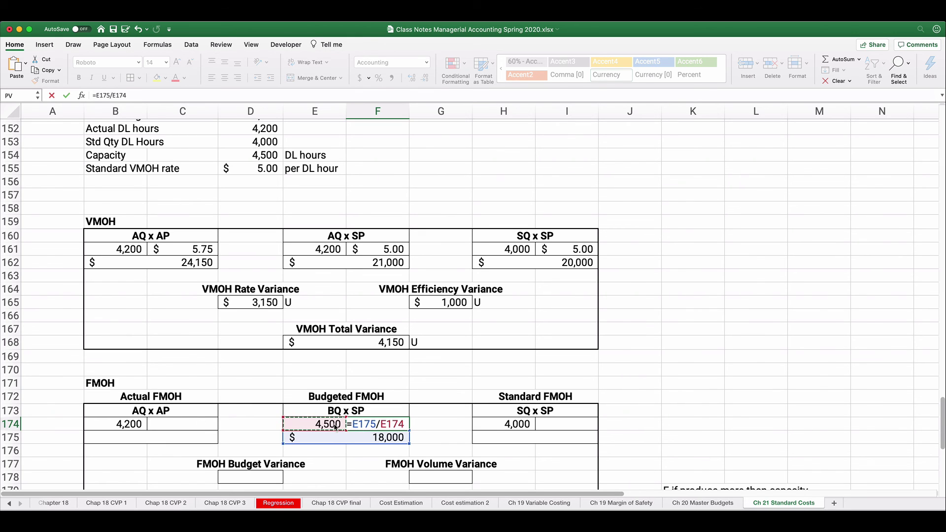
pyautogui.press('Return')
# - Set standard rate 4 in I174 and compute H175 as =H174*I174, giving $16,000
pyautogui.click(555, 422)
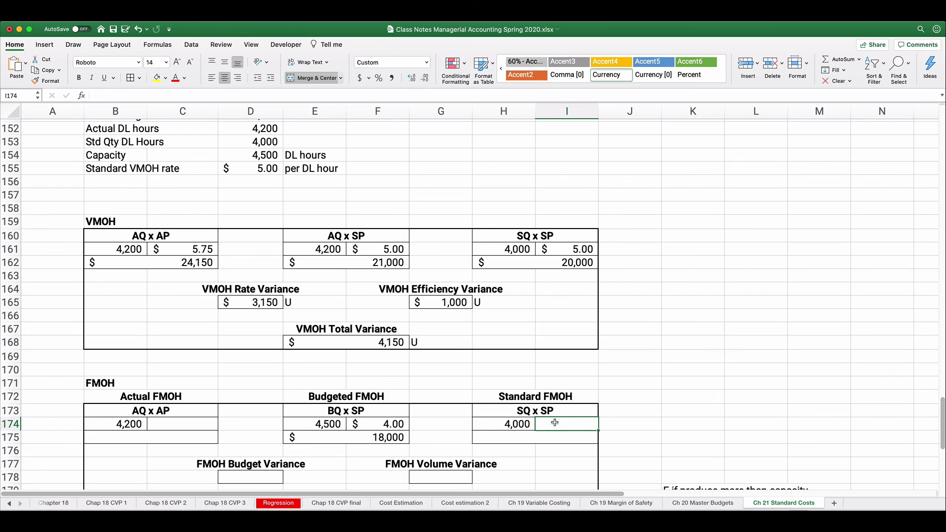
pyautogui.write('4')
pyautogui.press('Return')
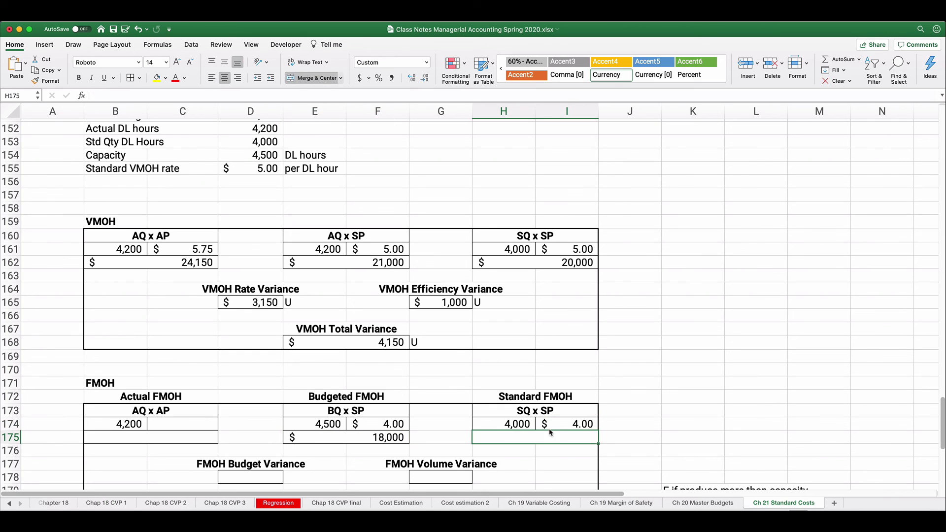
pyautogui.write('=')
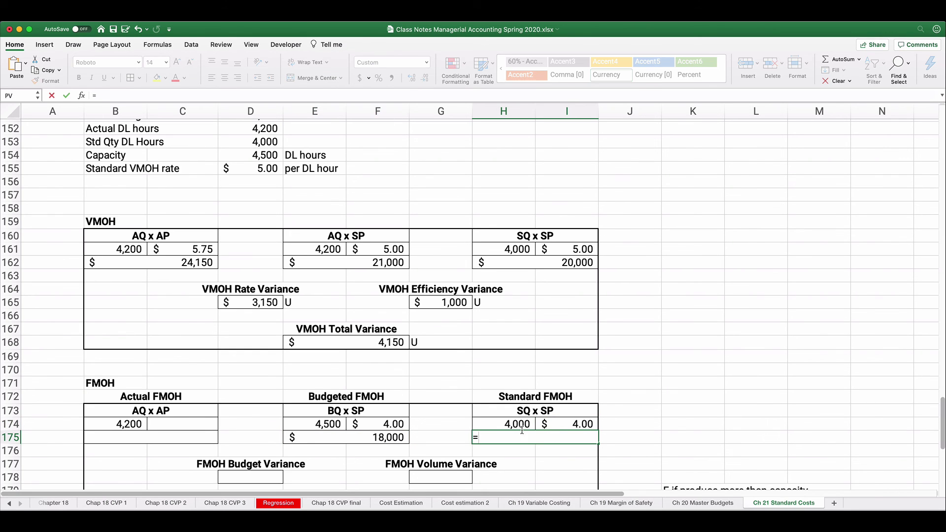
pyautogui.click(517, 424)
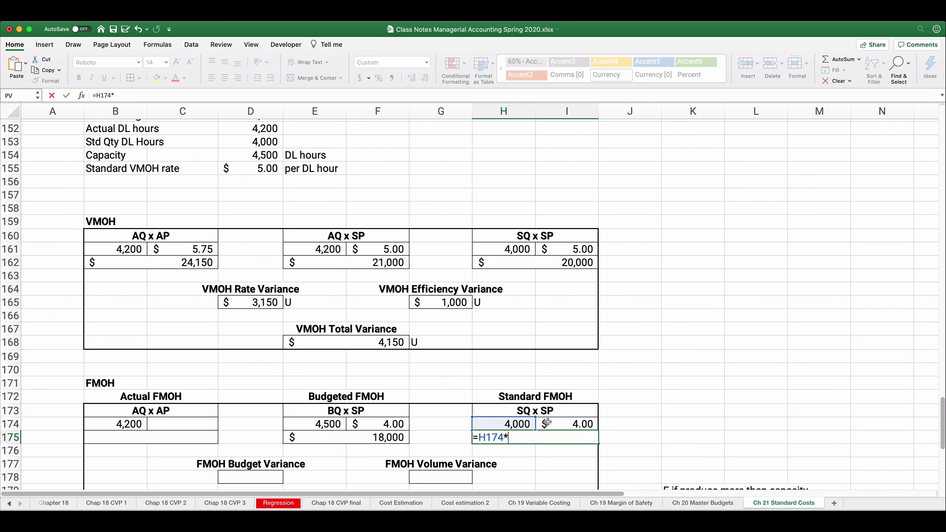
pyautogui.write('*')
pyautogui.click(587, 423)
pyautogui.press('Return')
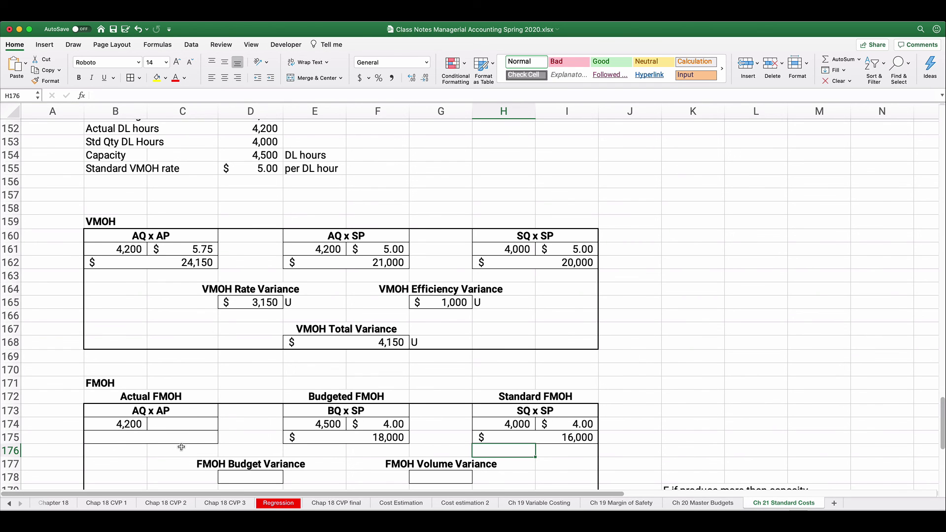
# - Add an 'Actual FMOH' label in F150 and compute it in G150 as =D149-D150, giving 15,850
pyautogui.scroll(5, 182, 446)
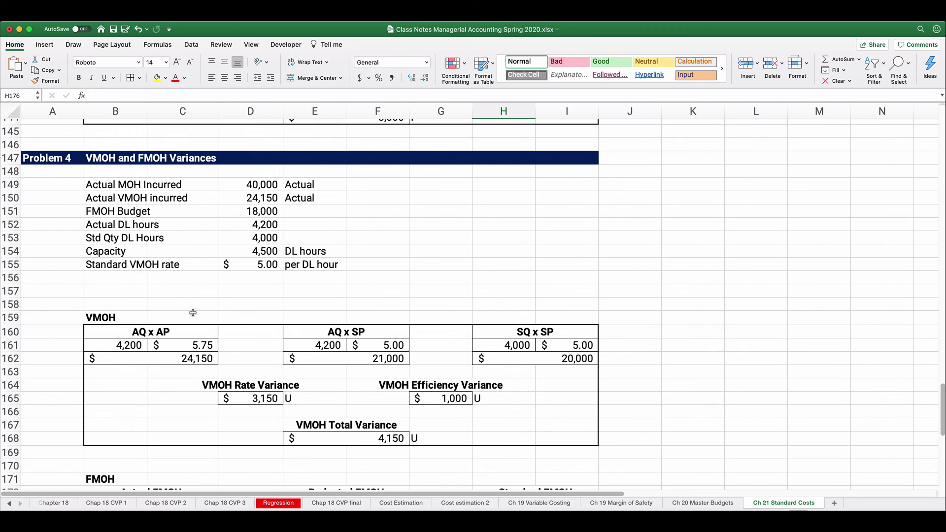
pyautogui.moveTo(104, 186); pyautogui.dragTo(263, 196)
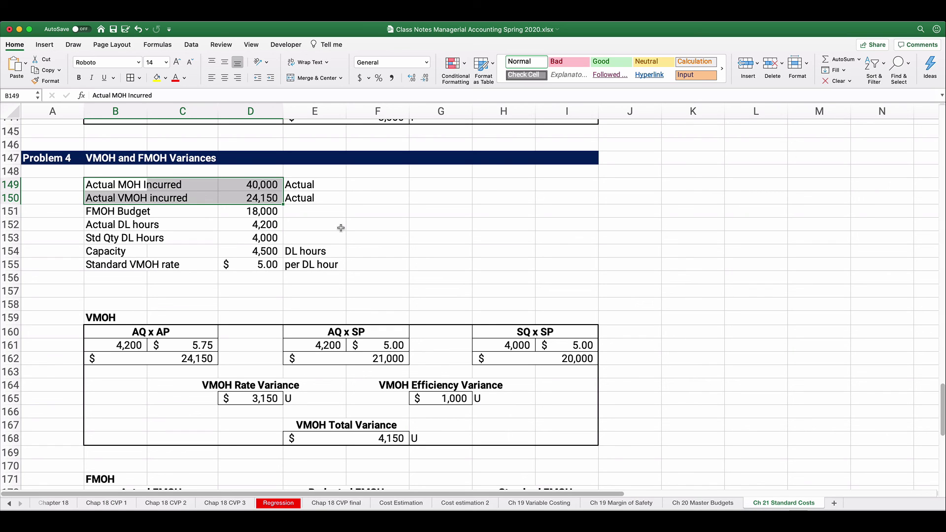
pyautogui.click(372, 198)
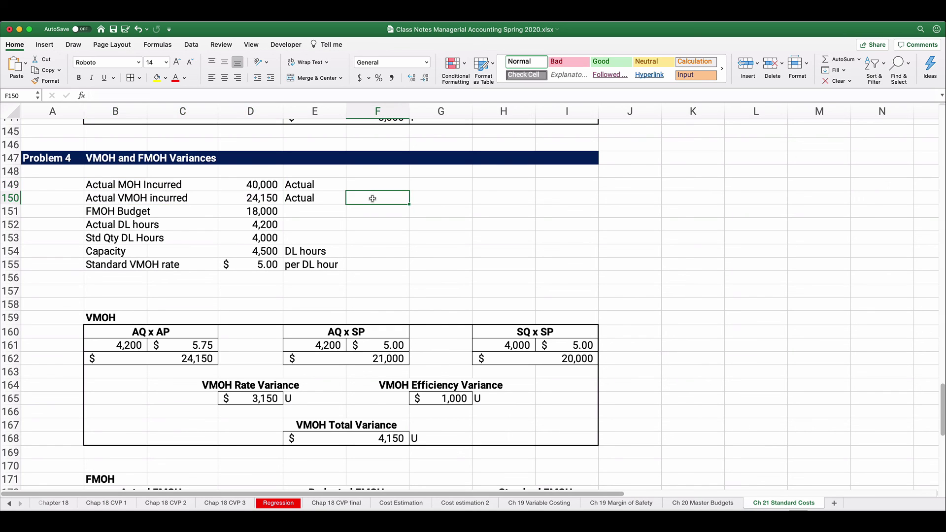
pyautogui.write('Actual fmoh')
pyautogui.press('BackSpace')
pyautogui.press('BackSpace')
pyautogui.press('BackSpace')
pyautogui.press('BackSpace')
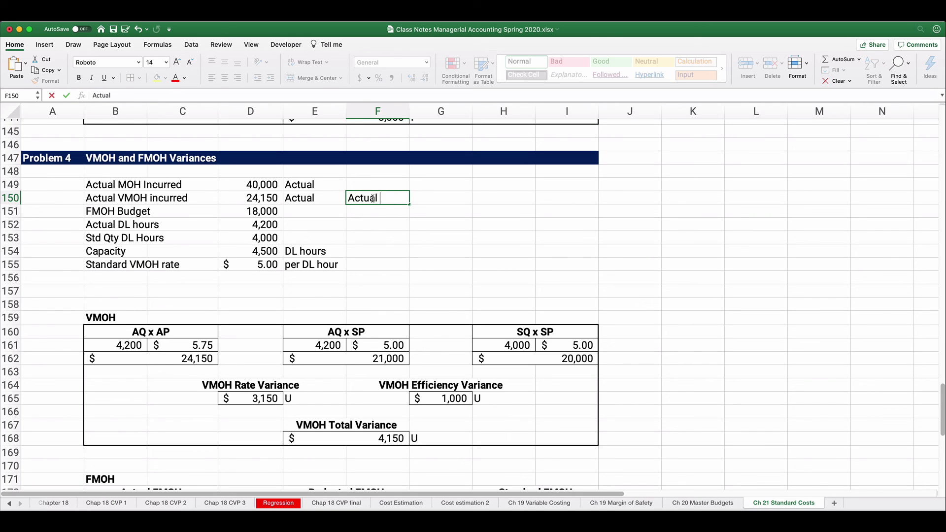
pyautogui.write('FMOH')
pyautogui.press('Return')
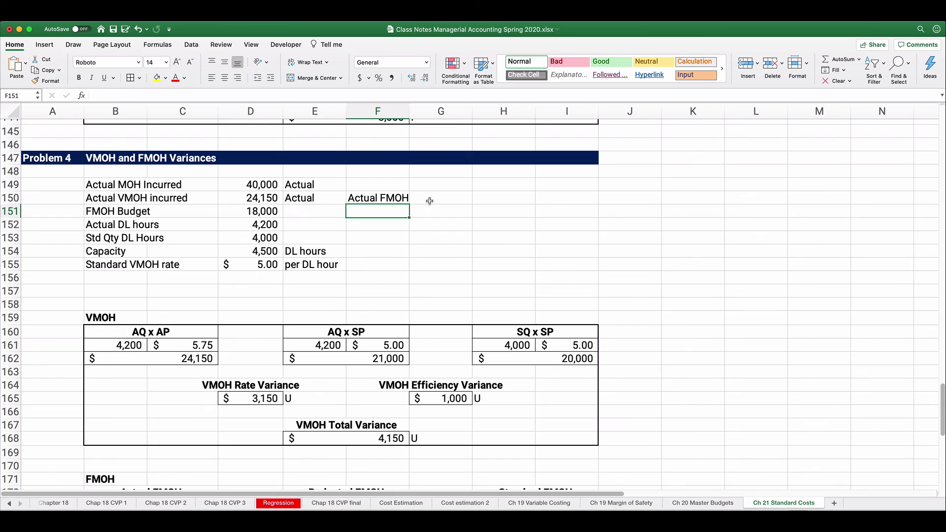
pyautogui.click(429, 200)
pyautogui.write('=')
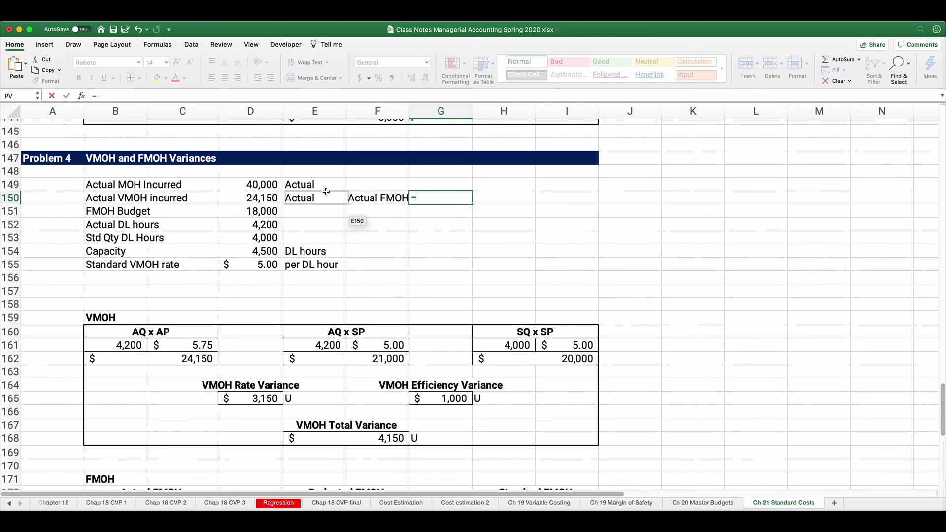
pyautogui.click(278, 185)
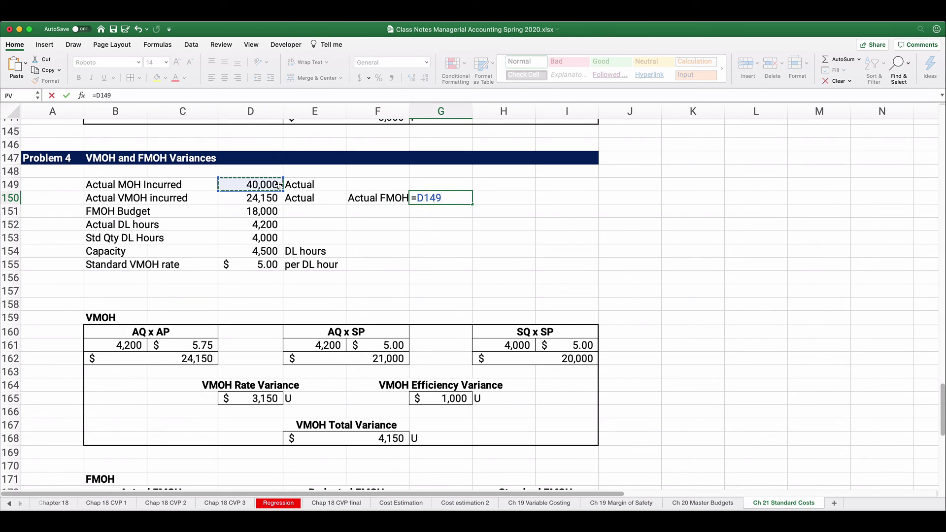
pyautogui.write('-')
pyautogui.click(269, 198)
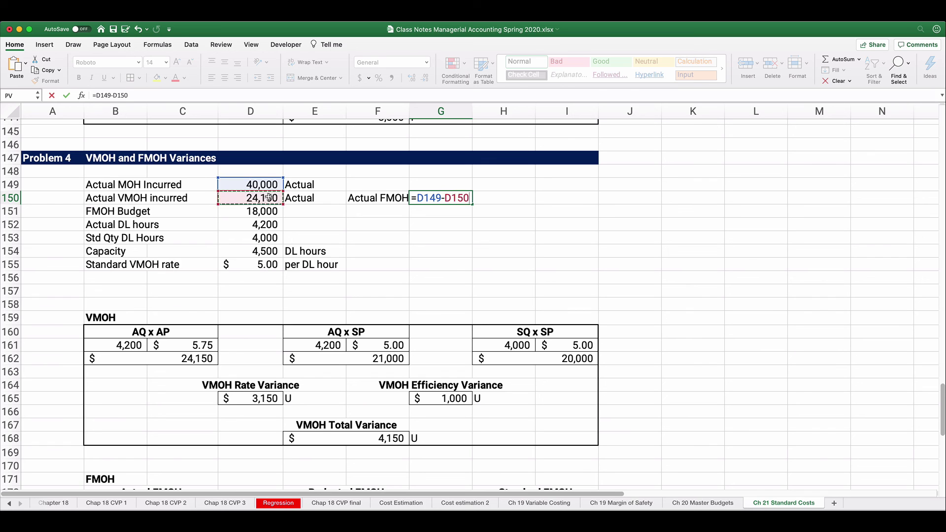
pyautogui.press('Return')
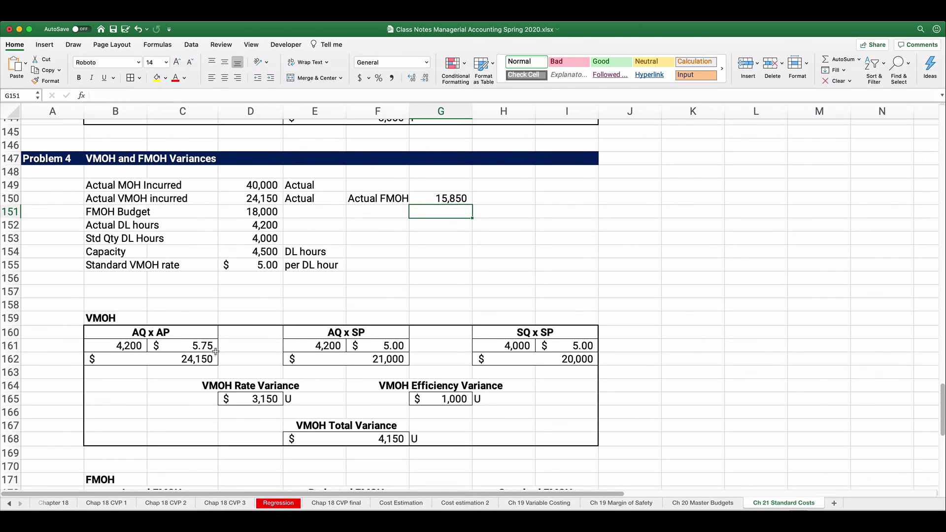
# - Enter 15,850 in B175 and compute the actual rate in C174 as =B175/B174 ($3.77)
pyautogui.scroll(-5, 216, 352)
pyautogui.click(178, 416)
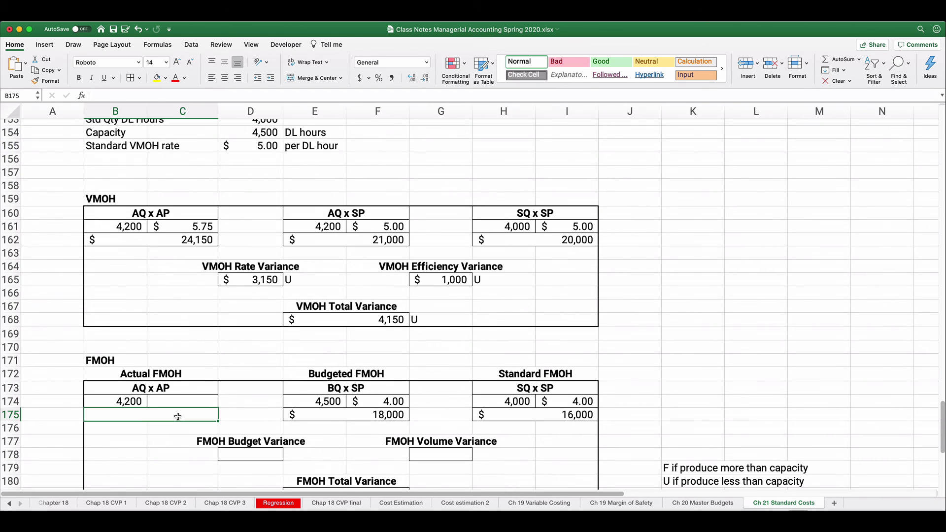
pyautogui.write('15,850')
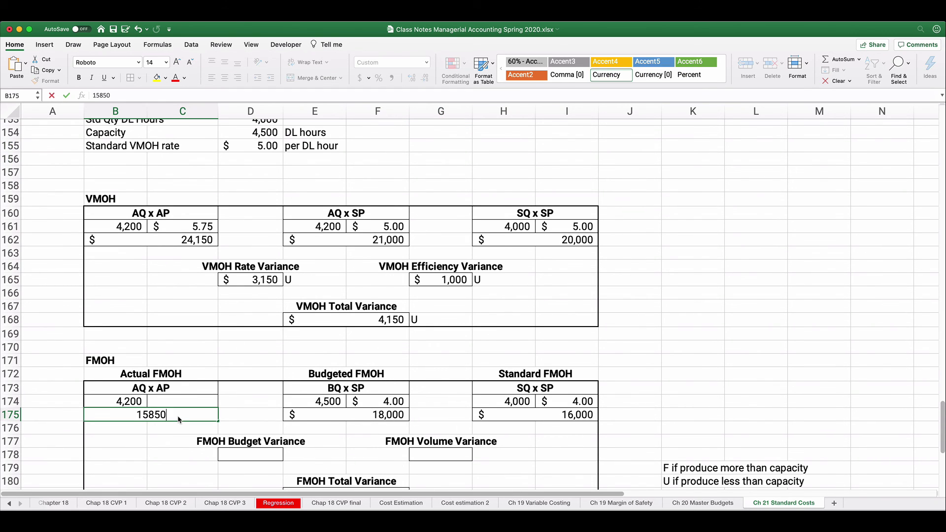
pyautogui.press('Return')
pyautogui.click(190, 402)
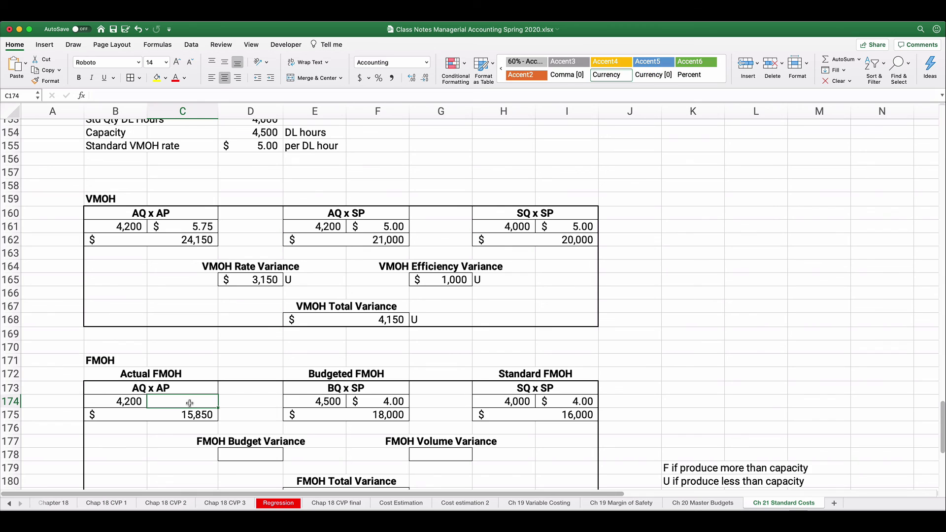
pyautogui.write('=')
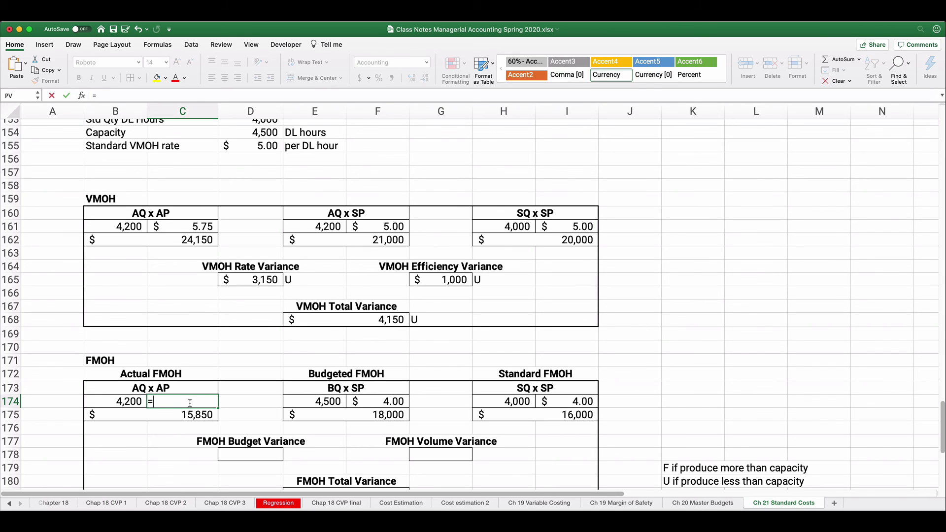
pyautogui.press('Down')
pyautogui.write('/')
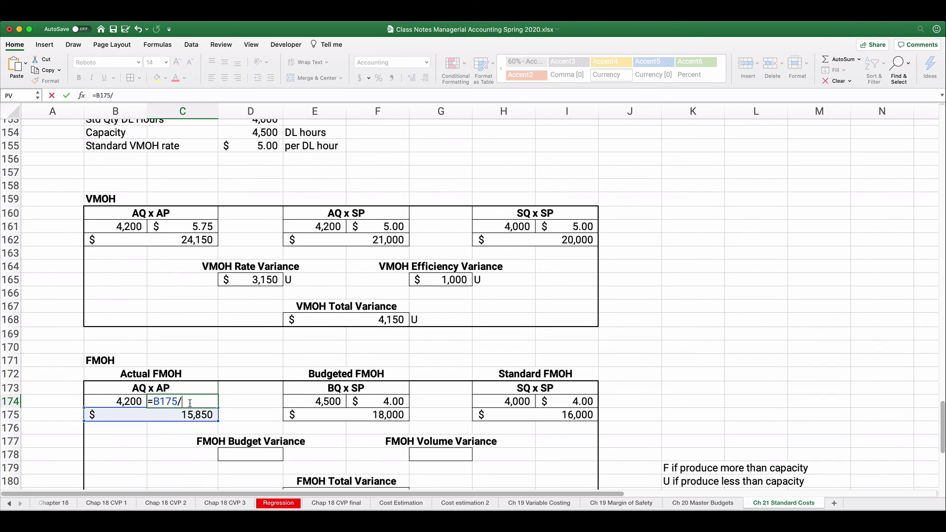
pyautogui.click(128, 401)
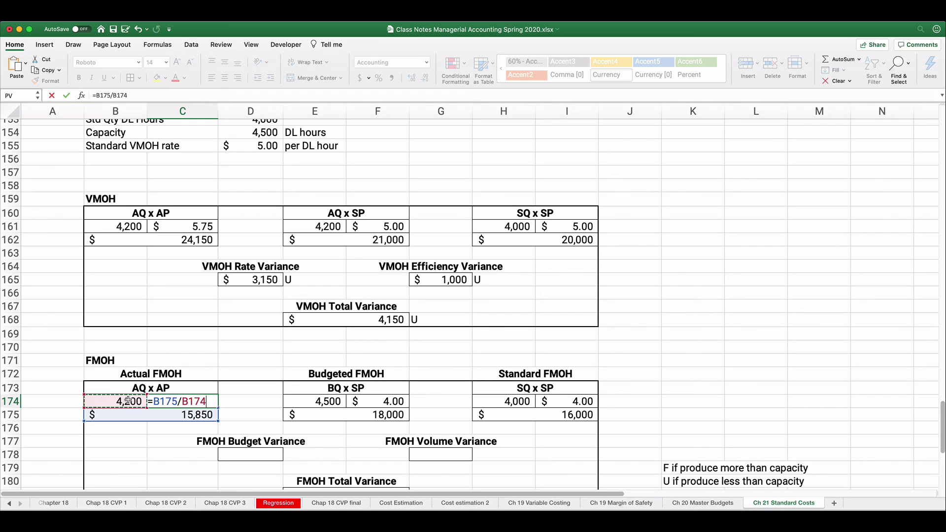
pyautogui.press('Return')
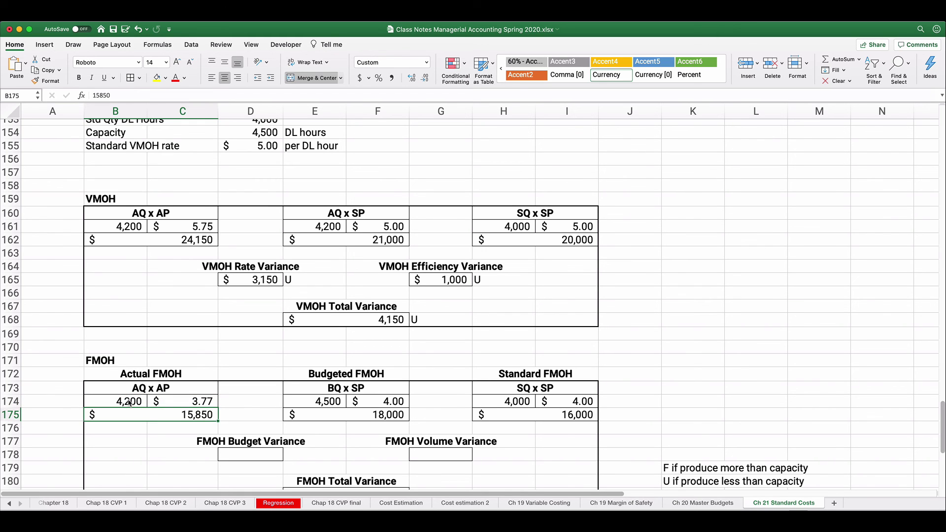
pyautogui.scroll(-1, 155, 419)
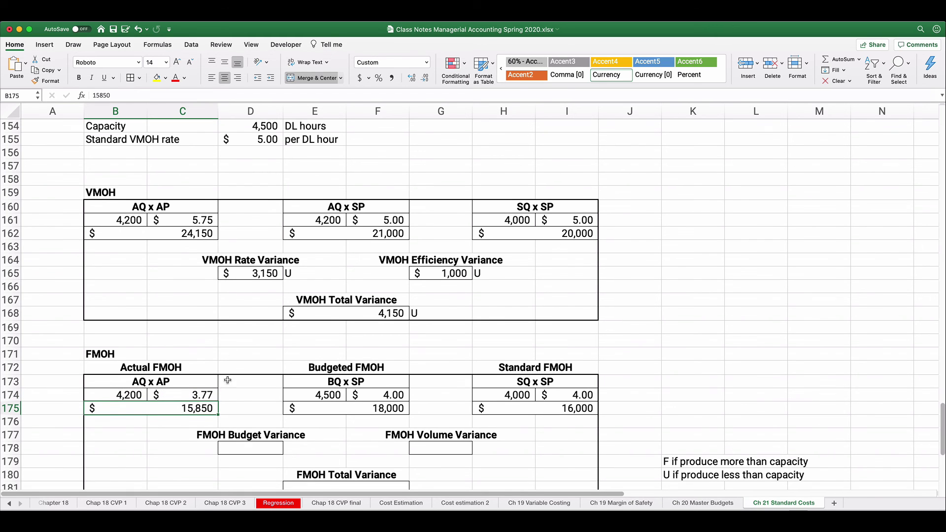
# - Copy the variance formula from D165 into D178 for a $2,150 budget variance marked F
pyautogui.click(241, 275)
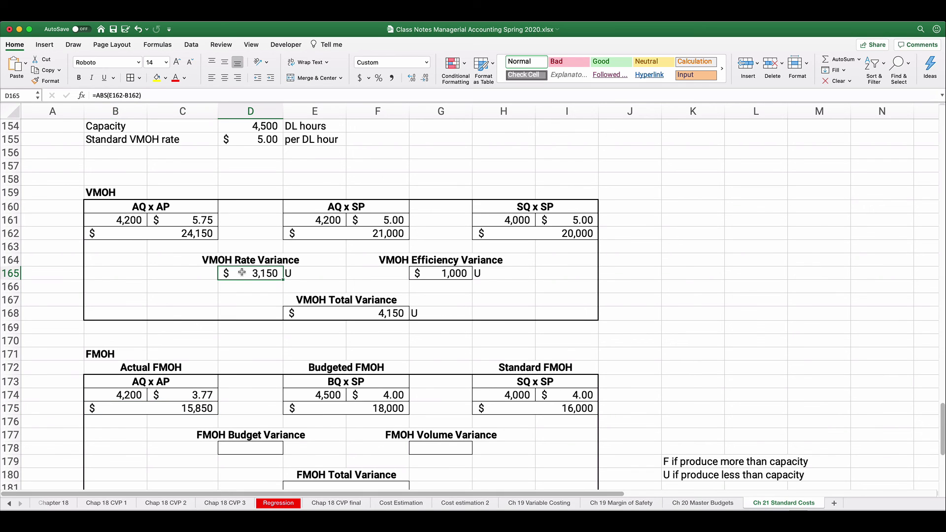
pyautogui.click(259, 443)
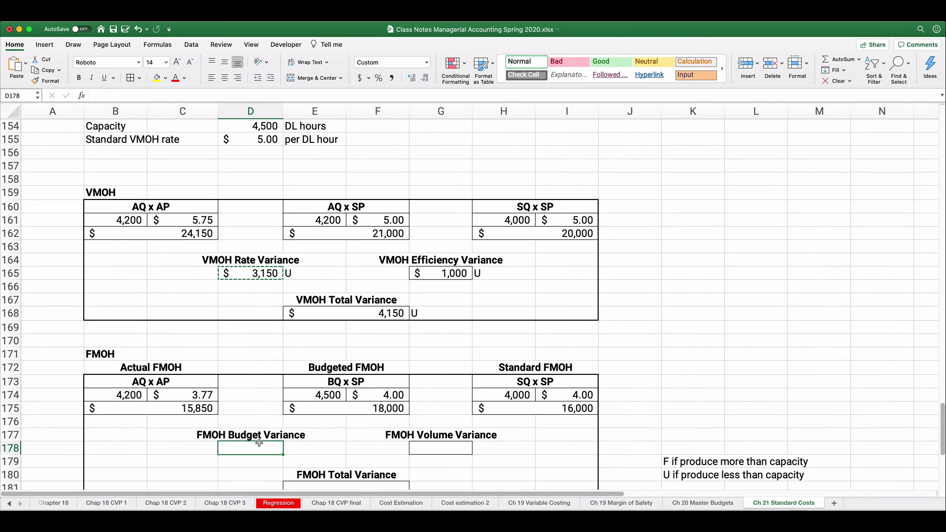
pyautogui.press('super+v')
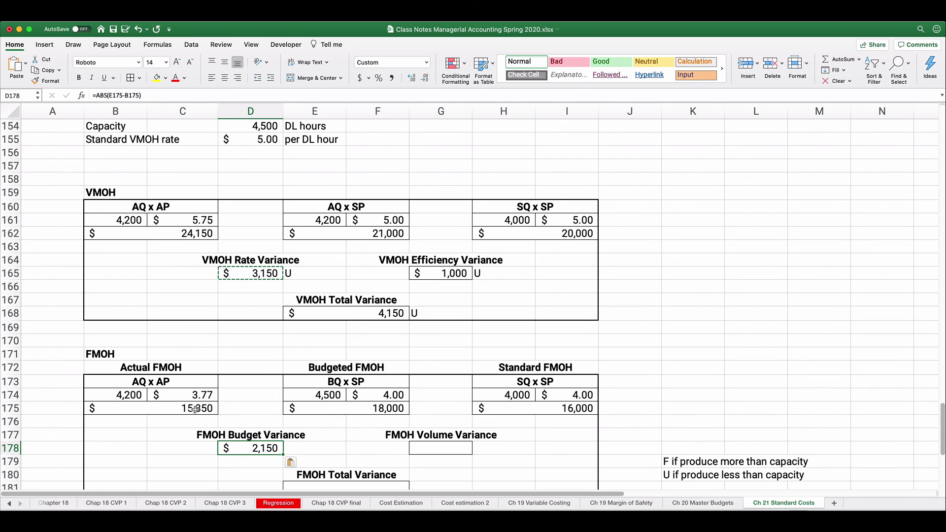
pyautogui.click(292, 449)
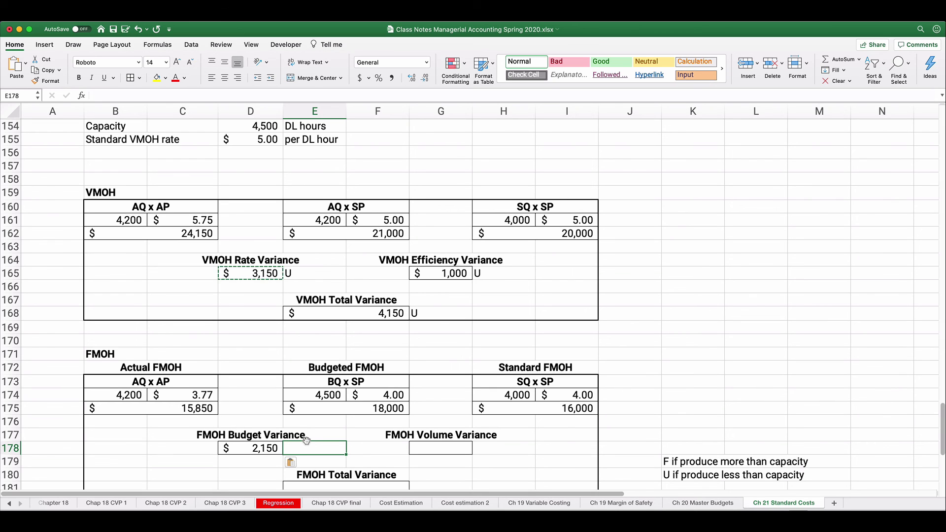
pyautogui.write('F')
pyautogui.press('Tab')
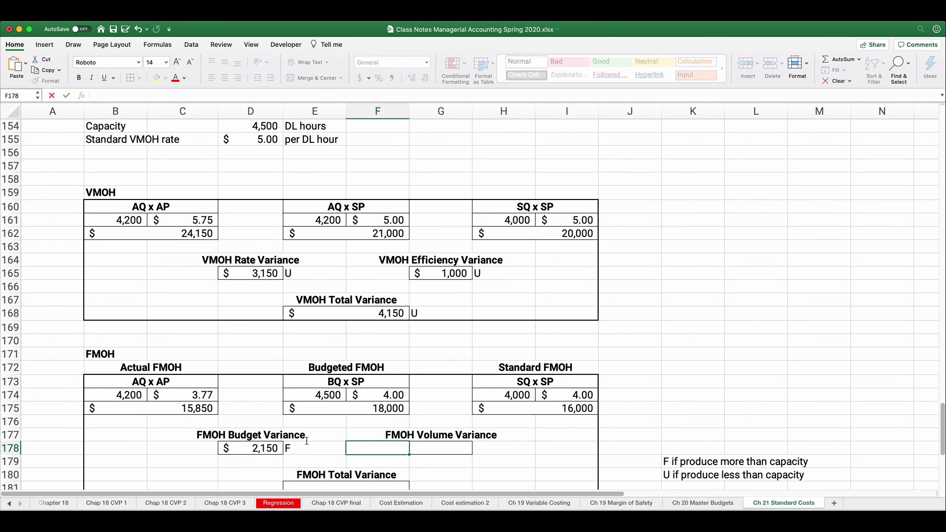
pyautogui.press('Tab')
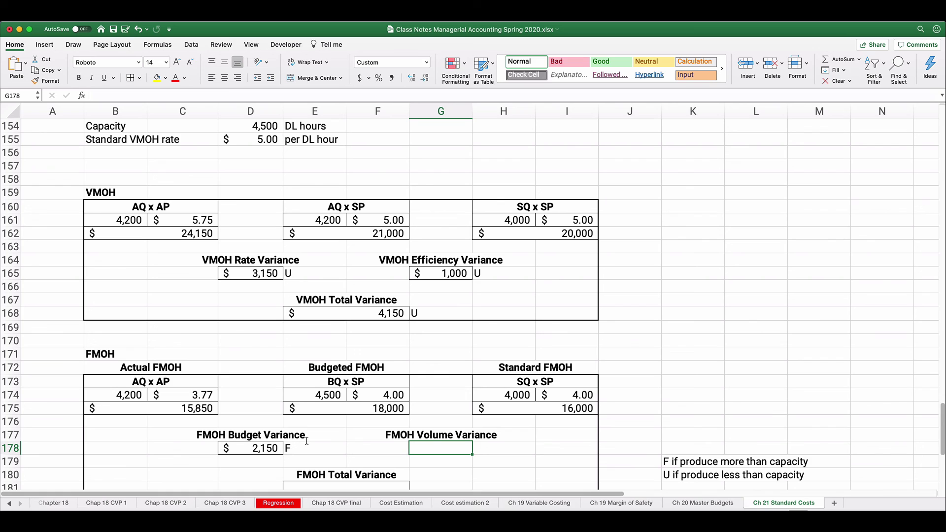
# - Copy the variance formula into G178 for a $2,000 volume variance marked U
pyautogui.click(257, 449)
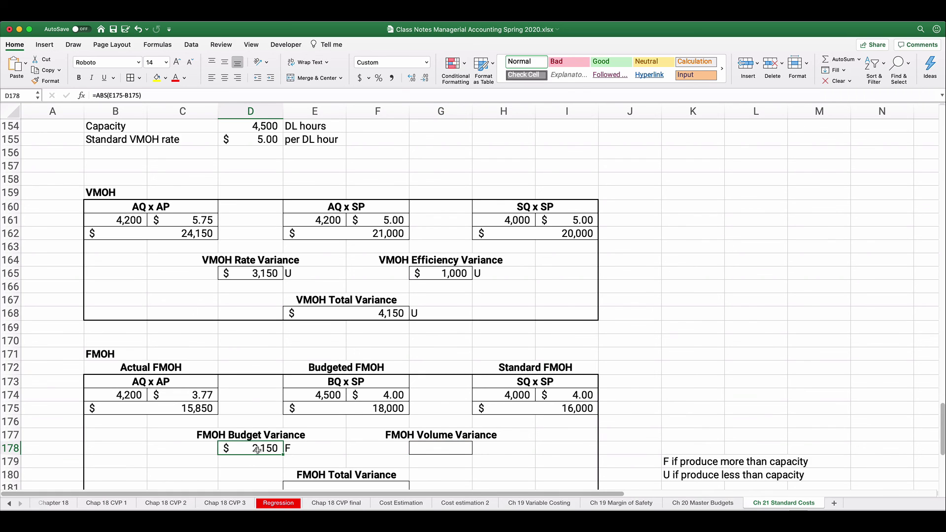
pyautogui.click(420, 448)
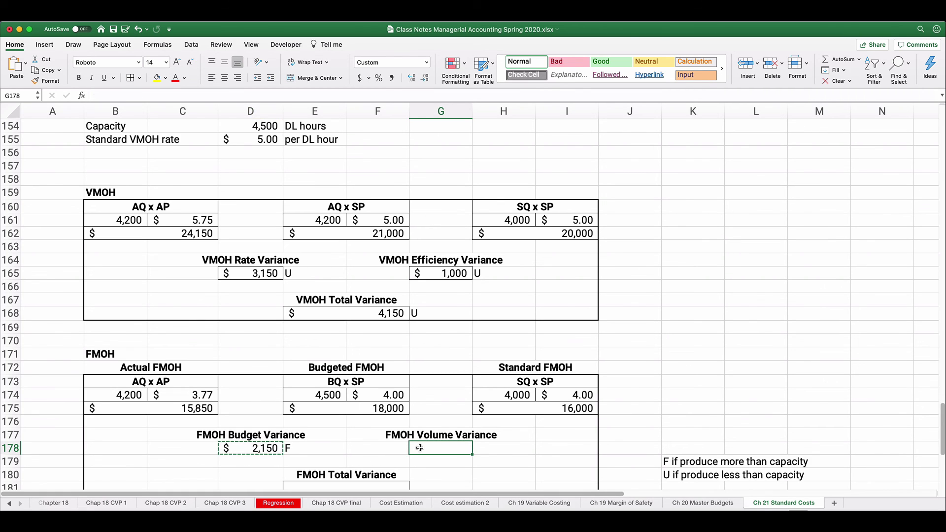
pyautogui.press('cmd+v')
pyautogui.click(489, 448)
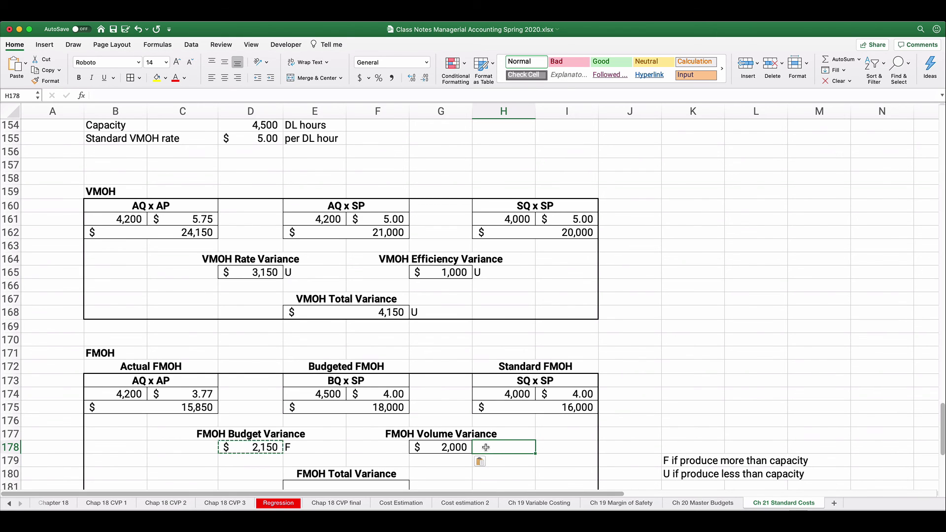
pyautogui.write('U')
pyautogui.press('Return')
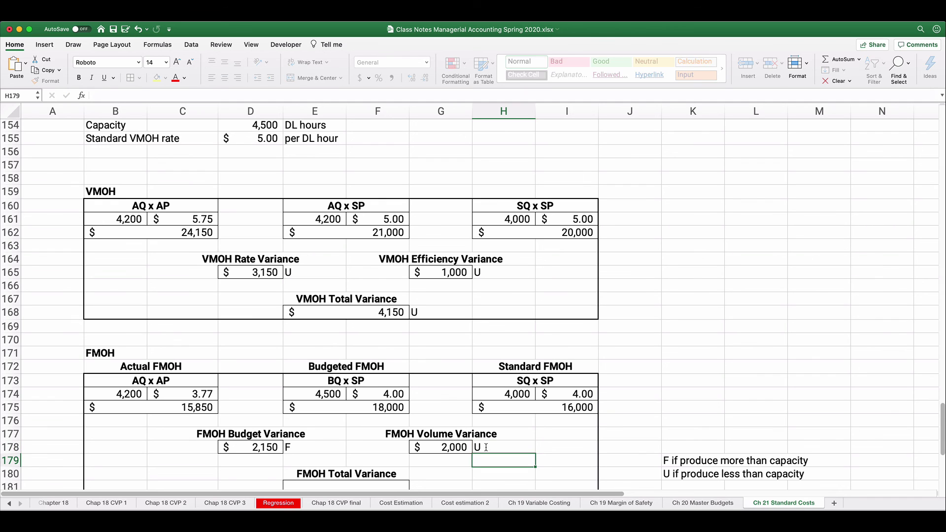
# - Enter =H175-B175 in E181 for a $150 total variance and label it F
pyautogui.scroll(-2, 439, 447)
pyautogui.click(394, 456)
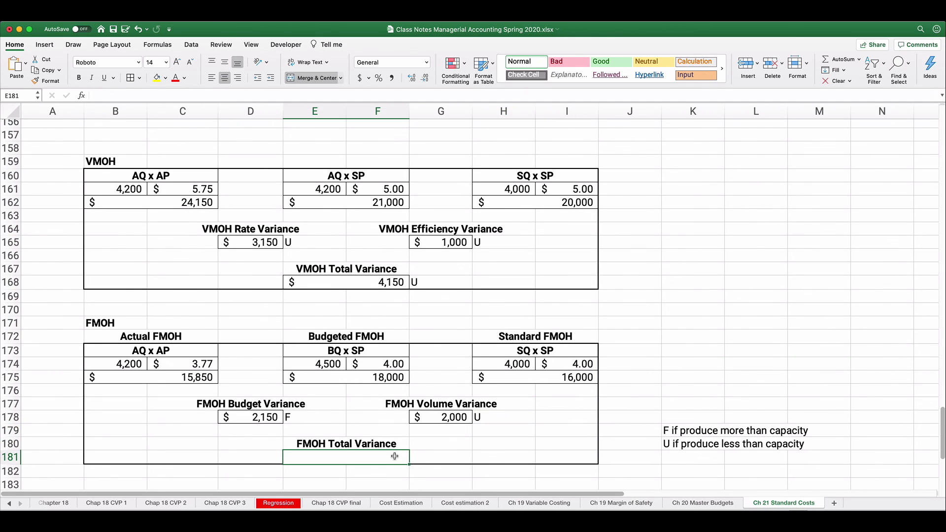
pyautogui.write('=')
pyautogui.click(561, 379)
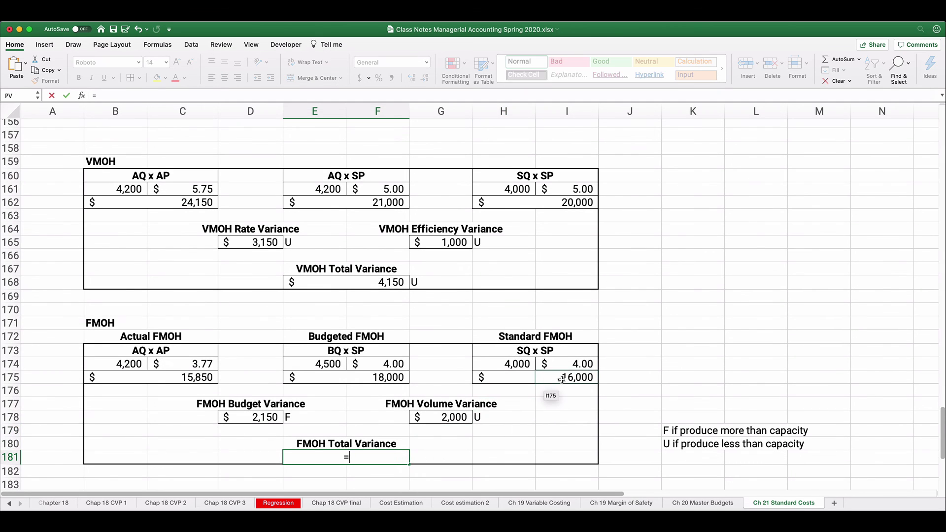
pyautogui.write('-')
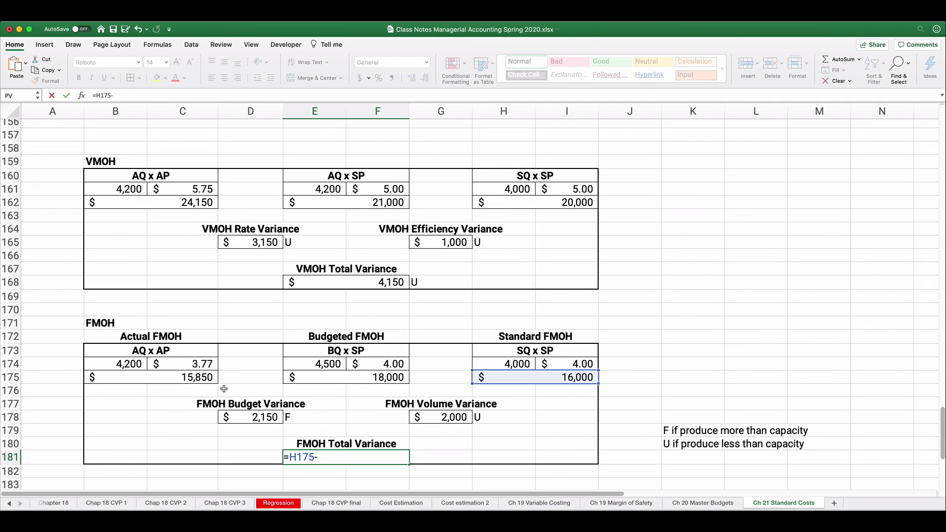
pyautogui.click(203, 377)
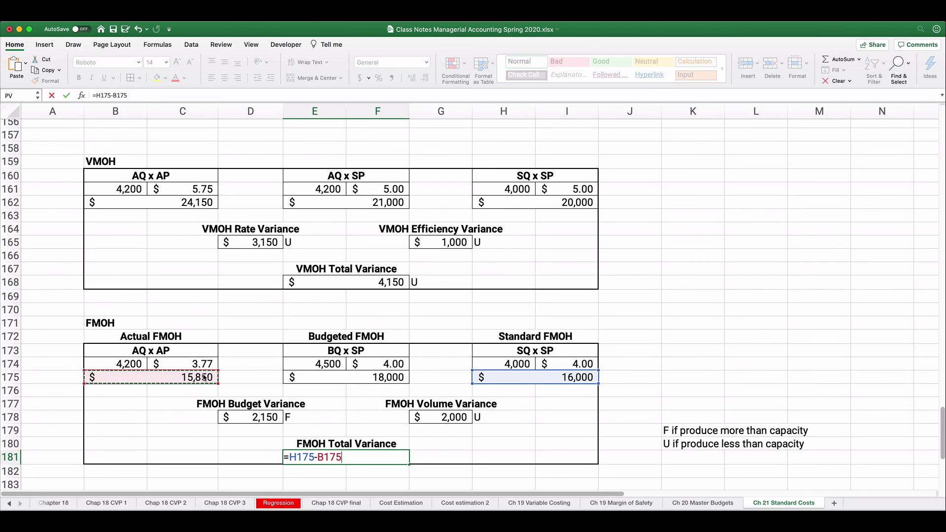
pyautogui.press('Return')
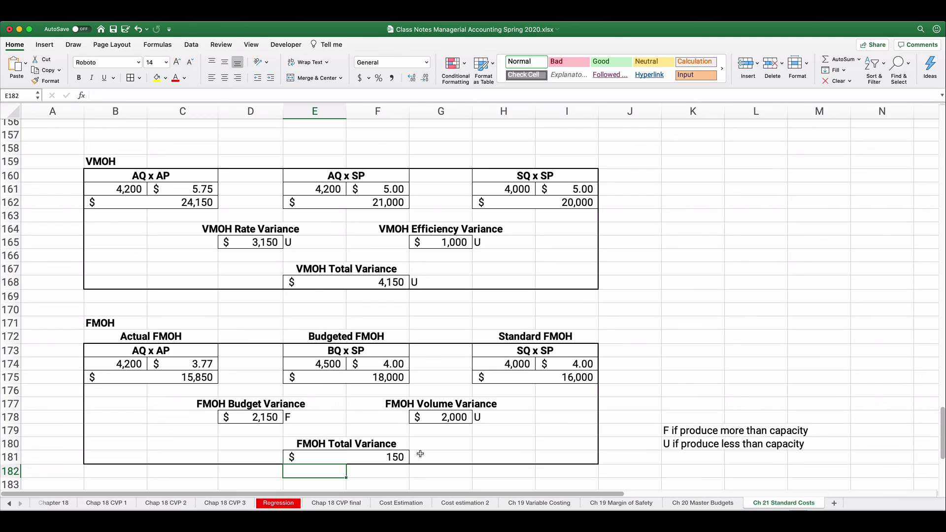
pyautogui.click(422, 453)
pyautogui.write('F')
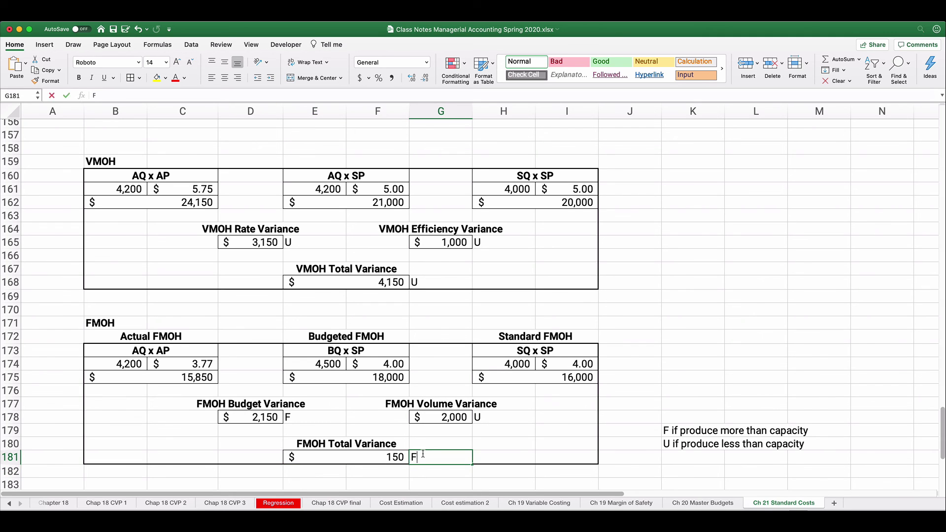
pyautogui.click(483, 446)
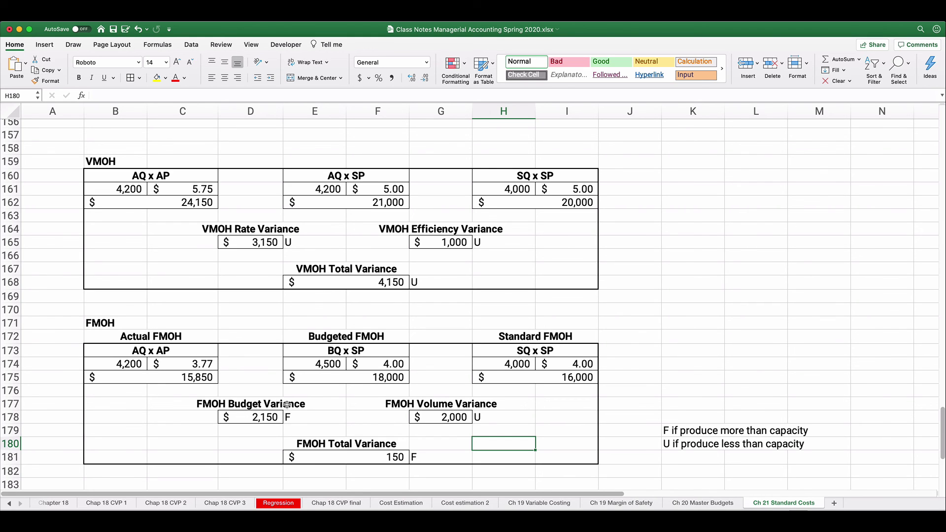
pyautogui.click(377, 452)
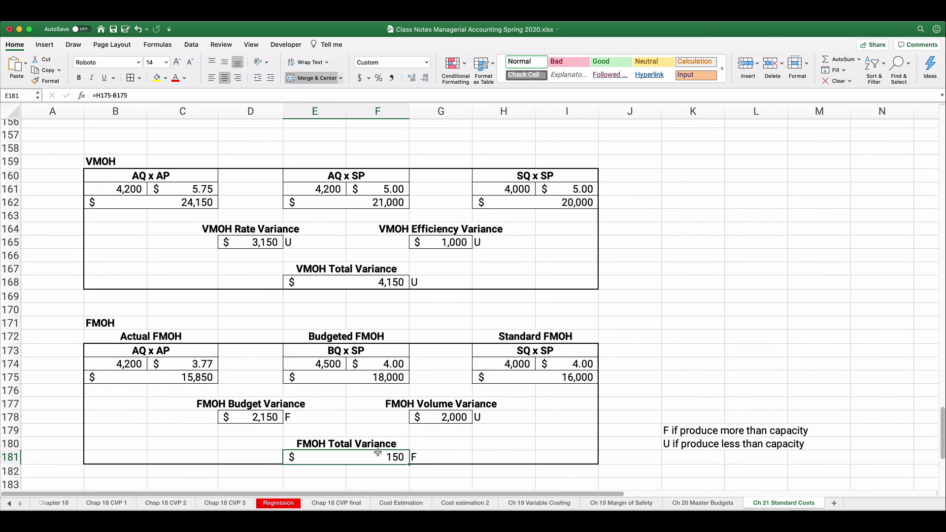